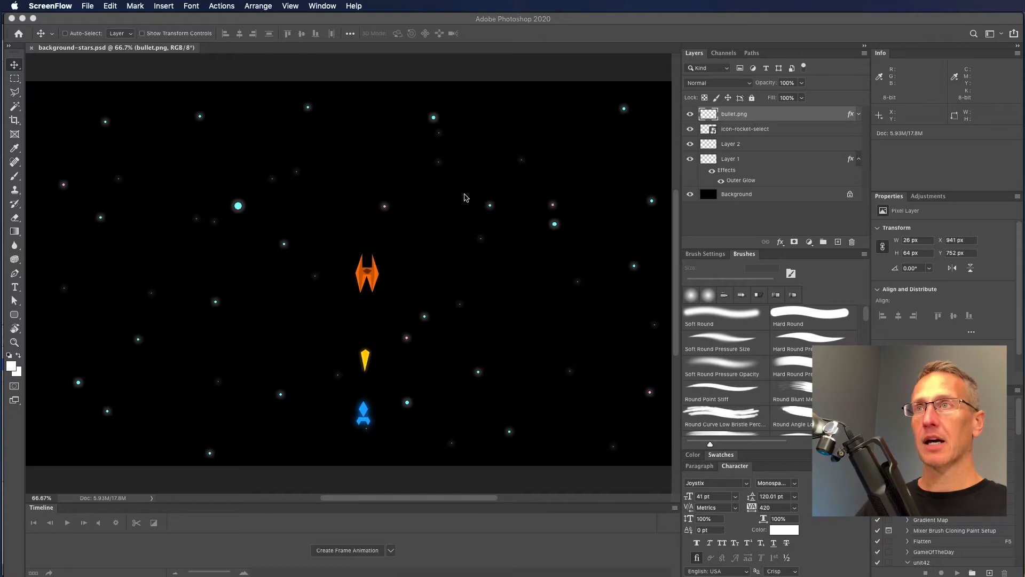
Add a new empty layer above the bullet.png layer in background-stars.psd
click(462, 193)
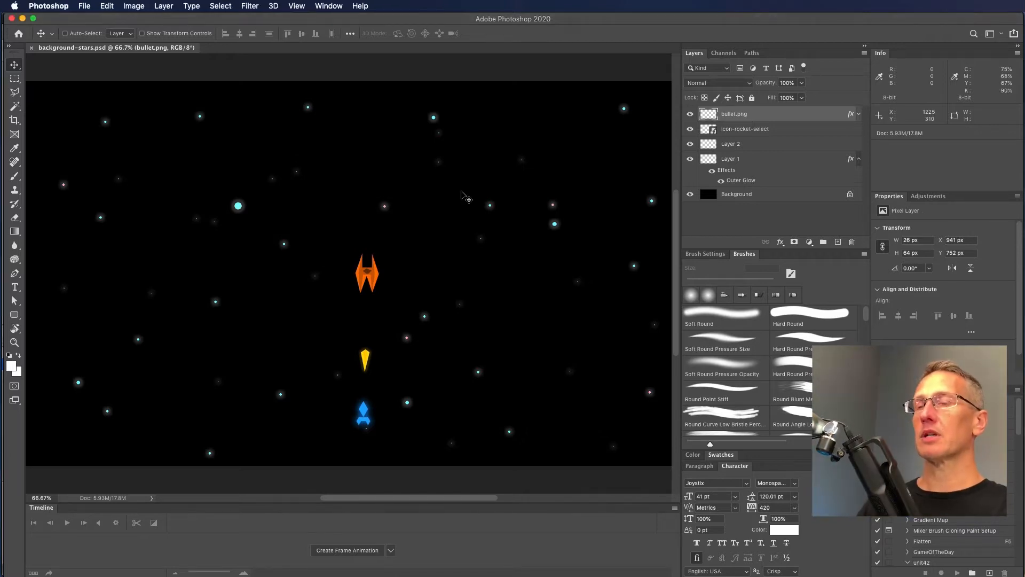
key(super+minus)
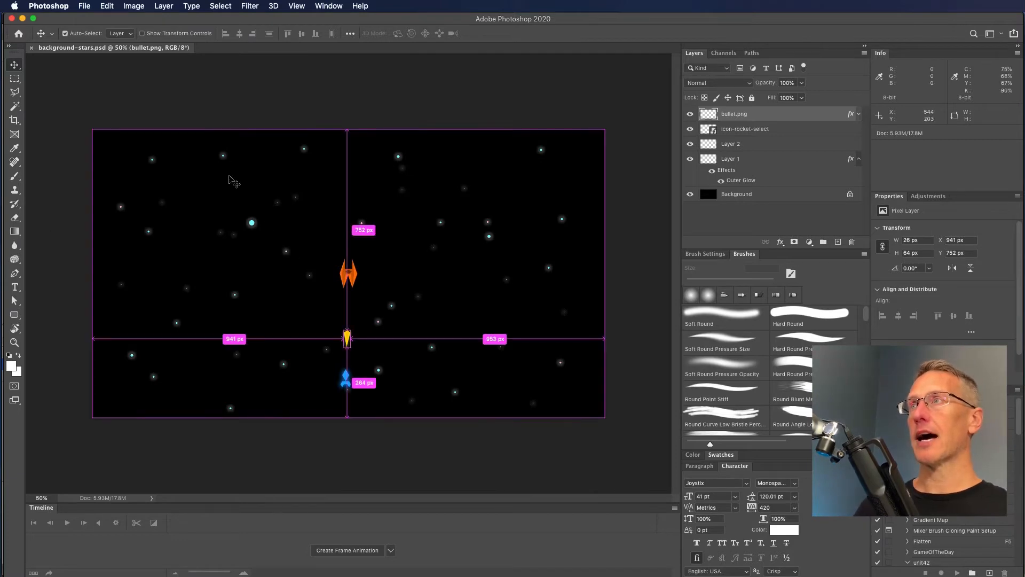
key(super+equal)
key(super+equal)
drag(91, 94, 321, 211)
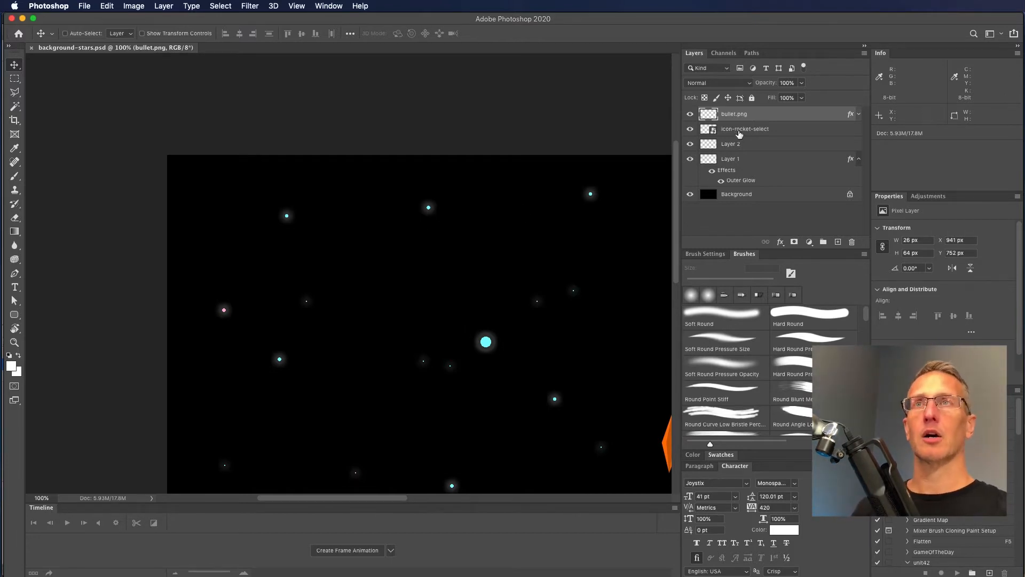
click(837, 242)
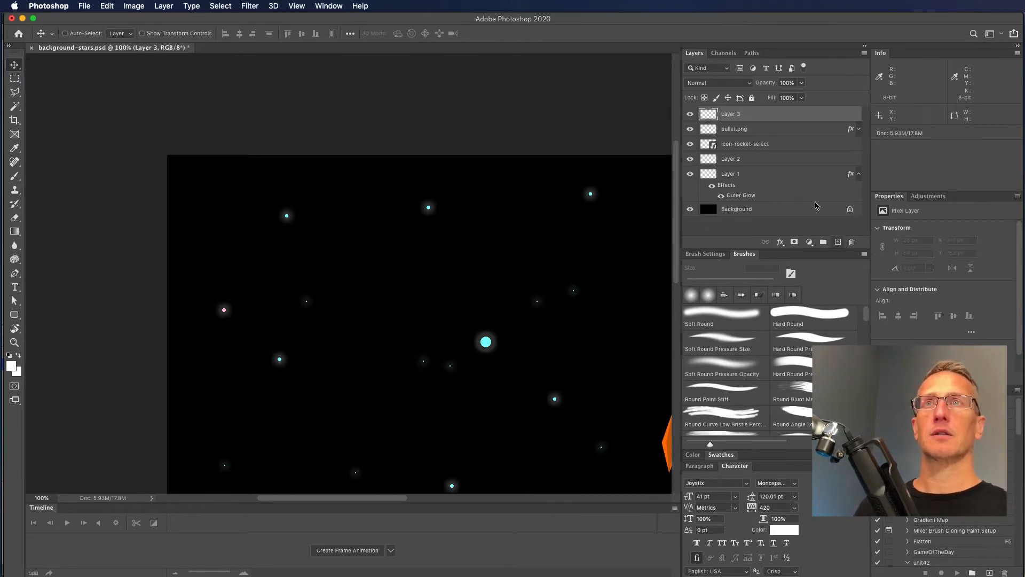
double_click(726, 114)
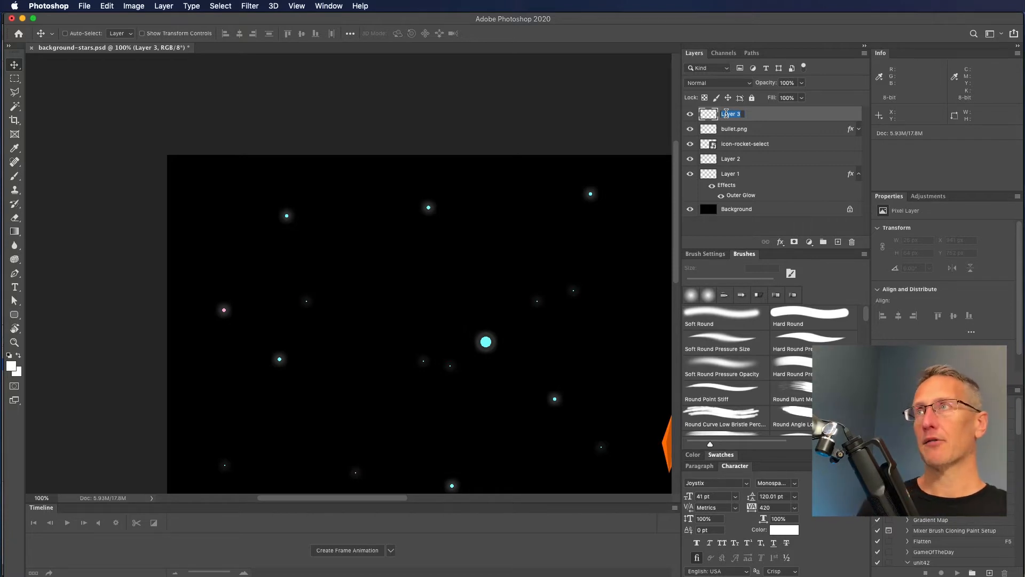
click(84, 5)
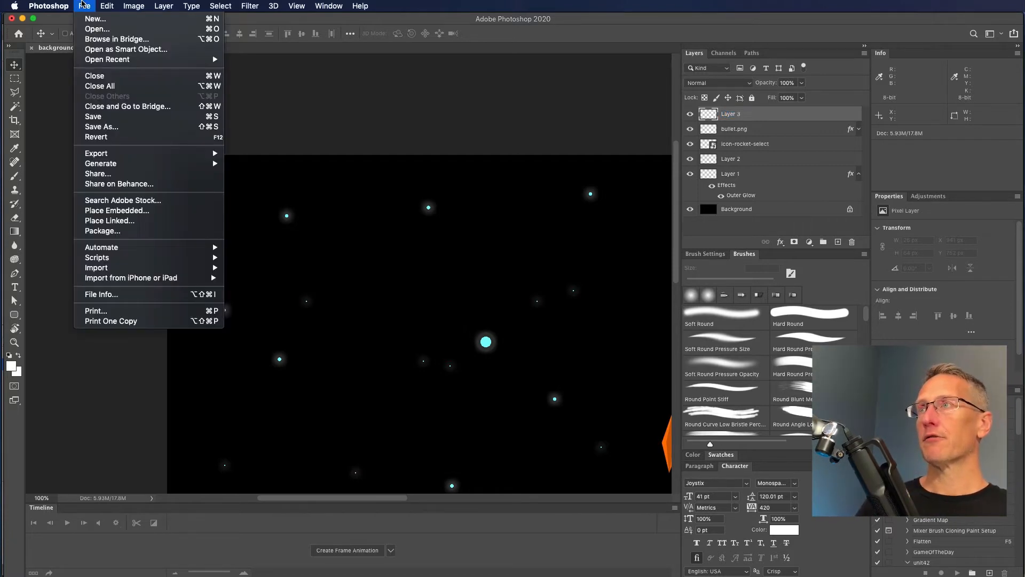
mouse_move(201, 164)
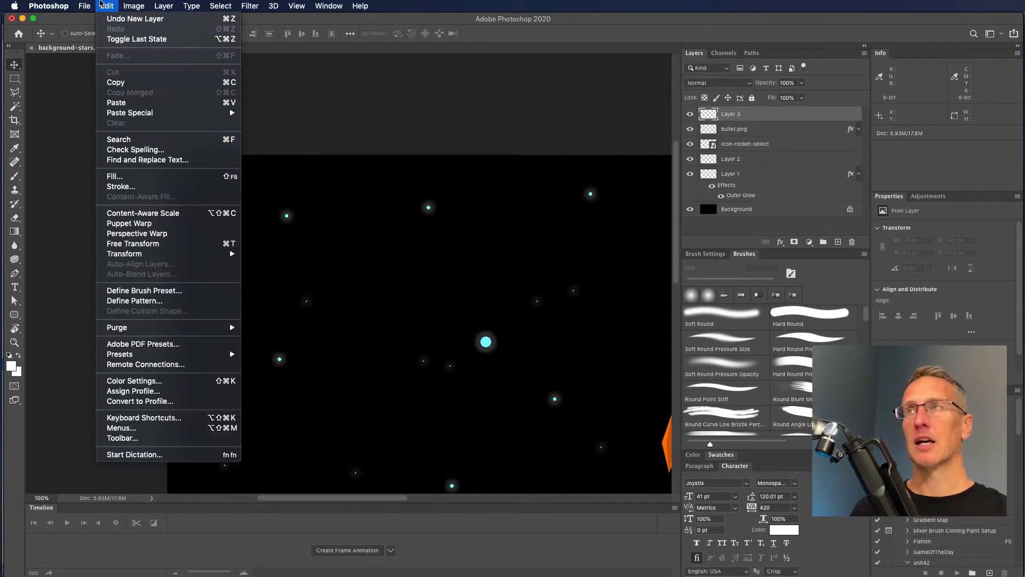
click(103, 6)
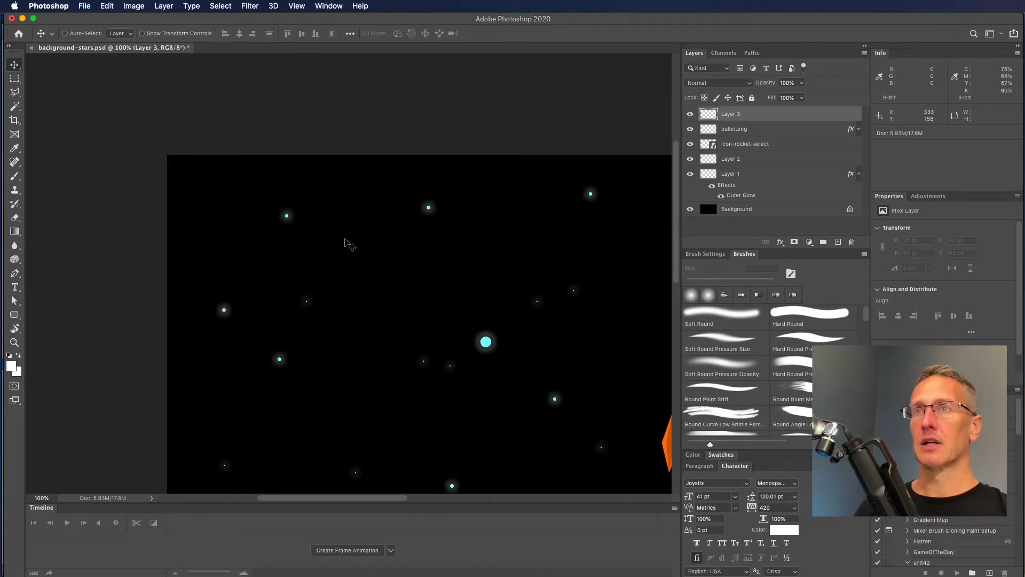
key(super+minus)
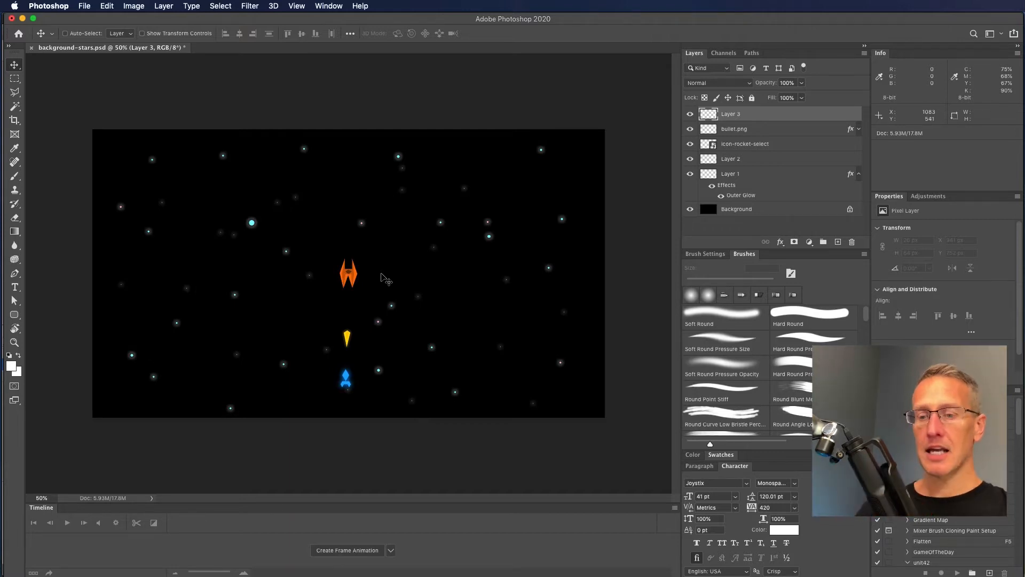
key(super+plus)
key(super+plus)
drag(70, 100, 333, 245)
drag(216, 184, 284, 228)
key(super+plus)
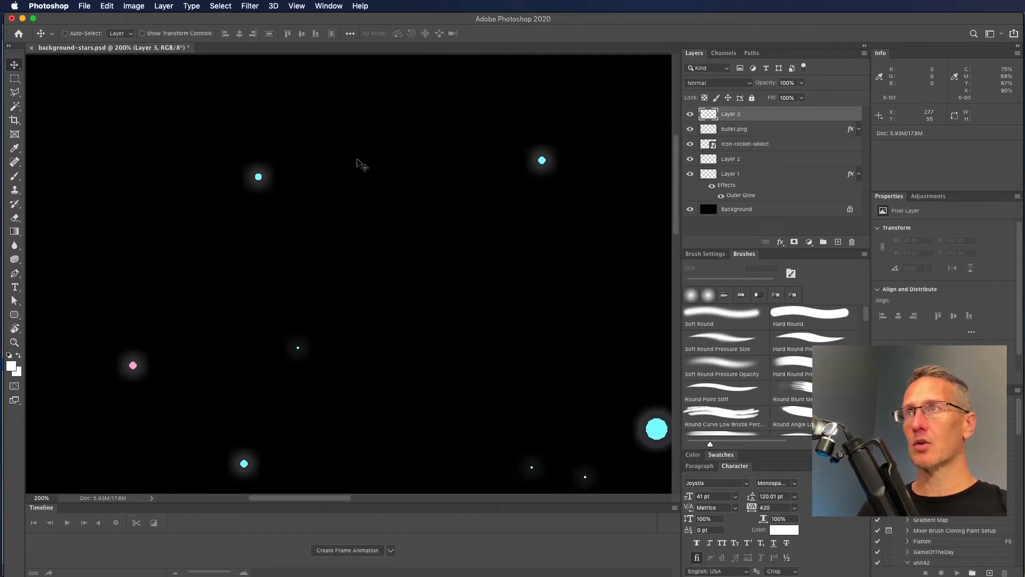
key(super)
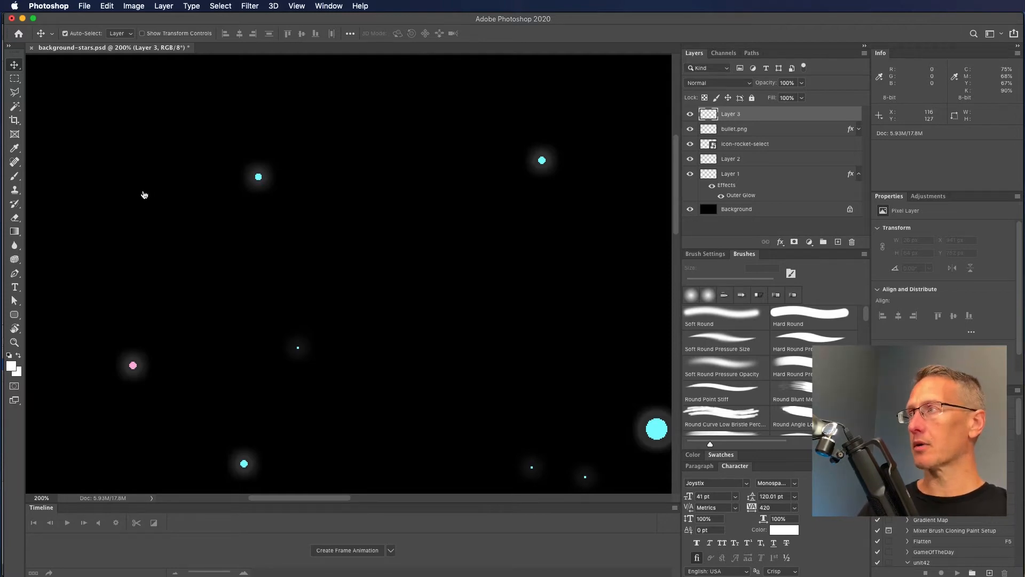
key(super+Tab)
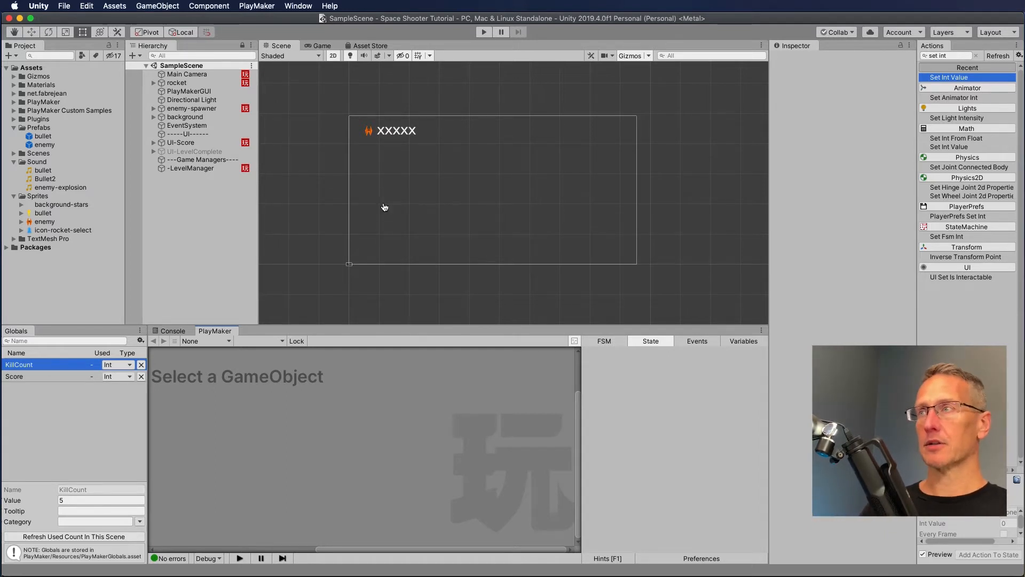
key(super+Tab)
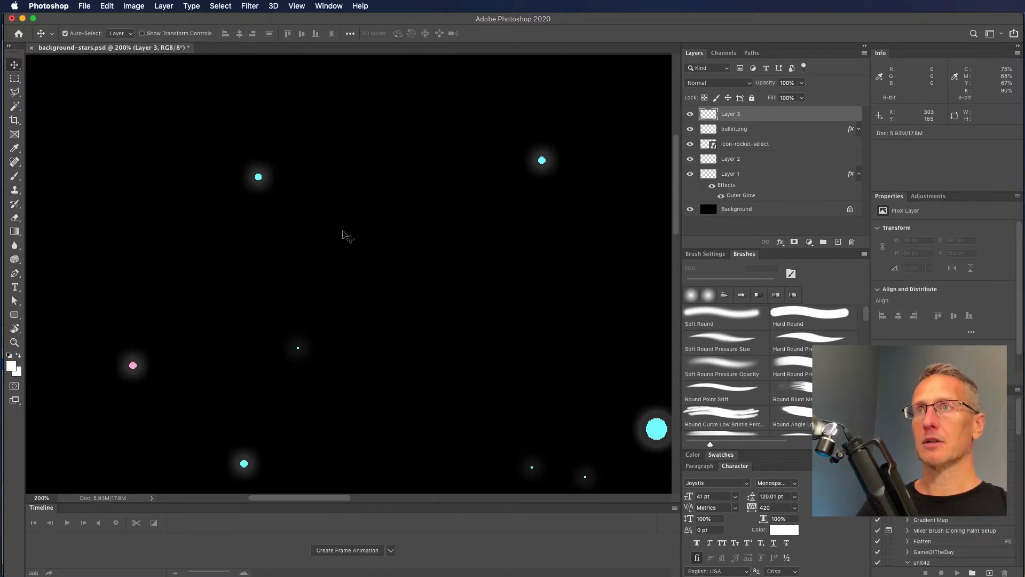
Open a second window for background-stars.psd and detach it as a floating window
key(super+equal)
drag(307, 217, 378, 261)
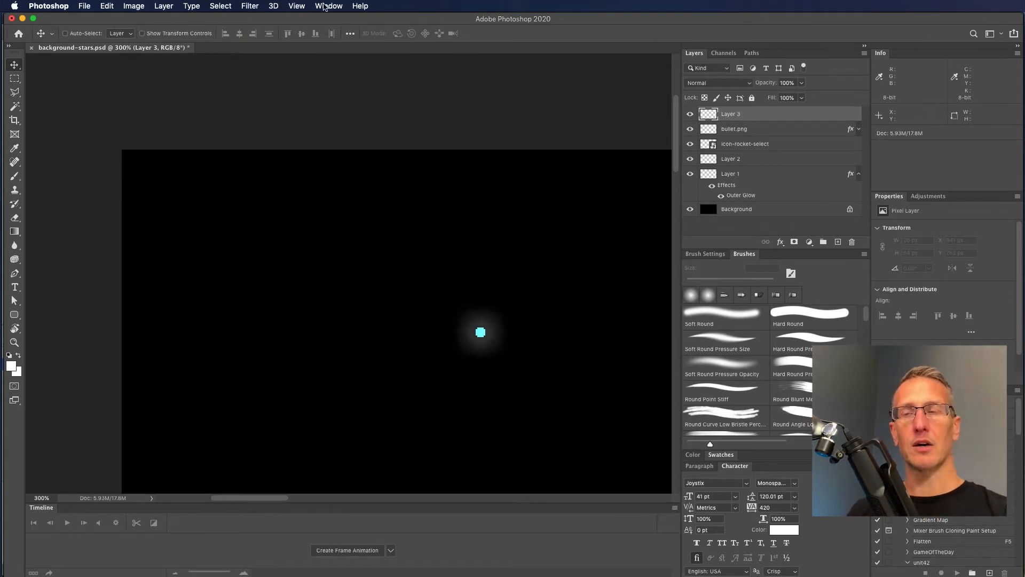
click(325, 6)
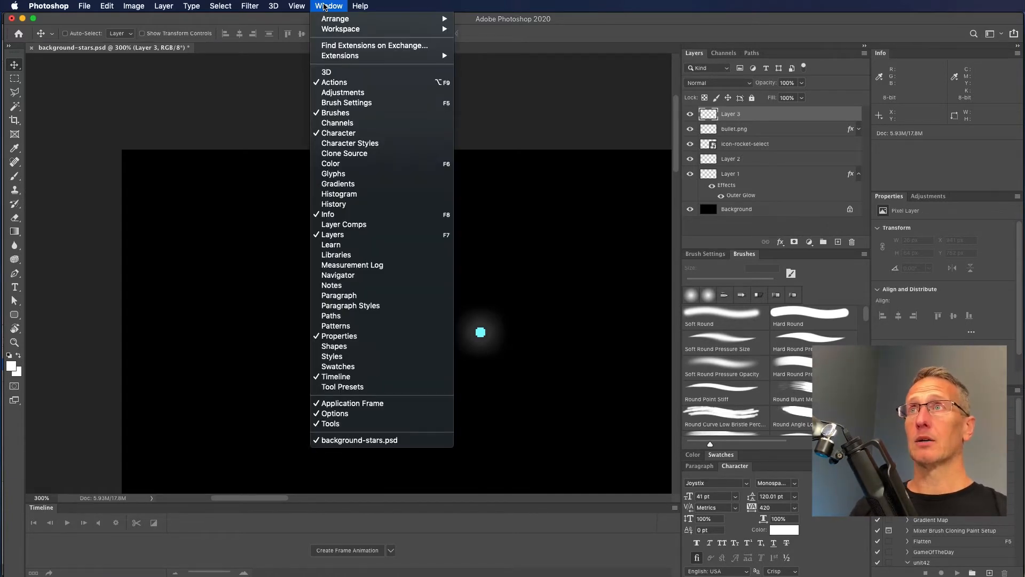
mouse_move(326, 20)
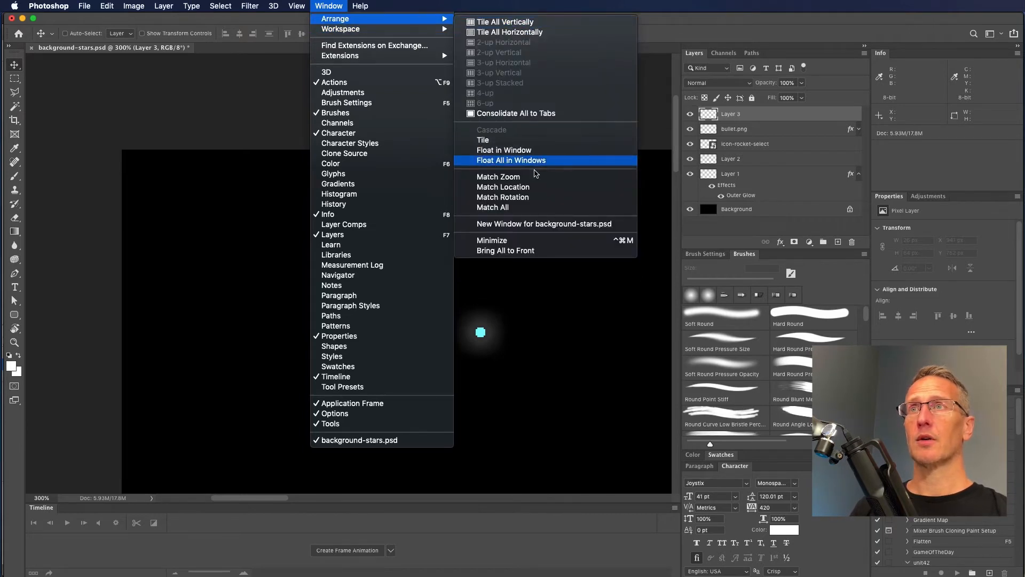
click(549, 224)
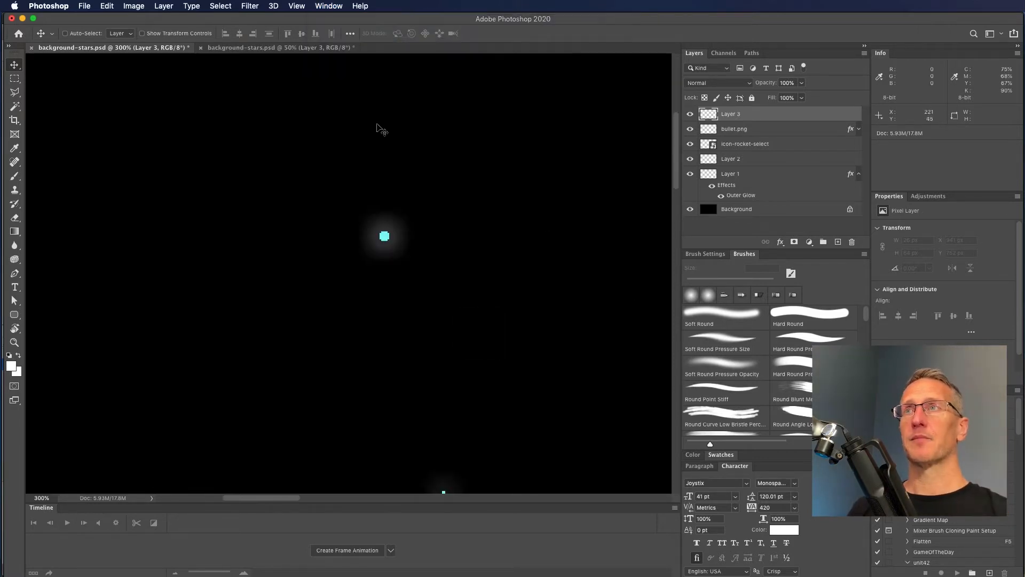
click(230, 49)
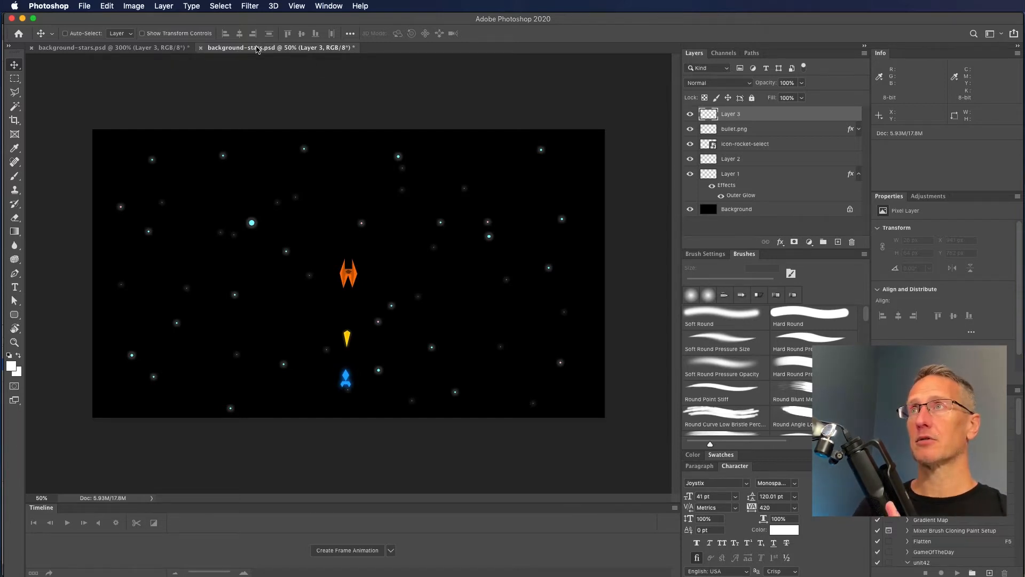
drag(257, 49, 717, 184)
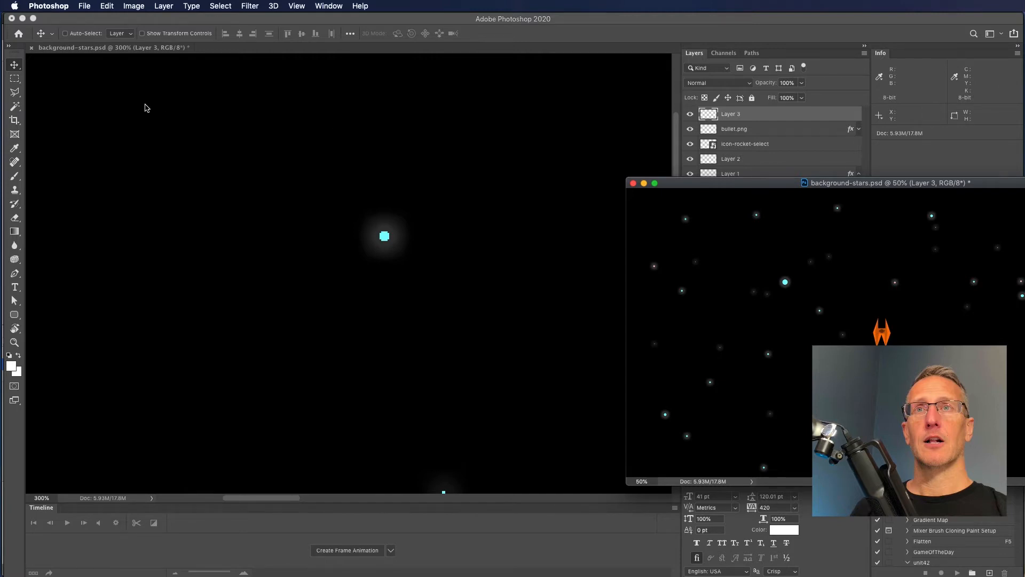
Float the 300% document window as well, then resize and arrange both windows side by side, with the second view at 66.67%
key(super+plus)
drag(129, 102, 509, 149)
click(315, 105)
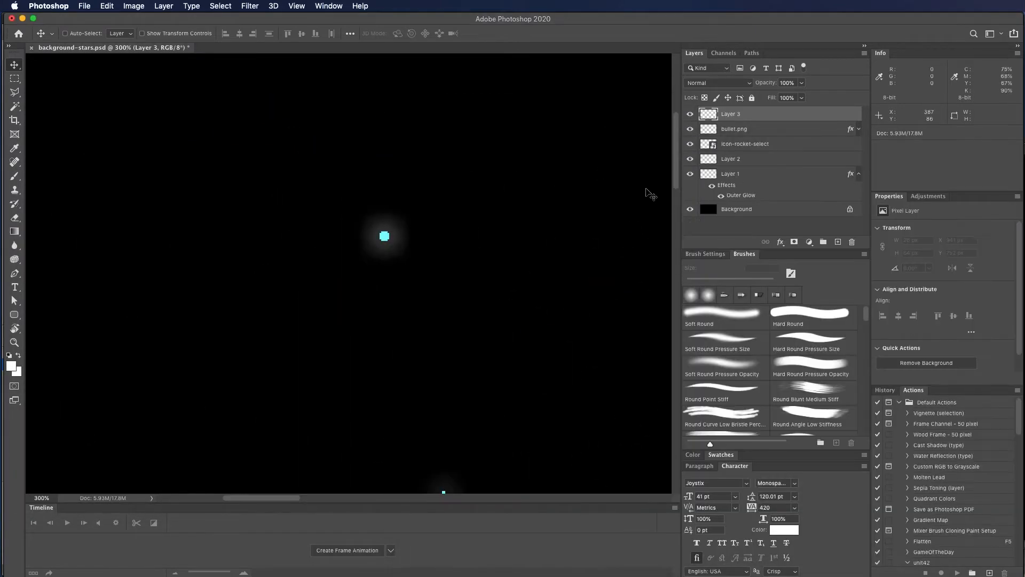
click(1023, 181)
click(105, 69)
mouse_move(107, 49)
mouse_down()
mouse_move(125, 78)
mouse_move(111, 63)
mouse_up()
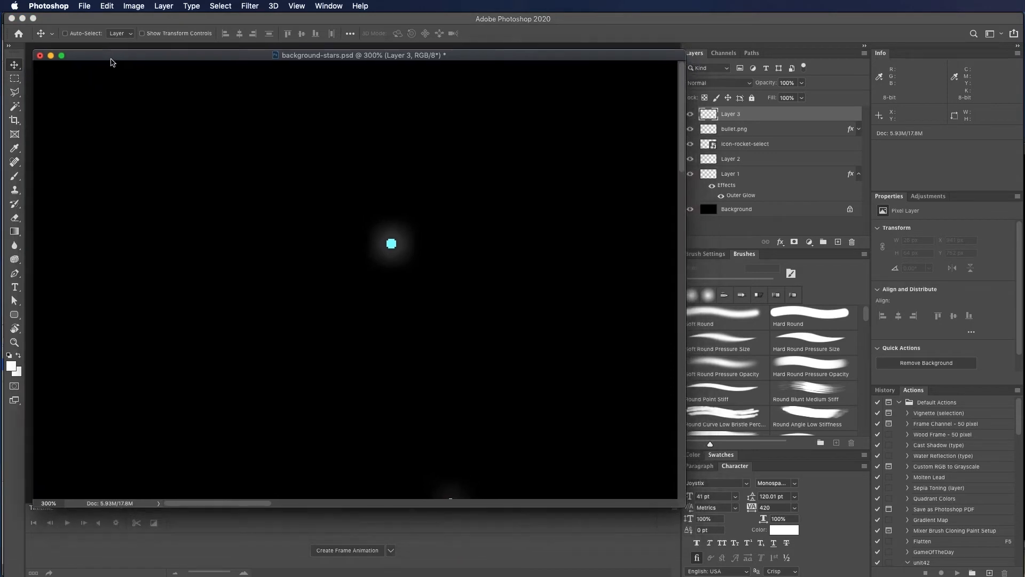
drag(683, 505, 288, 488)
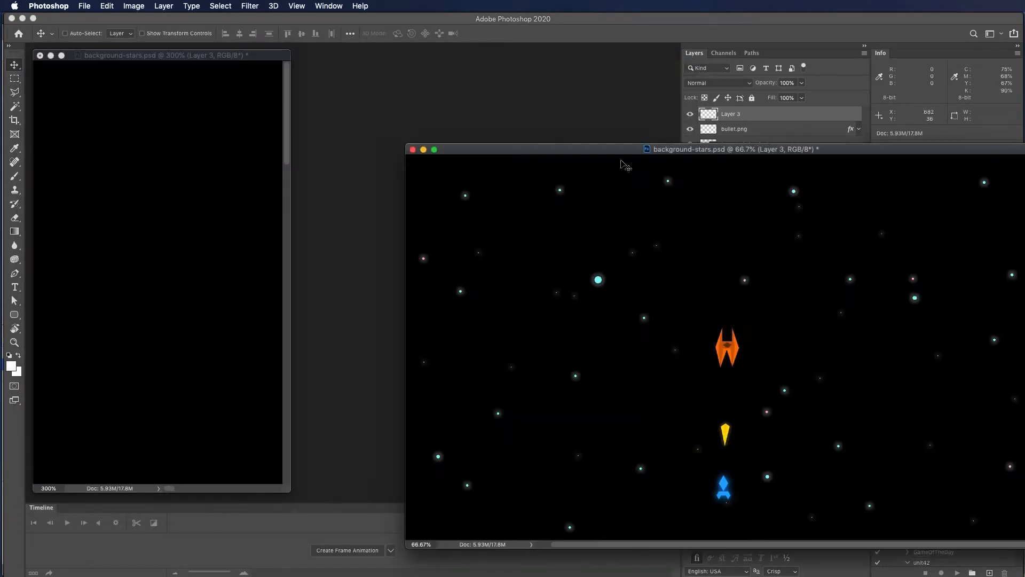
drag(606, 146, 517, 61)
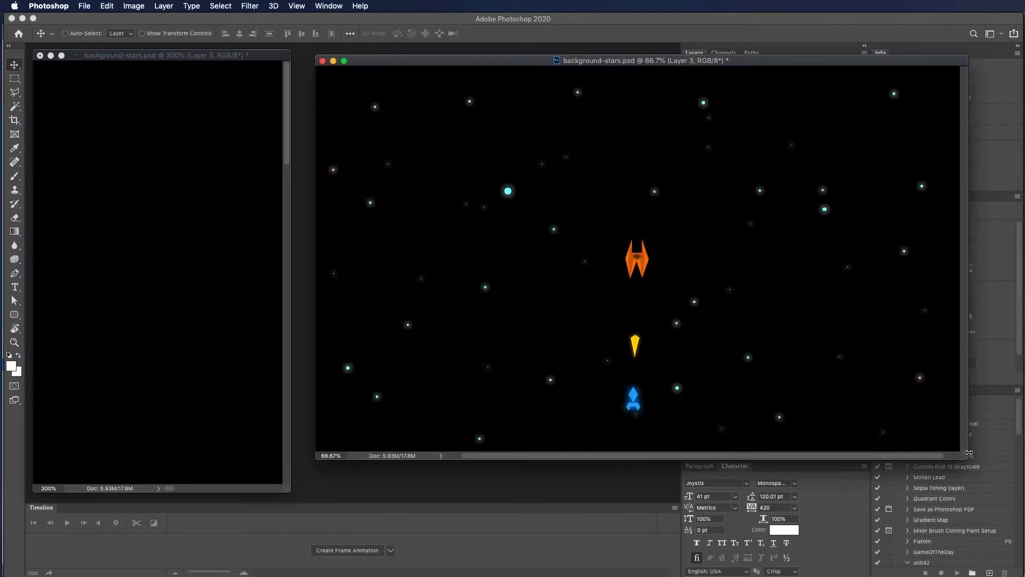
mouse_move(967, 458)
mouse_down()
mouse_move(677, 483)
mouse_move(661, 494)
mouse_up()
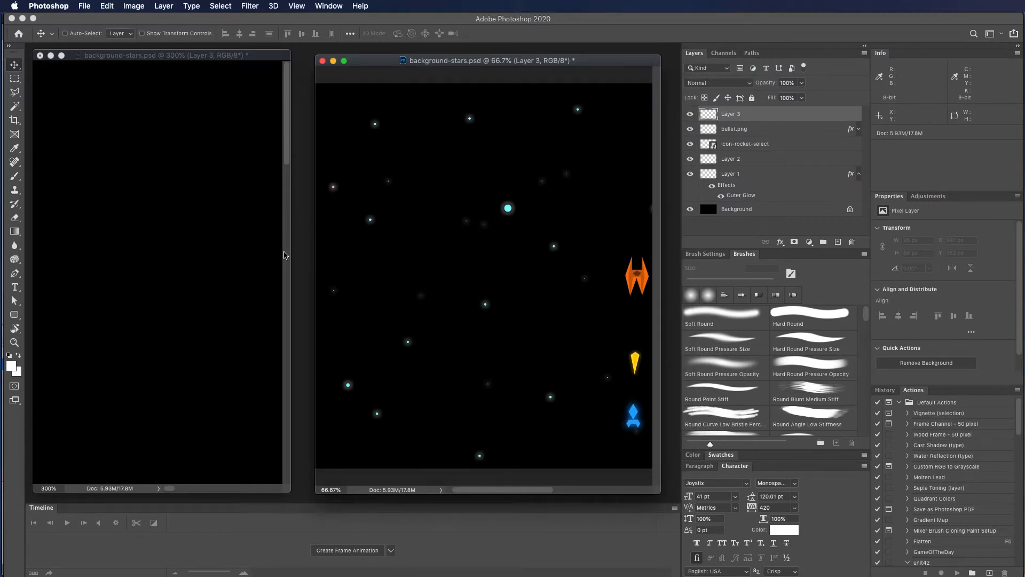
drag(290, 493, 368, 495)
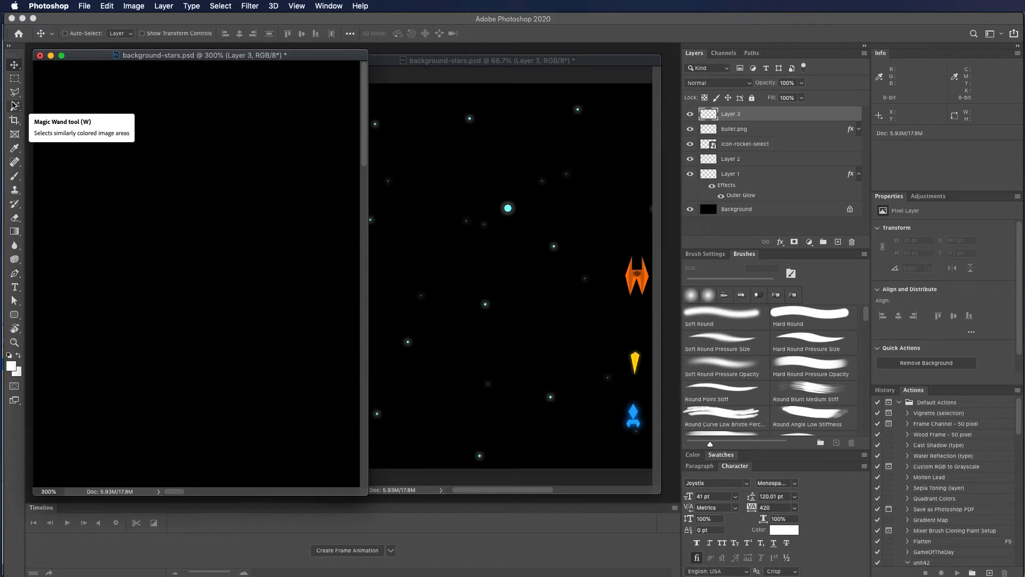
Outline a heart-shaped selection about 59 by 48 px with the Polygonal Lasso near the canvas's upper-left corner in the 300% view
key(l)
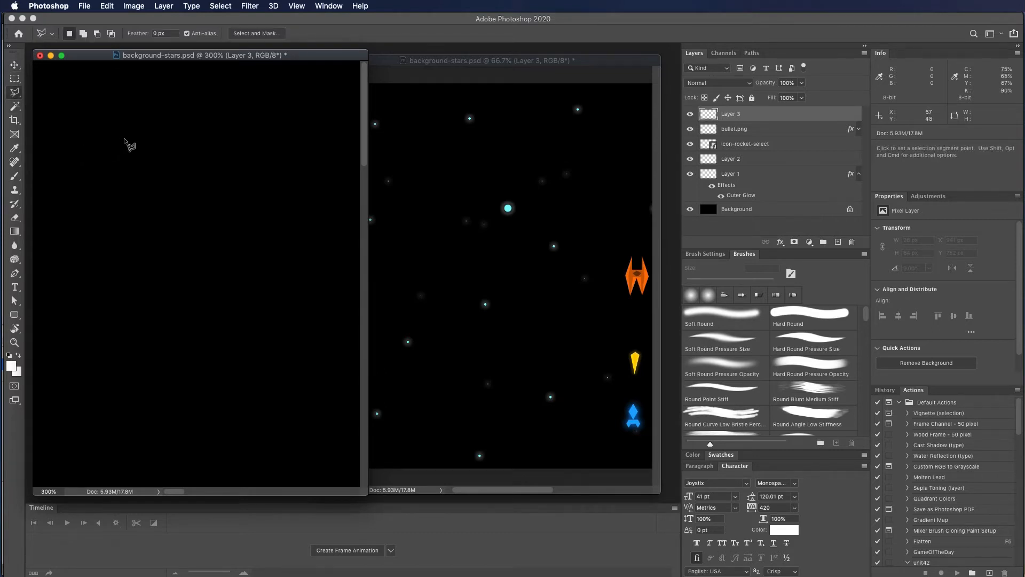
click(147, 158)
click(121, 140)
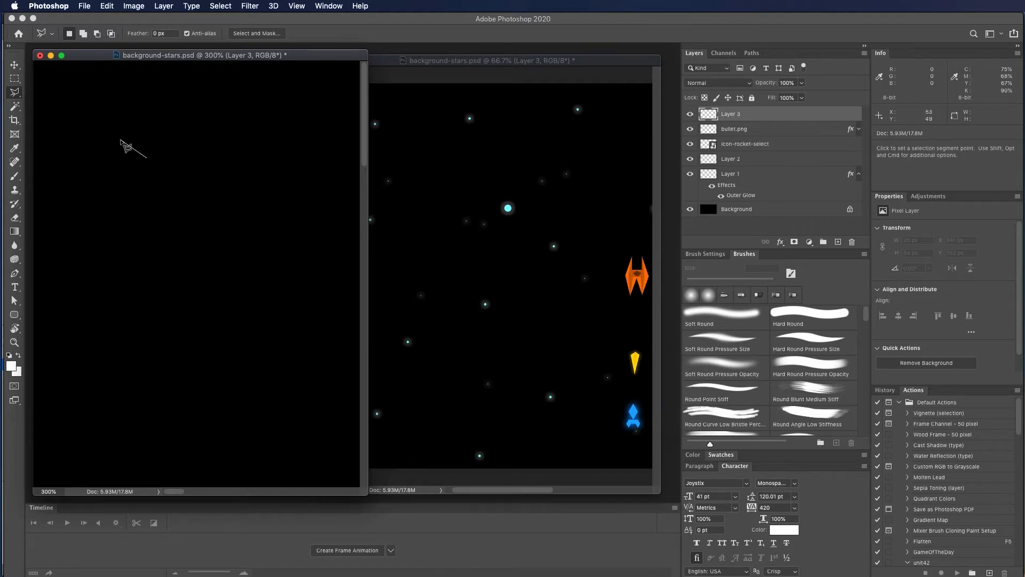
click(98, 171)
click(140, 215)
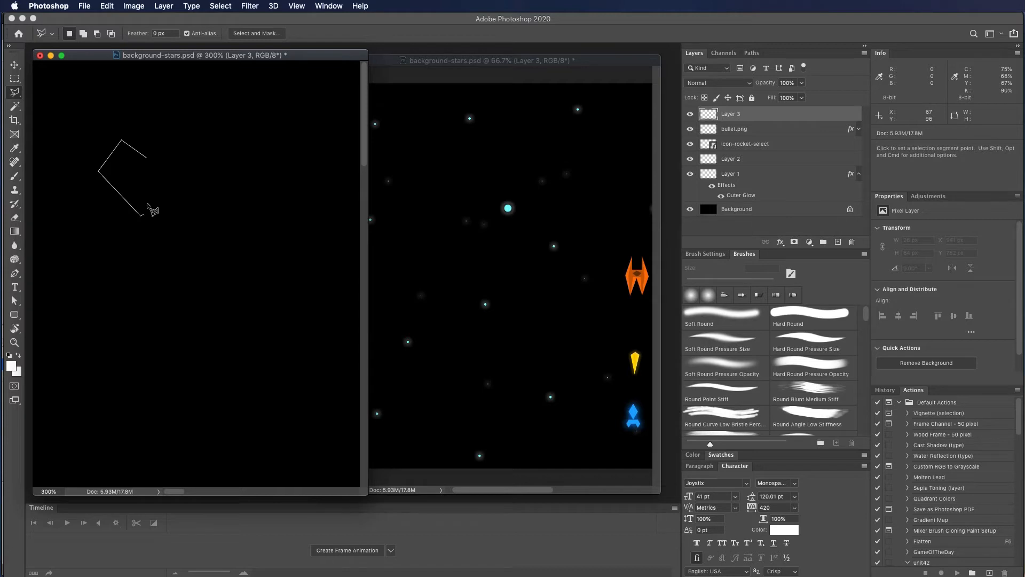
click(192, 181)
click(146, 158)
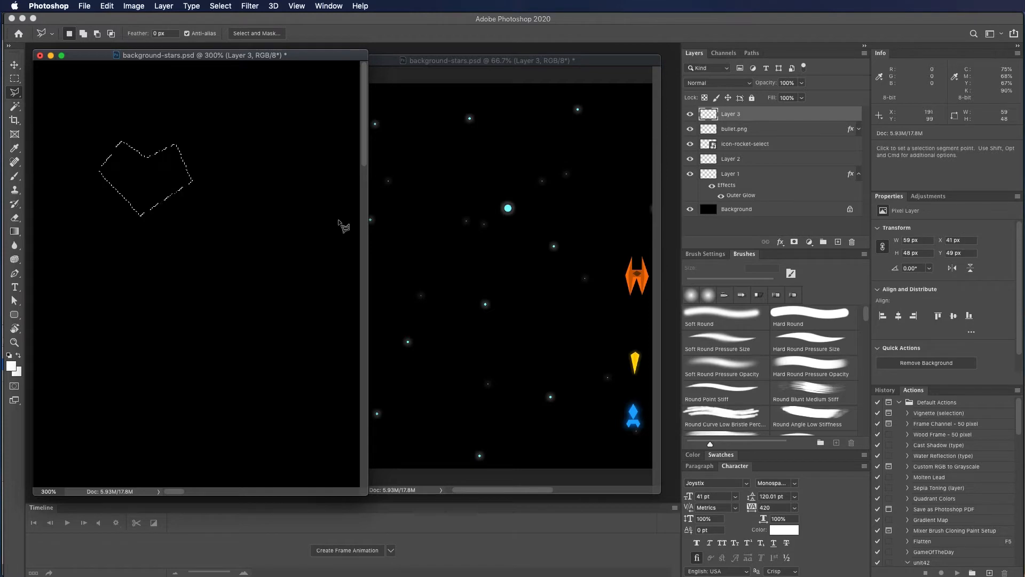
Set the foreground color to a bright orange-red and return to the Polygonal Lasso tool
click(11, 367)
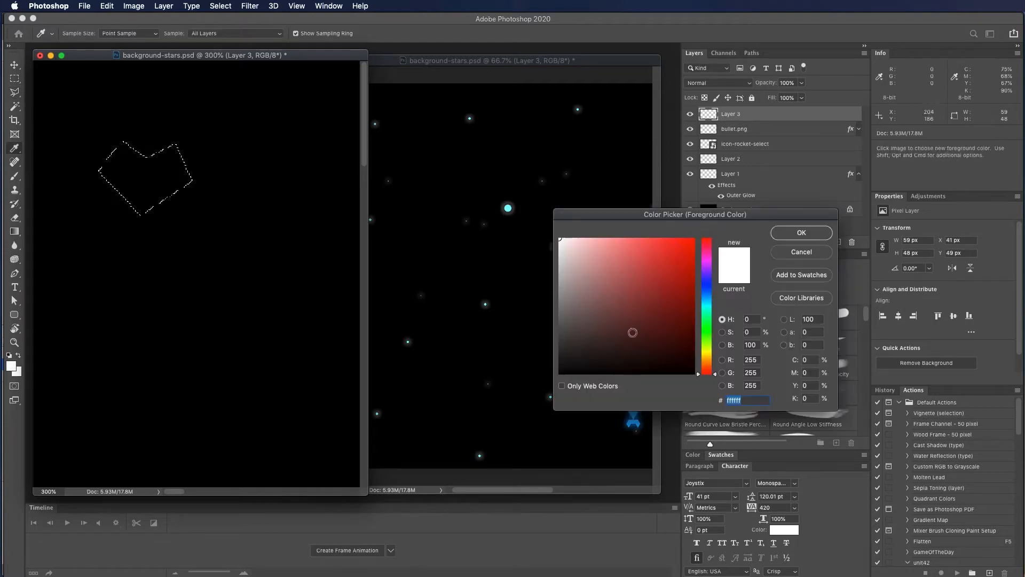
click(693, 264)
drag(716, 377, 715, 370)
drag(697, 261, 694, 247)
click(799, 234)
key(l)
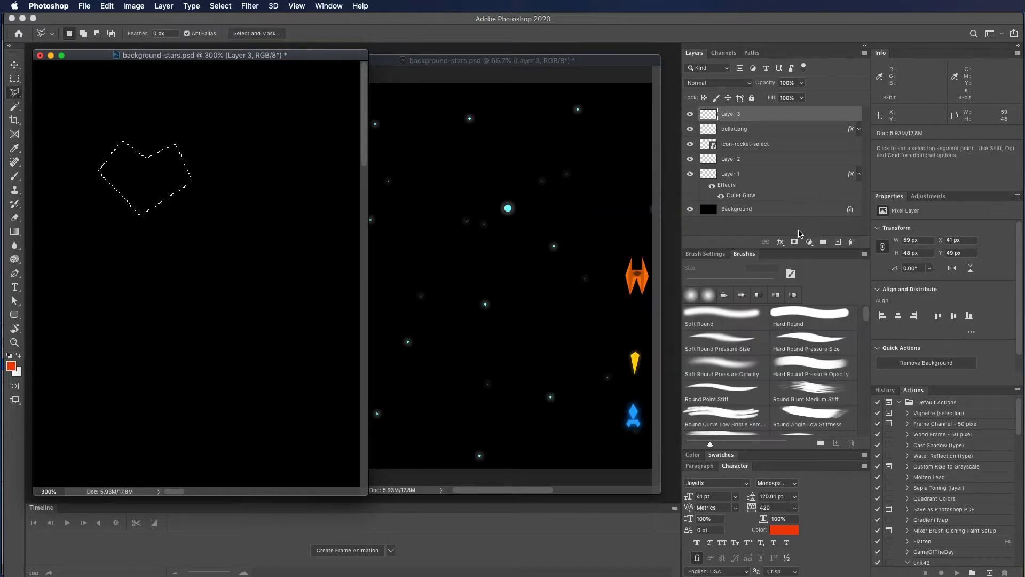
Fill the heart selection on Layer 3 with the foreground color in Normal mode at 100% opacity
click(109, 7)
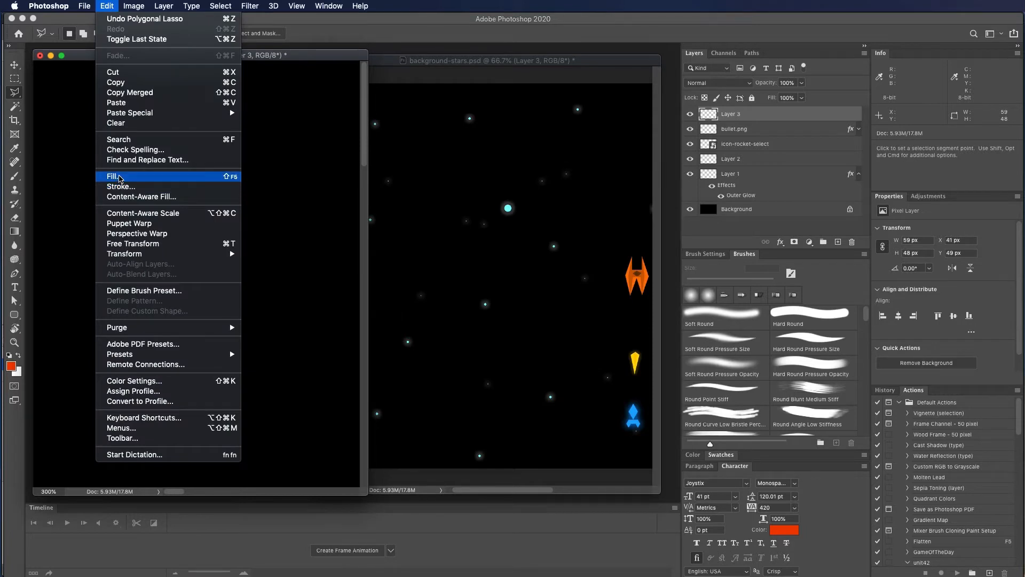
click(118, 178)
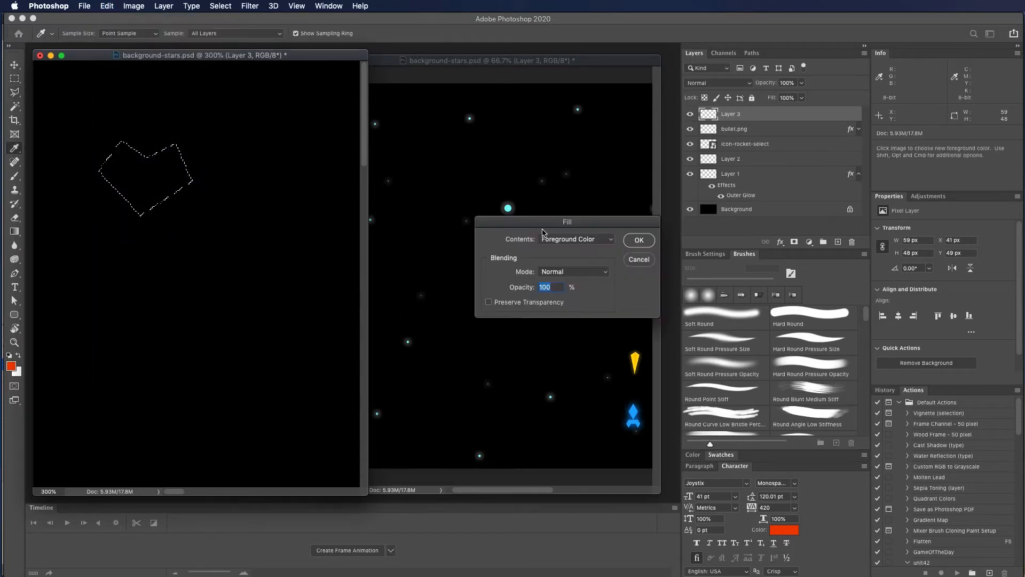
click(639, 239)
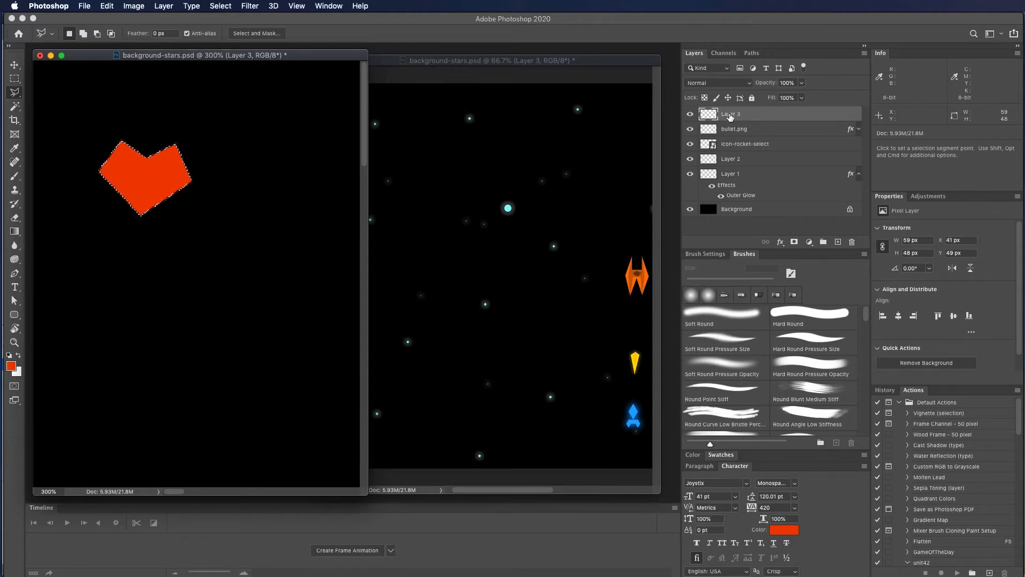
Rename the filled heart layer, Layer 3, as ui-heart.png
double_click(730, 113)
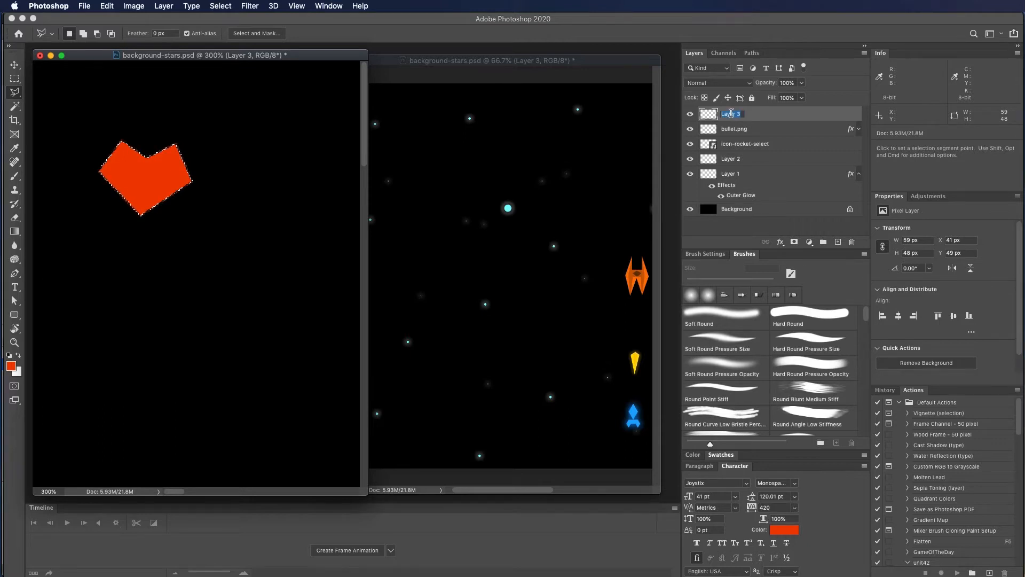
text(heart.png)
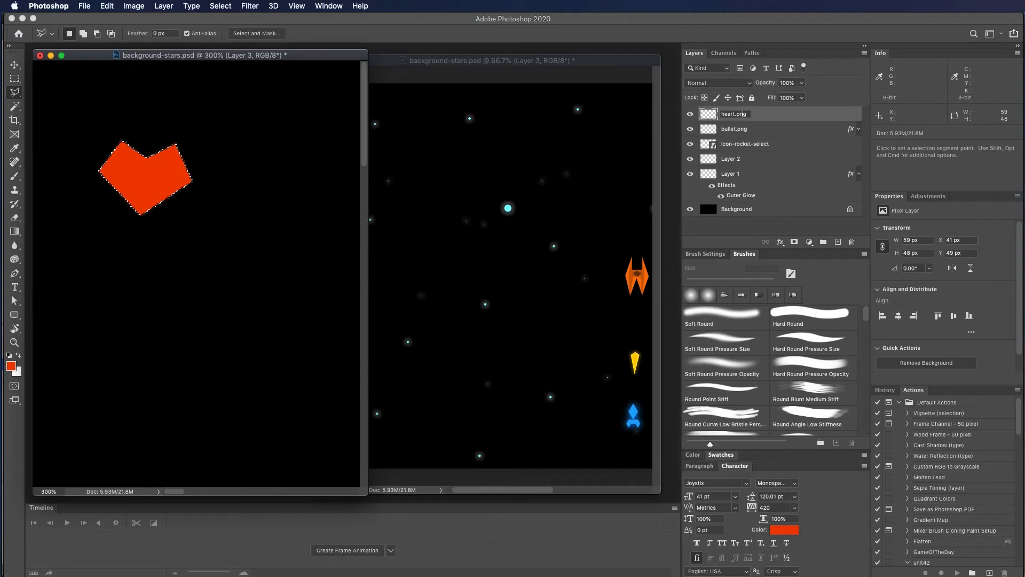
key(Home)
text(ui-)
key(Return)
Add a new layer above ui-heart.png and name it ui-heart-outline.png
click(836, 242)
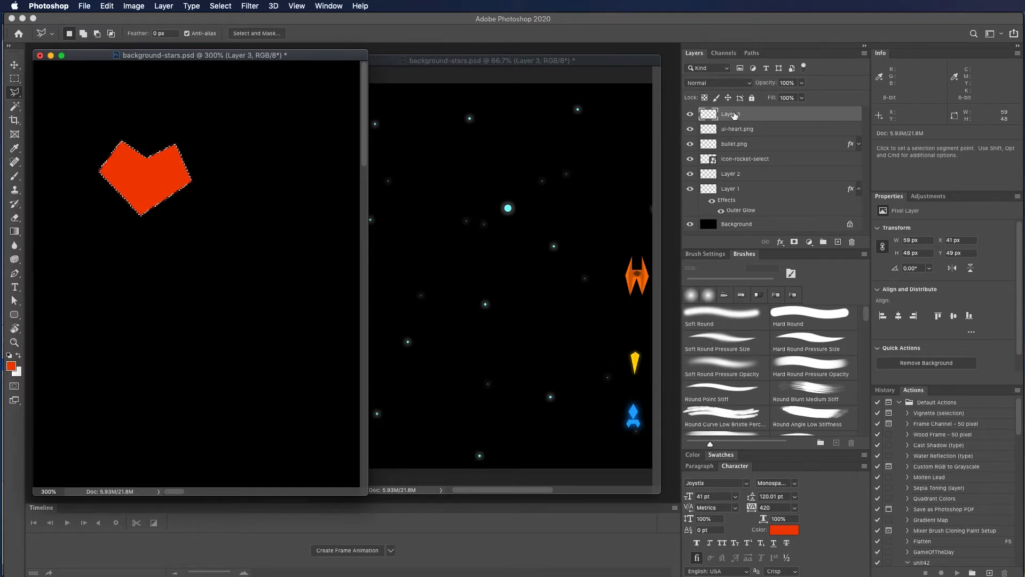
double_click(733, 115)
text(ui-heart-)
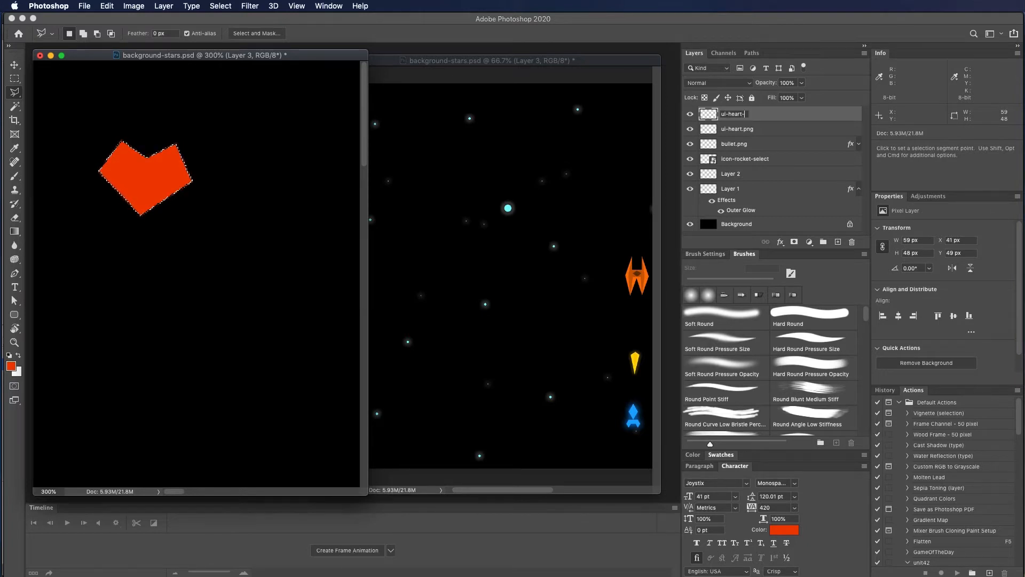
text(outline.png)
key(Return)
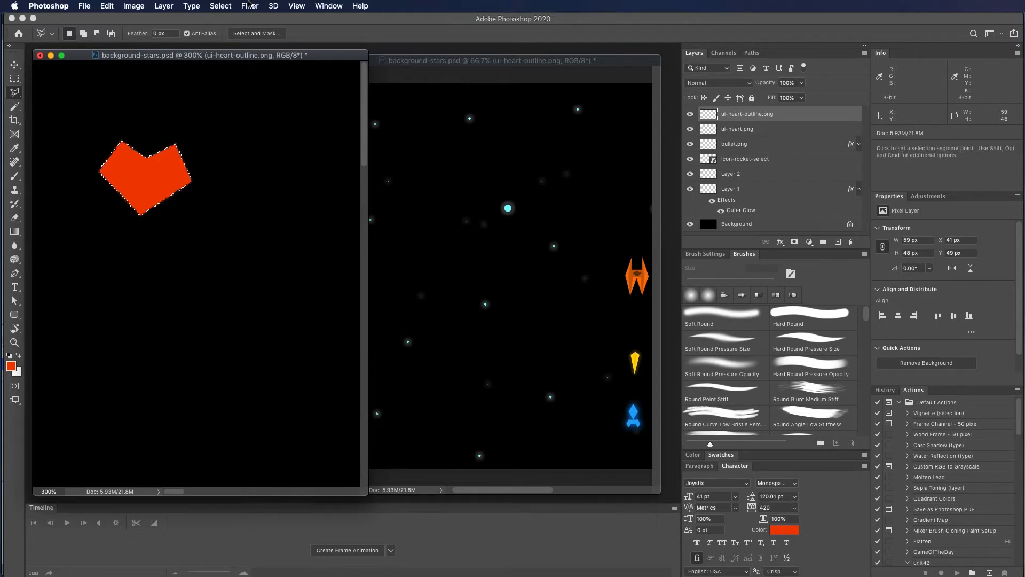
Expand the heart selection by 3 pixels
click(219, 6)
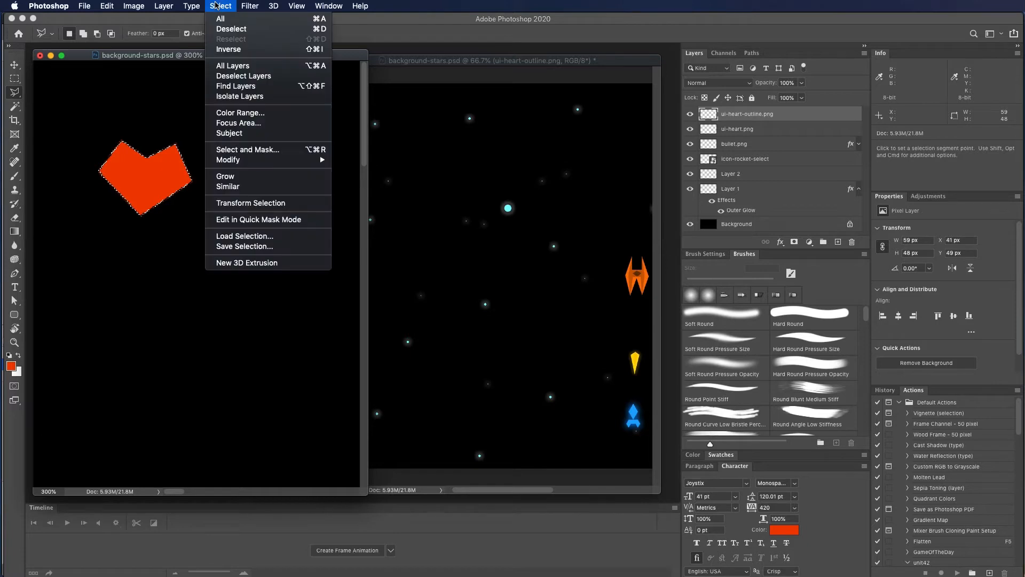
mouse_move(247, 160)
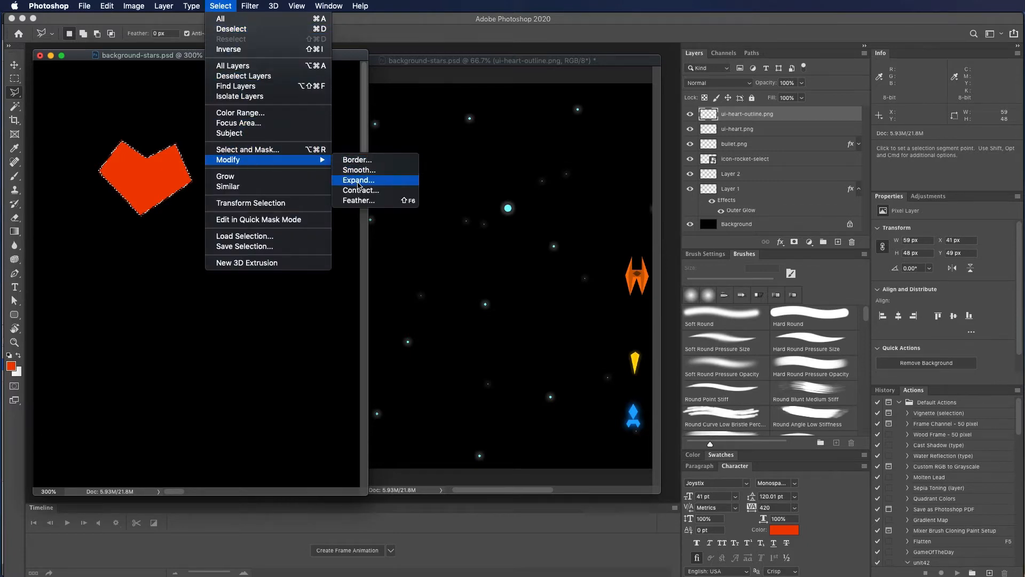
click(358, 181)
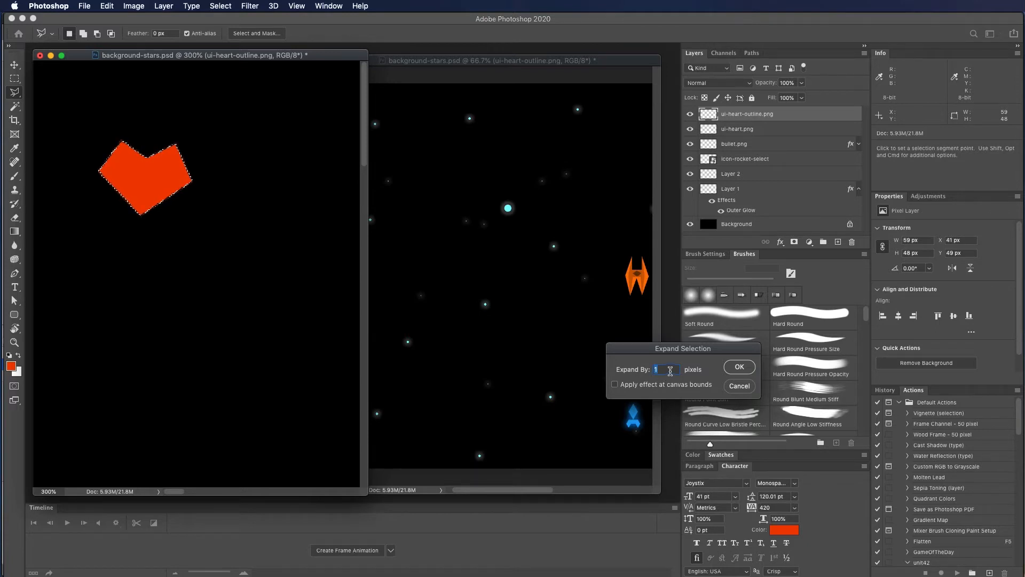
text(3)
click(739, 366)
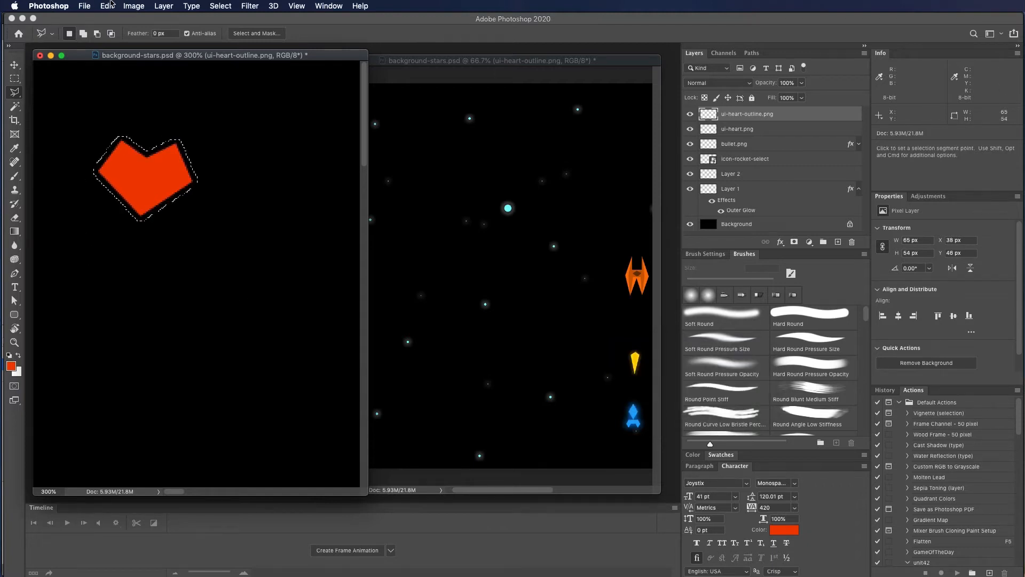
Stroke the expanded heart selection on ui-heart-outline.png with a 3 px near-white line (#fff2ee) located Outside, in Normal mode at 100% opacity
click(106, 5)
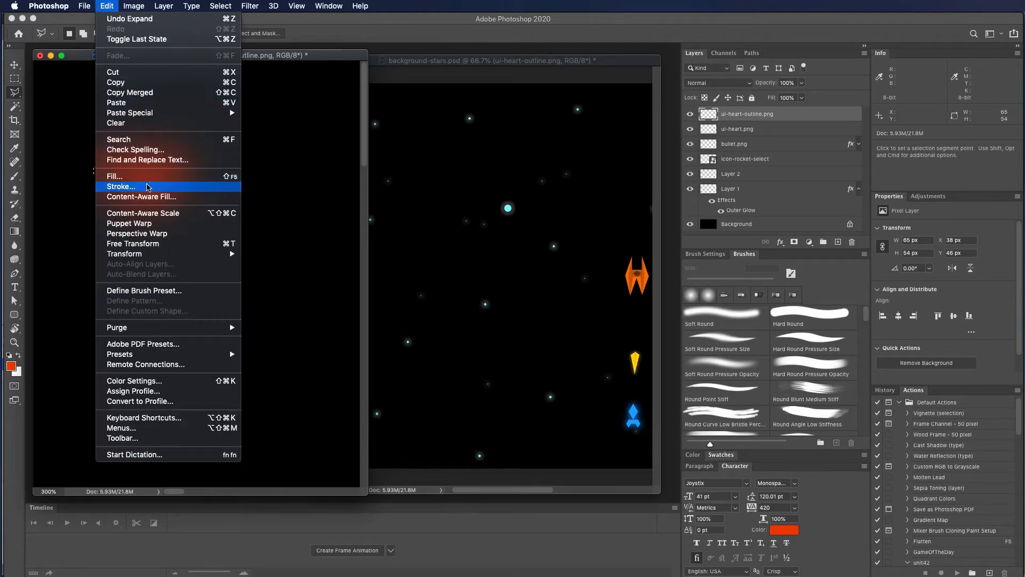
click(148, 187)
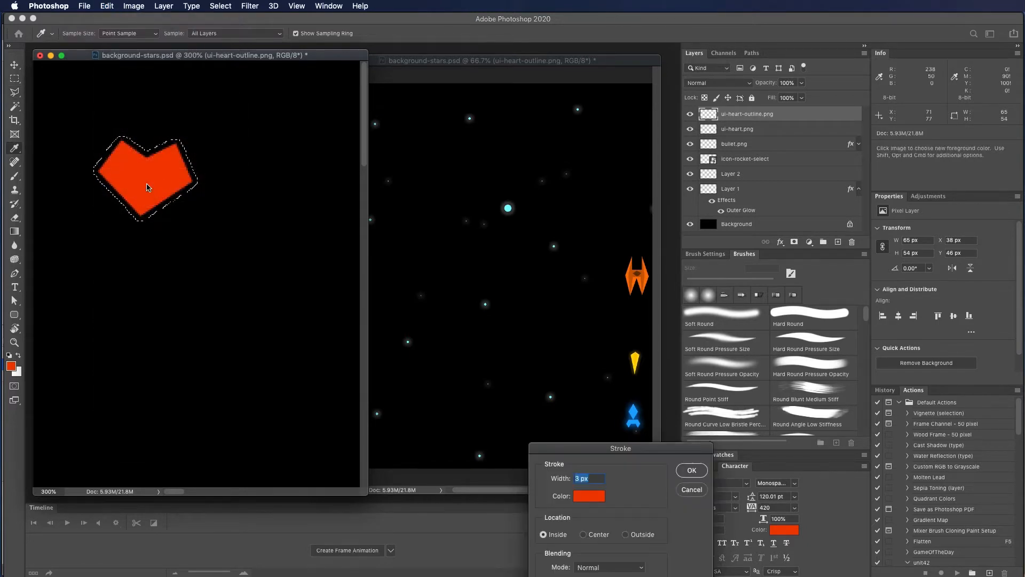
mouse_move(591, 450)
mouse_down()
mouse_move(401, 270)
mouse_move(414, 277)
mouse_up()
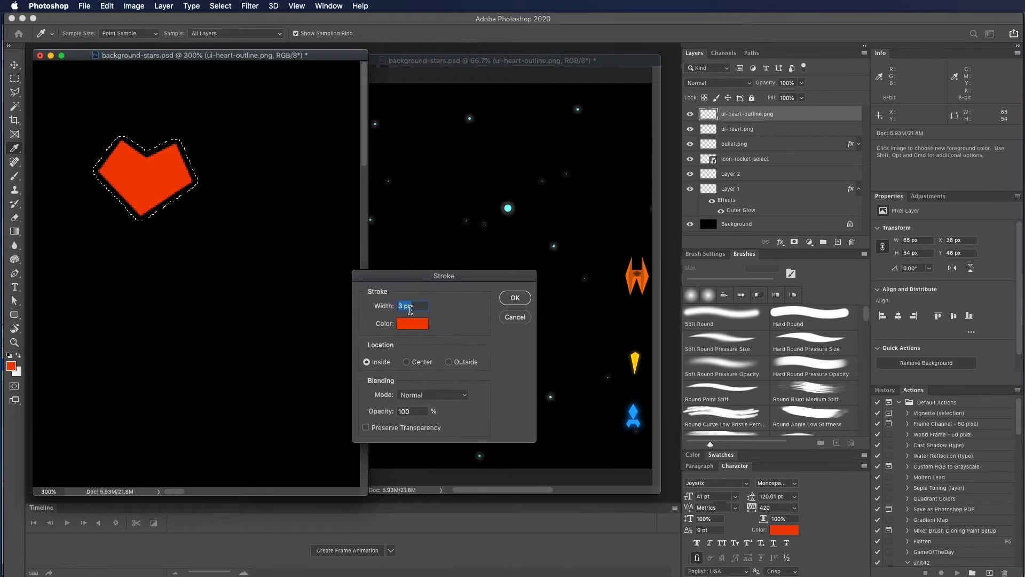
click(412, 324)
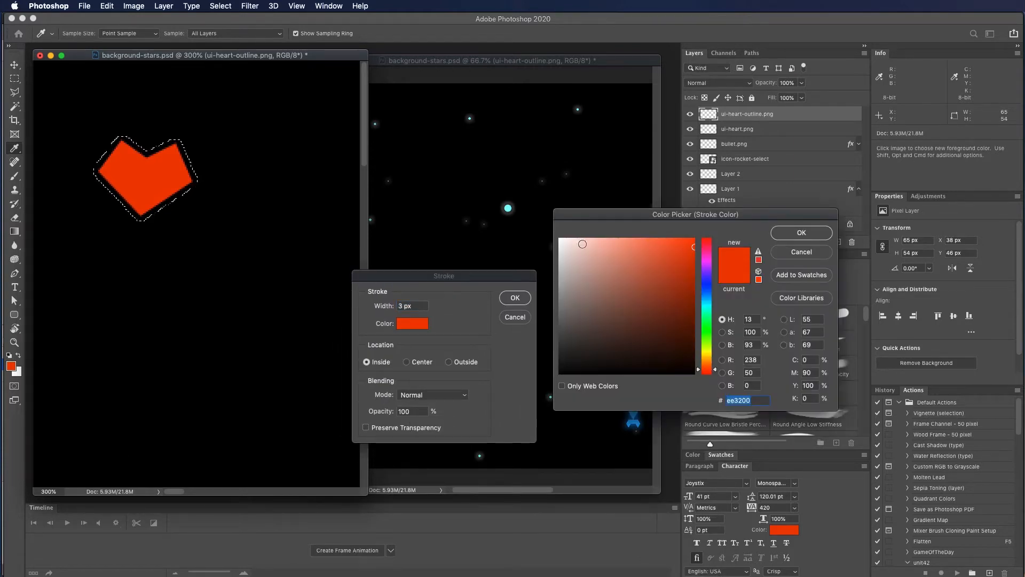
click(567, 236)
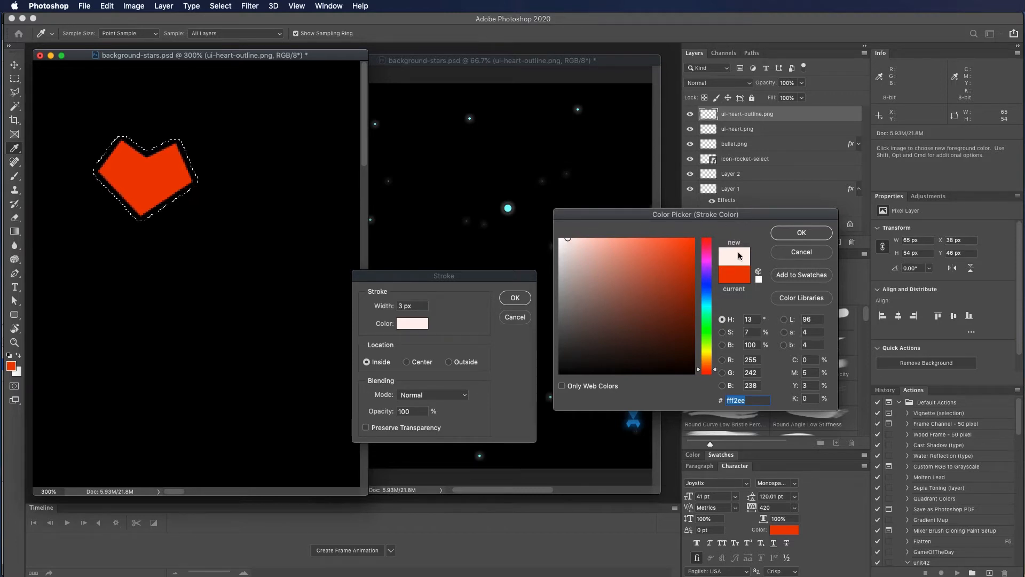
click(801, 232)
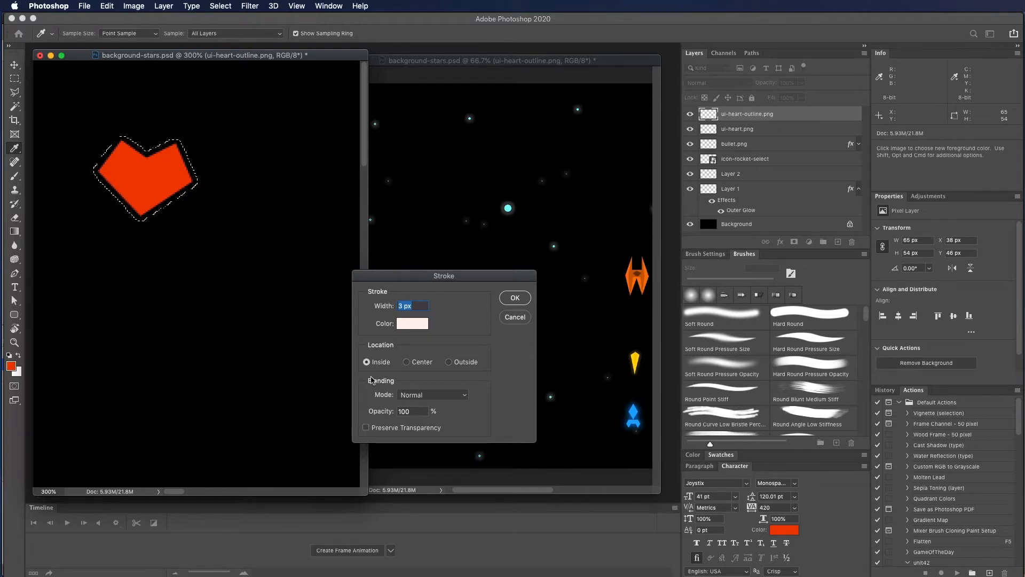
click(449, 362)
click(514, 299)
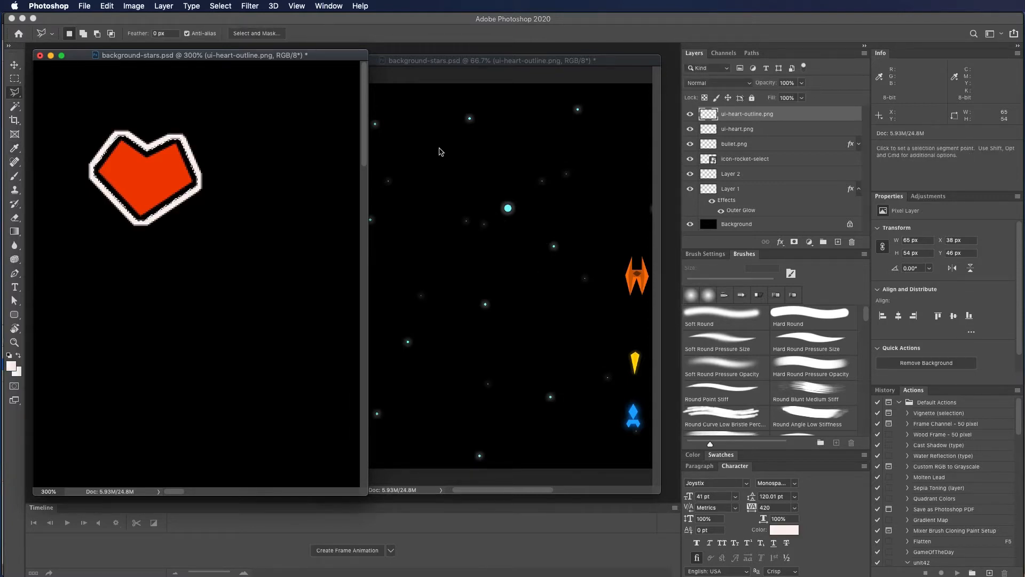
Check the outlined heart in the 66.67% view and save background-stars.psd
click(430, 65)
drag(438, 148, 456, 149)
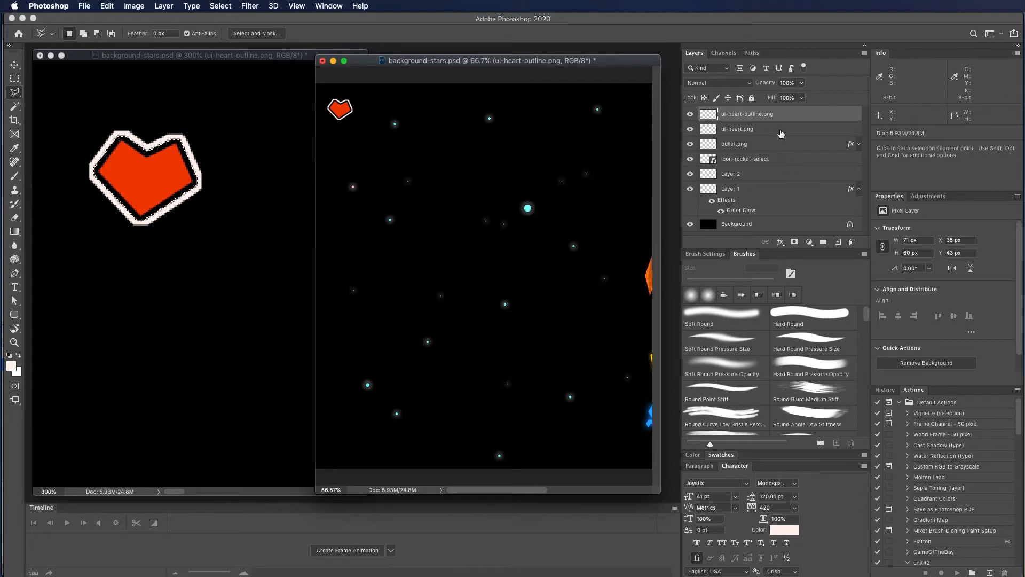
key(super+s)
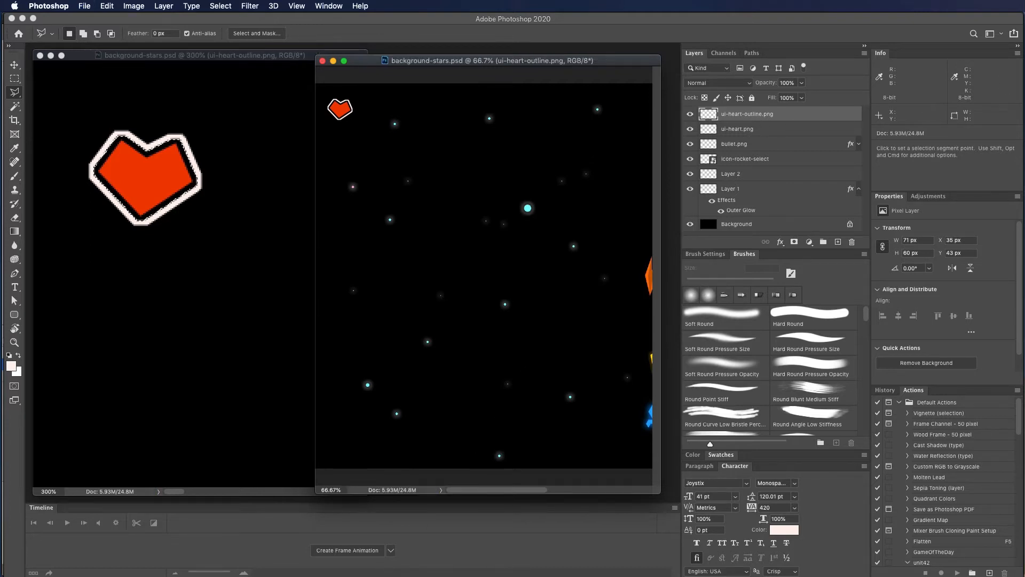
Switch to Finder and check the generated ui-heart-outline.png and ui-heart.png files in the background-stars-assets folder
key(super+Tab)
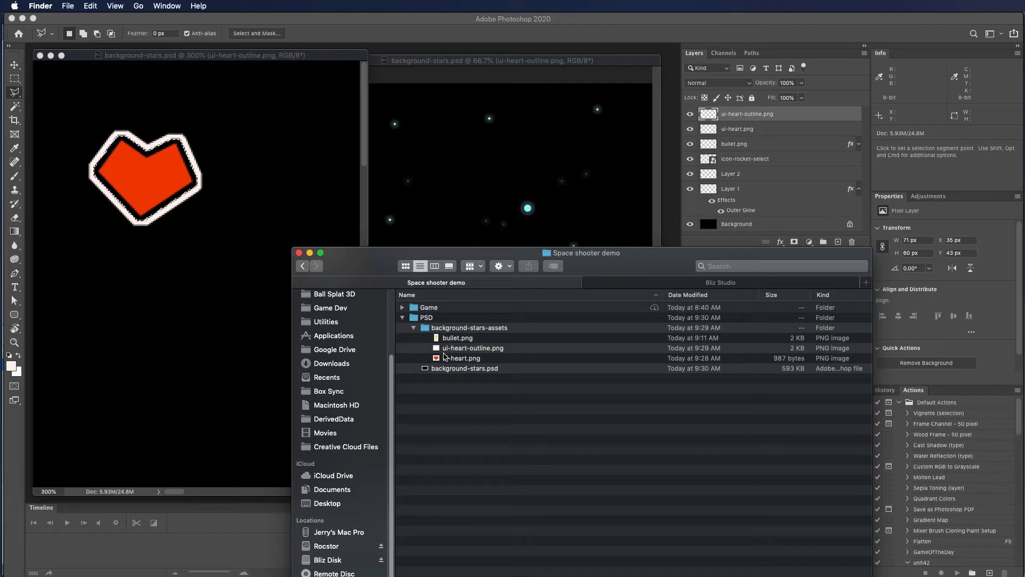
click(447, 347)
click(454, 359)
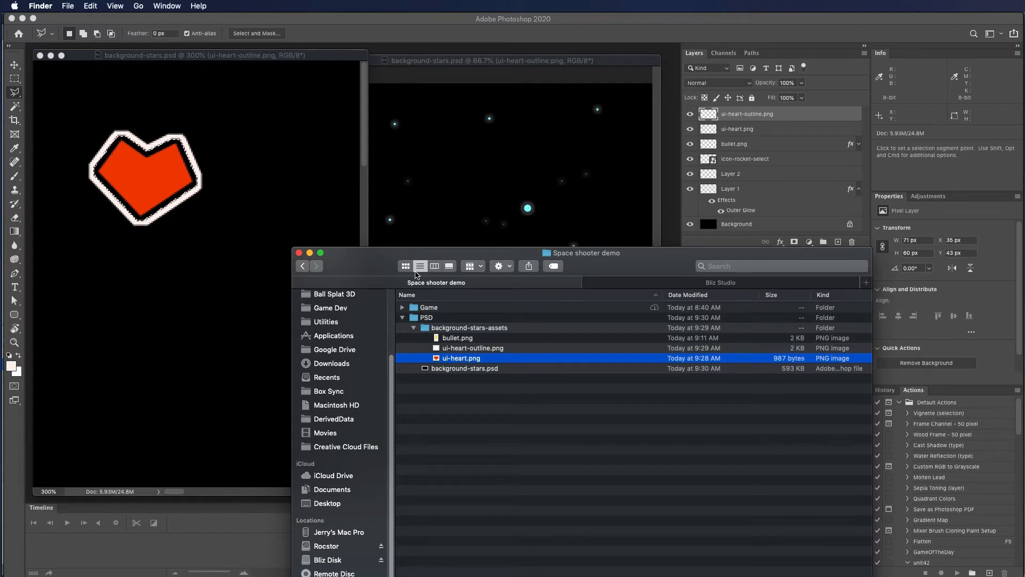
drag(371, 263, 477, 270)
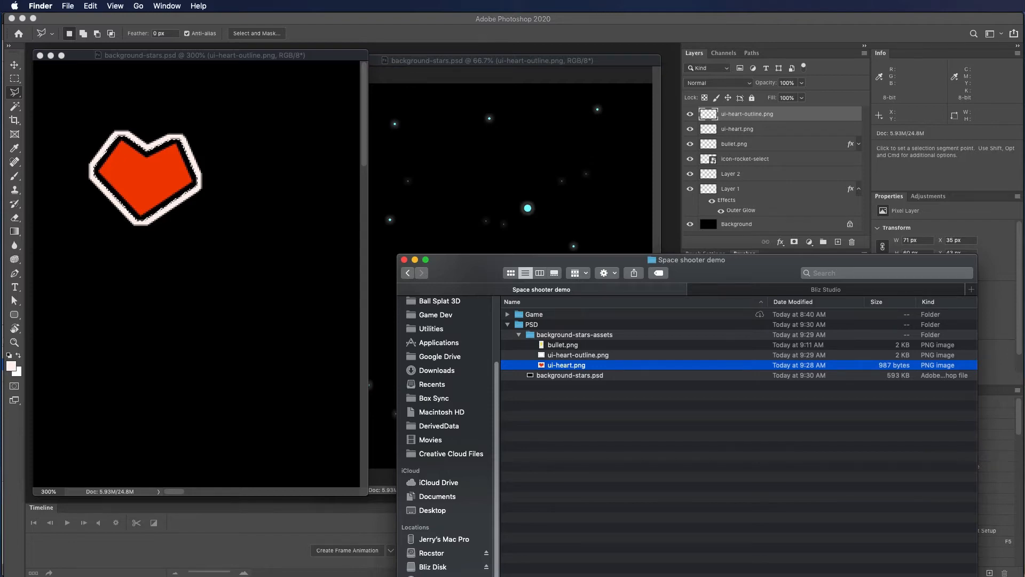
Switch to the Unity project and create a folder named UI inside the Sprites folder
key(super+Tab)
key(super+Tab)
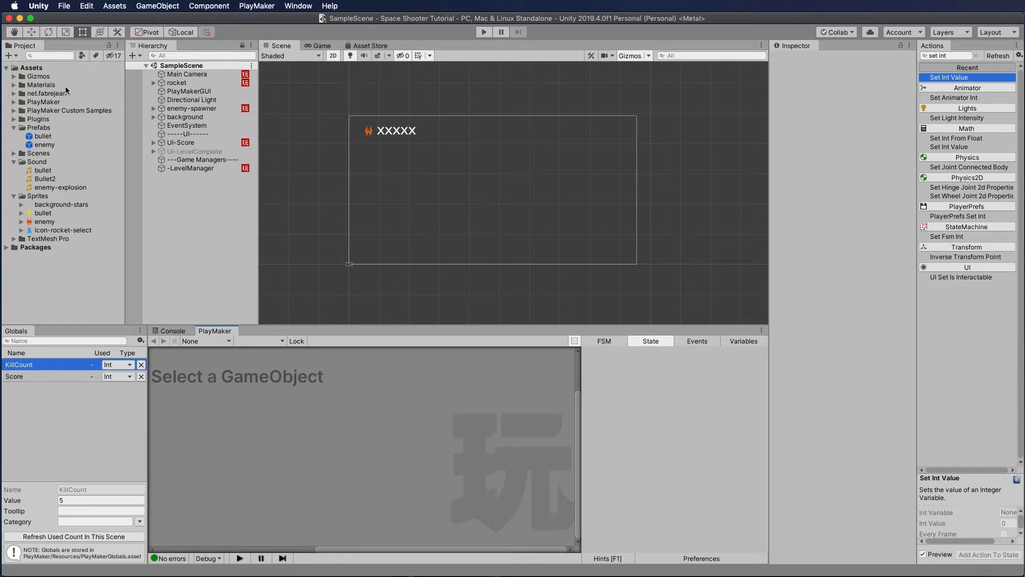
click(45, 198)
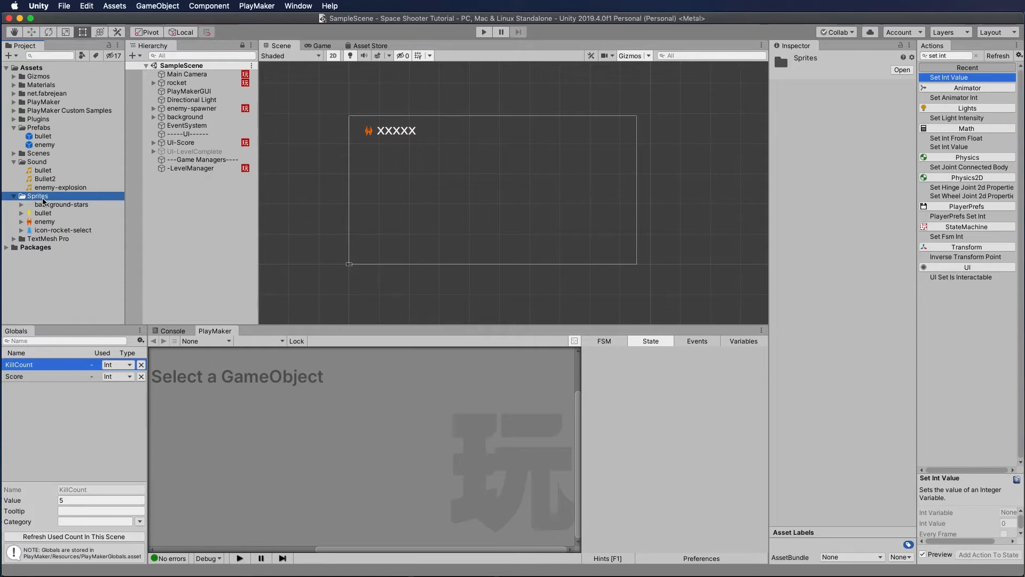
right_click(40, 200)
mouse_move(56, 203)
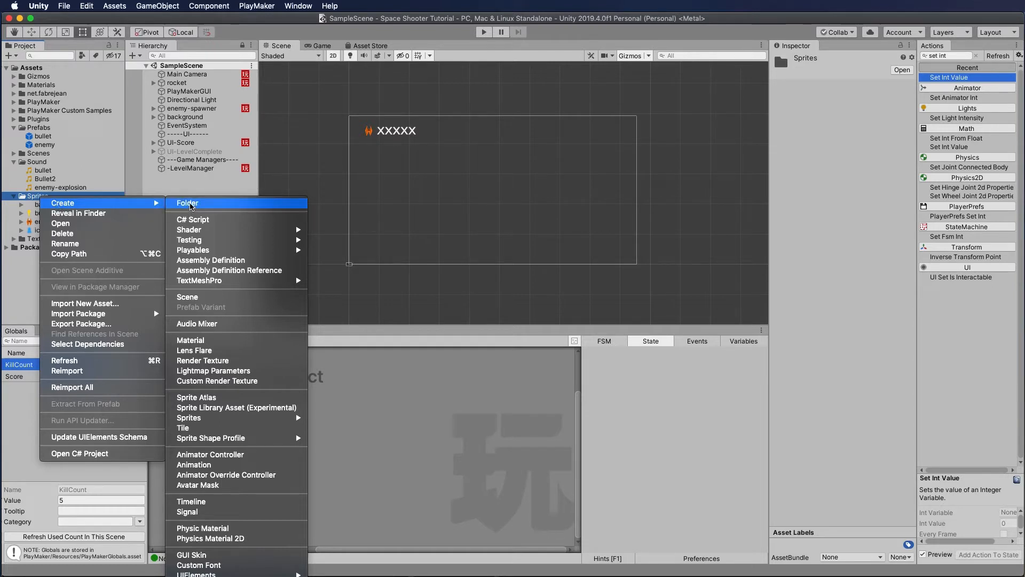
click(190, 205)
text(UI)
key(Return)
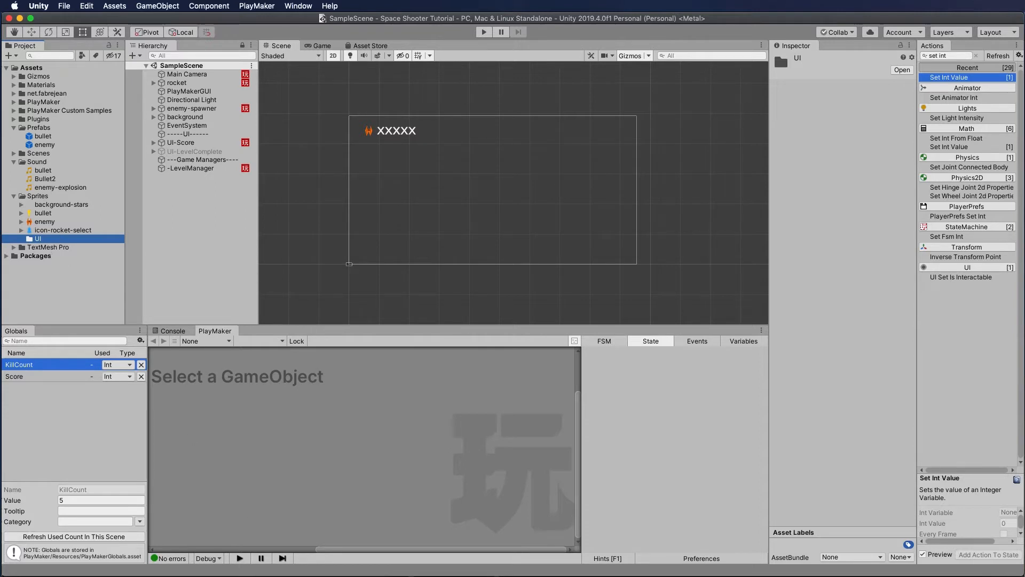
Import ui-heart-outline.png and ui-heart.png from Finder into the Sprites/UI folder in Unity, and inspect the import settings of both sprites
key(super+Tab)
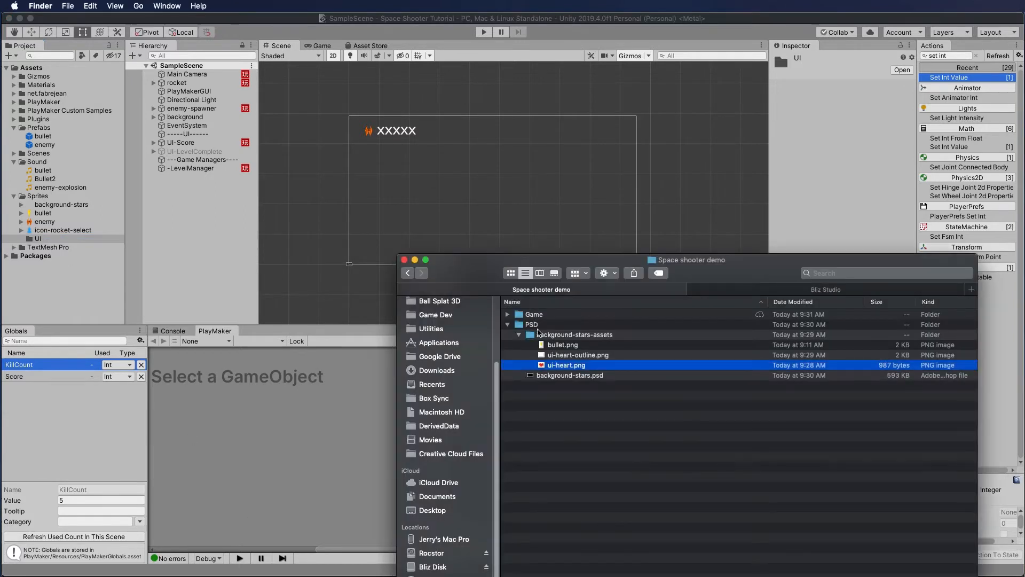
shift+click(566, 355)
drag(550, 357, 26, 245)
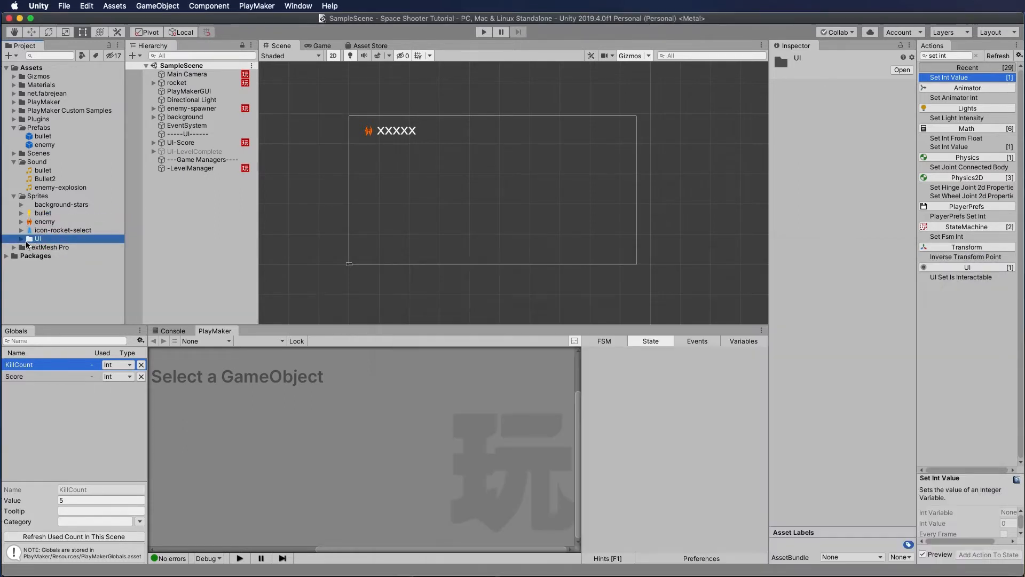
click(66, 247)
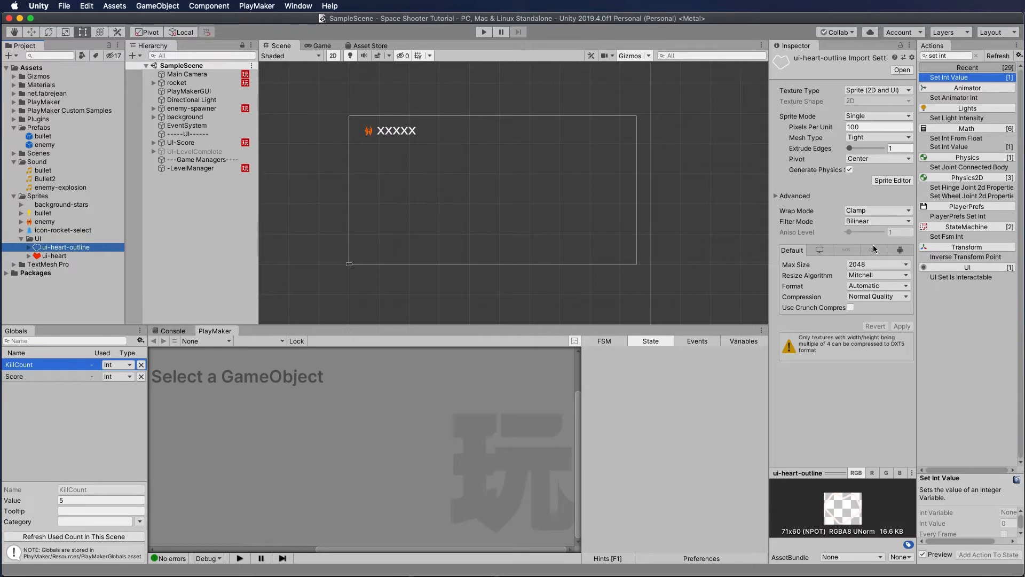
click(54, 256)
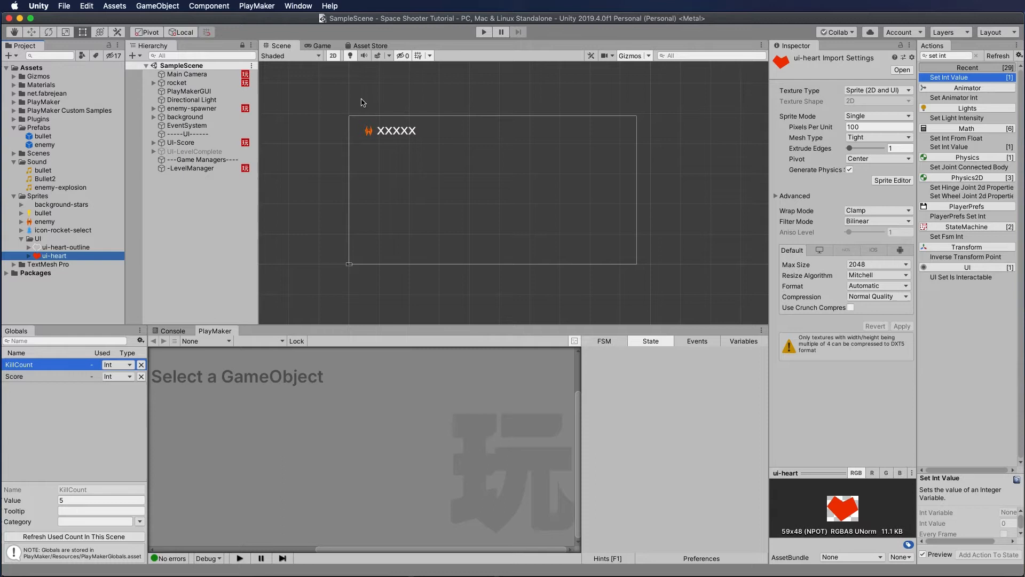
Add a UI Canvas to the scene, name it UI-Health, and place it directly below UI-LevelComplete in the hierarchy
click(190, 217)
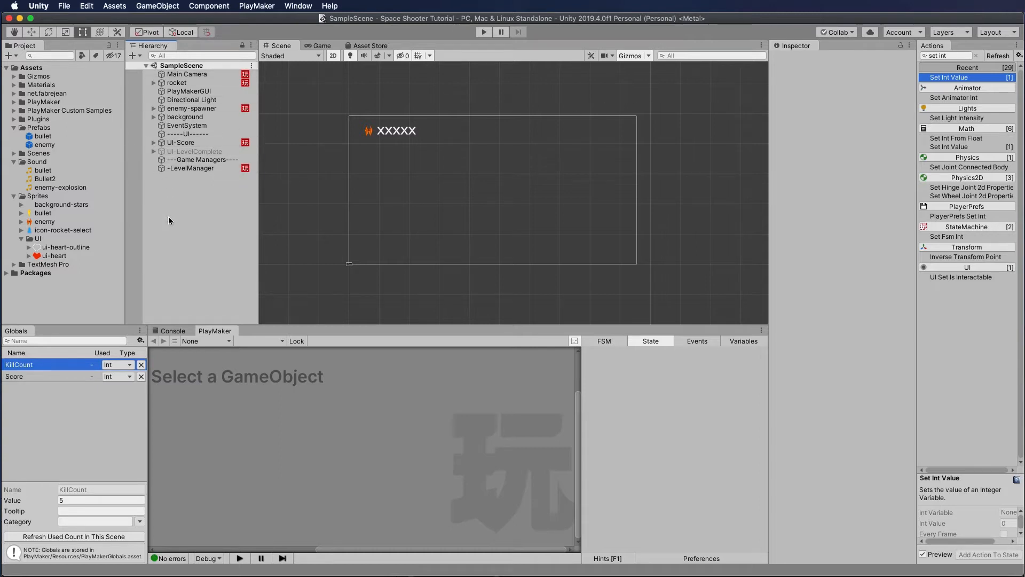
right_click(186, 187)
mouse_move(203, 352)
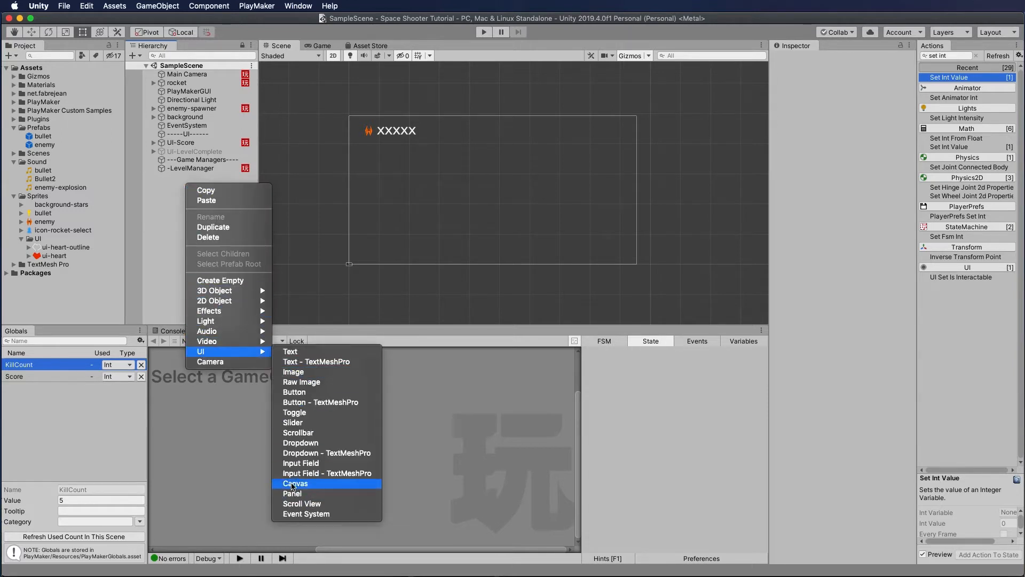
click(295, 483)
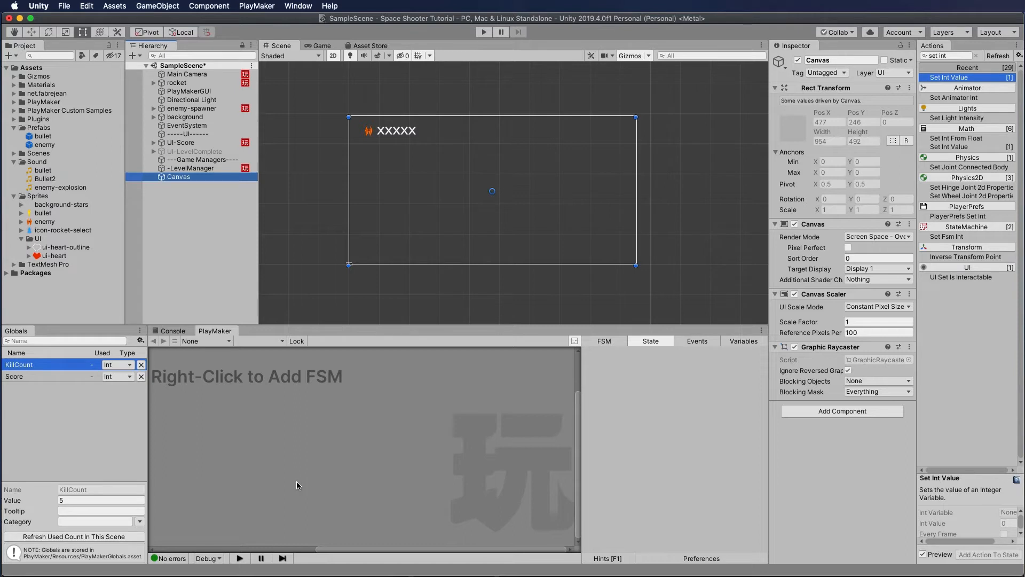
click(181, 177)
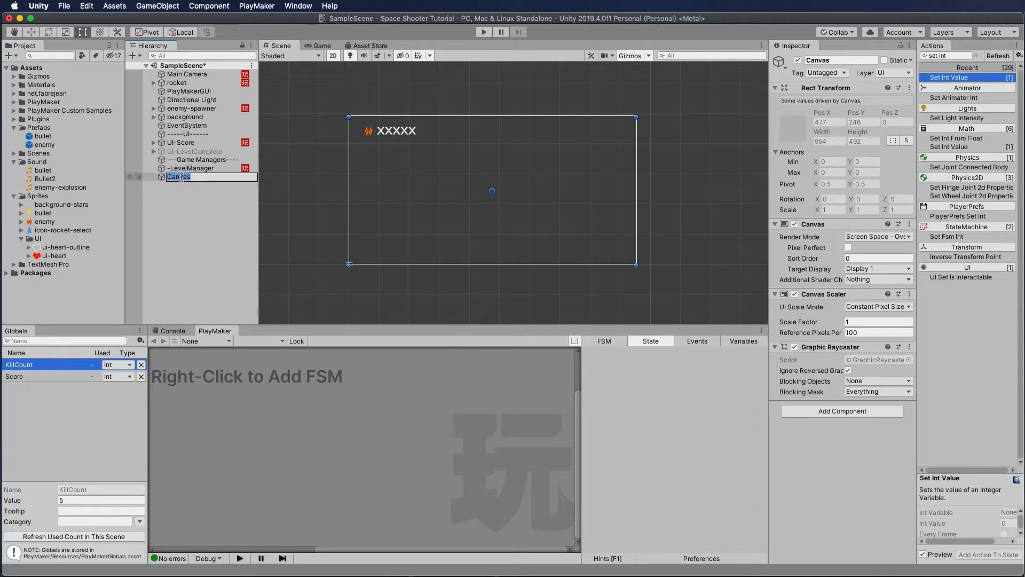
text(UI-Health)
key(Return)
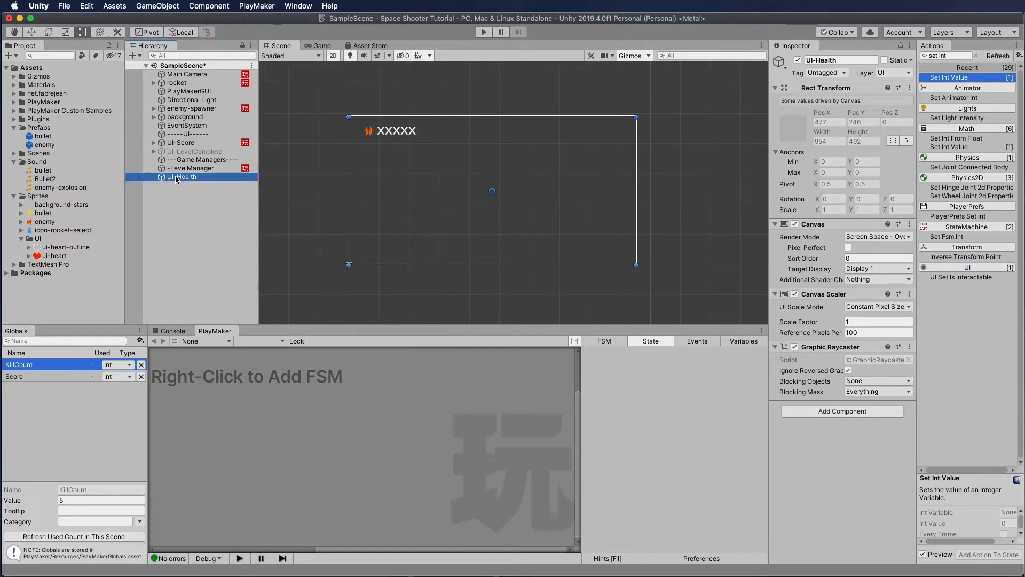
drag(170, 178, 165, 156)
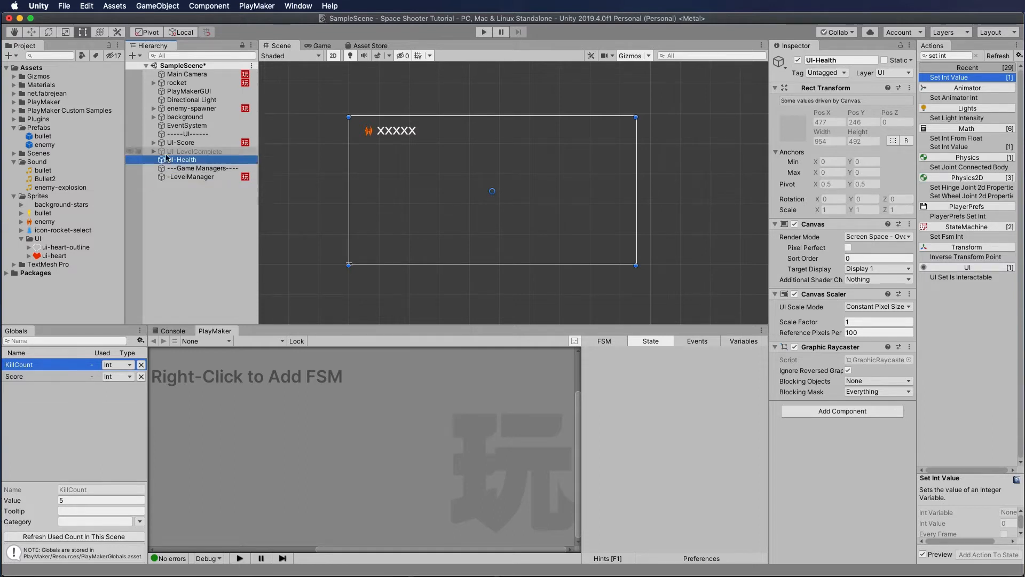
Nest UI-Score, UI-LevelComplete and UI-Health under the -----UI------ object in the hierarchy, and check that the group collapses and expands
click(188, 135)
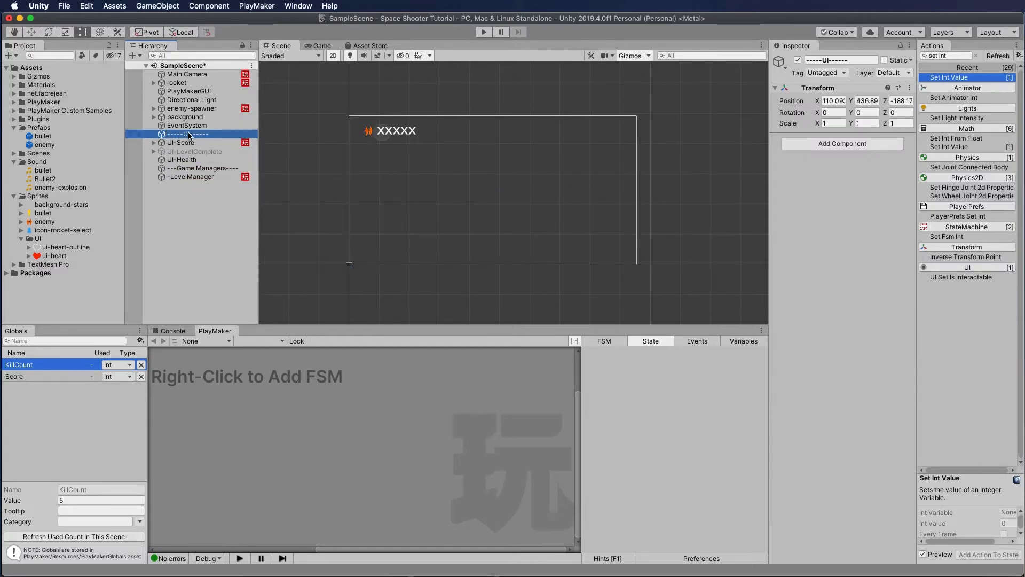
click(180, 143)
shift+click(184, 159)
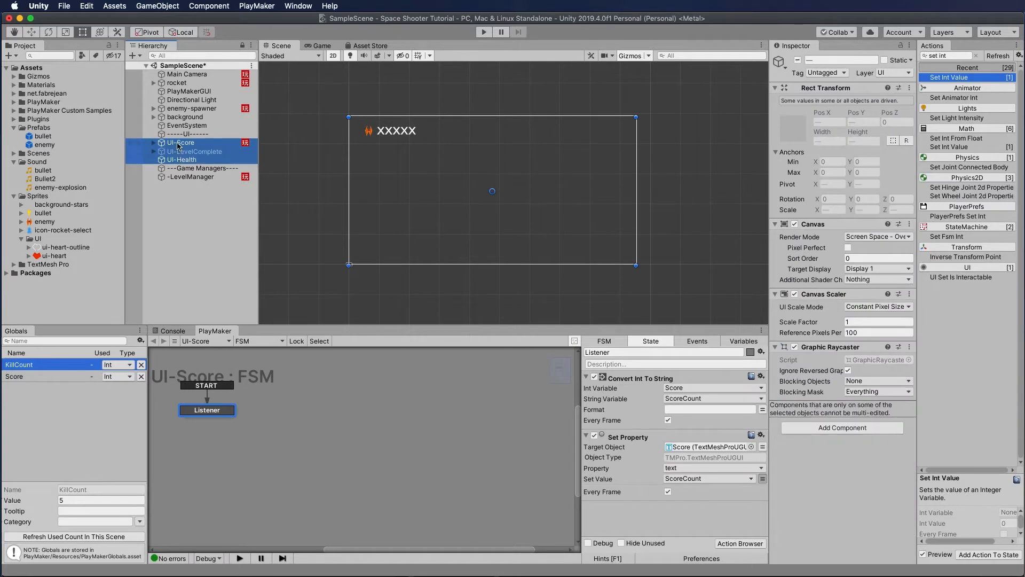
drag(178, 144, 185, 135)
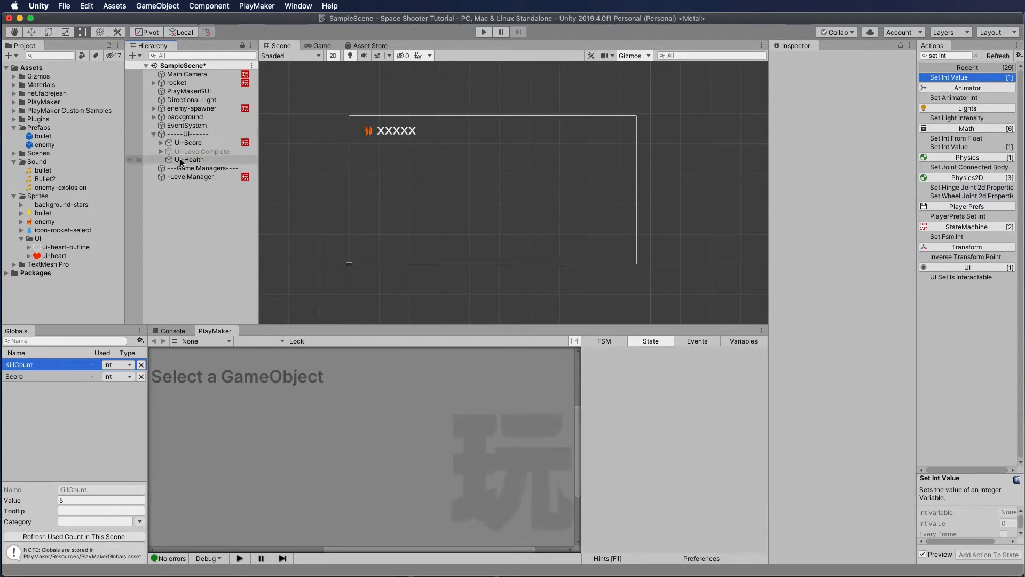
click(153, 133)
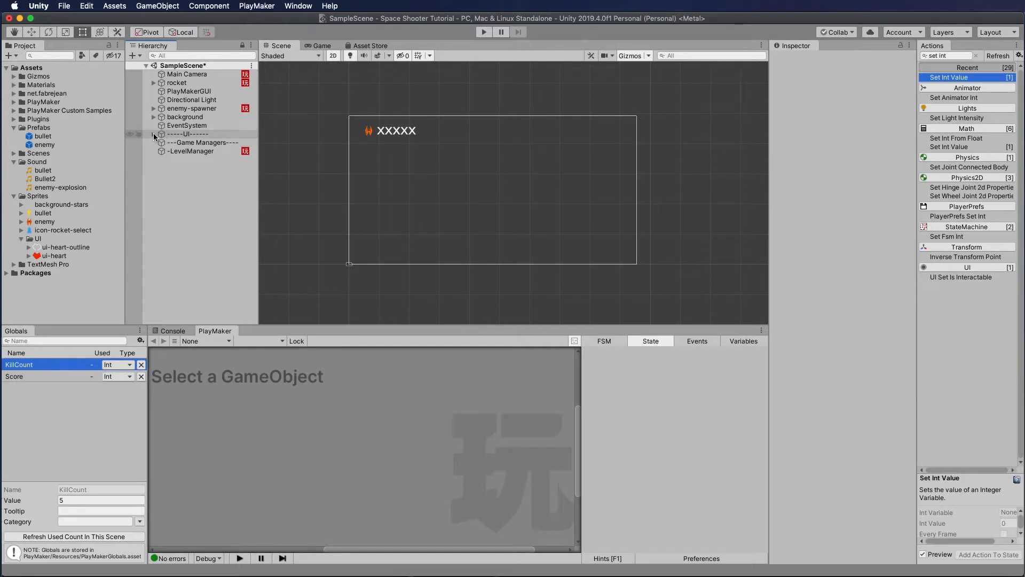
click(154, 134)
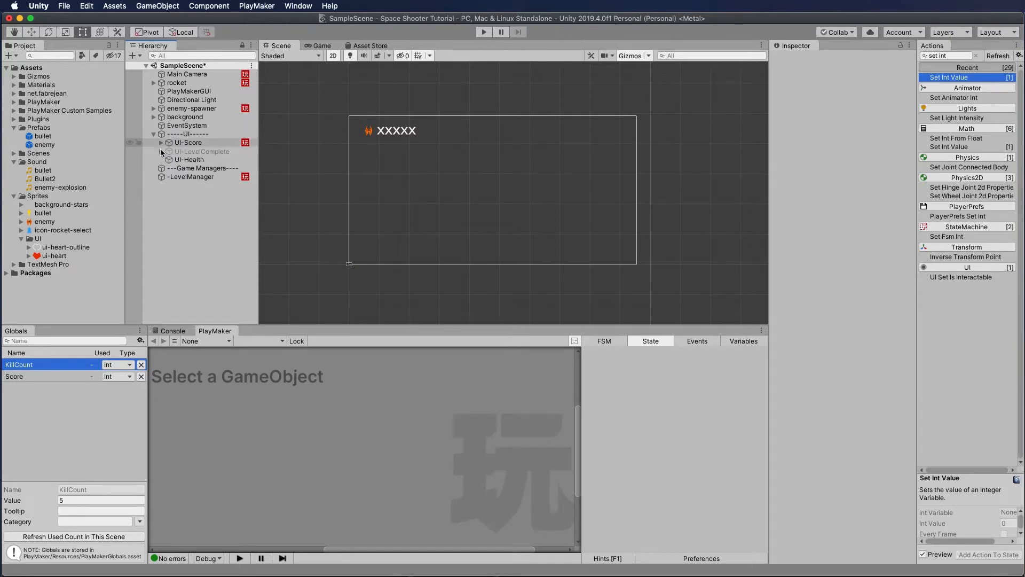
Nest -LevelManager under the ---Game Managers---- object and collapse both the Game Managers and UI groups
click(183, 169)
click(182, 179)
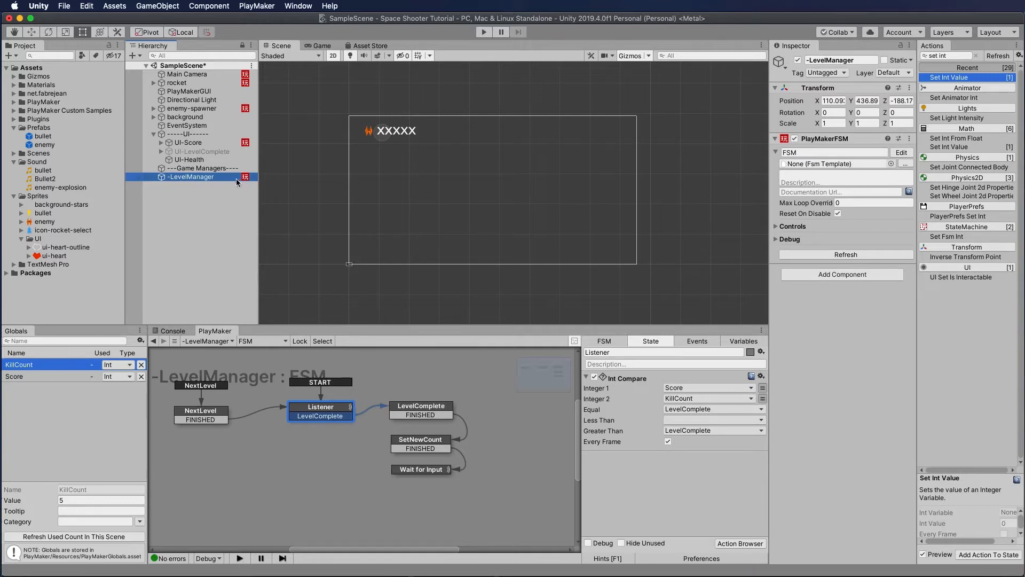
click(202, 169)
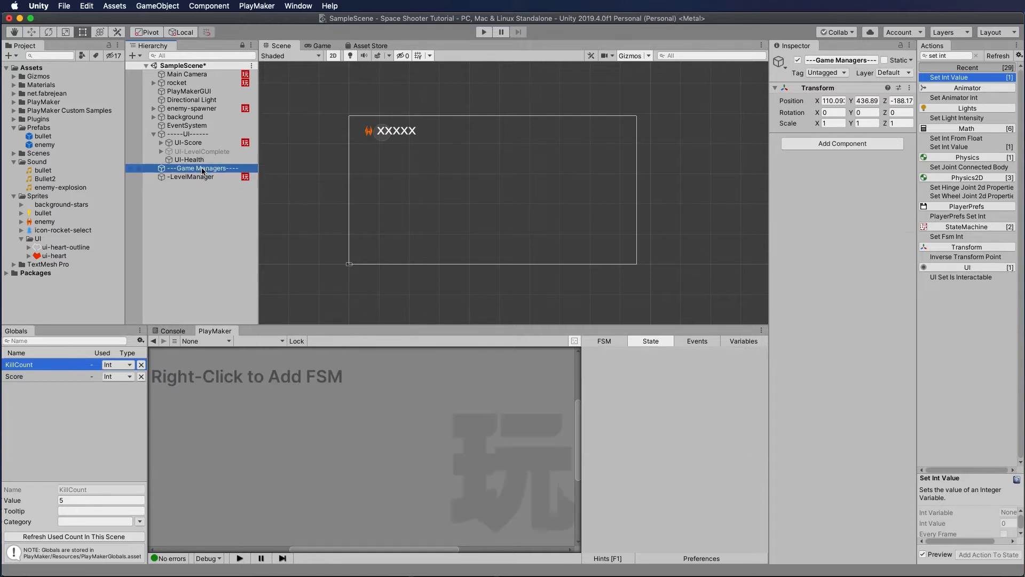
mouse_move(202, 170)
mouse_down()
mouse_move(182, 177)
mouse_move(193, 169)
mouse_up()
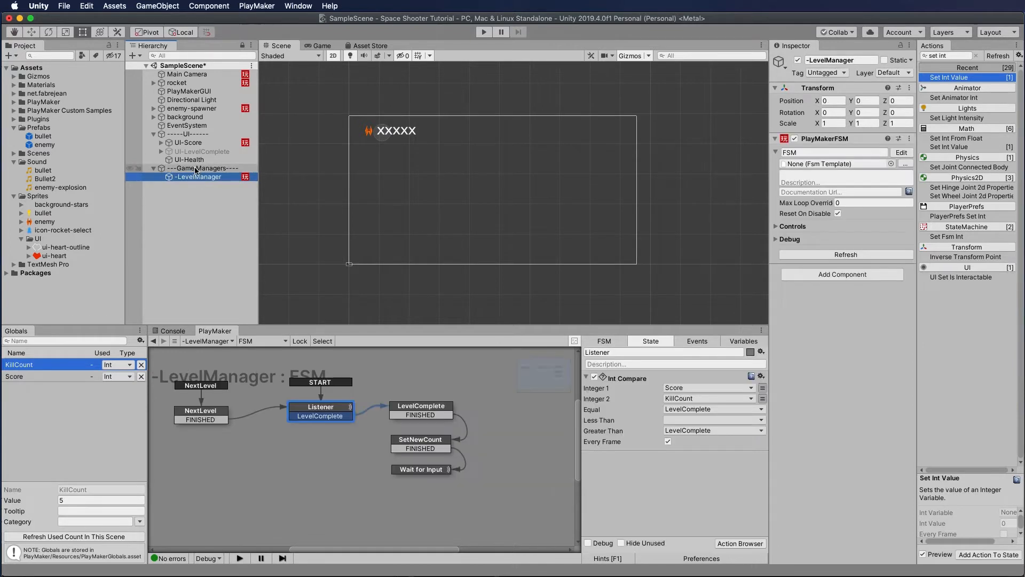
click(154, 168)
click(151, 134)
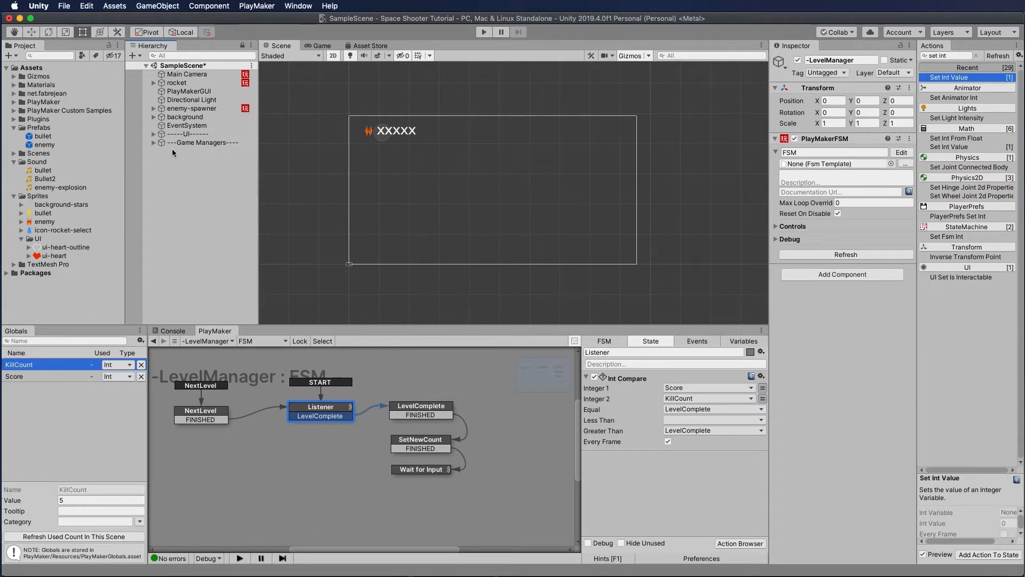
Add a UI Image as a child of UI-Health and assign the ui-heart-outline sprite as its source image
click(154, 134)
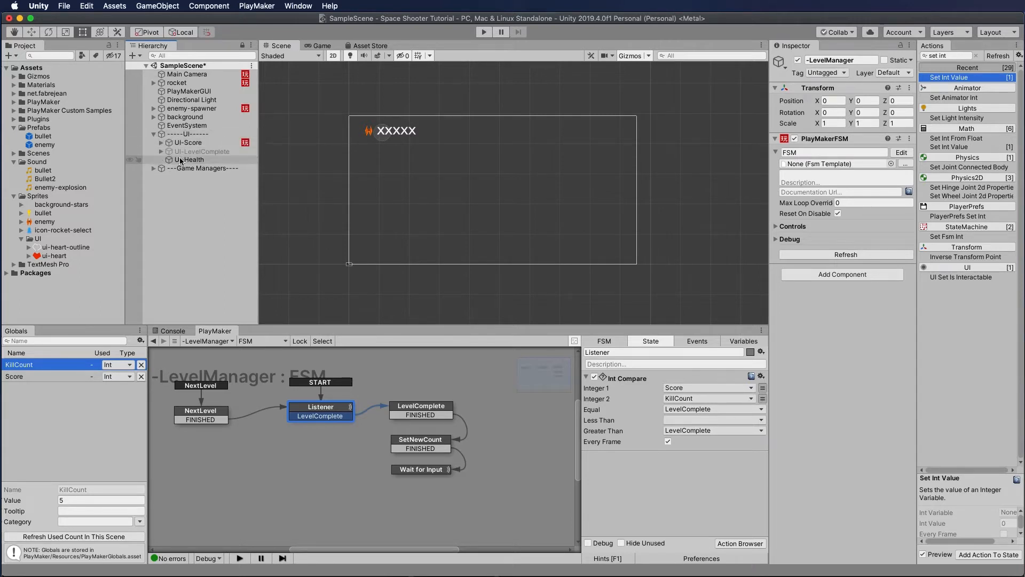
click(183, 159)
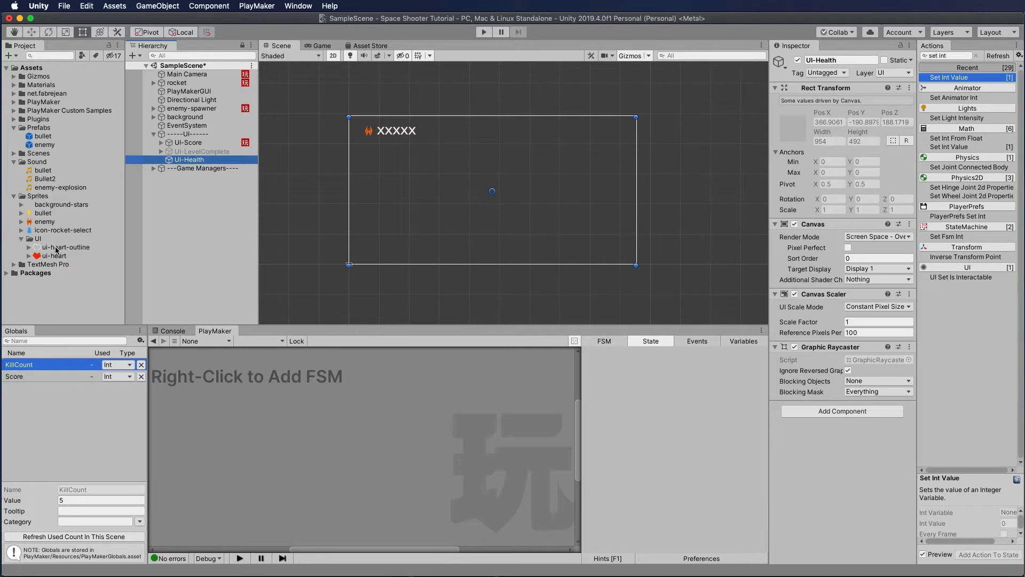
right_click(192, 159)
mouse_move(203, 327)
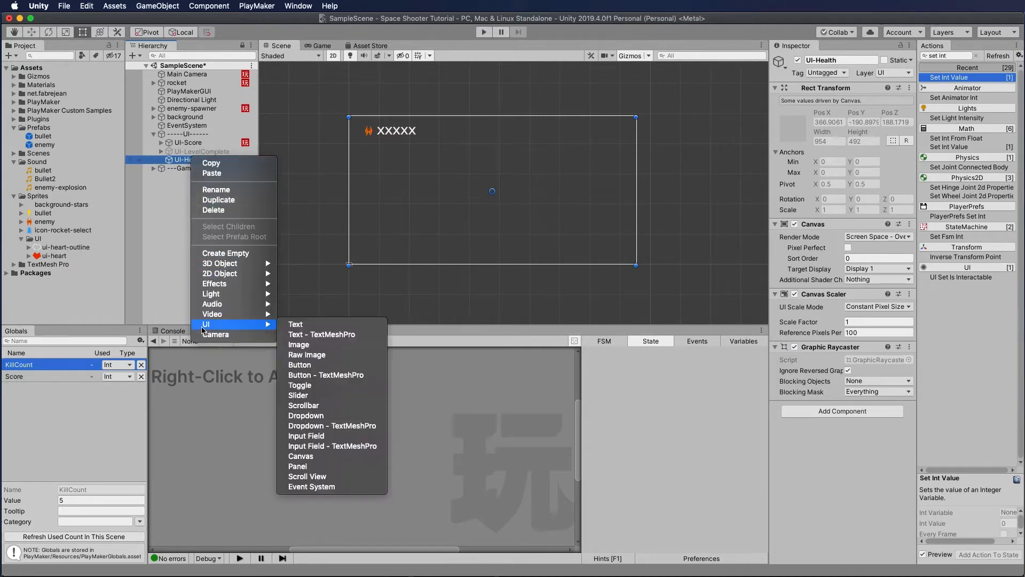
click(298, 345)
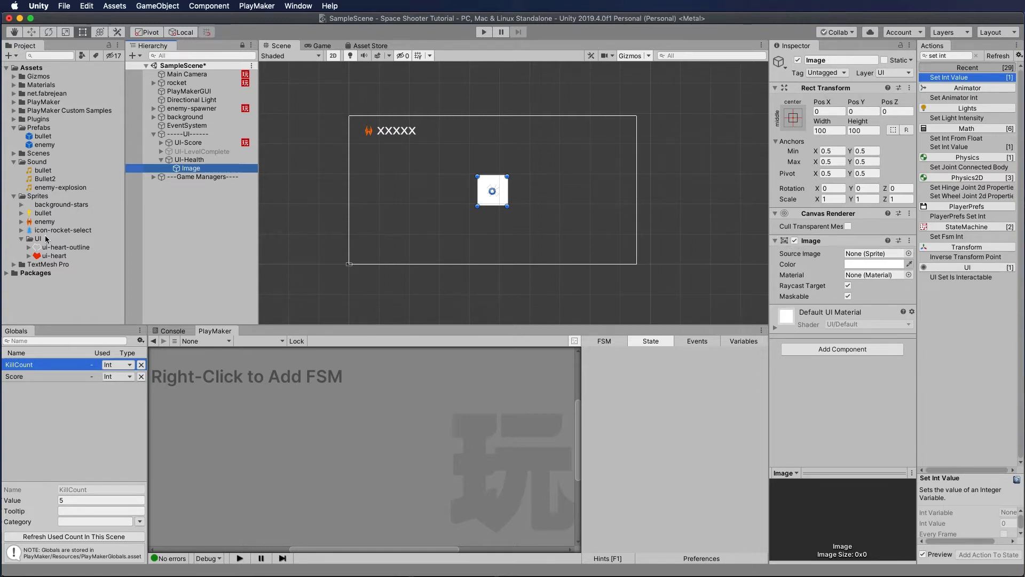
drag(48, 248, 874, 254)
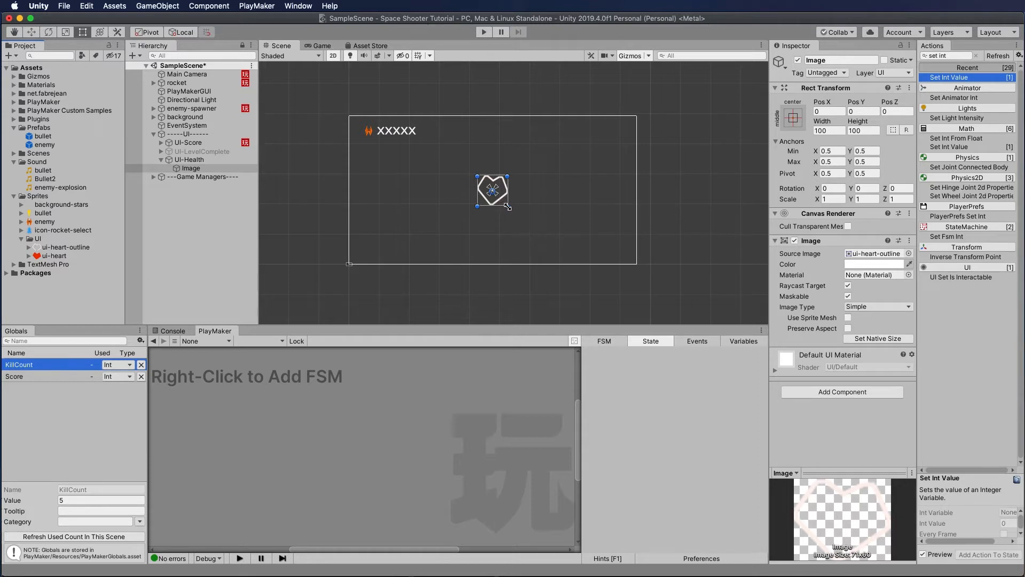
Rename the new Image under UI-Health to heartoutline
click(192, 170)
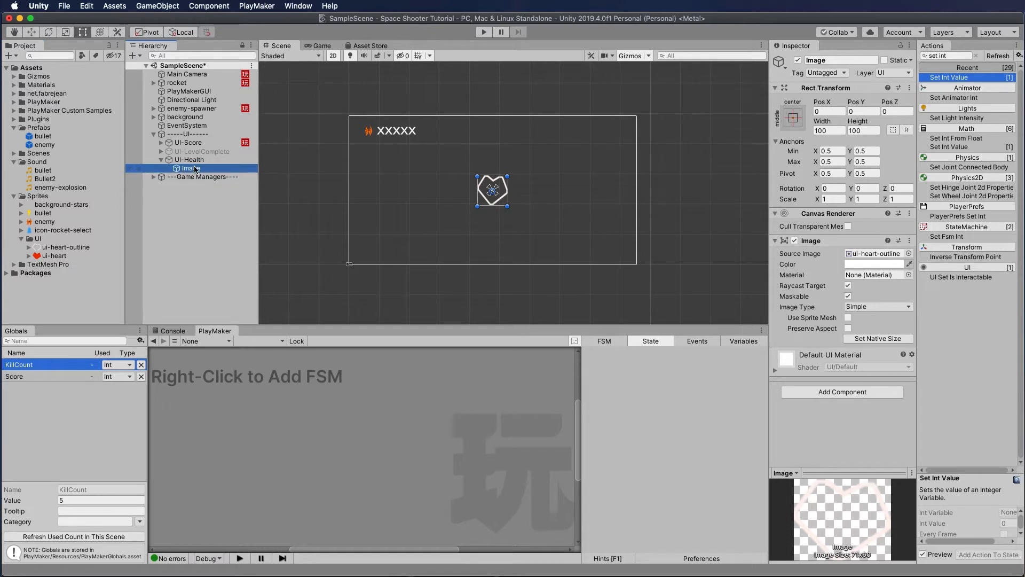
click(194, 169)
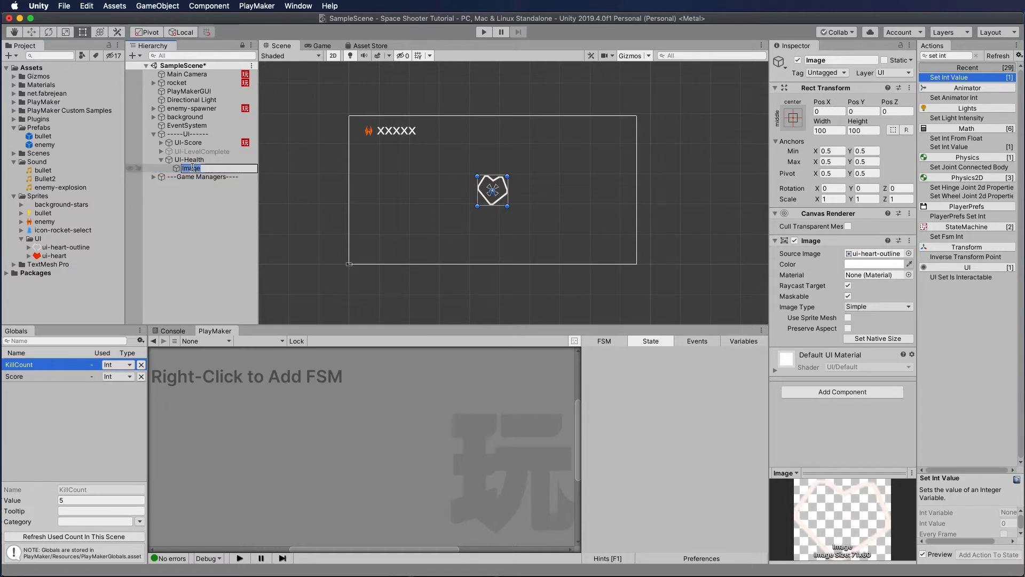
text(heartoutline)
key(Return)
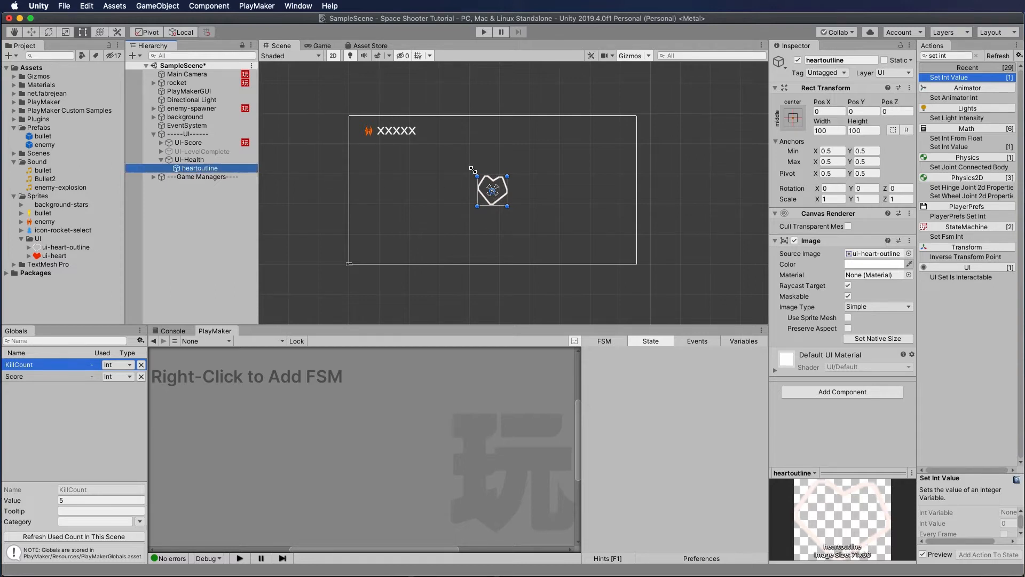
Shrink heartoutline to about 24.7 by 24.4 and place it just below the XXXXX score text, at about X -372.9, Y 150.9
scroll(380, 132, up, 2)
drag(506, 198, 372, 150)
scroll(367, 149, up, 10)
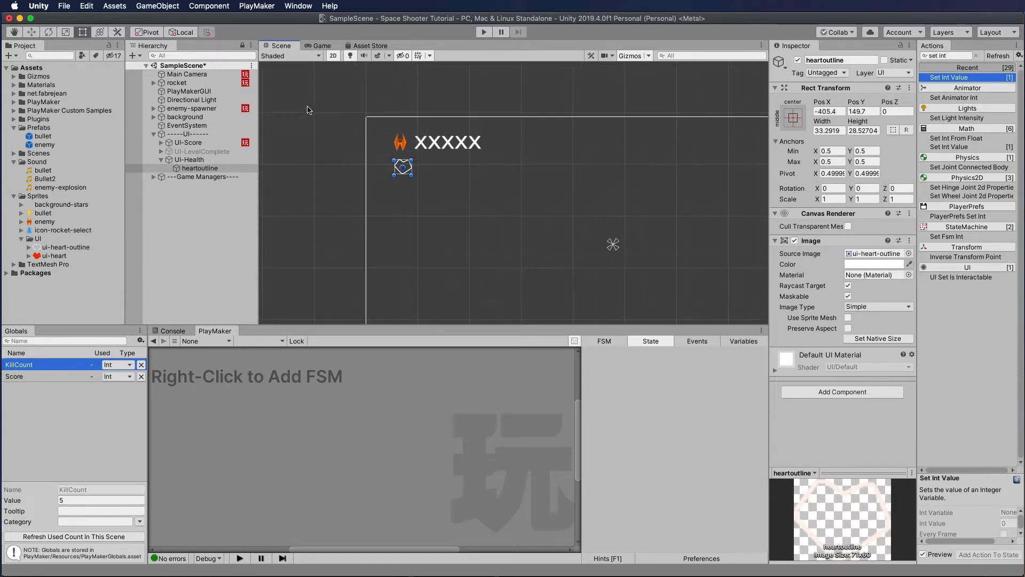
drag(479, 229, 526, 229)
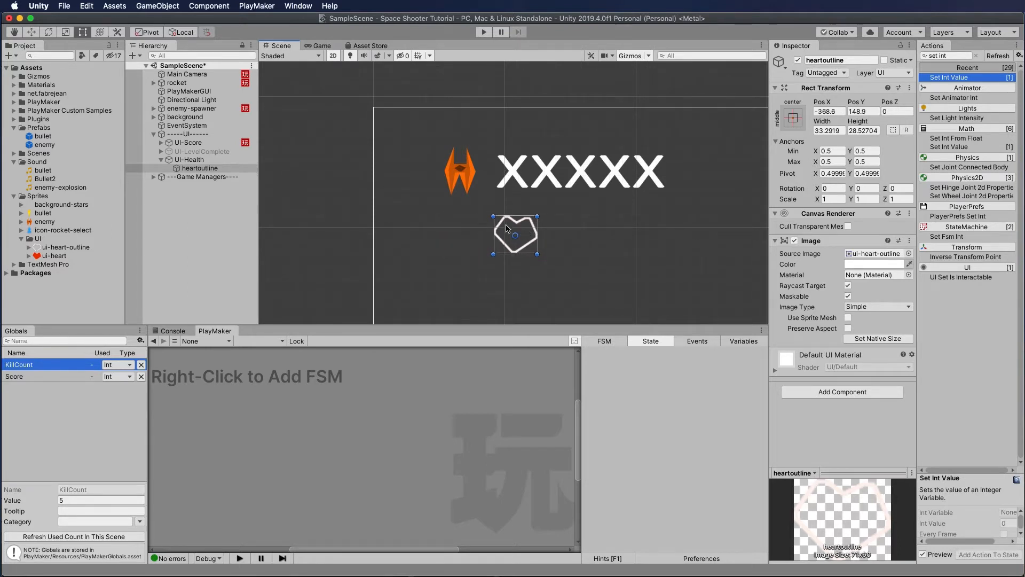
drag(537, 255, 526, 248)
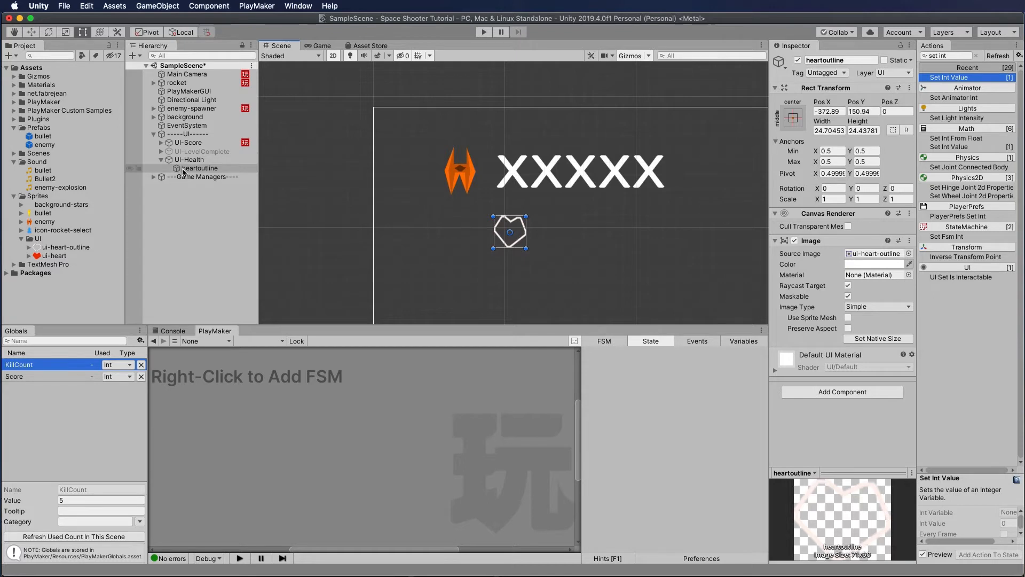
Duplicate heartoutline twice inside UI-Health
click(155, 169)
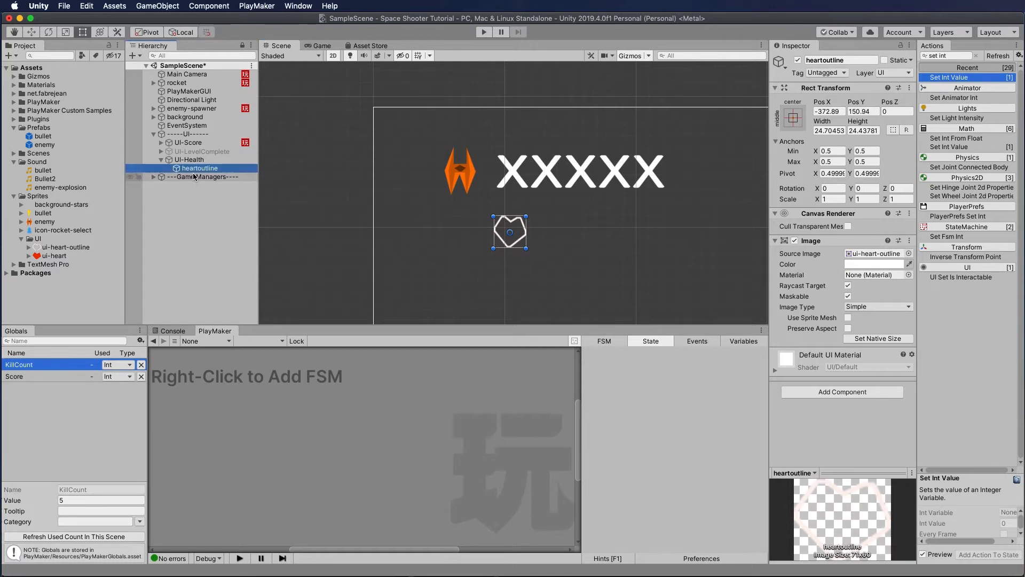
key(super+d)
key(super+d)
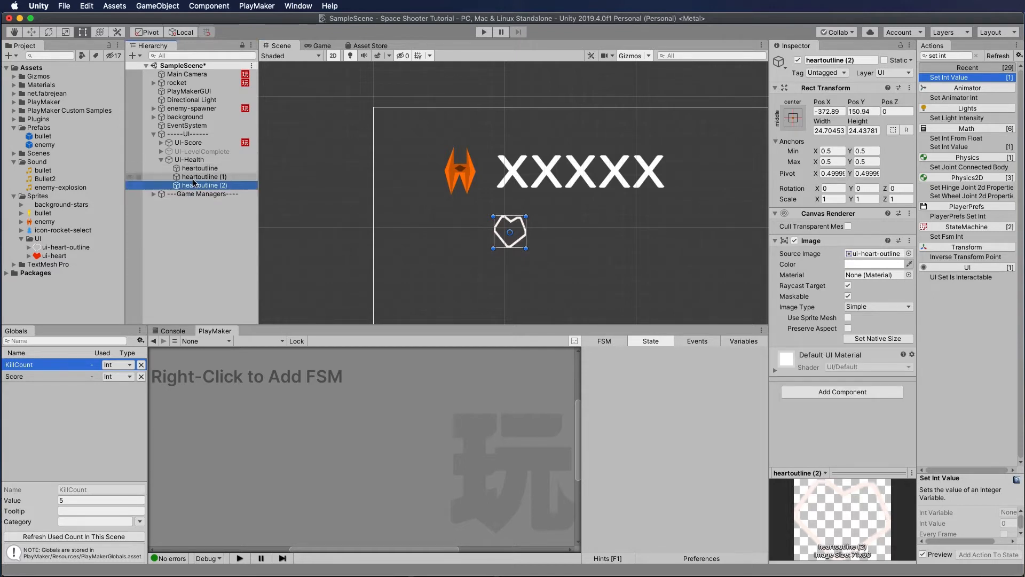
Move the two heartoutline copies along X into an evenly spaced row beside the original, with heartoutline (2) at about X -304.6
click(514, 227)
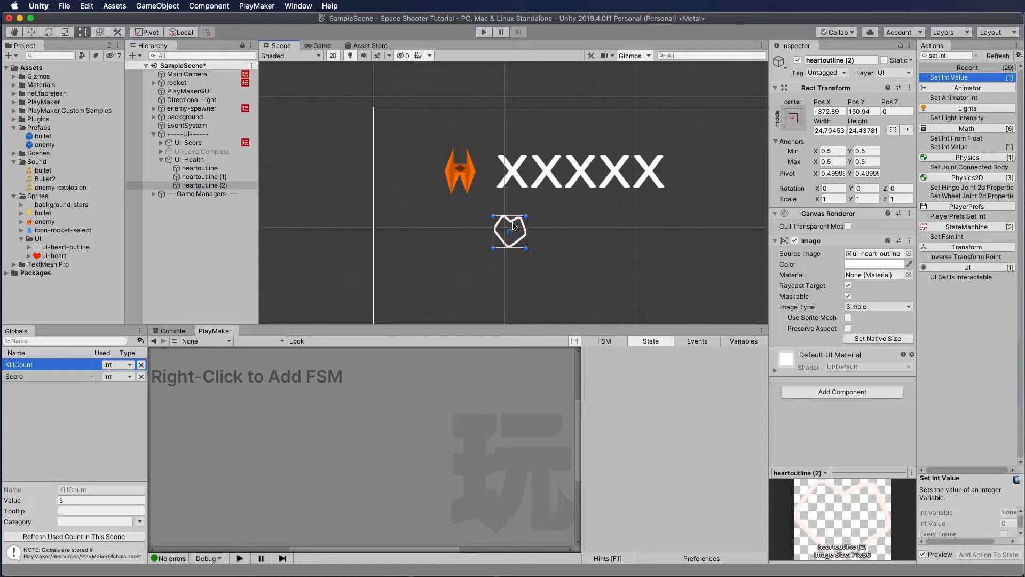
click(31, 32)
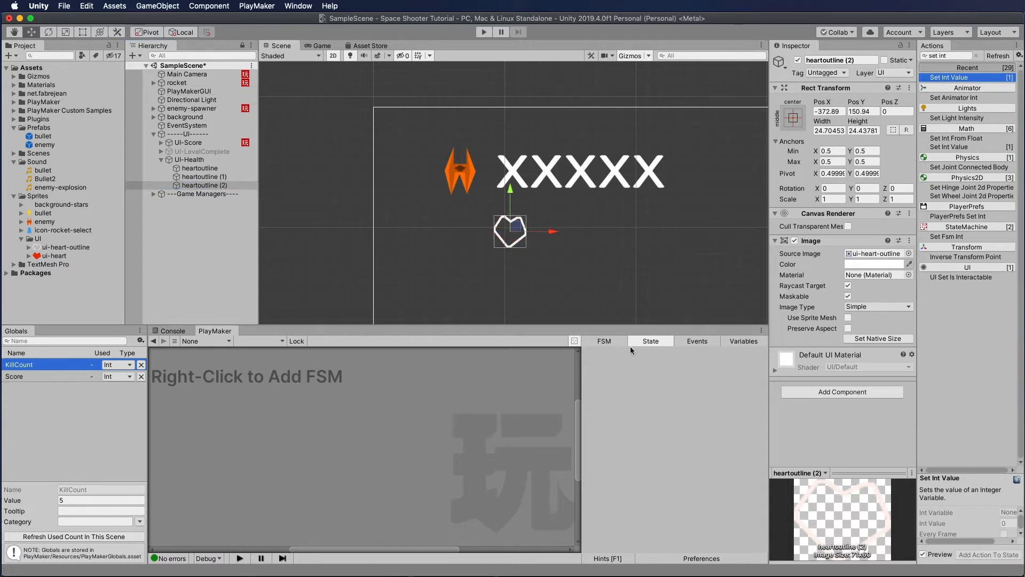
drag(550, 232, 645, 231)
click(194, 179)
drag(550, 231, 594, 231)
click(625, 238)
click(614, 226)
click(618, 229)
click(609, 229)
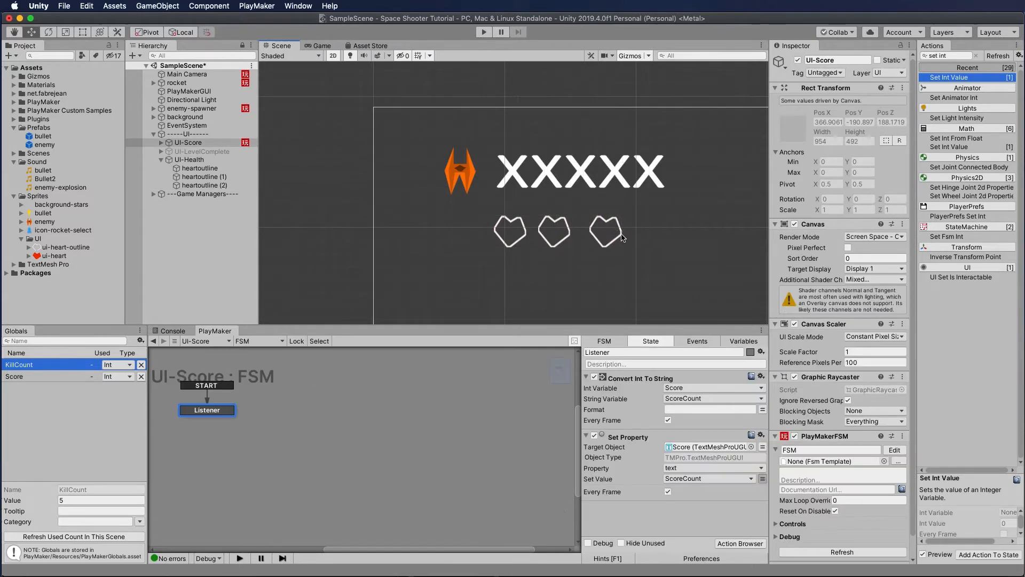
click(623, 238)
click(620, 240)
drag(647, 234, 642, 233)
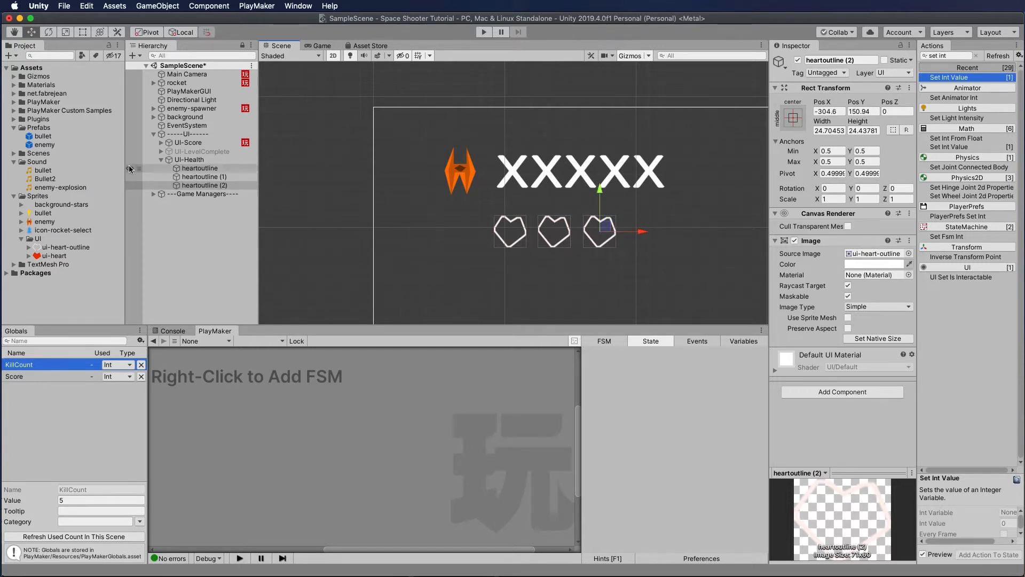
Add another UI Image as a child of UI-Health and assign the ui-heart sprite as its source image
shift+click(197, 168)
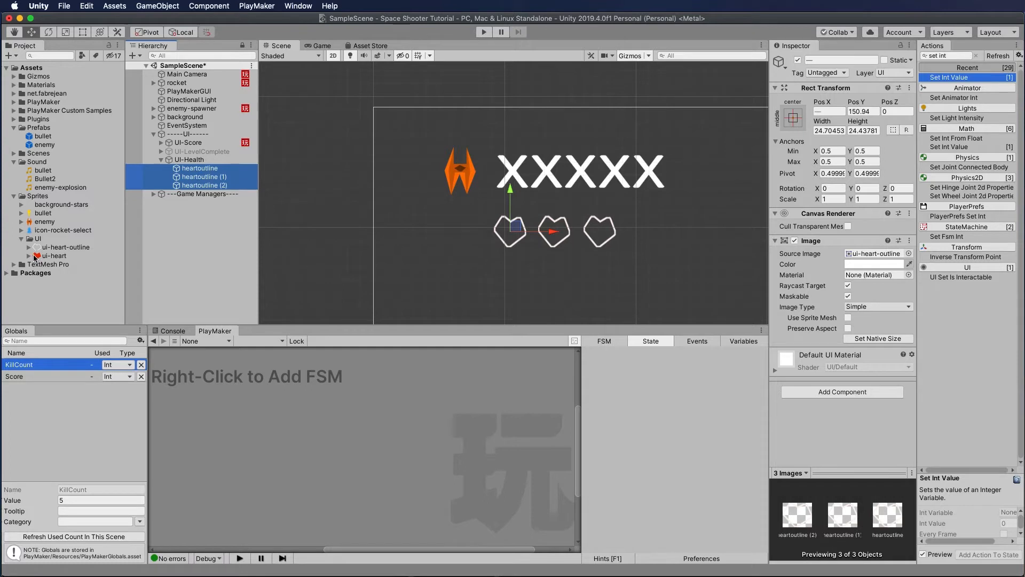
right_click(170, 164)
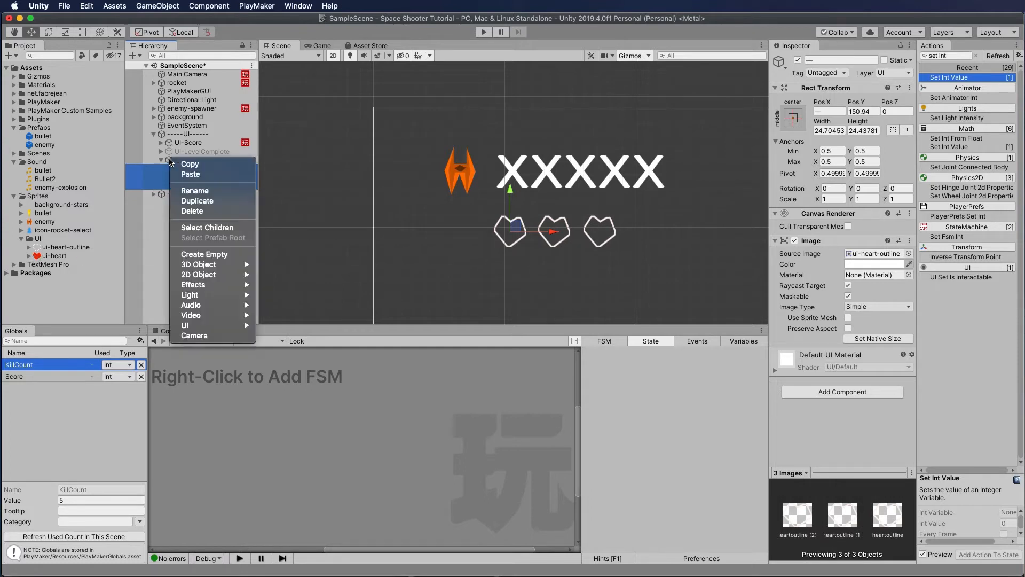
mouse_move(187, 325)
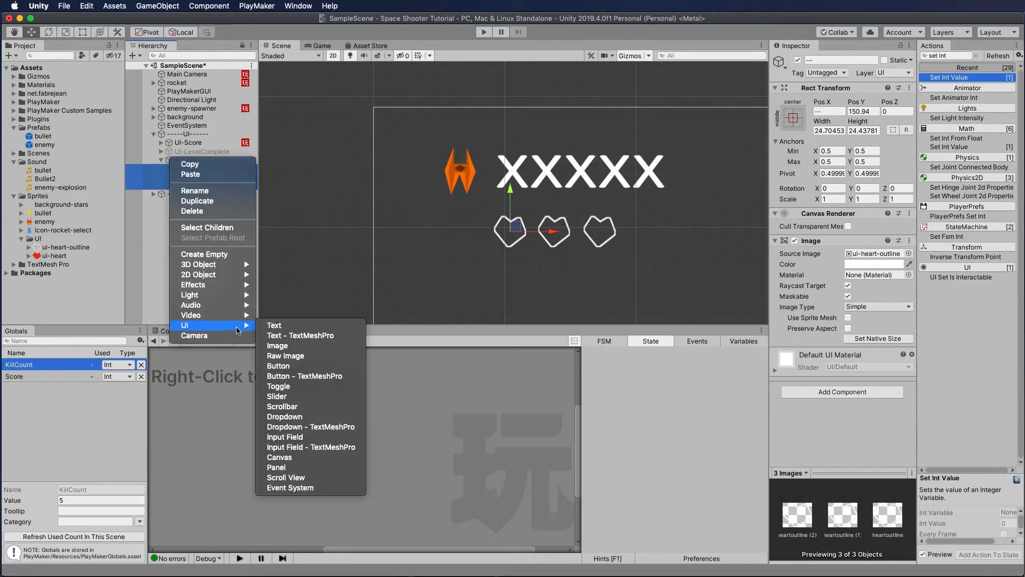
click(279, 347)
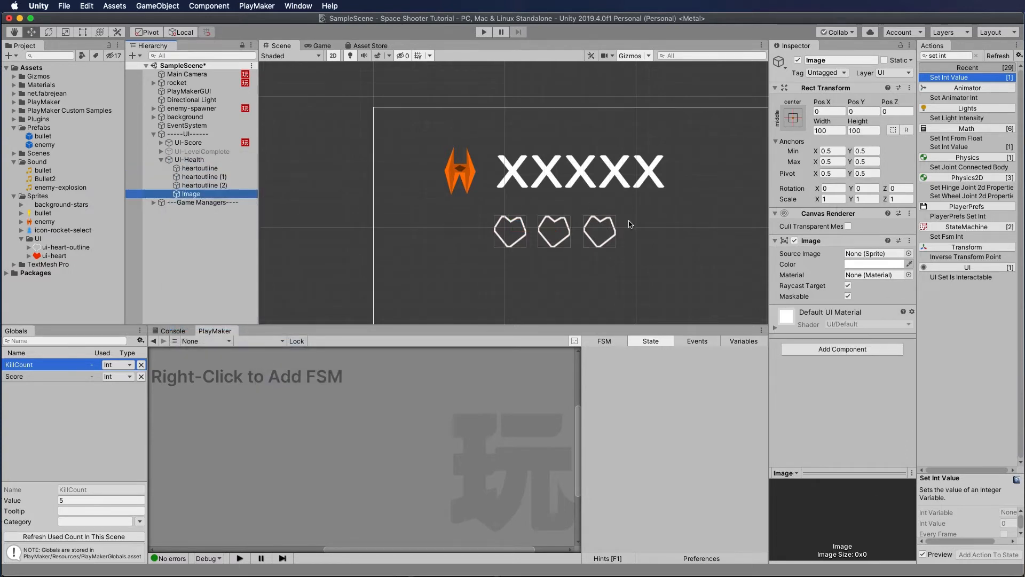
scroll(630, 224, down, 5)
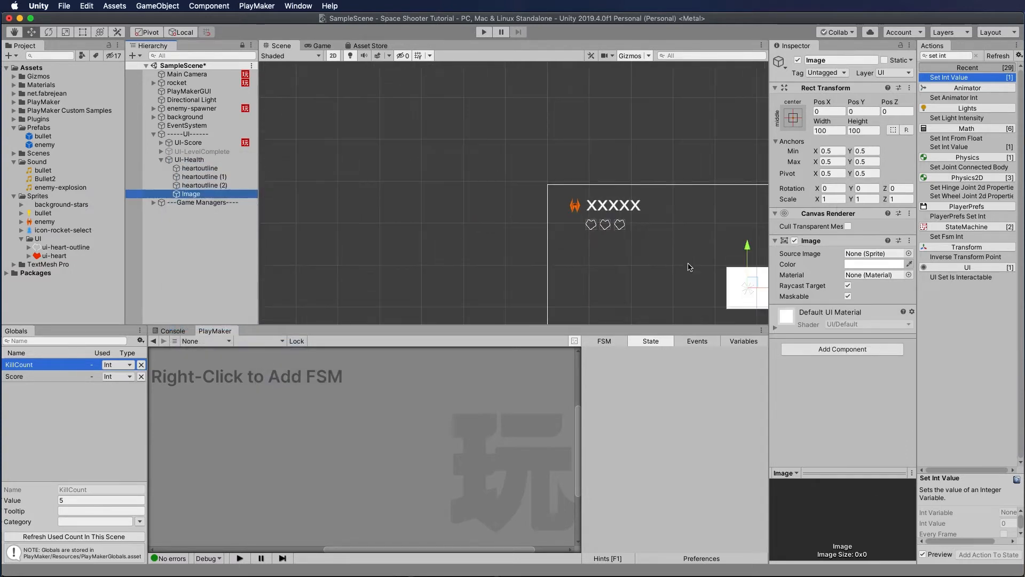
key(f)
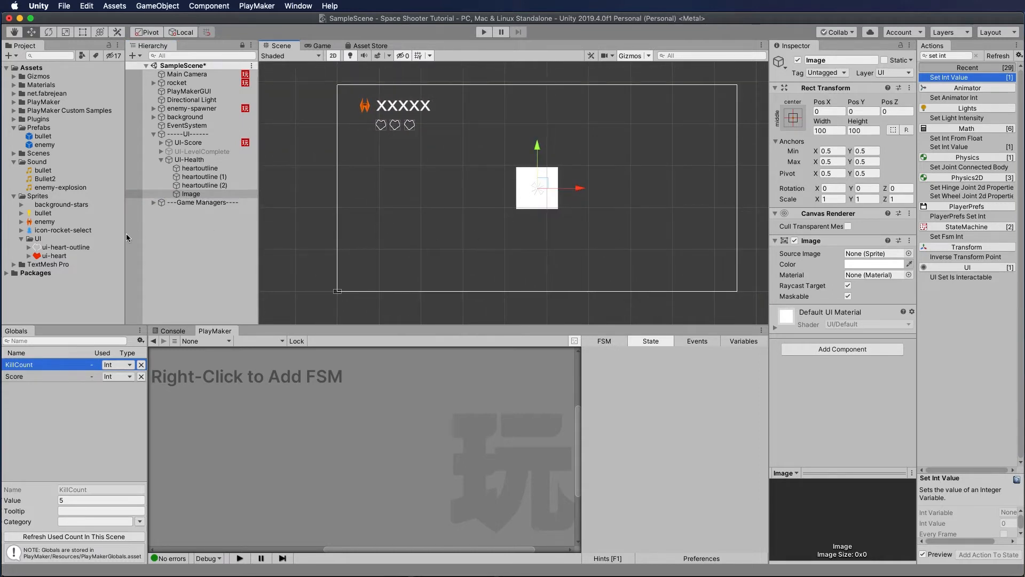
drag(45, 259, 880, 255)
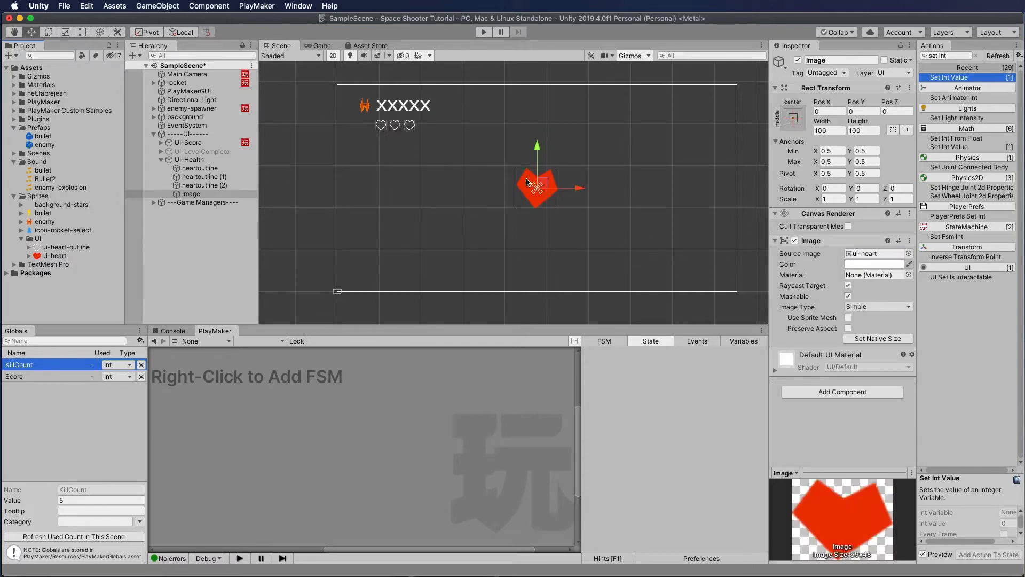
Move the red heart image inside the first heart outline and shrink it to about 16.8 by 17.0, at about X -372.9, Y 150.6
drag(544, 183, 385, 118)
scroll(387, 118, up, 3)
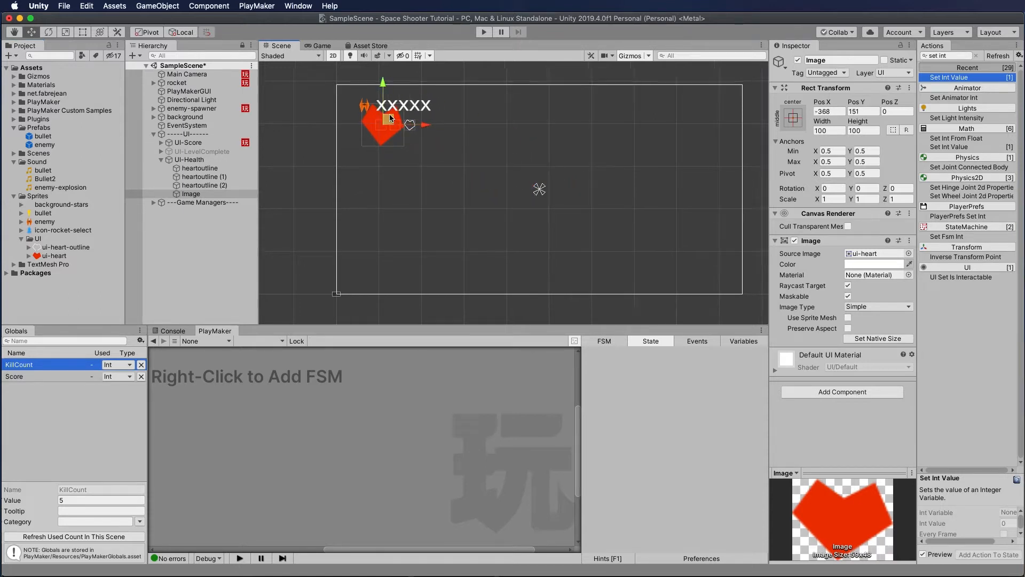
scroll(387, 118, up, 3)
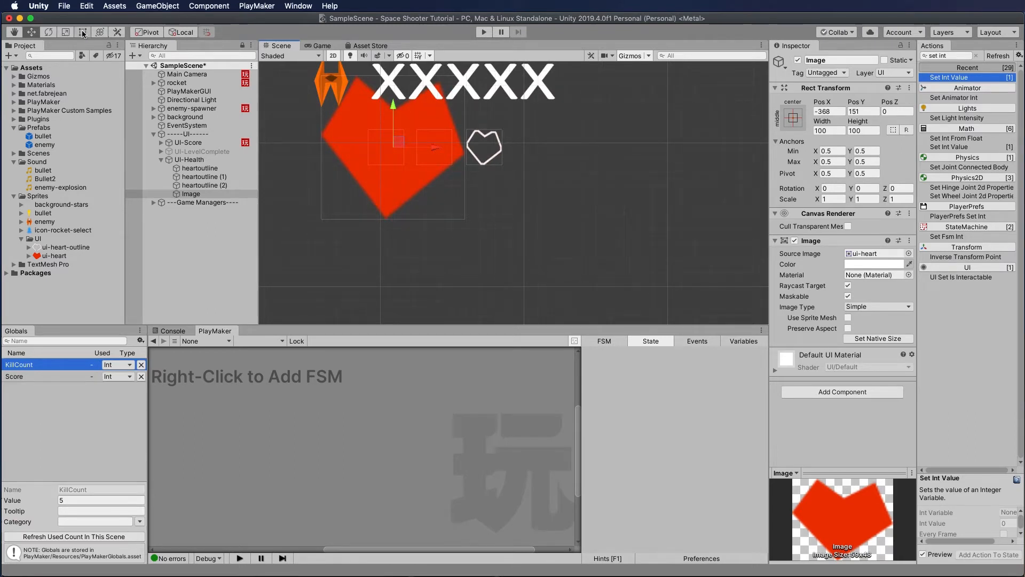
click(65, 33)
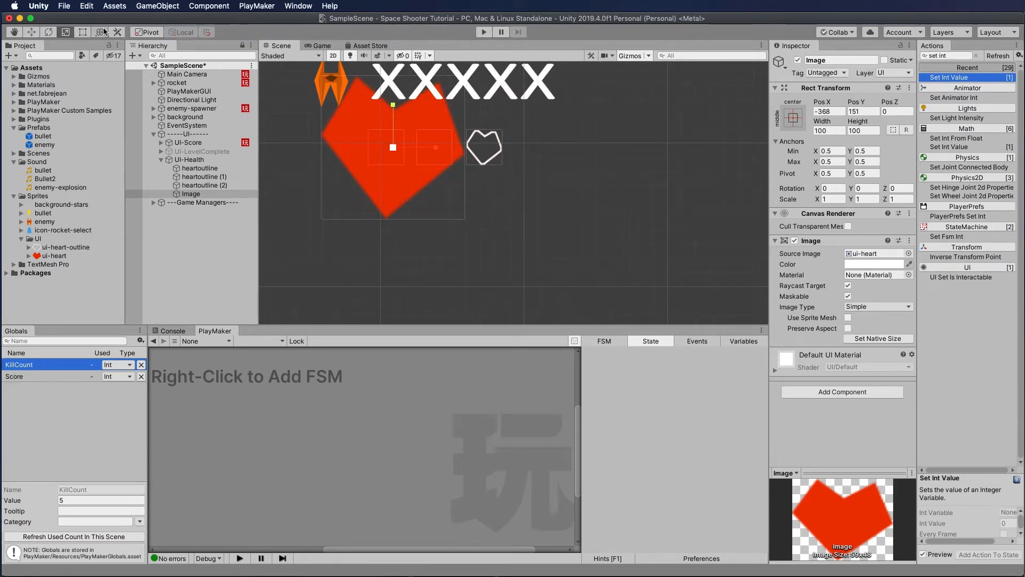
click(82, 32)
drag(465, 77, 410, 131)
drag(321, 219, 387, 149)
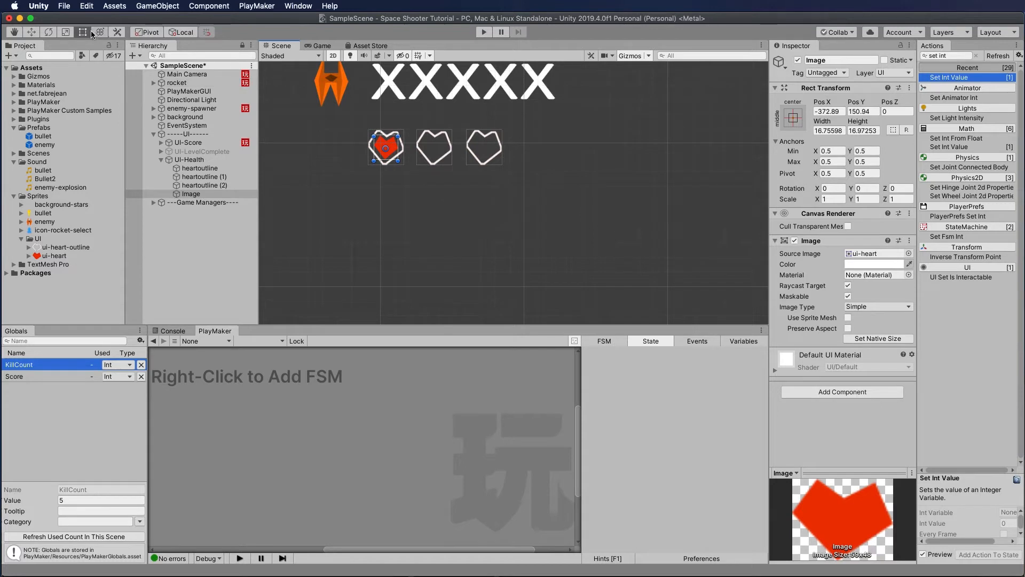
click(31, 32)
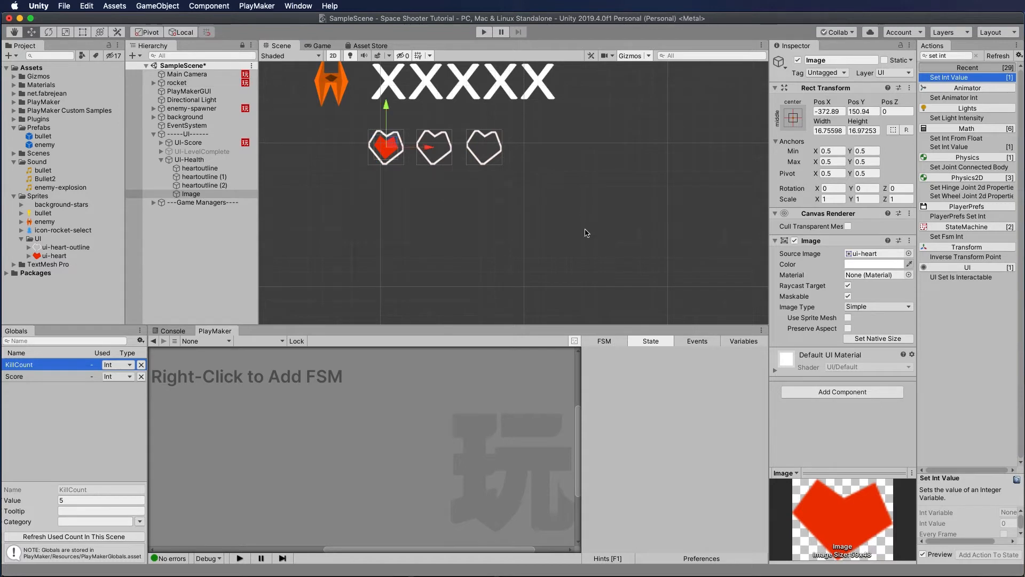
drag(386, 103, 386, 104)
key(super+d)
key(super+d)
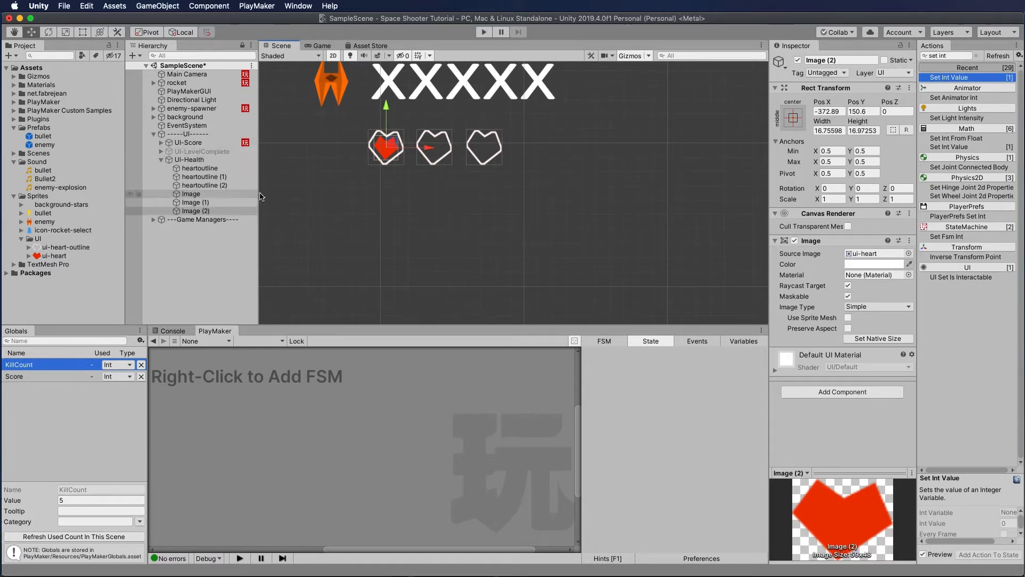
key(super+z)
key(super+z)
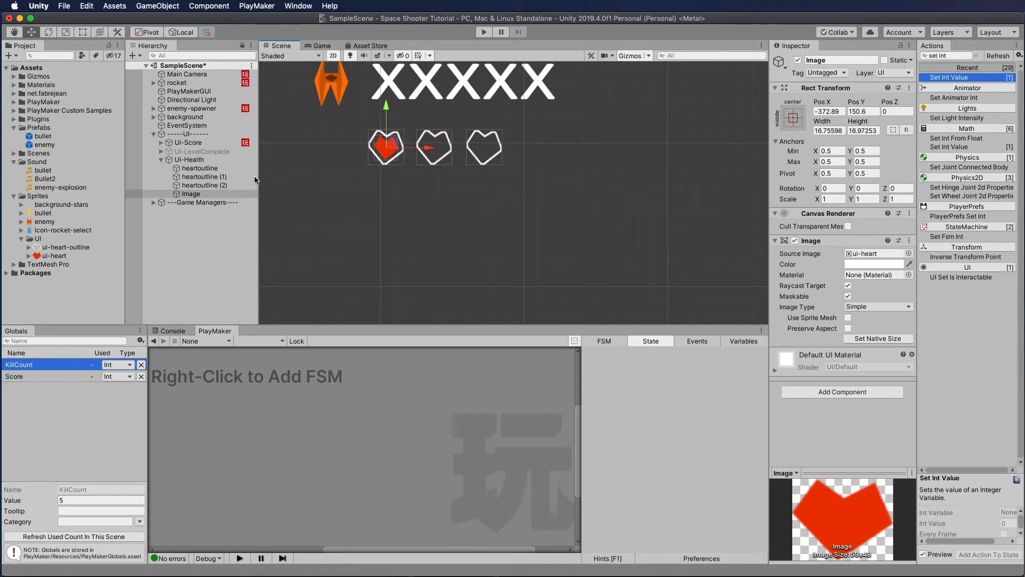
Rename the red heart image to heart1 and duplicate it twice inside UI-Health
click(187, 194)
click(188, 196)
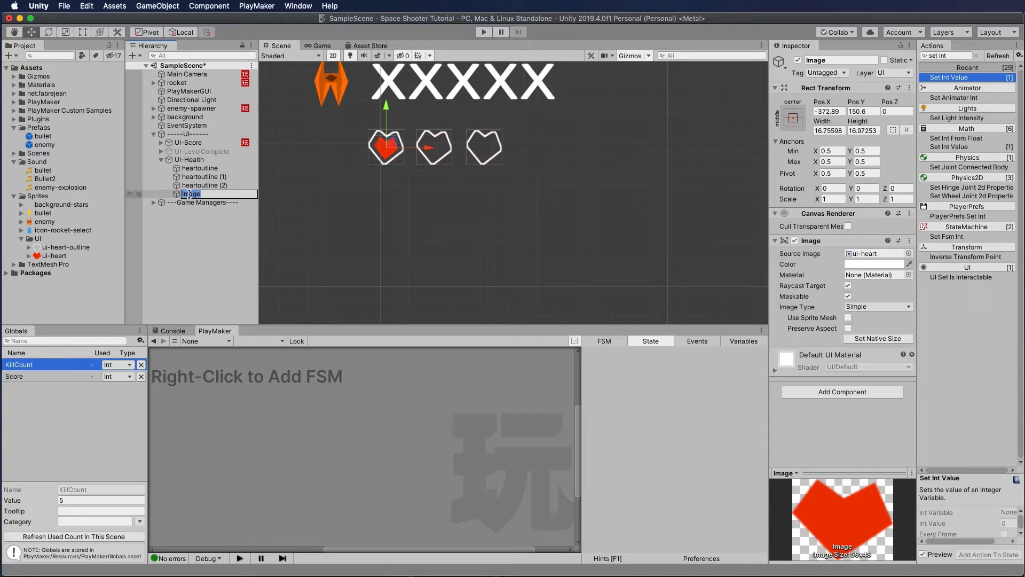
text(heart1)
key(Return)
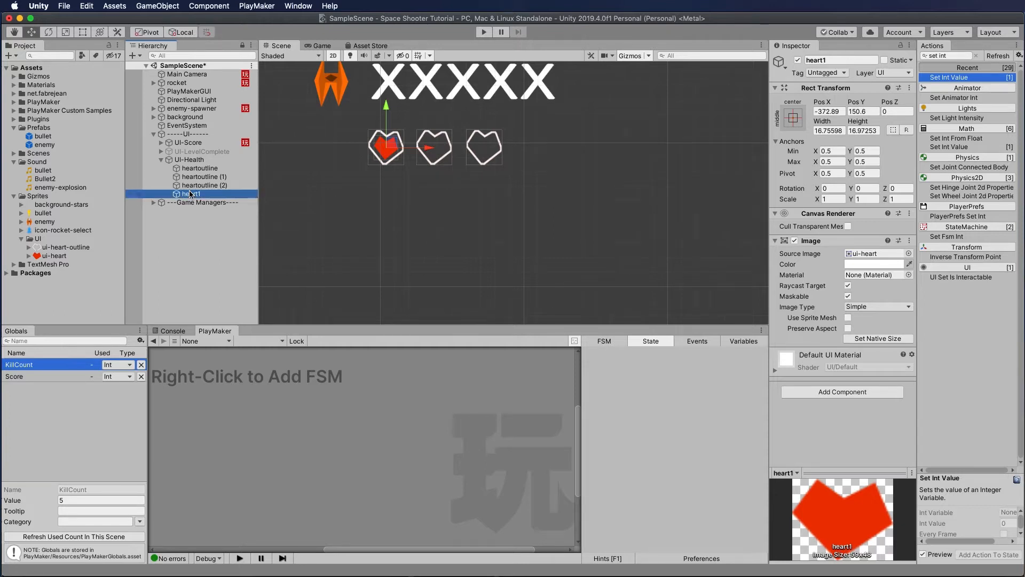
key(super+d)
key(super+d)
Rename the two heart1 copies to heart2 and heart3
click(208, 203)
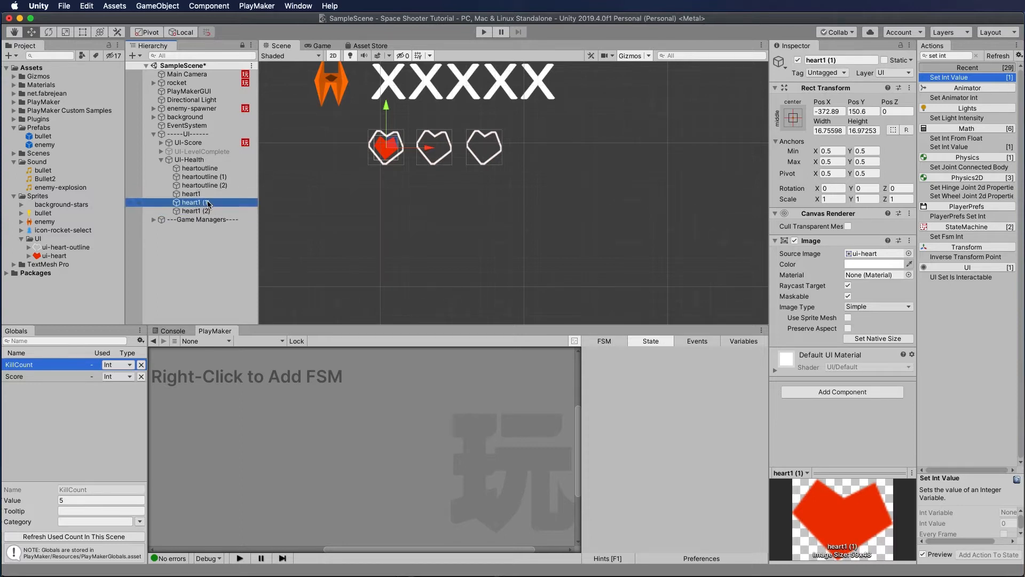
click(208, 202)
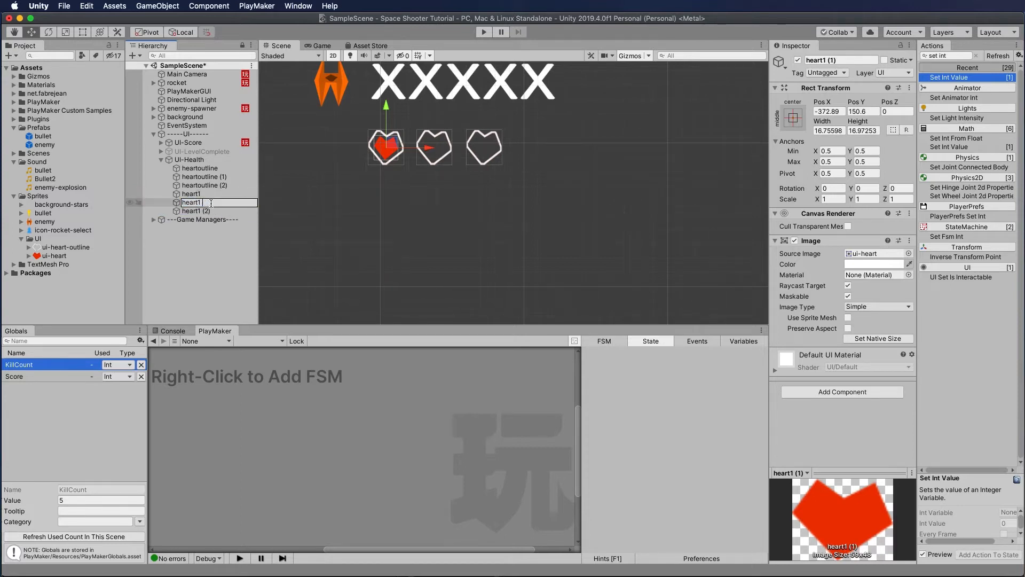
text(heart2)
key(Return)
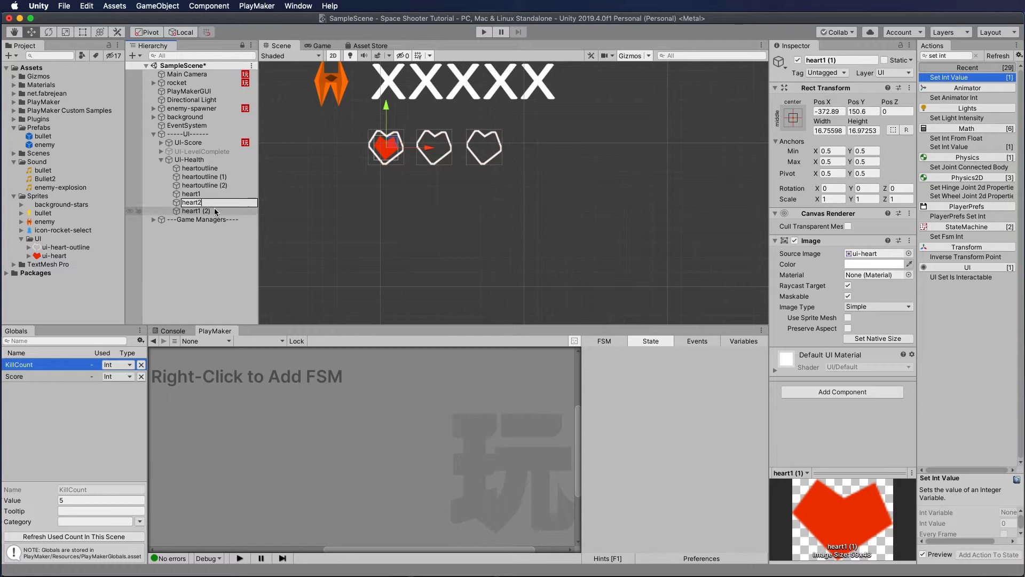
click(214, 211)
click(208, 211)
click(213, 211)
key(BackSpace)
key(BackSpace)
text(3)
key(Return)
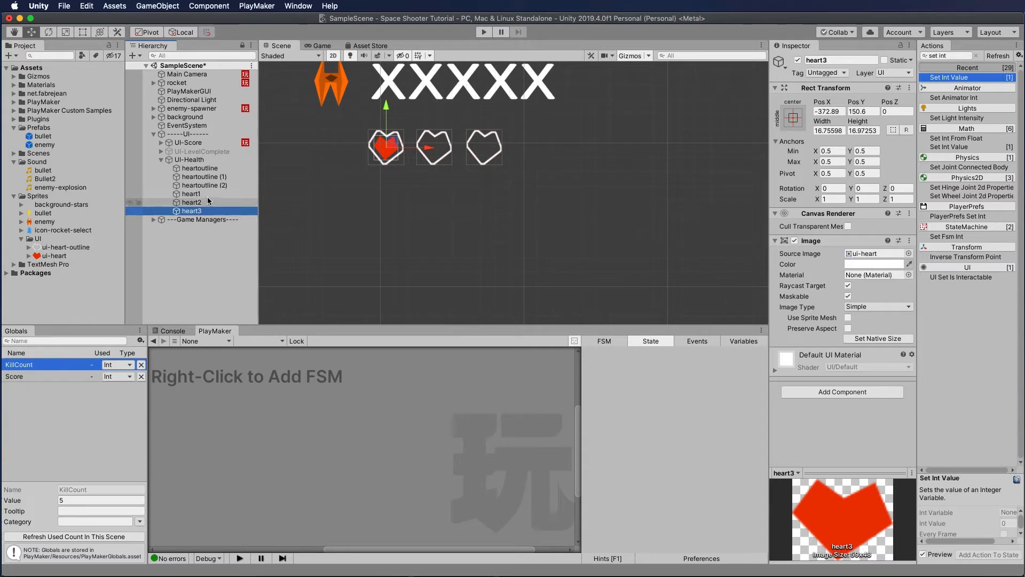
Move heart2 along X into the second outline at about X -338.9 and heart3 into the third at about X -304.2
click(206, 203)
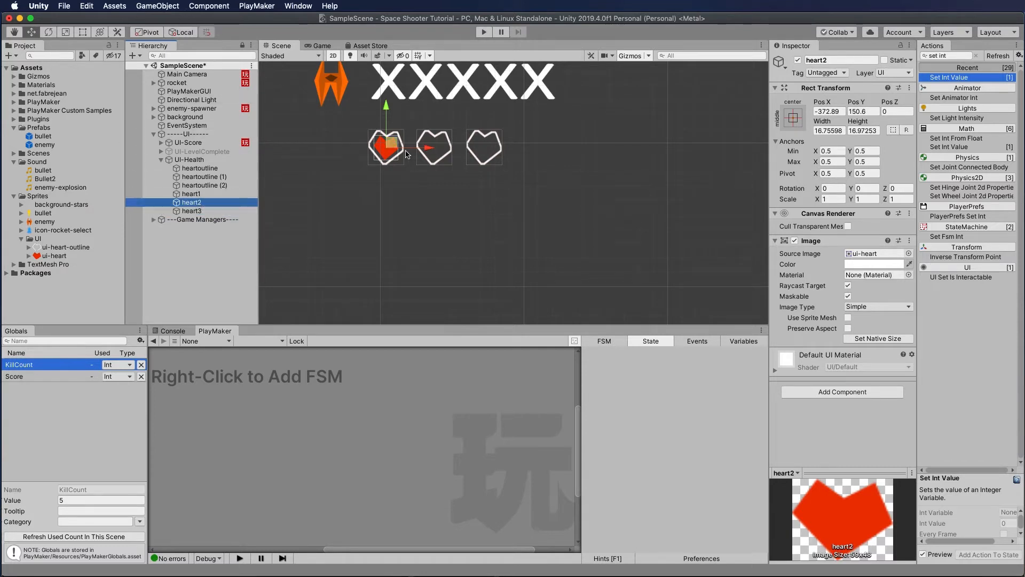
drag(430, 148, 477, 152)
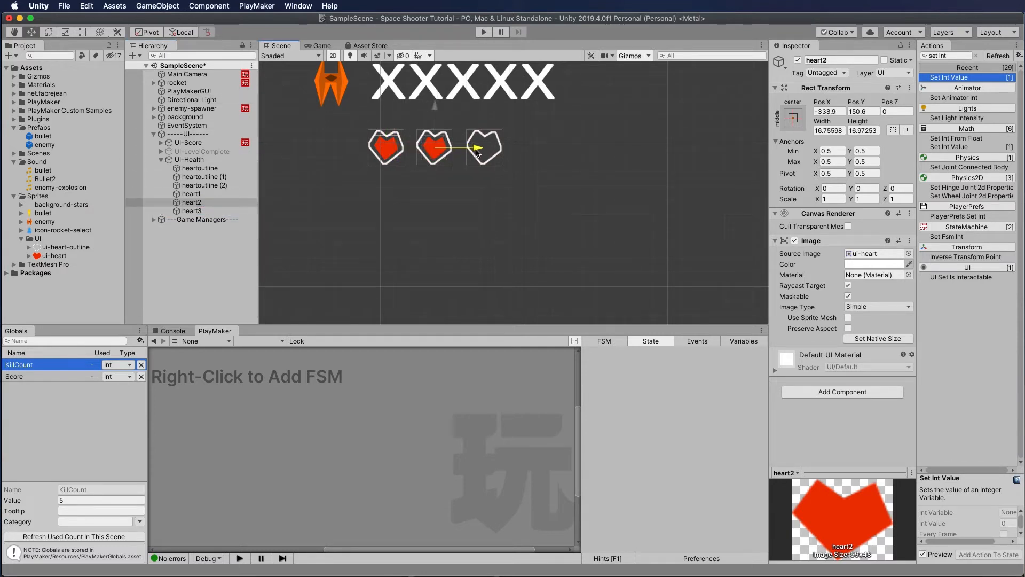
click(243, 211)
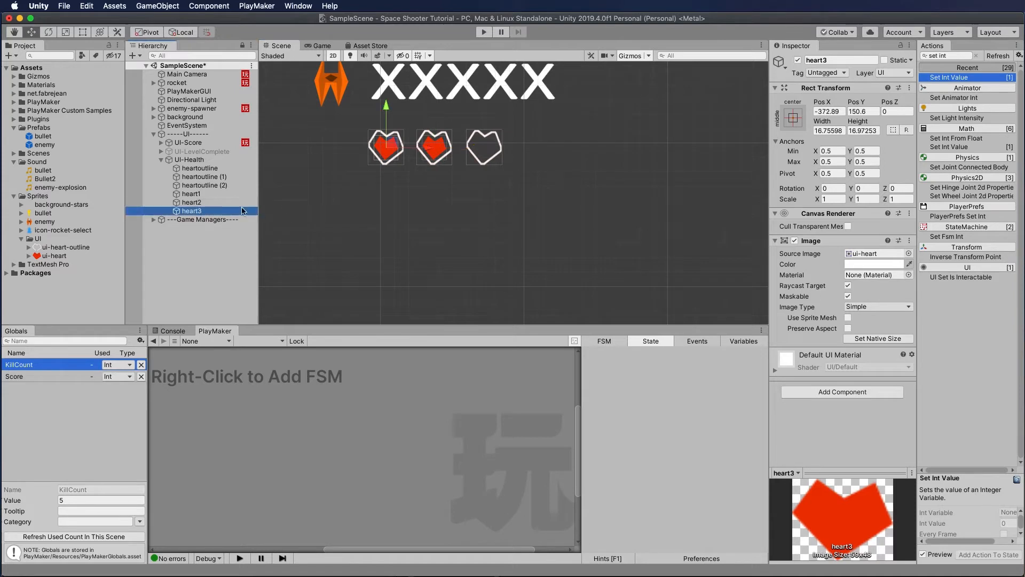
drag(409, 149, 529, 149)
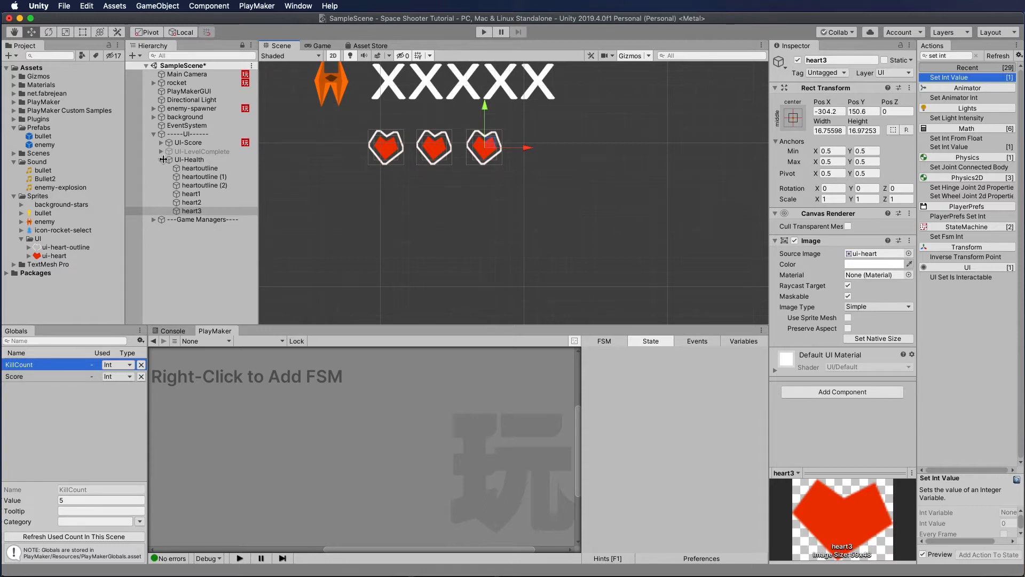
Create an empty child object under ---Game Managers---- and name it -HealthManager
click(153, 219)
click(203, 221)
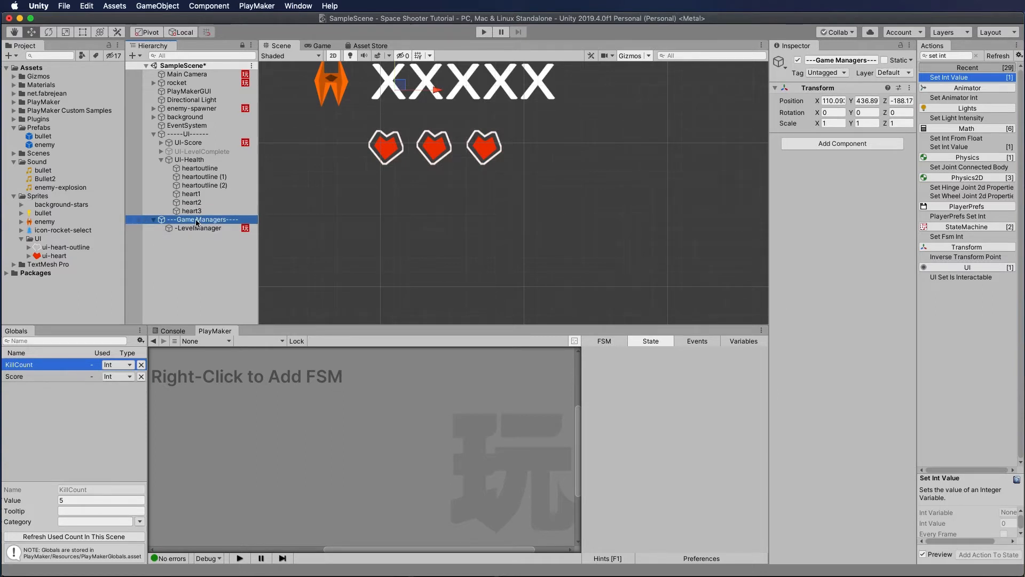
right_click(196, 222)
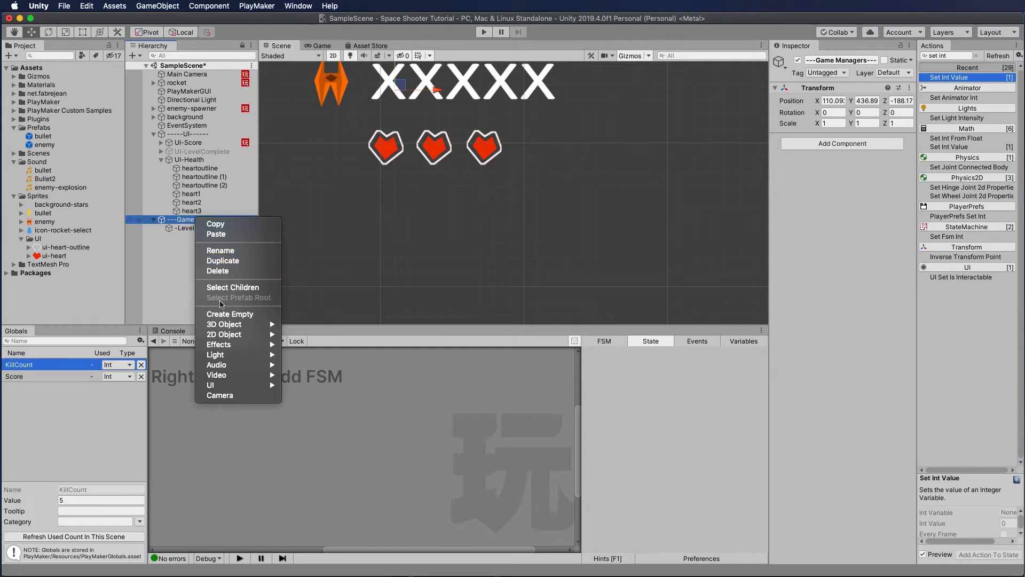
click(216, 315)
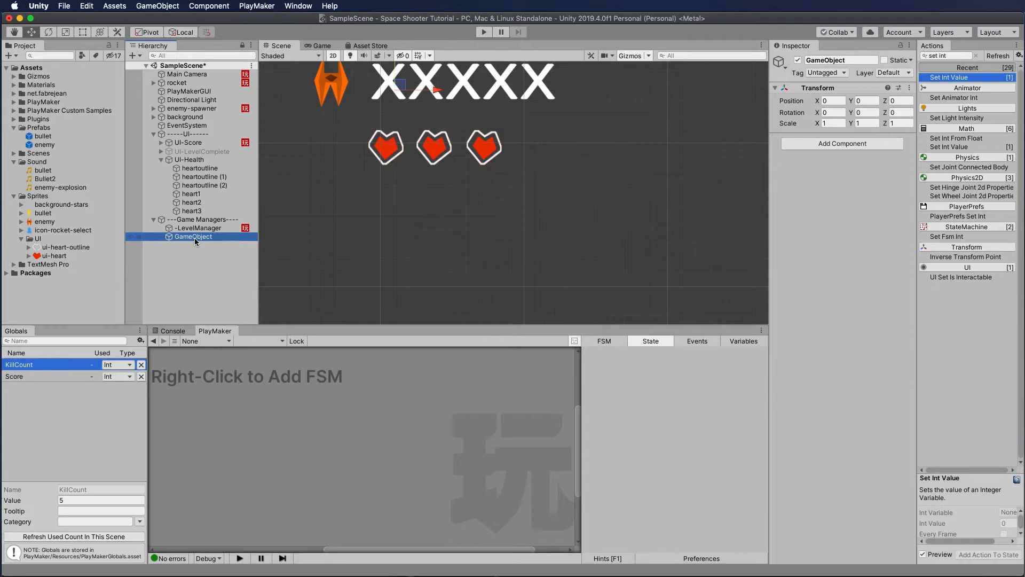
click(193, 237)
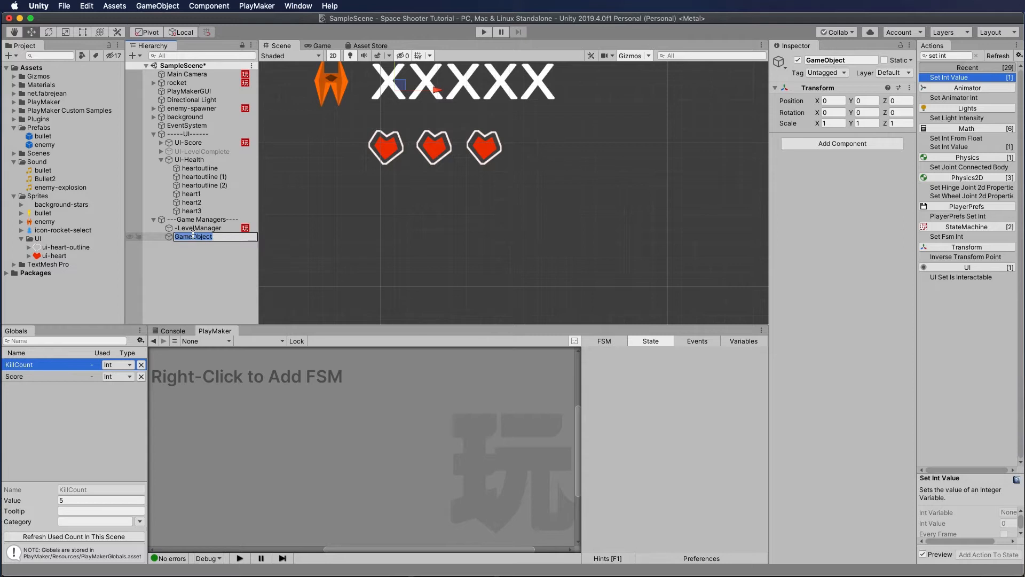
text(-HealthManager)
key(Return)
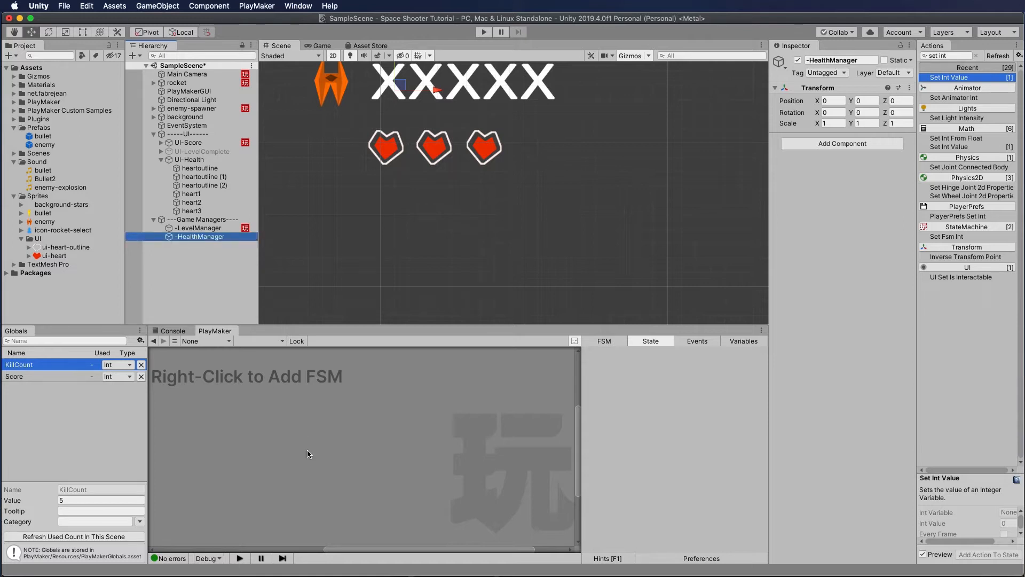
Add a PlayMaker FSM to -HealthManager and name the FSM HealthManager
right_click(312, 437)
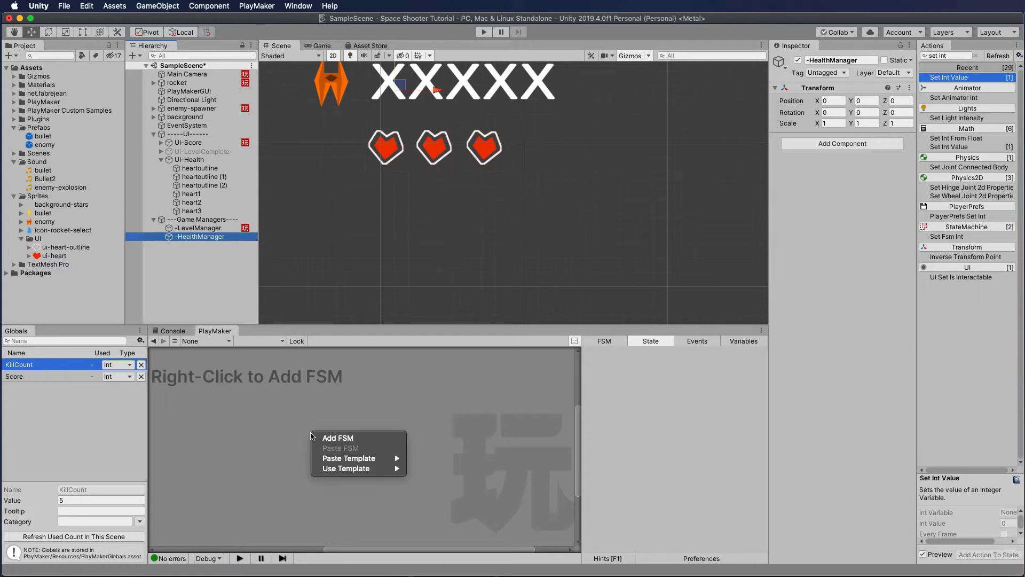
click(328, 437)
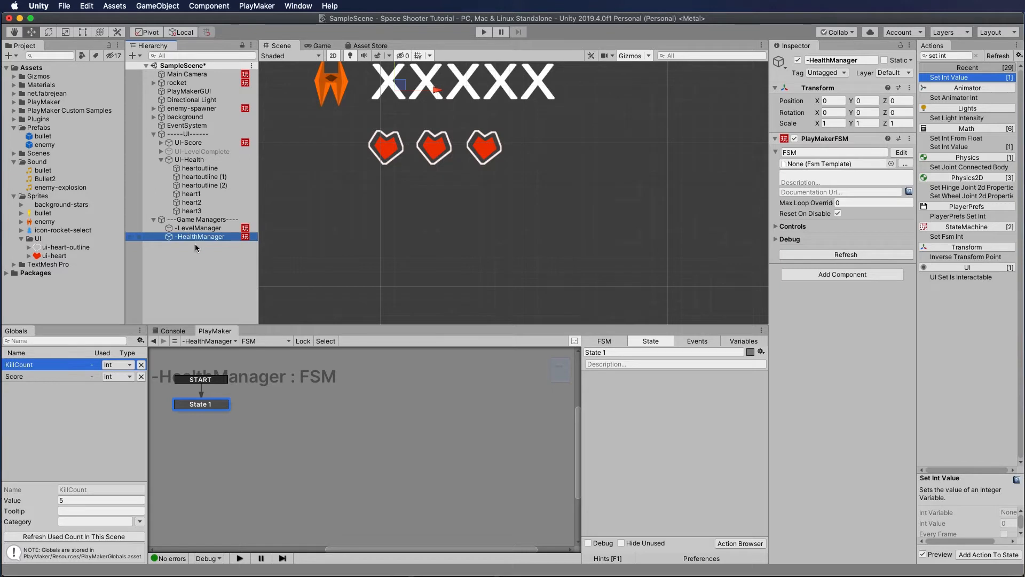
drag(206, 406, 429, 423)
click(785, 153)
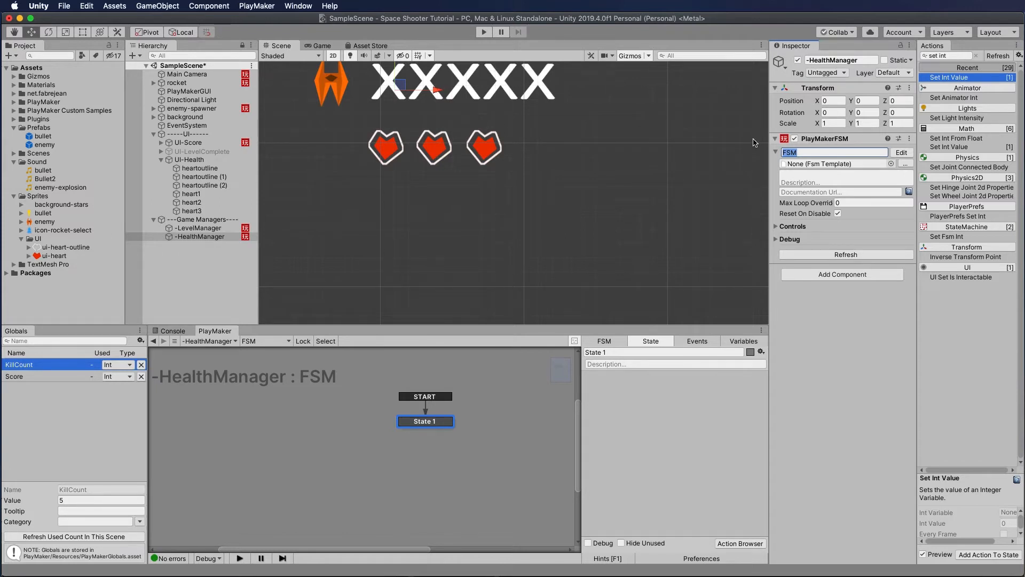
text(HealthManager)
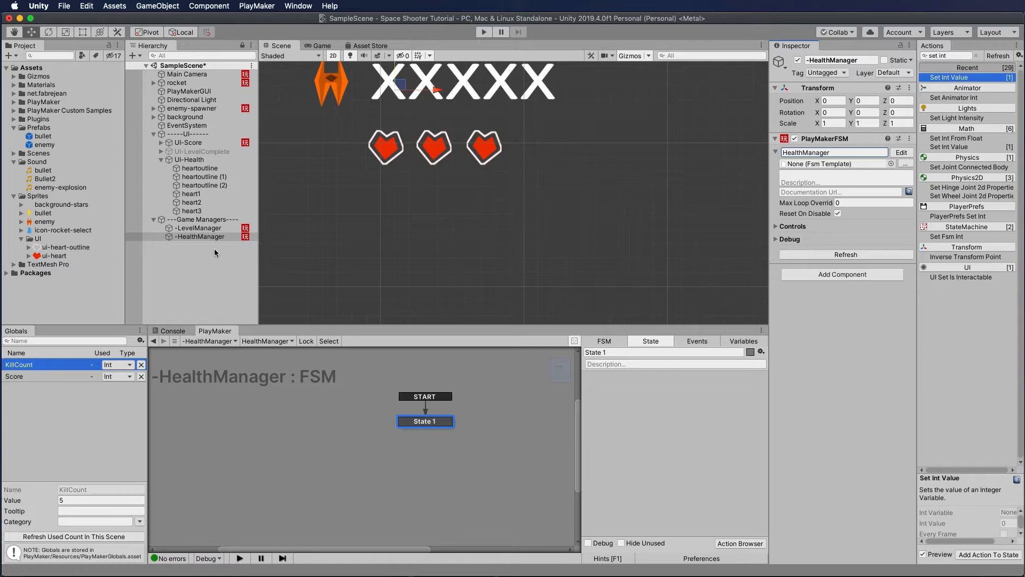
Add a global PlayMaker variable named Health with the type Int
click(66, 389)
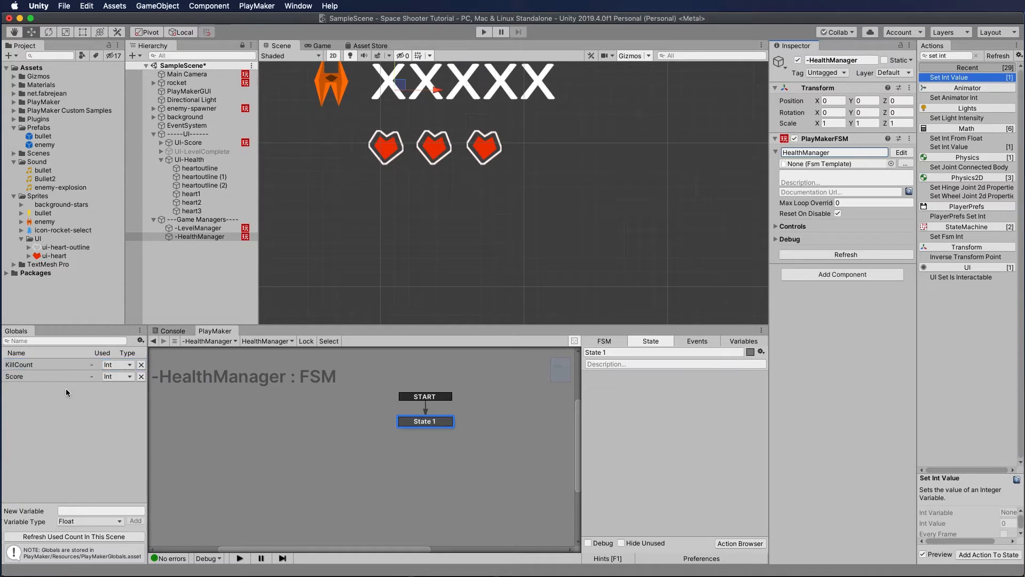
click(68, 509)
click(67, 509)
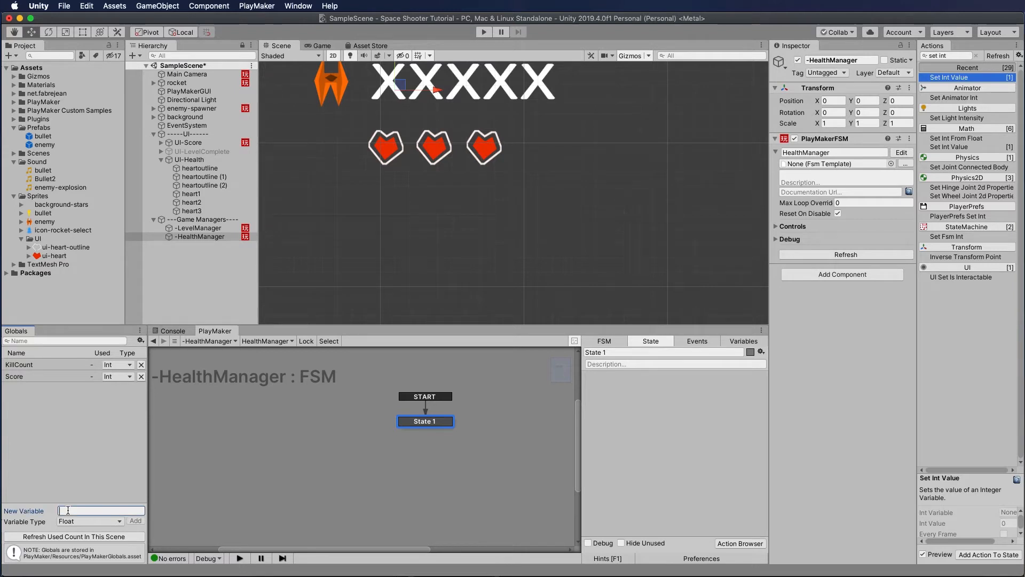
text(Health)
click(88, 522)
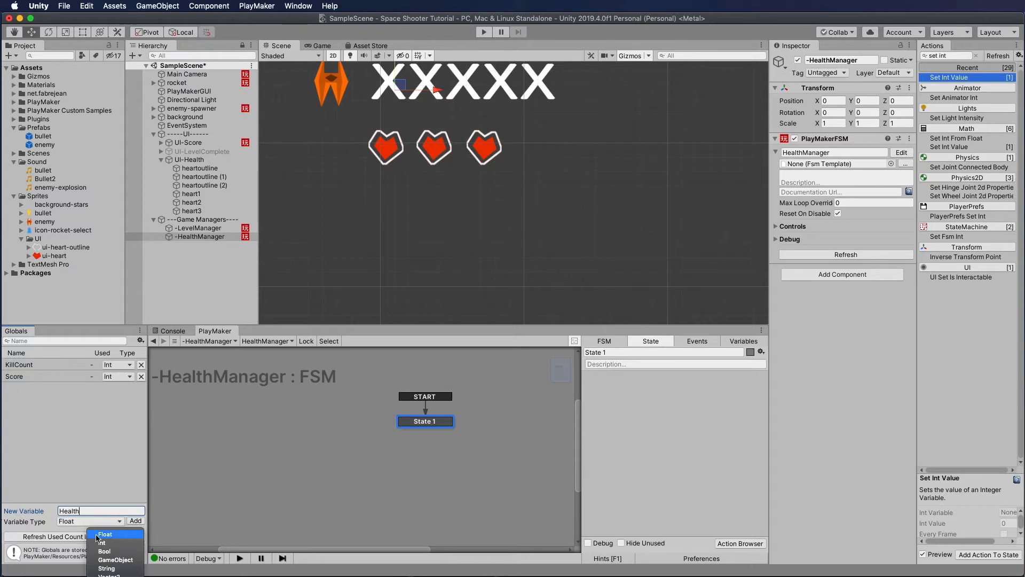
click(101, 542)
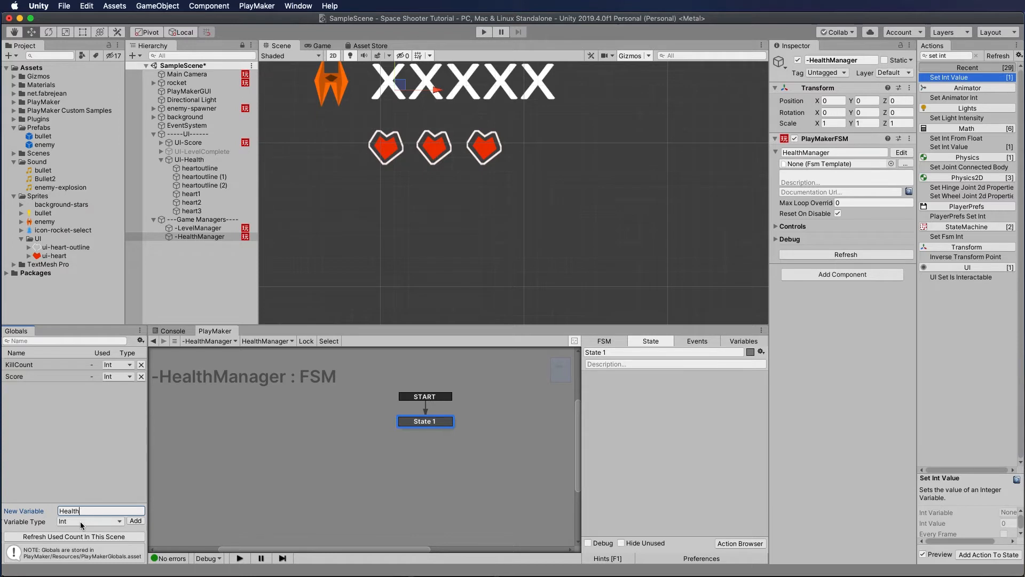
click(134, 520)
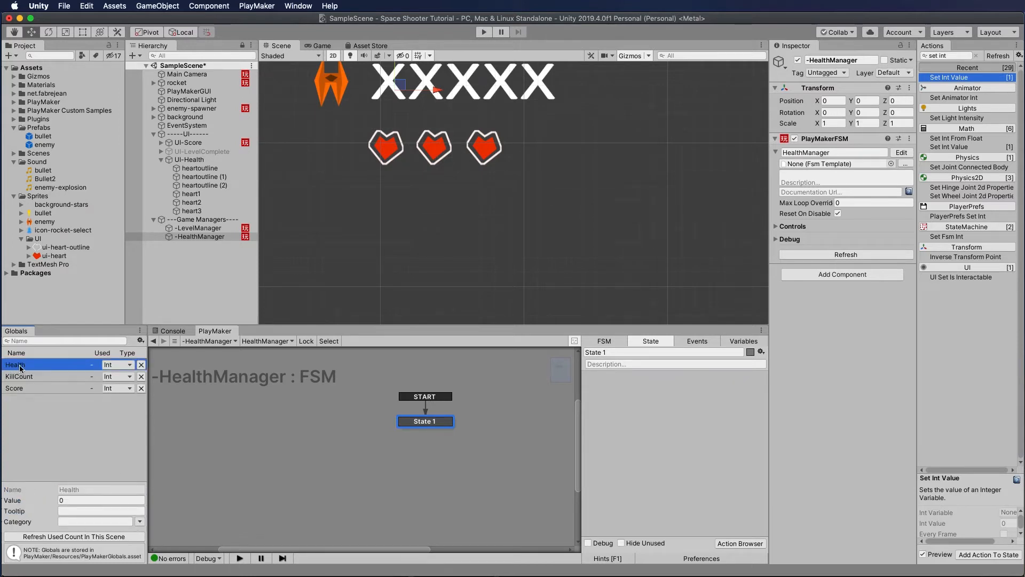
click(71, 500)
click(75, 429)
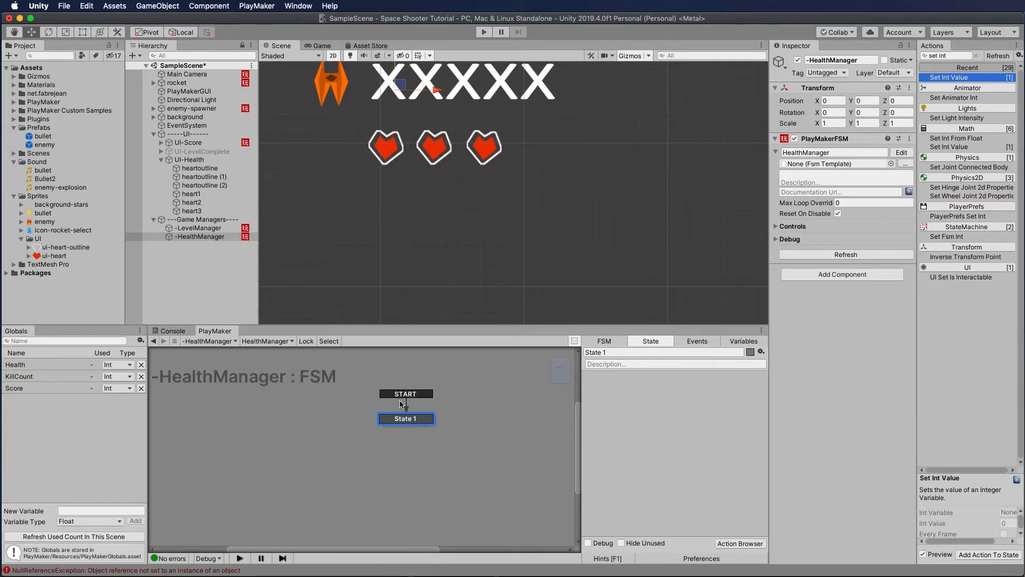
Rename State 1 of the HealthManager FSM to Listener
click(615, 353)
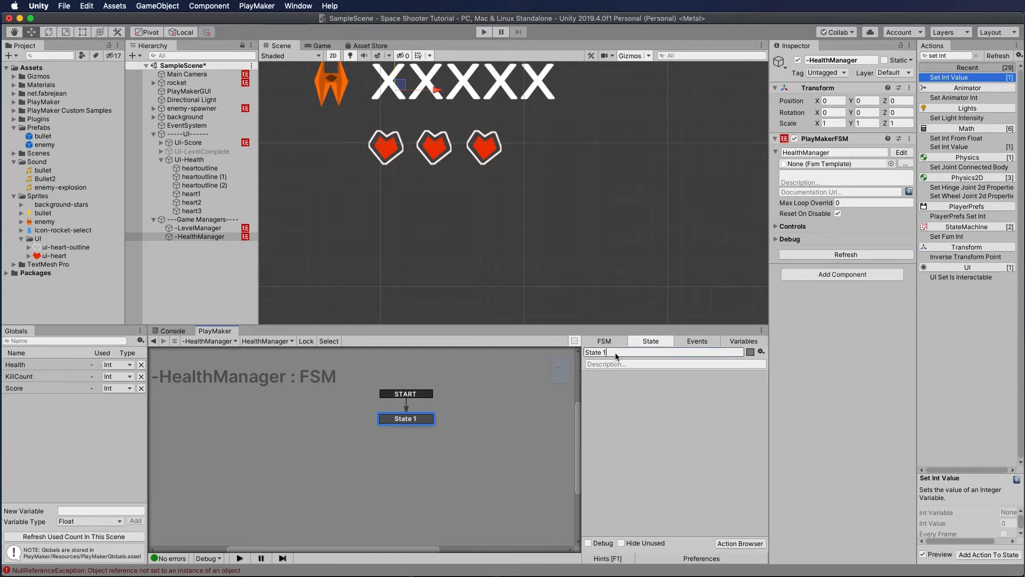
drag(562, 356, 560, 347)
text(Listener)
click(401, 461)
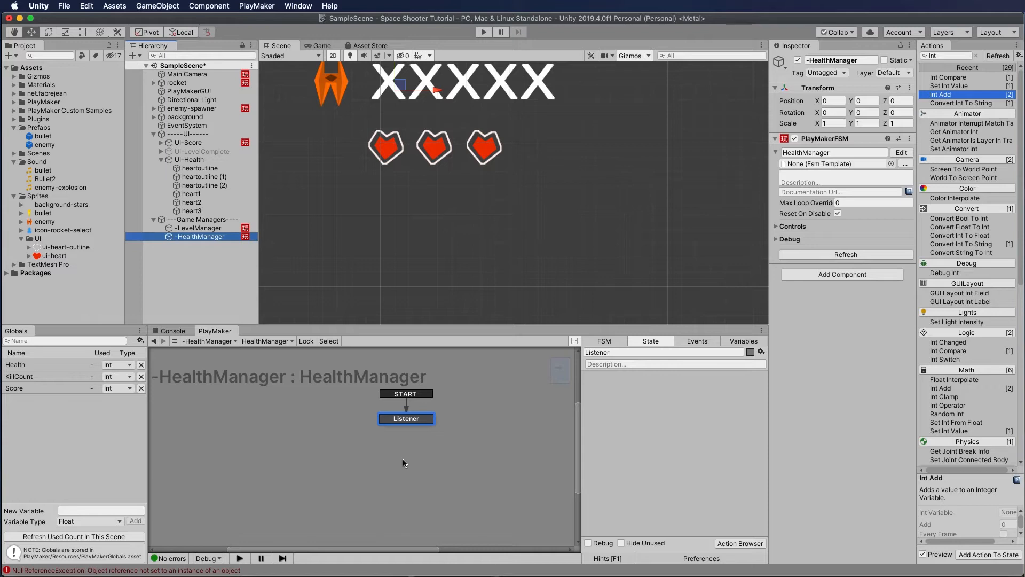
Check the enemy prefab's collision setup, return to the scene, and set the rocket's tag to Player
double_click(30, 145)
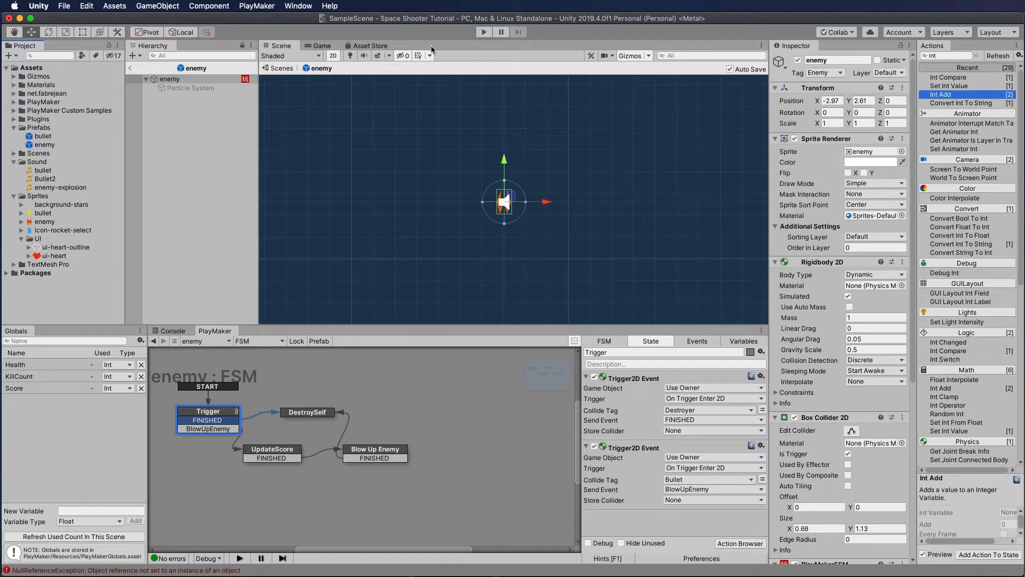
click(279, 68)
click(220, 82)
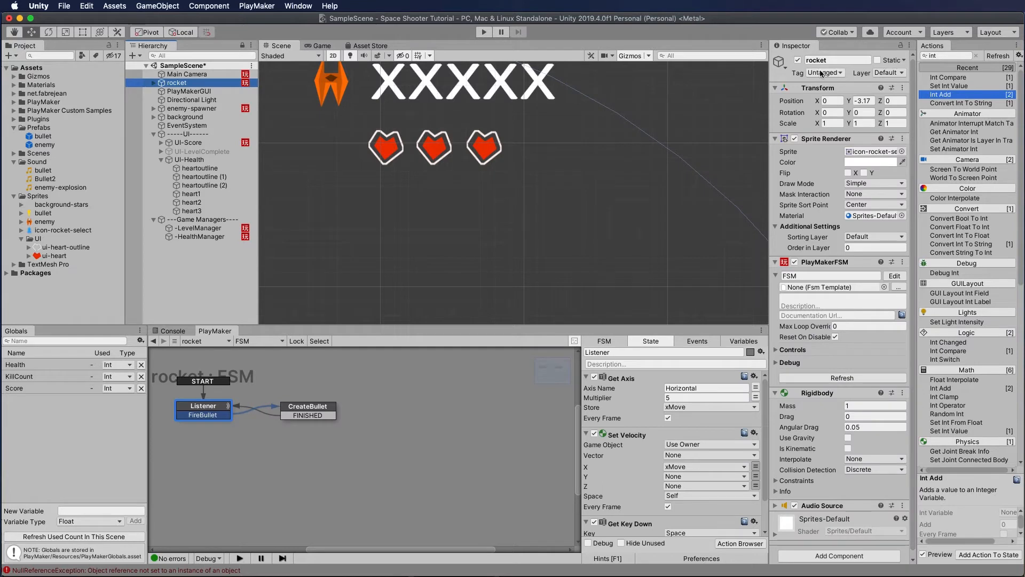
click(821, 74)
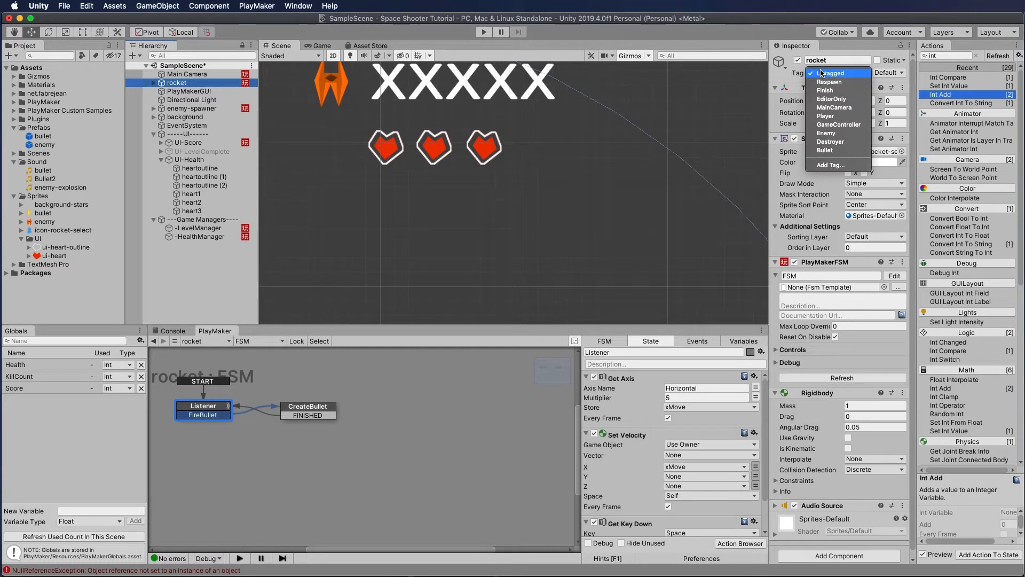
click(825, 117)
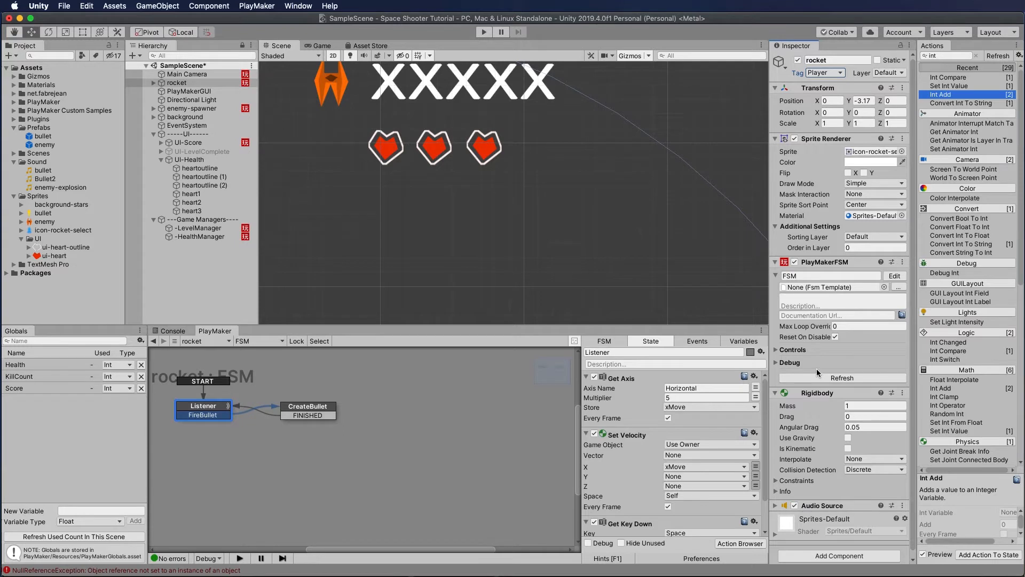
Try to add a Box Collider 2D component to the rocket alongside its existing Rigidbody
scroll(812, 360, down, 1)
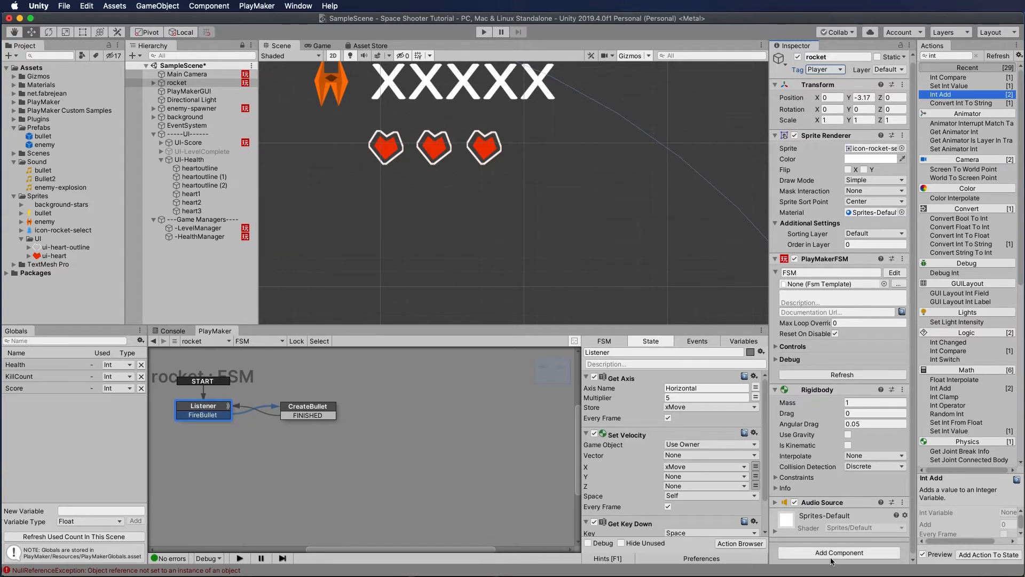
click(830, 555)
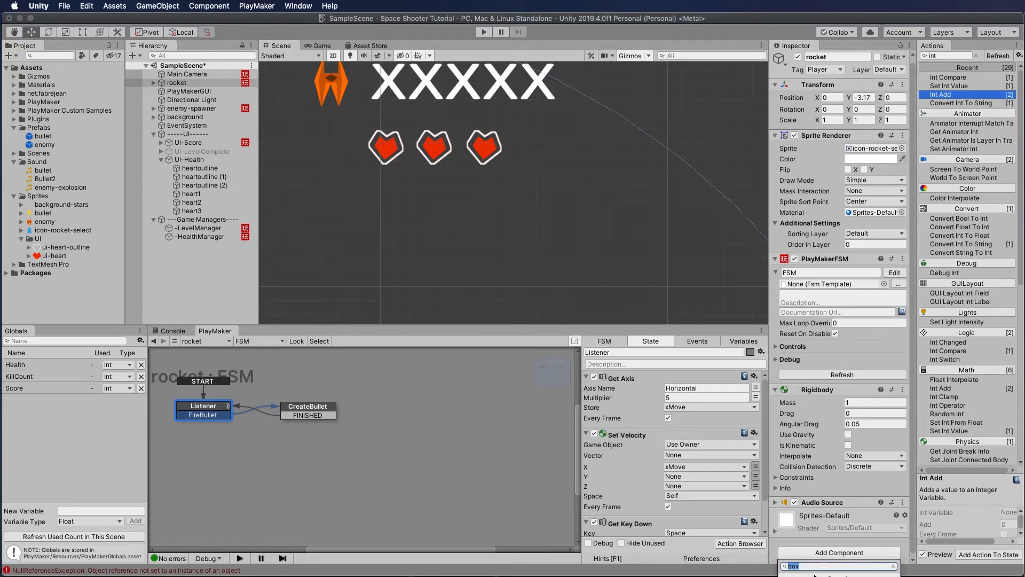
text(box)
key(Return)
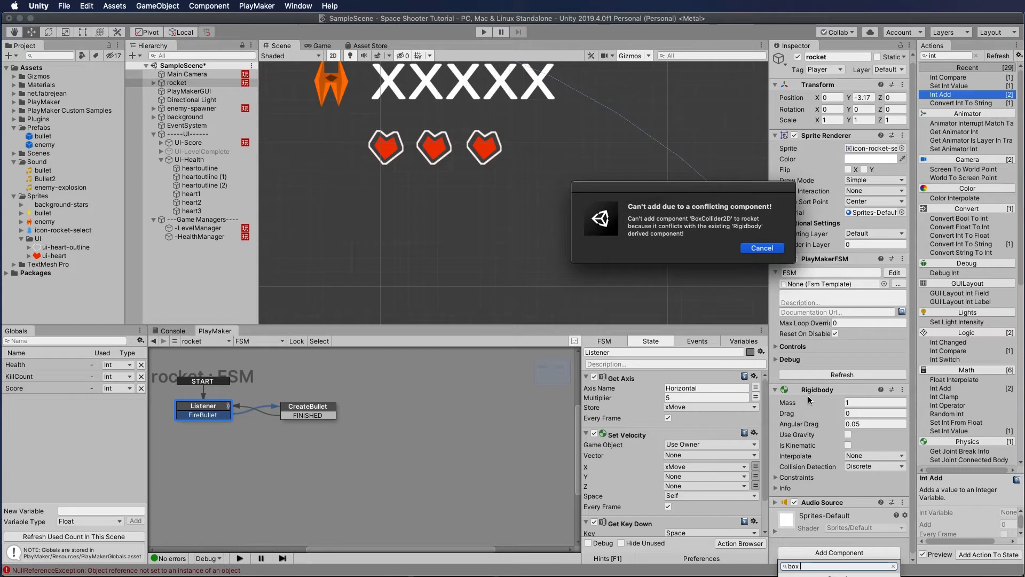
click(752, 249)
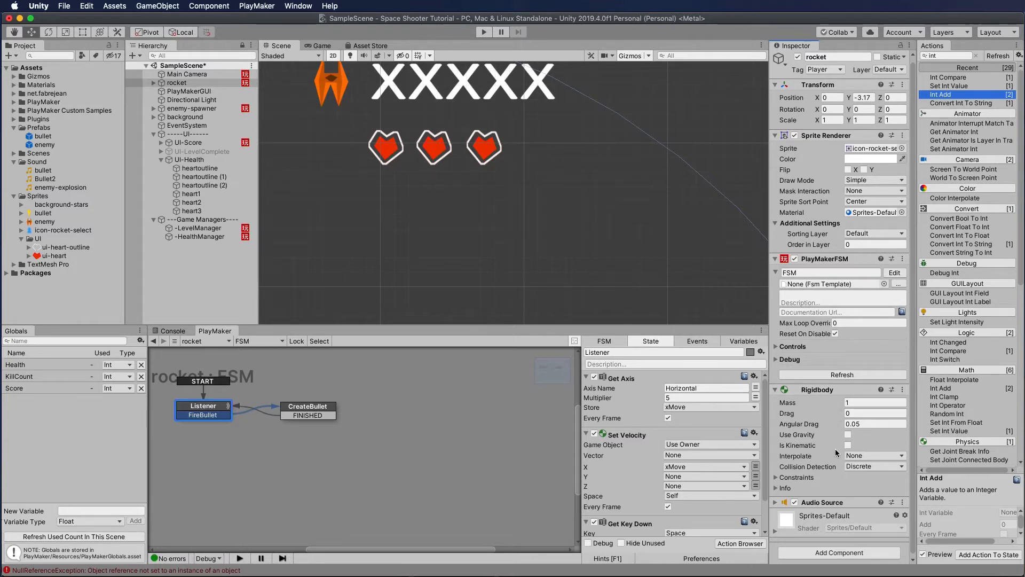
Replace the rocket's Rigidbody component with a Rigidbody 2D
click(903, 389)
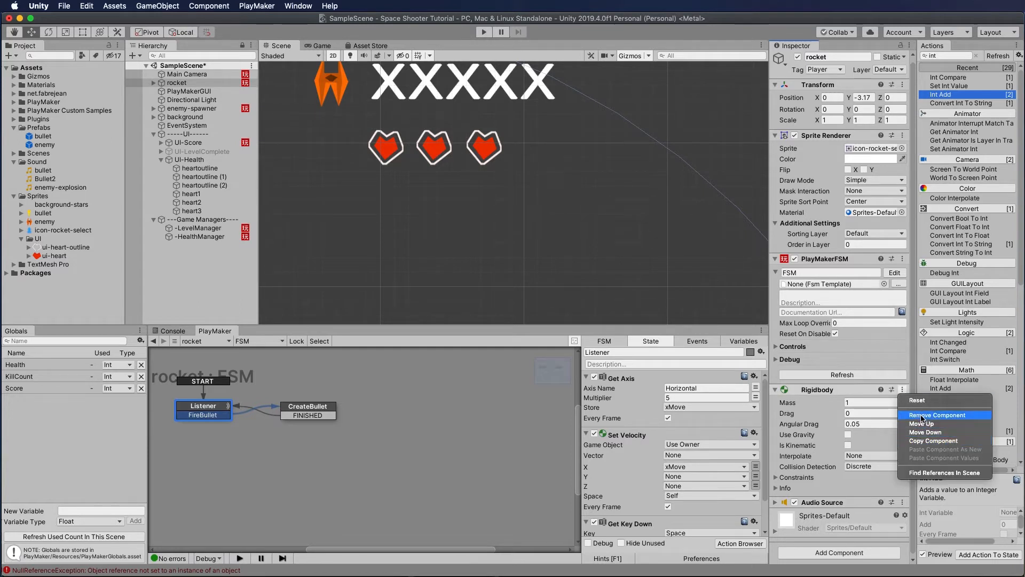
click(929, 415)
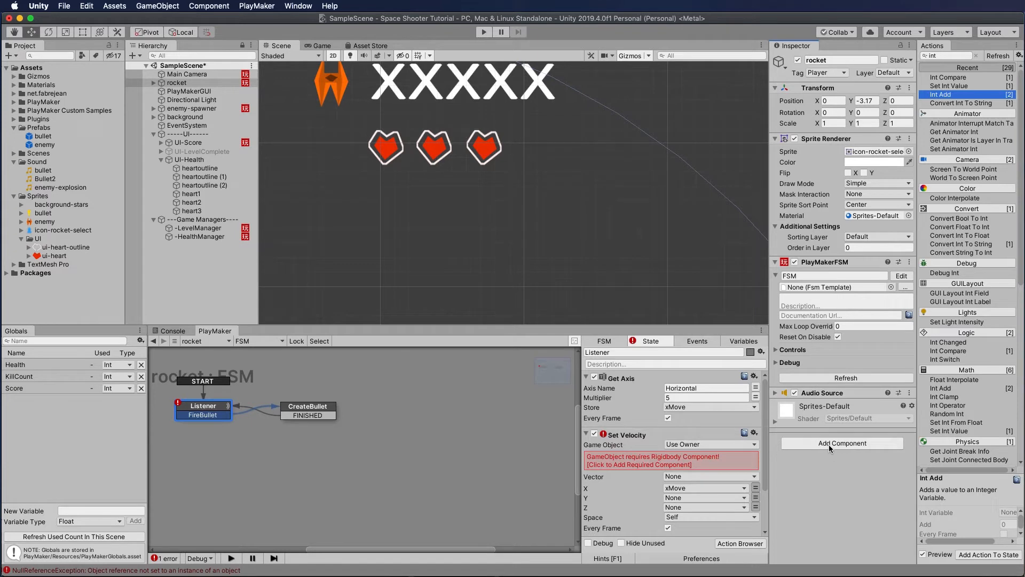
click(828, 441)
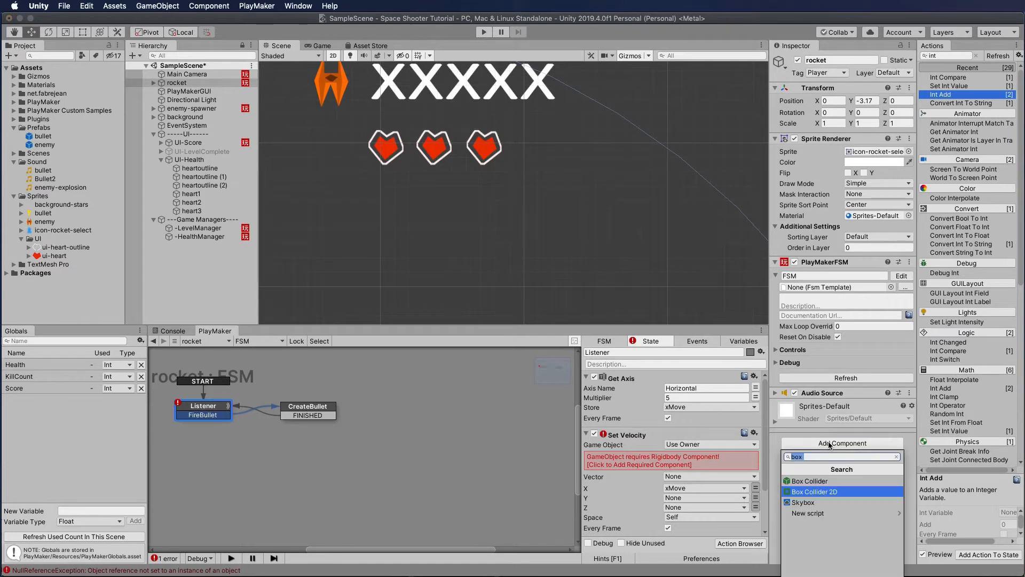
text(box)
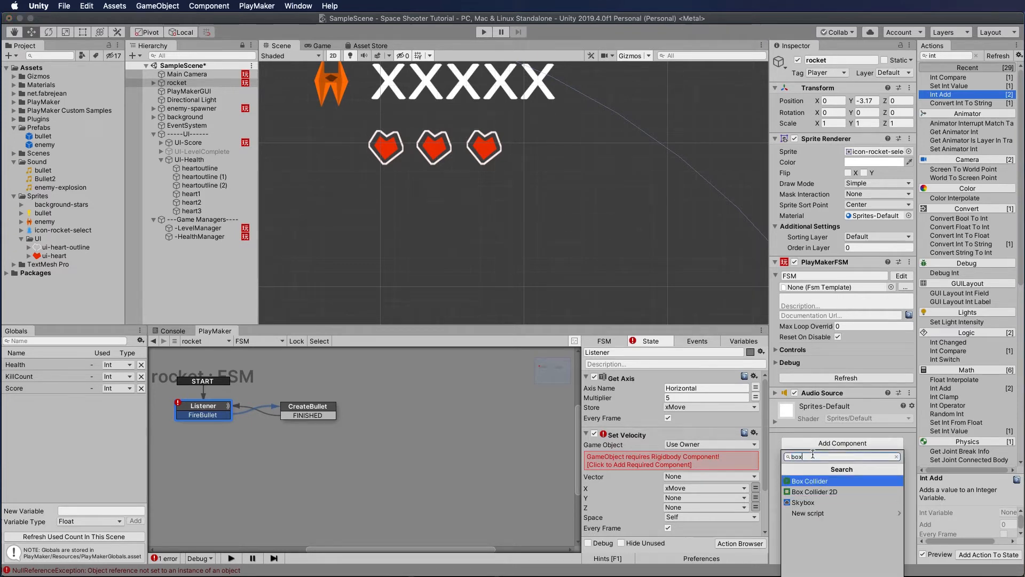
key(BackSpace)
key(BackSpace)
key(BackSpace)
text(rigi)
key(Down)
key(Return)
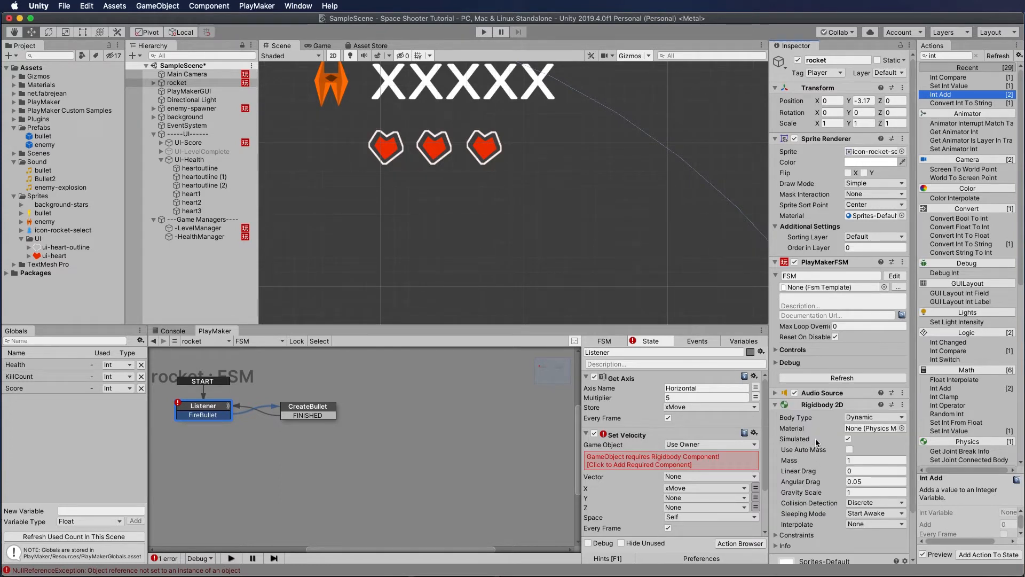
Set the Gravity Scale of the rocket's Rigidbody 2D to 0 and expand its Constraints
scroll(817, 442, down, 3)
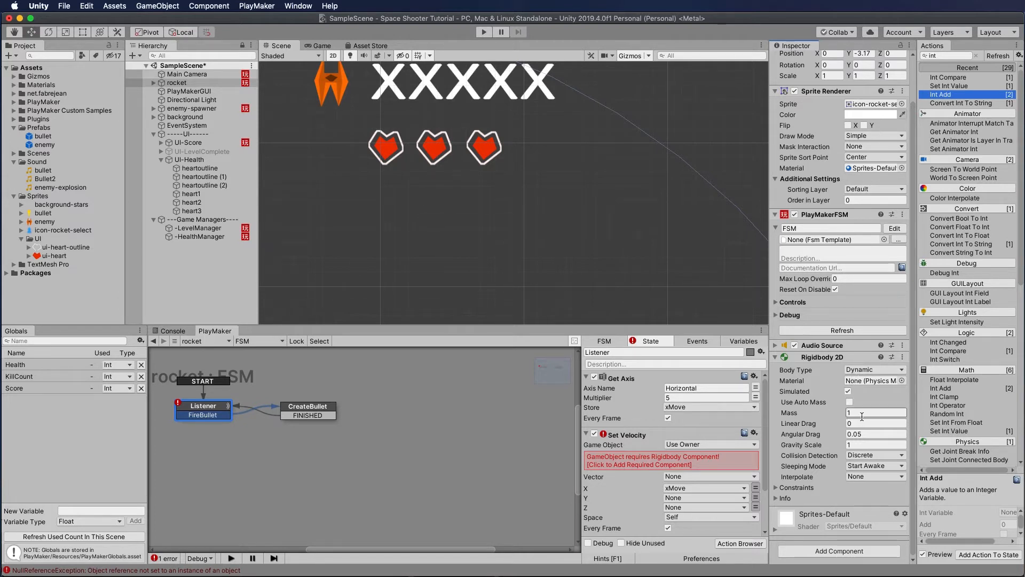
click(856, 444)
text(0)
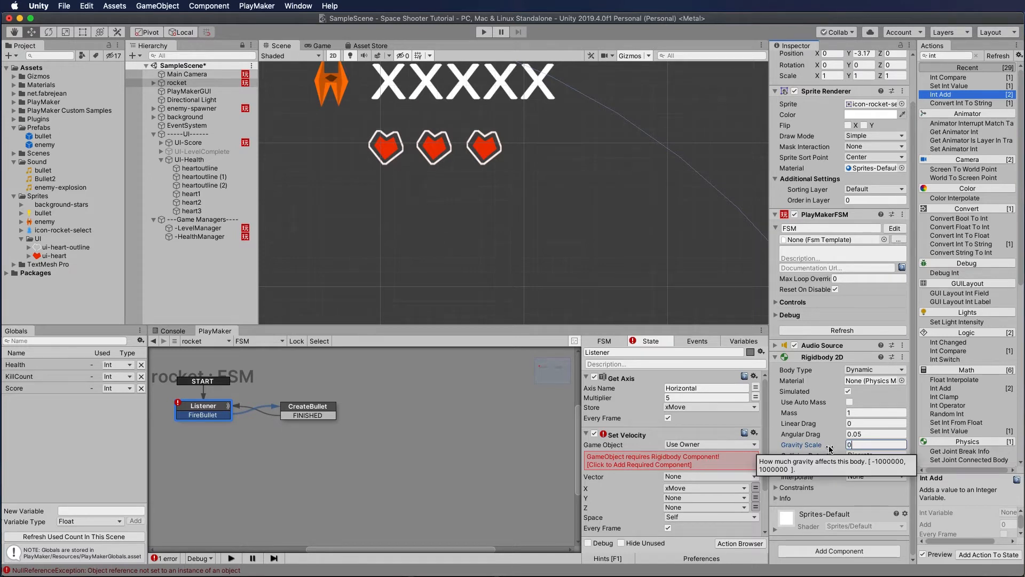
click(829, 488)
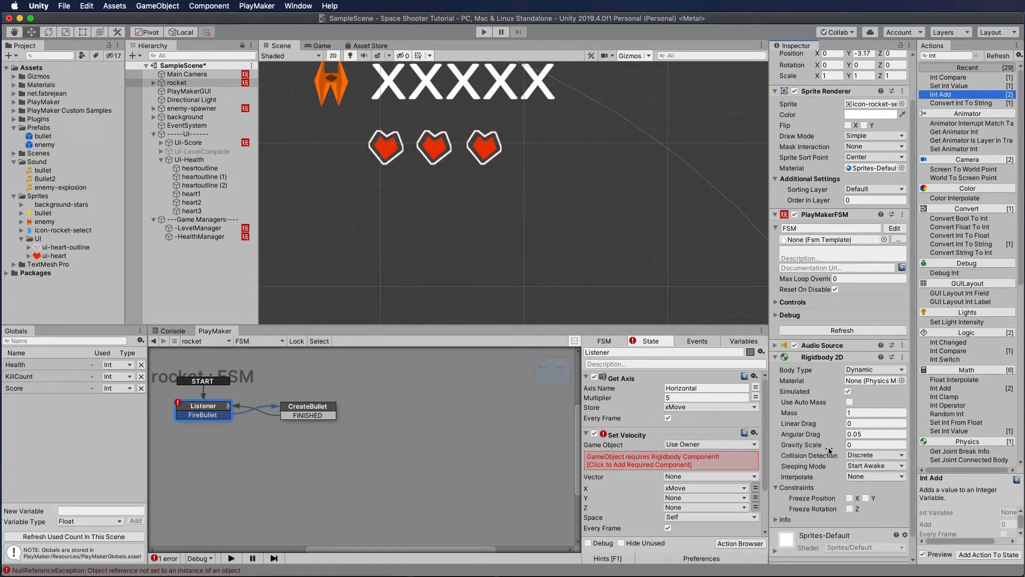
Add a Box Collider 2D component to the rocket
scroll(815, 454, down, 2)
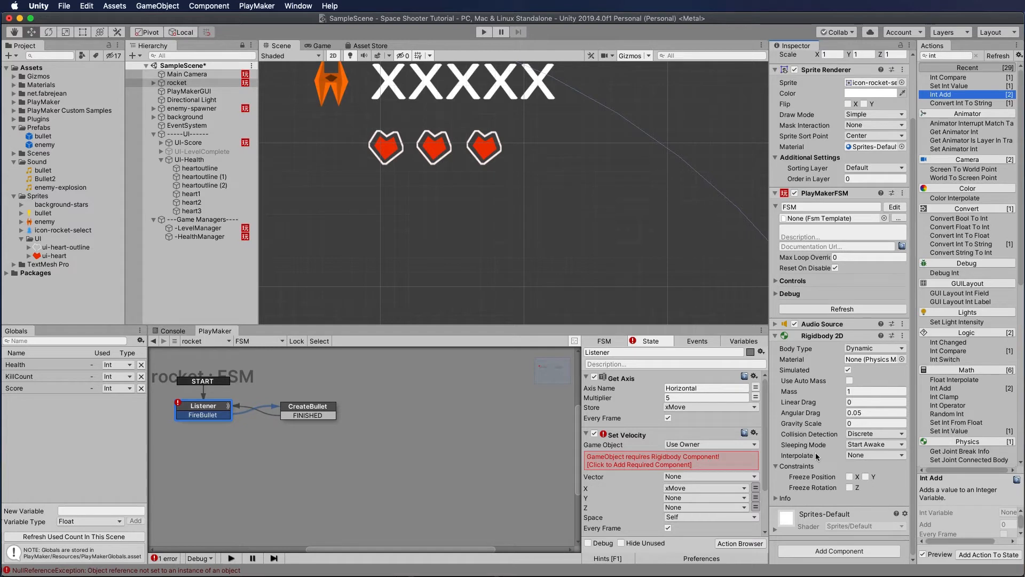
click(841, 551)
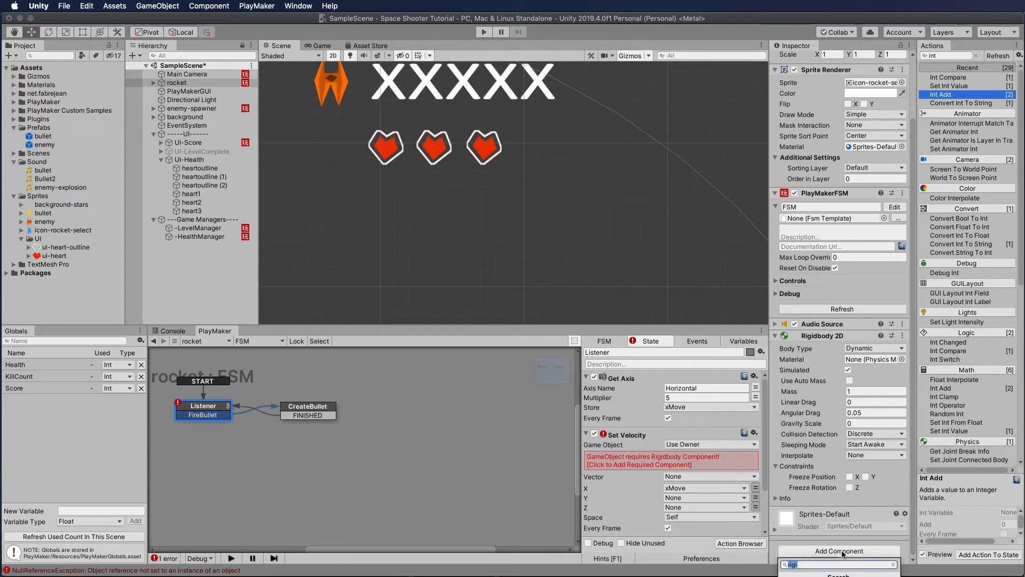
text(box)
key(Return)
scroll(833, 531, down, 5)
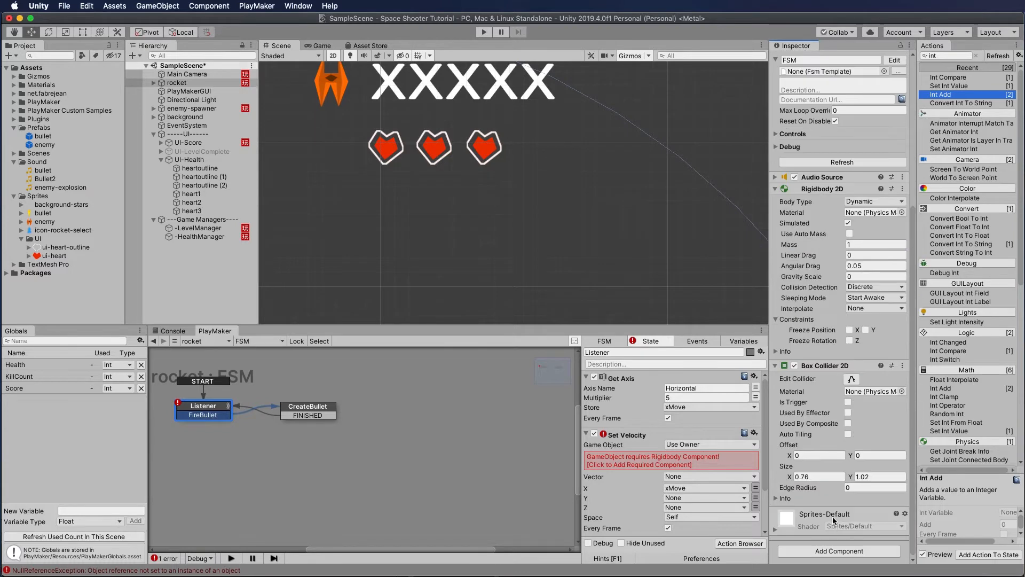
Add a Set Velocity 2d action above Set Velocity in the rocket's Listener state and set its X to xMove
click(668, 463)
click(632, 435)
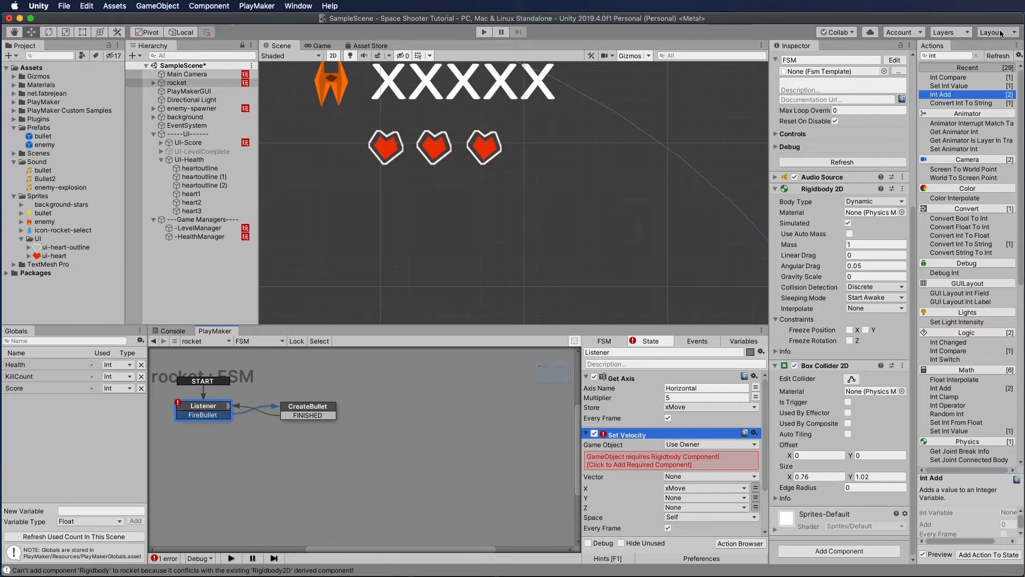
click(947, 56)
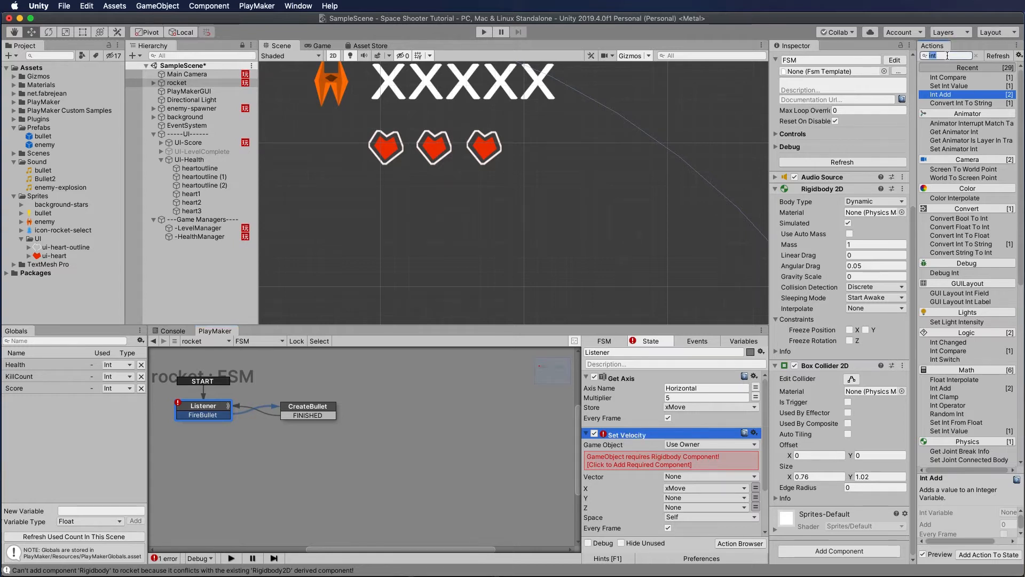
text(s)
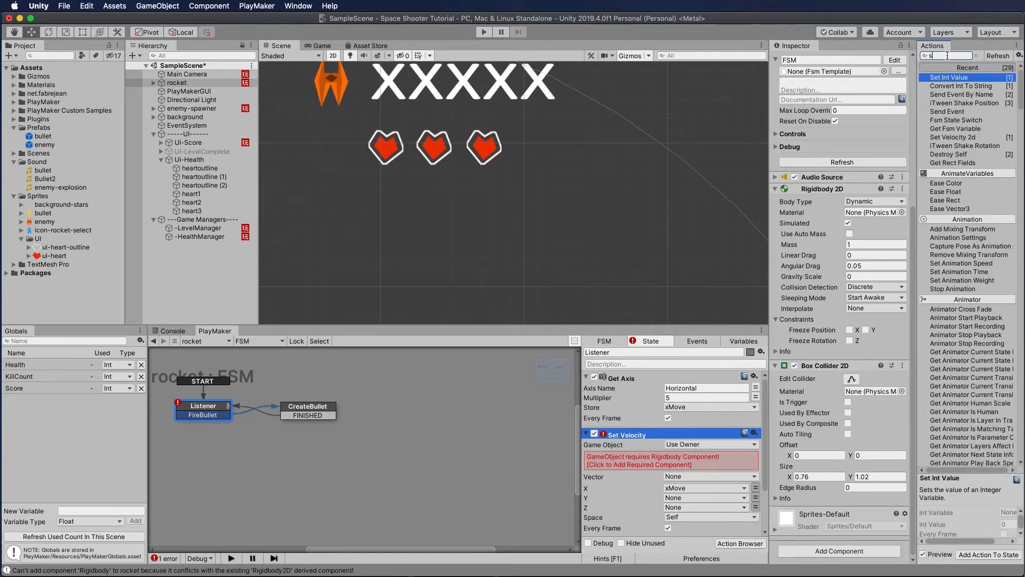
text(et vel)
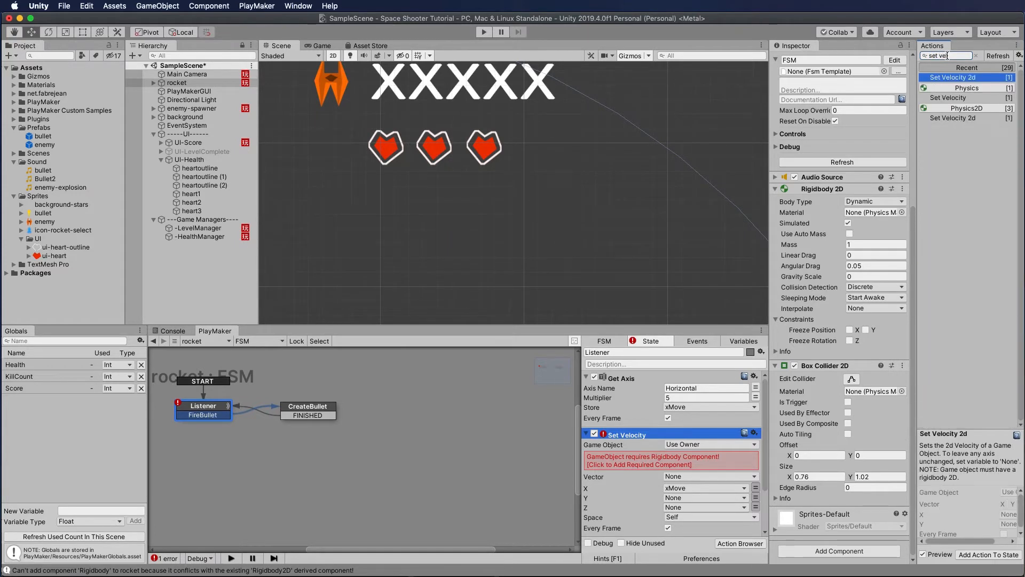
drag(948, 79, 660, 430)
scroll(656, 430, down, 3)
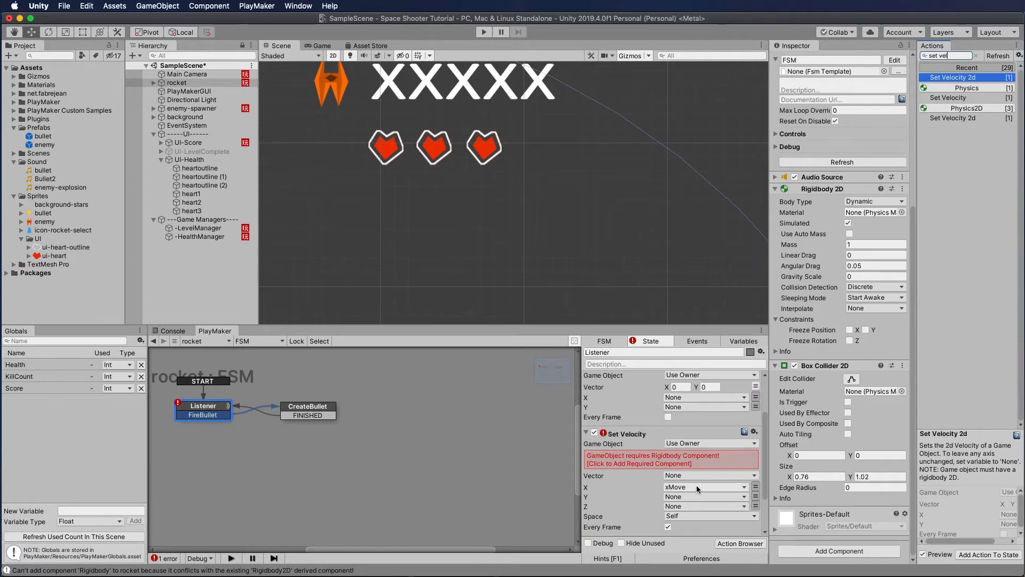
click(726, 396)
click(686, 416)
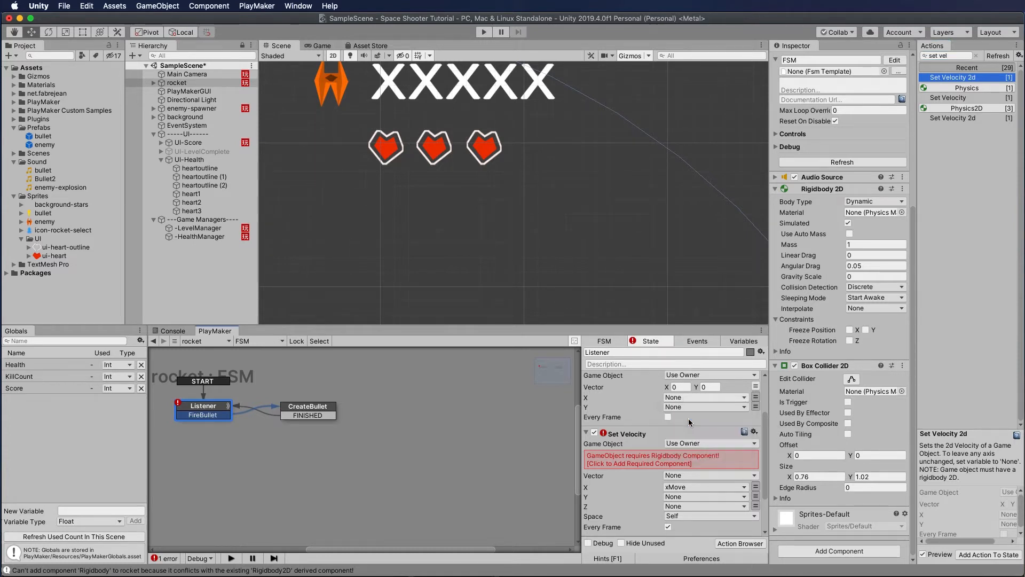
Delete the old Set Velocity action from the rocket's Listener state and enable Is Trigger on its Box Collider 2D
click(704, 433)
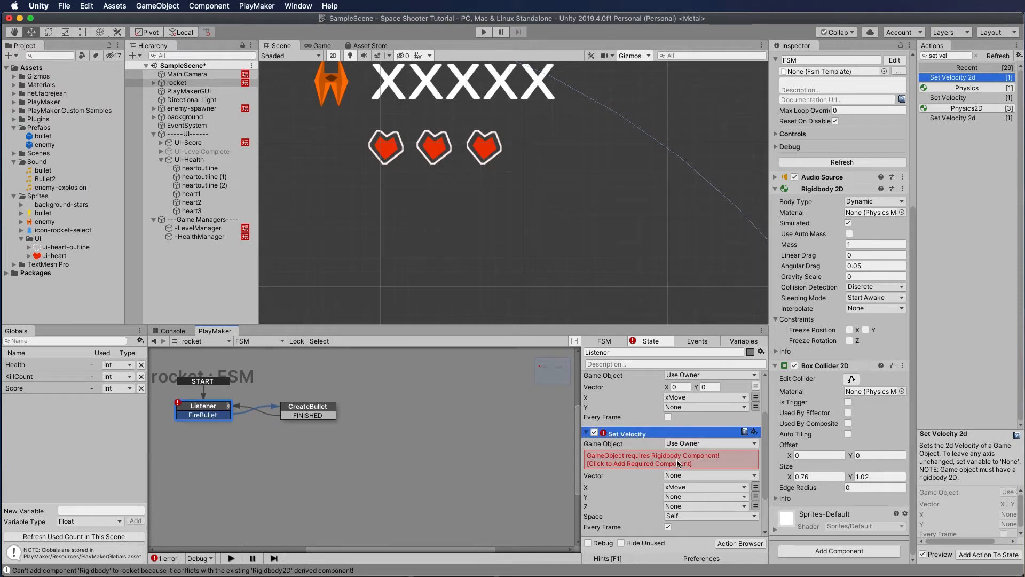
key(Delete)
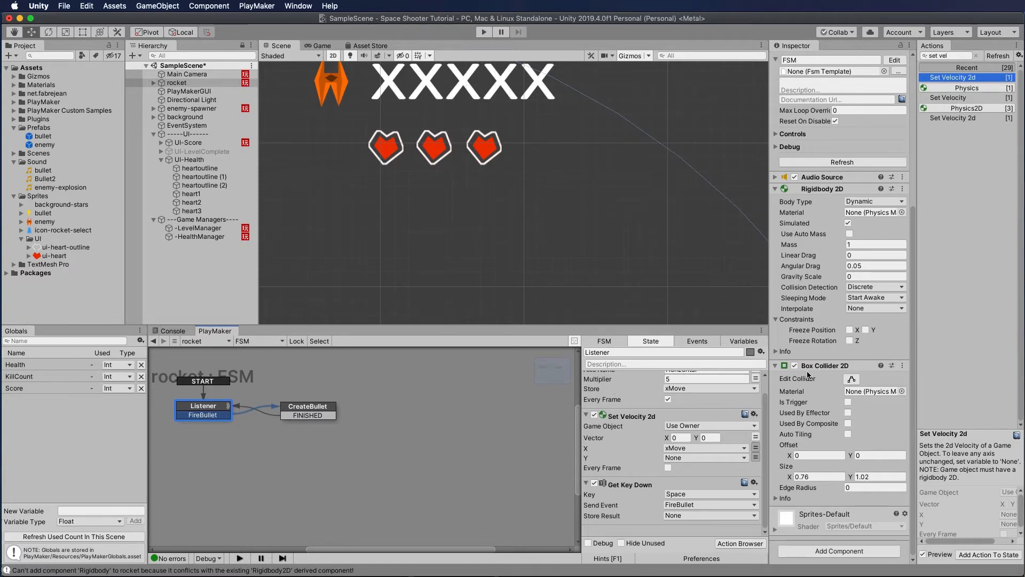
click(847, 403)
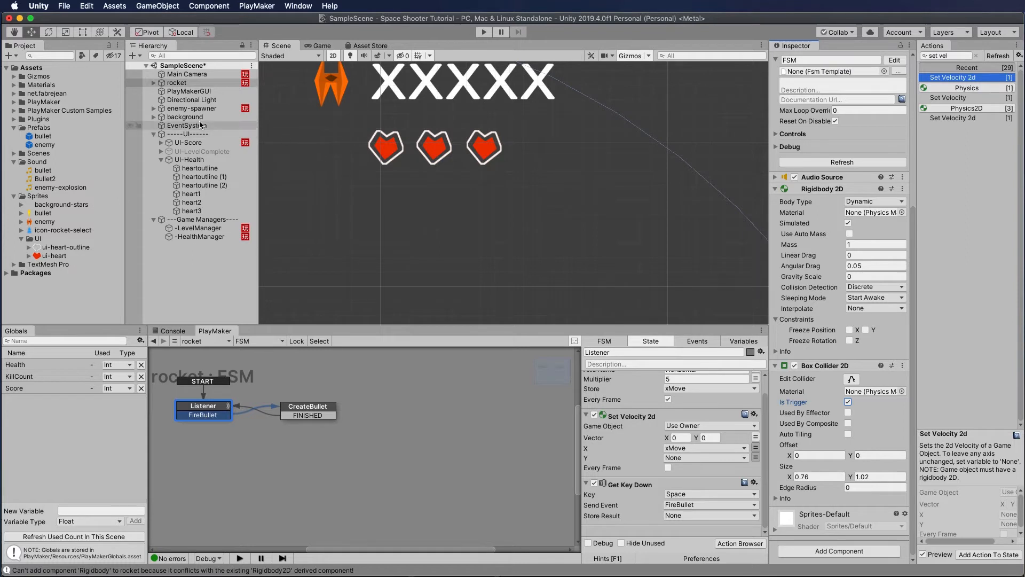
Add a Trigger2D Event action to the Listener state of the -HealthManager FSM
click(203, 236)
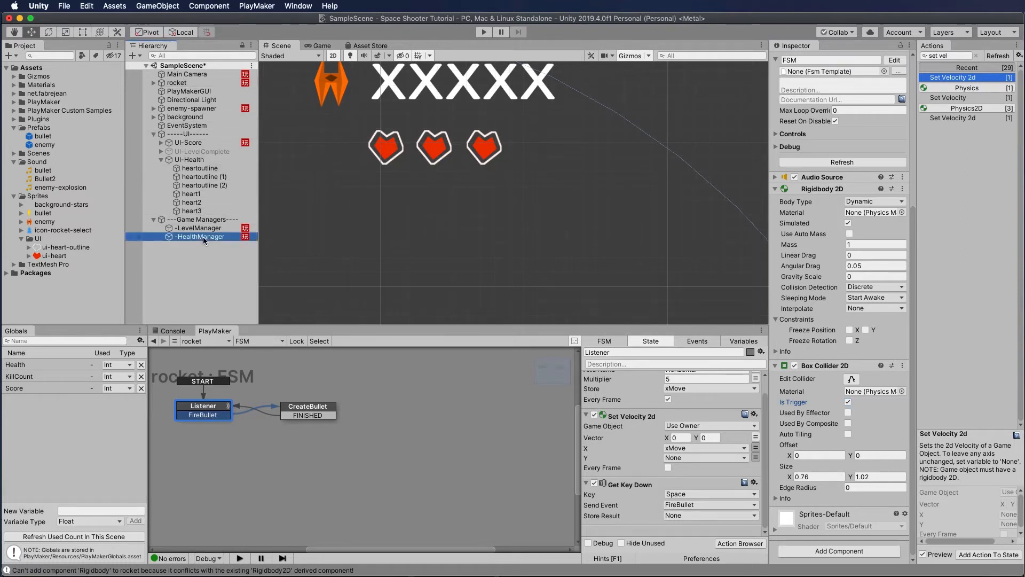
drag(408, 405, 409, 421)
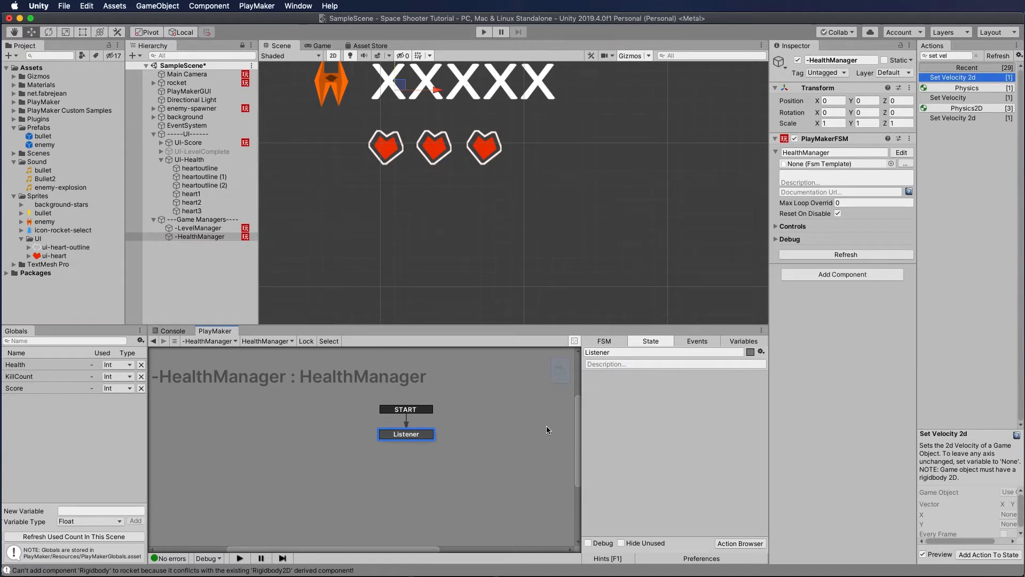
double_click(949, 55)
triple_click(950, 55)
text(tri)
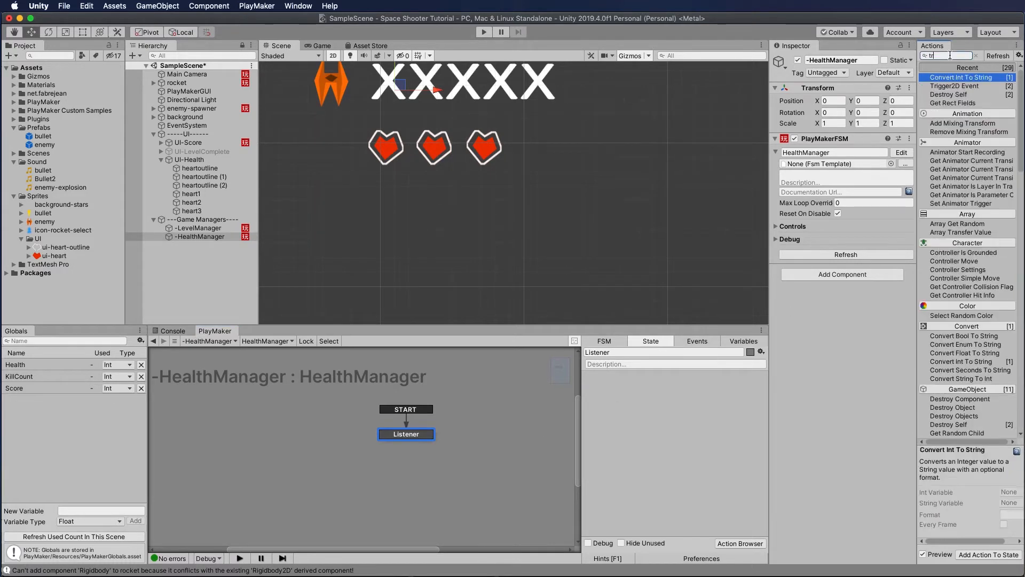
click(972, 87)
drag(971, 86, 623, 420)
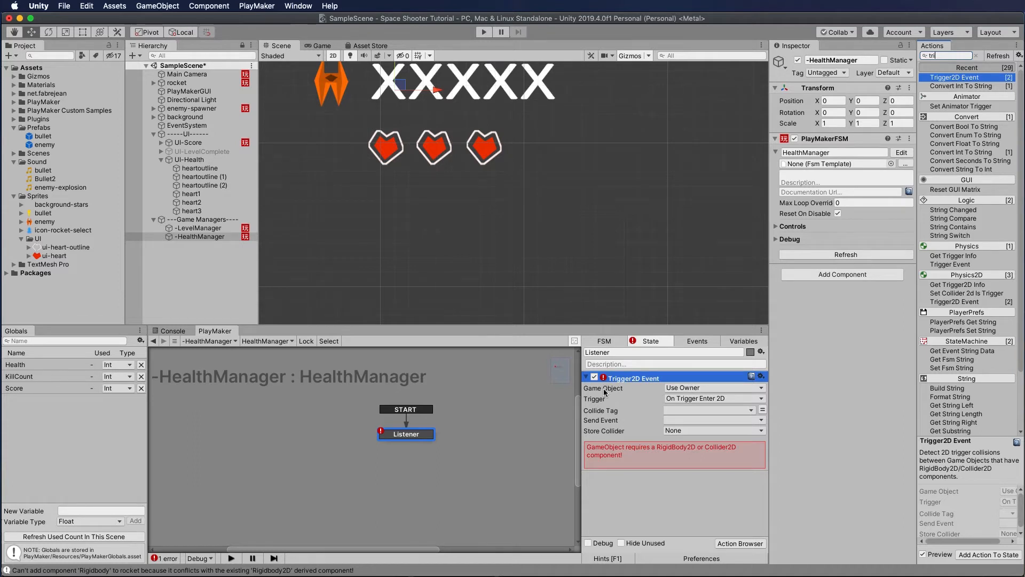
Set the Trigger2D Event's Game Object to Specify Game Object and assign the rocket to it
click(668, 389)
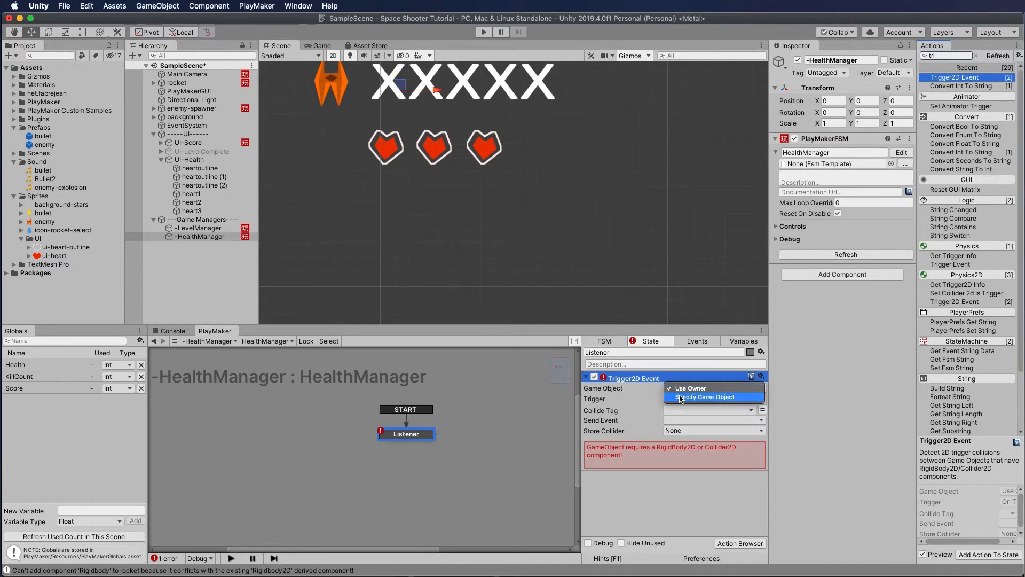
click(679, 397)
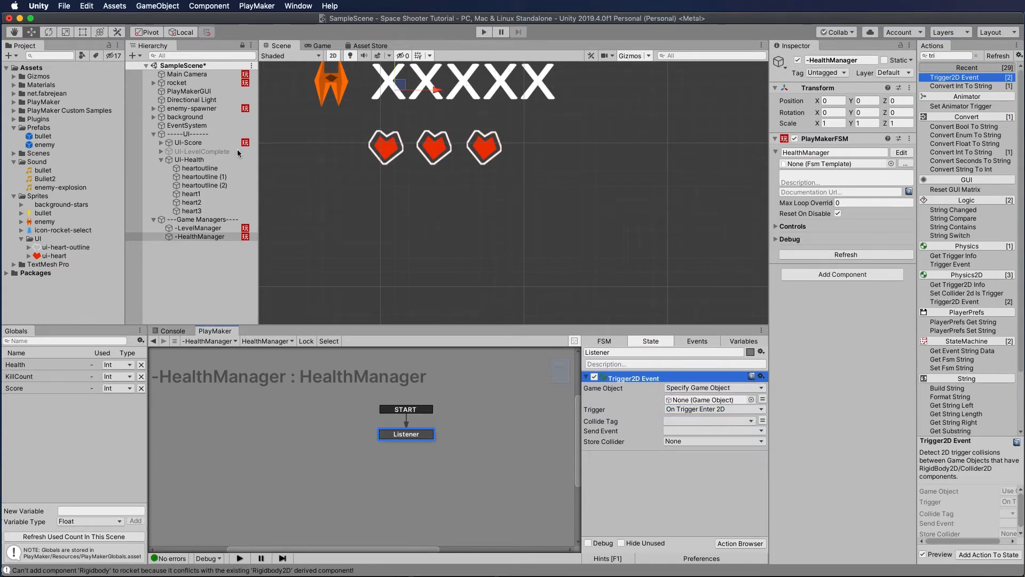
drag(178, 83, 688, 400)
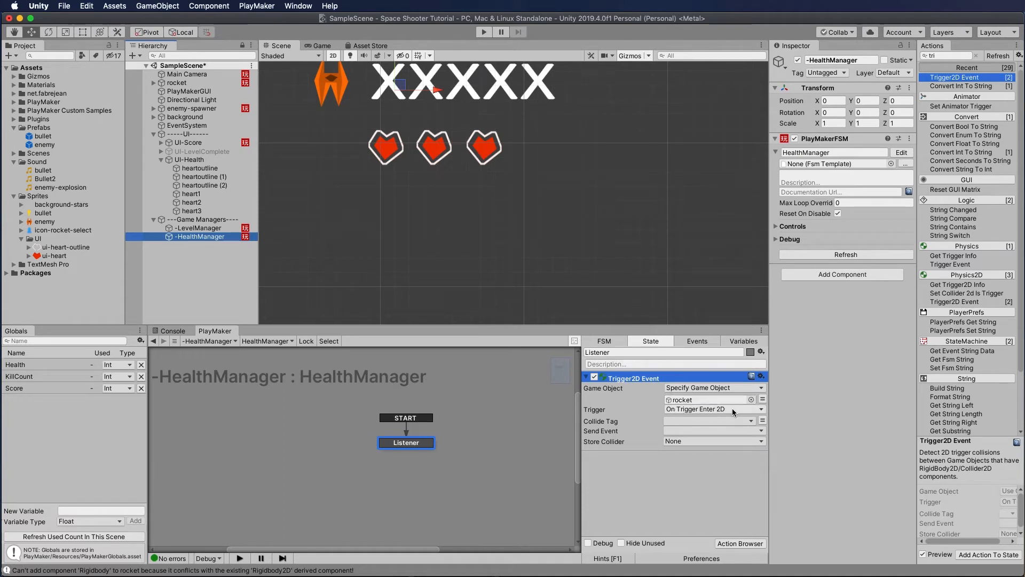
Set the Trigger2D Event's Collide Tag to Enemy and add a RemoveHealth event to the HealthManager FSM
click(693, 420)
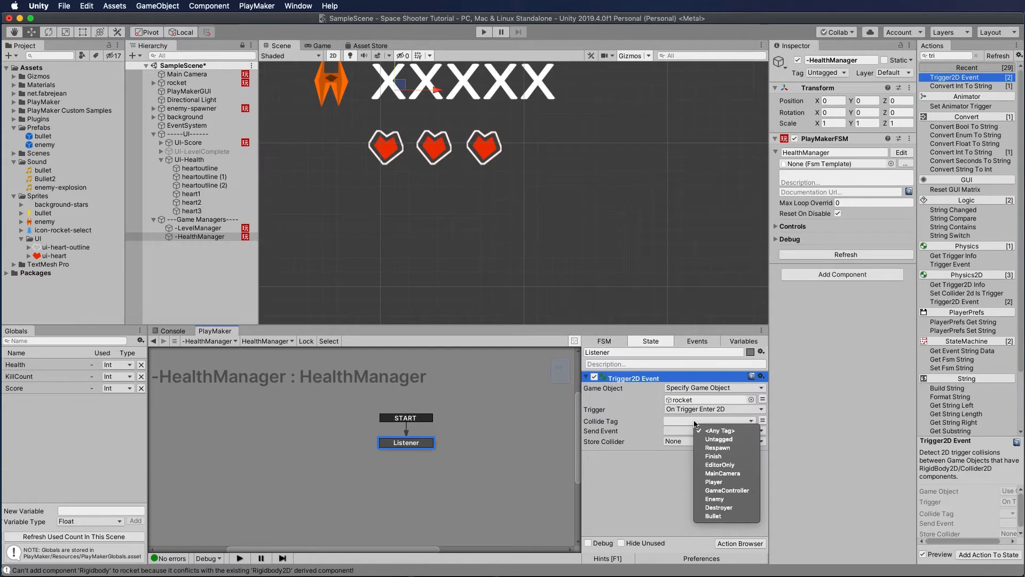
click(715, 498)
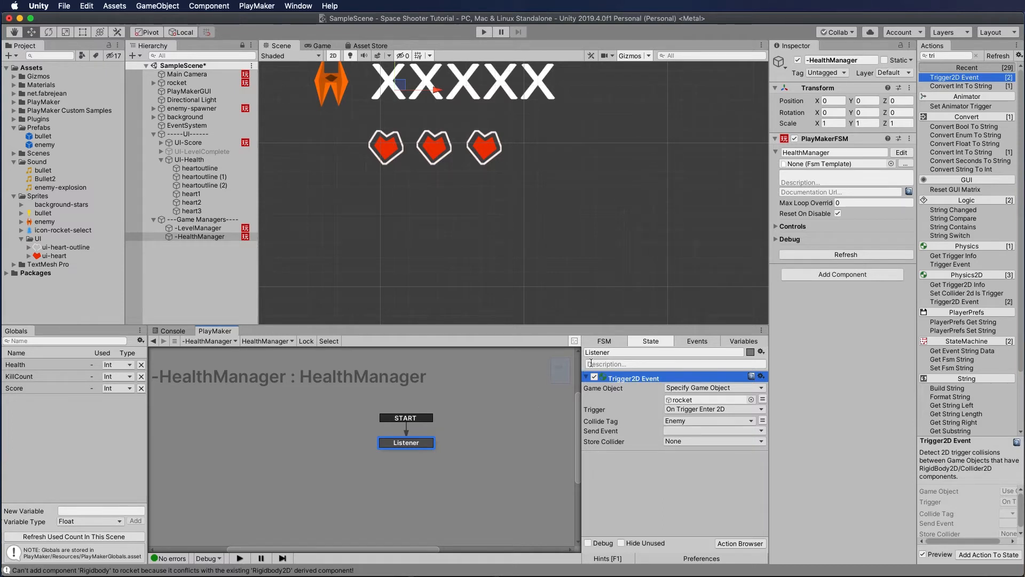
click(690, 342)
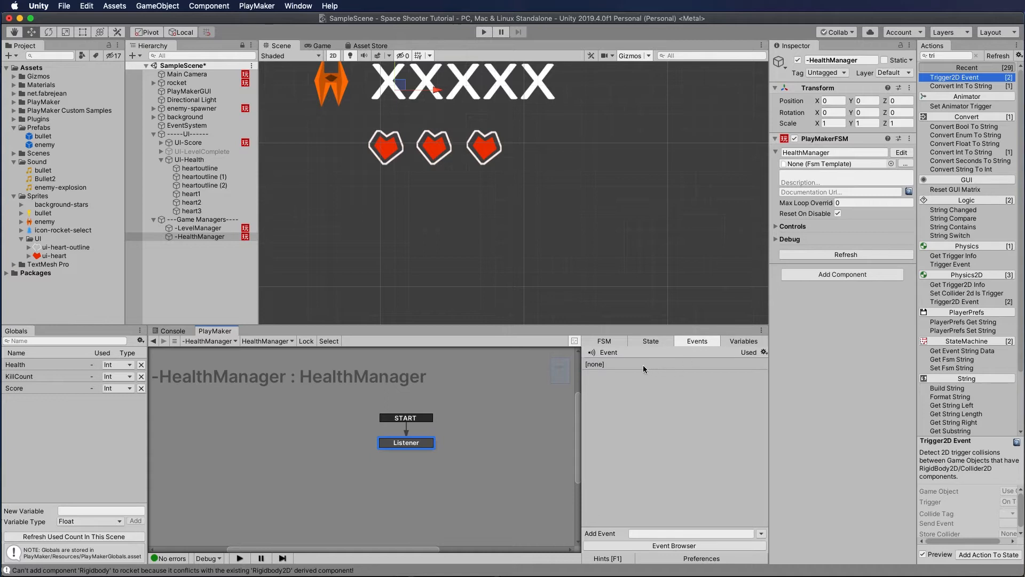
click(656, 533)
text(RemoveHealth)
Make the Trigger2D Event send RemoveHealth and add that transition to the Listener state
click(655, 343)
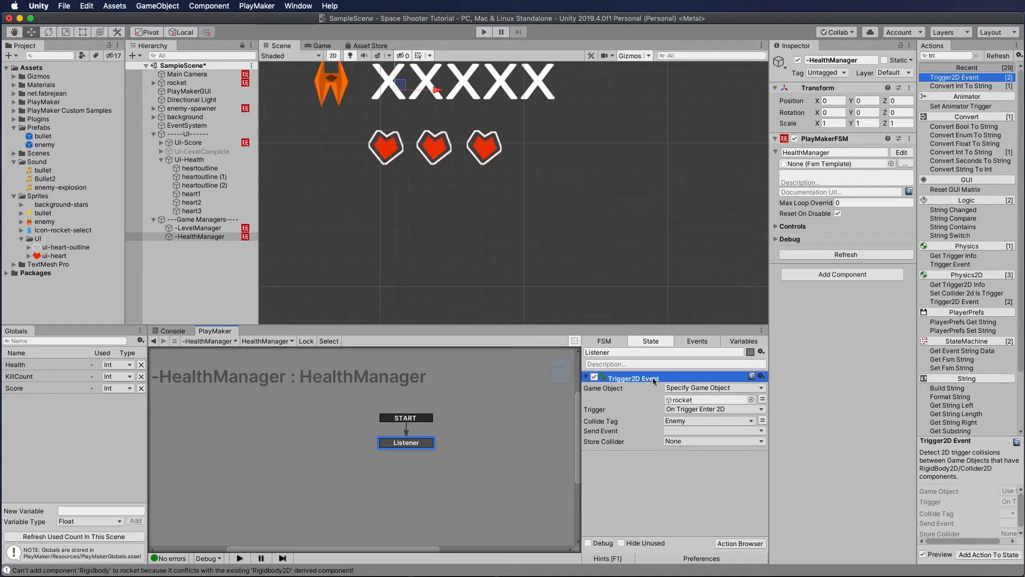
click(672, 431)
click(682, 449)
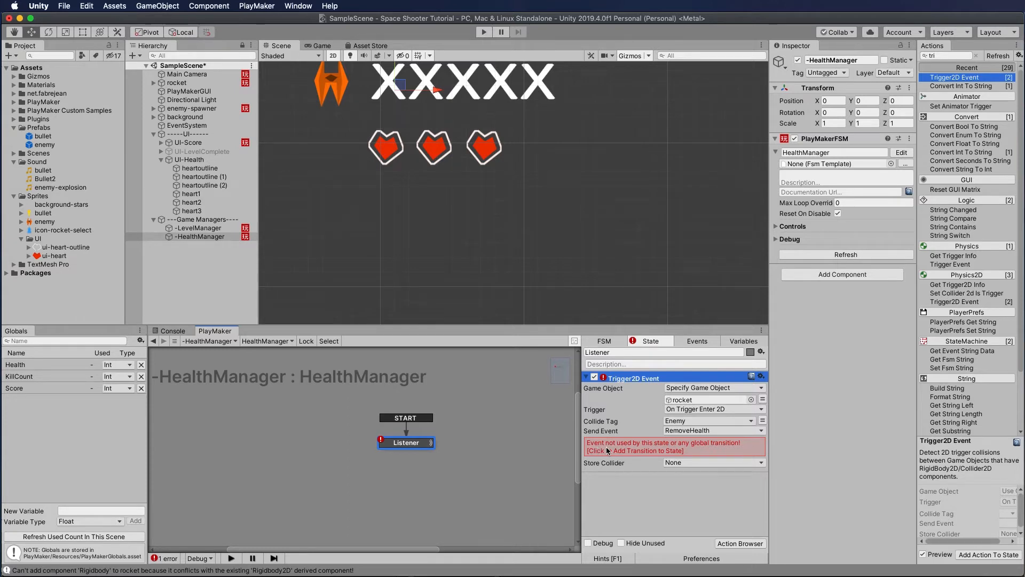
click(608, 450)
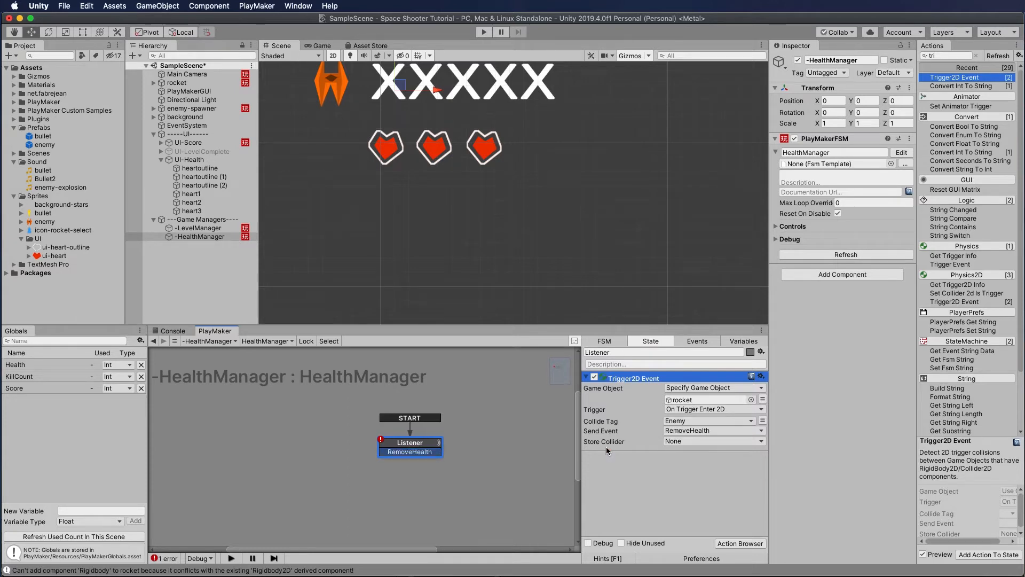
Add a state named RemoveHealth beside Listener and connect Listener's RemoveHealth transition to it
click(419, 433)
click(398, 444)
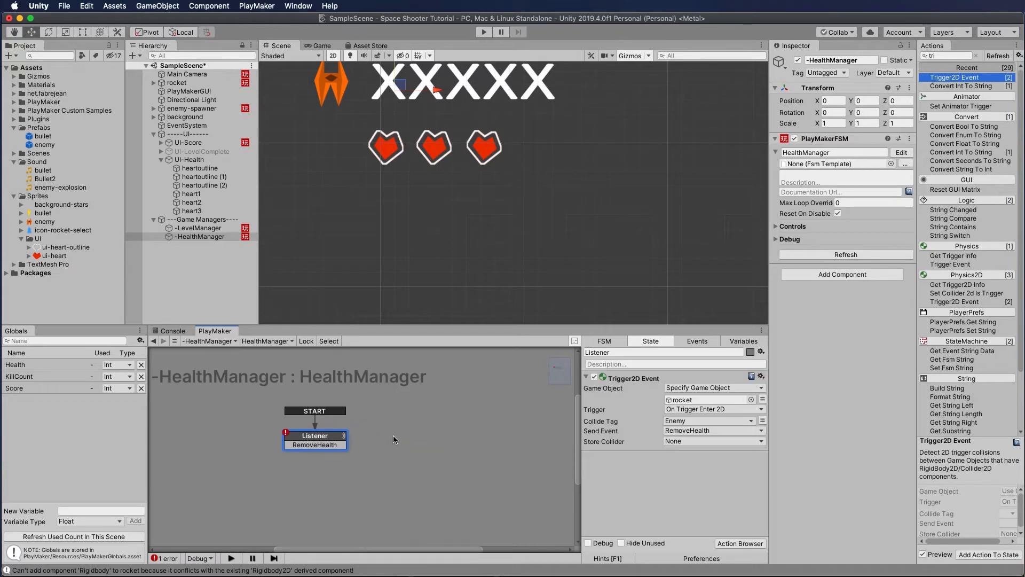
right_click(393, 442)
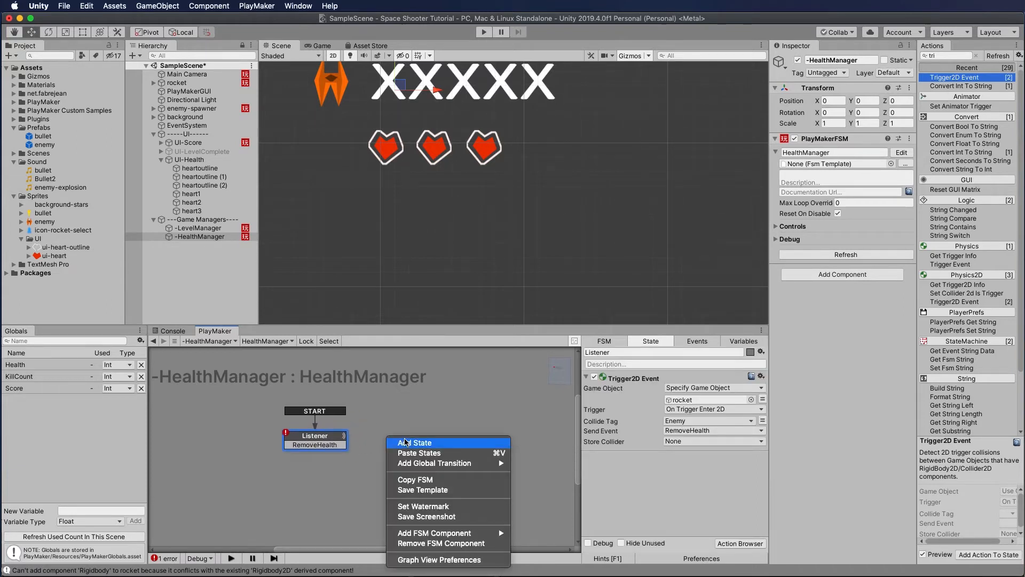
click(410, 440)
click(630, 352)
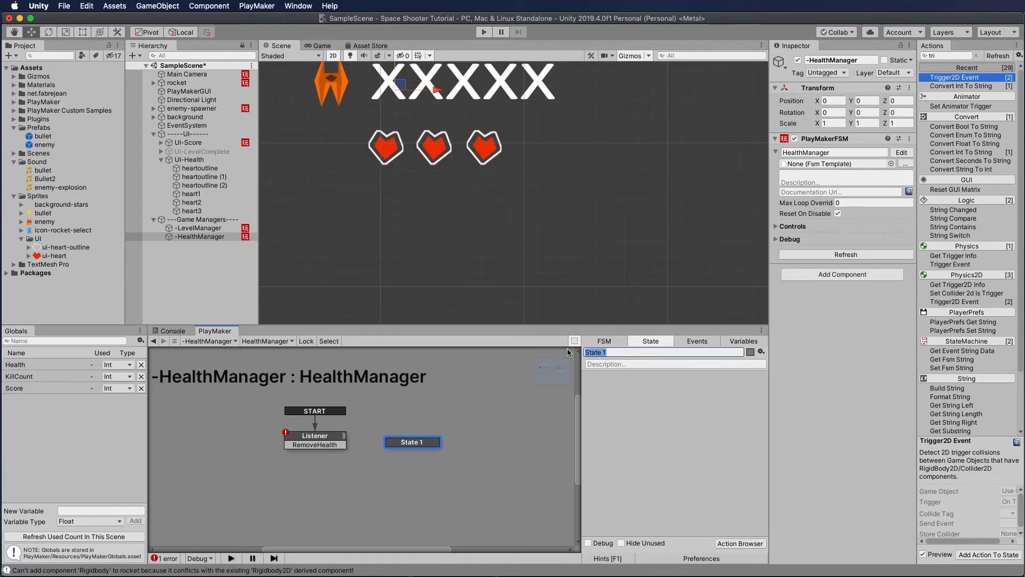
text(RemoveHealth)
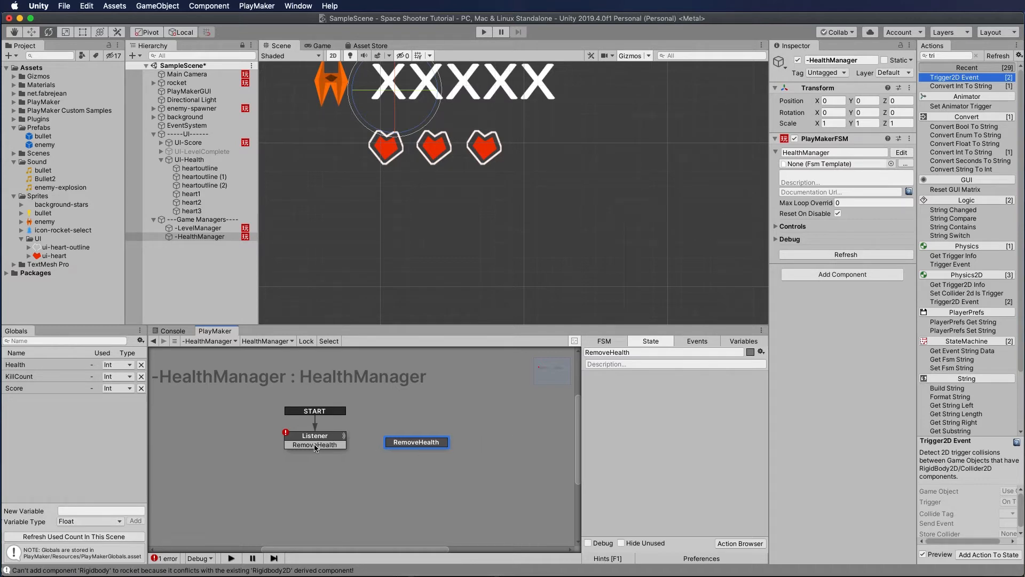
drag(314, 448, 414, 443)
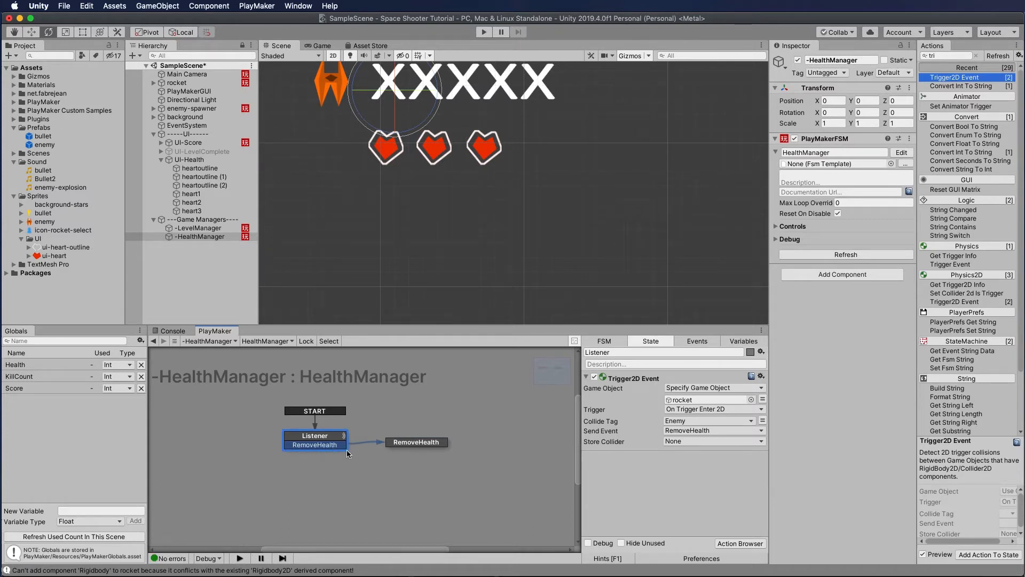
click(409, 444)
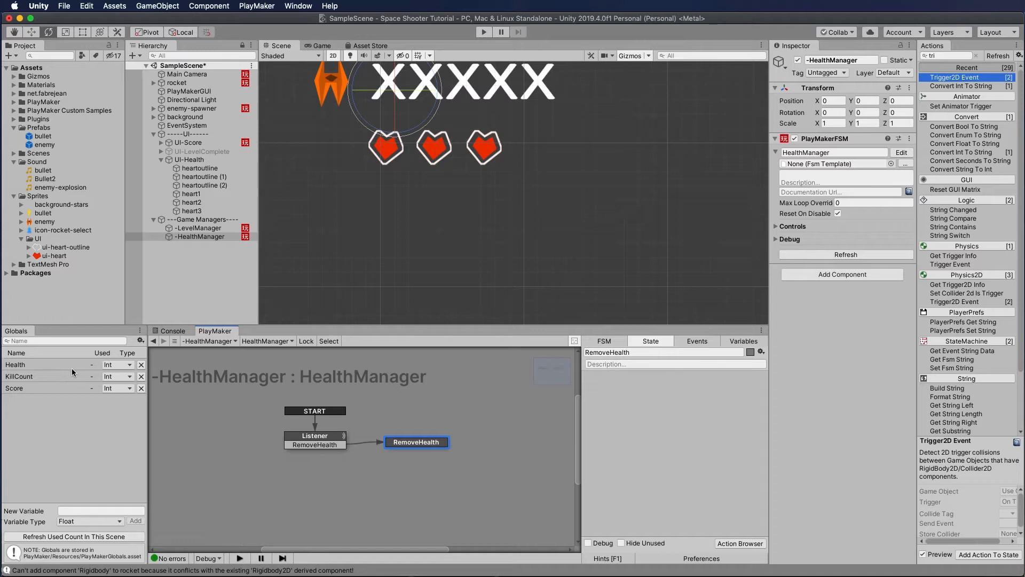
drag(422, 444, 417, 448)
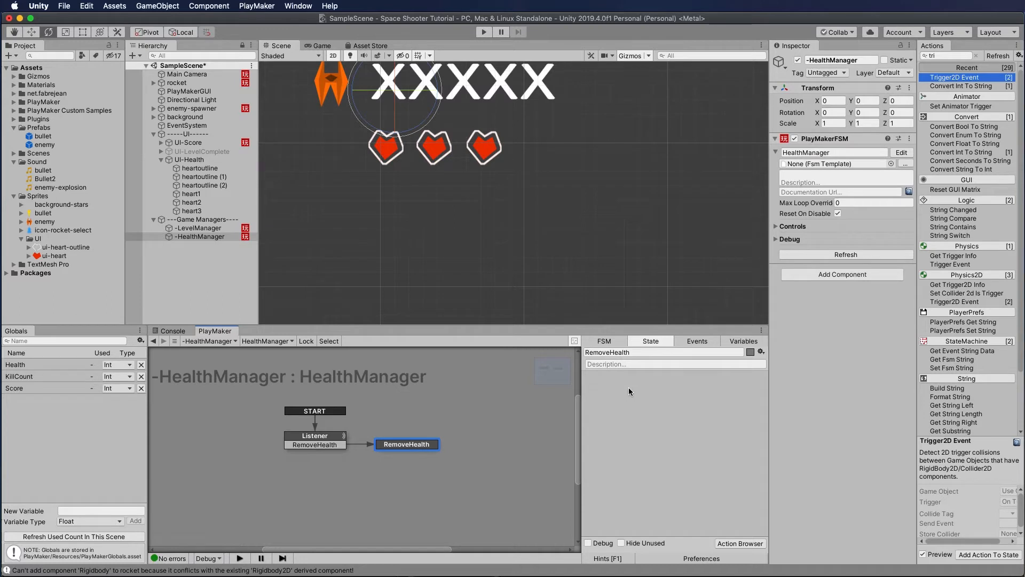
Add an Int Compare action to the RemoveHealth state, comparing the global variable Health with 3
click(942, 55)
text(in)
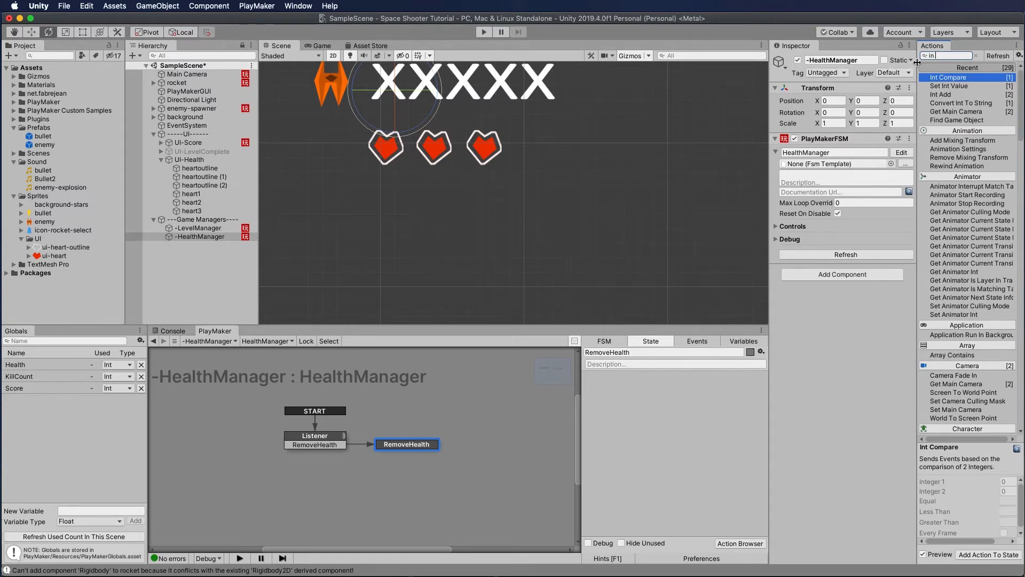
drag(948, 77, 629, 378)
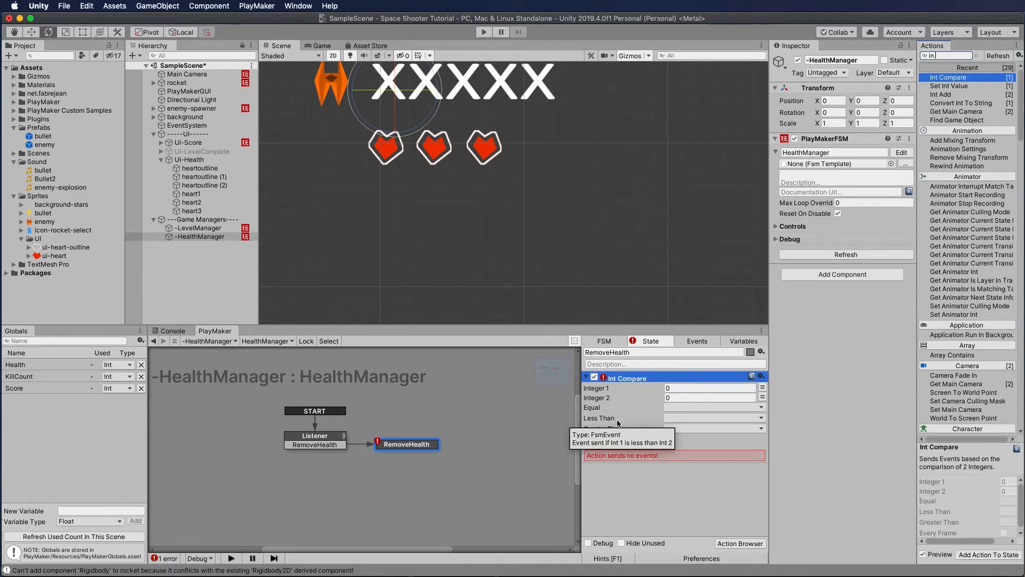
click(689, 388)
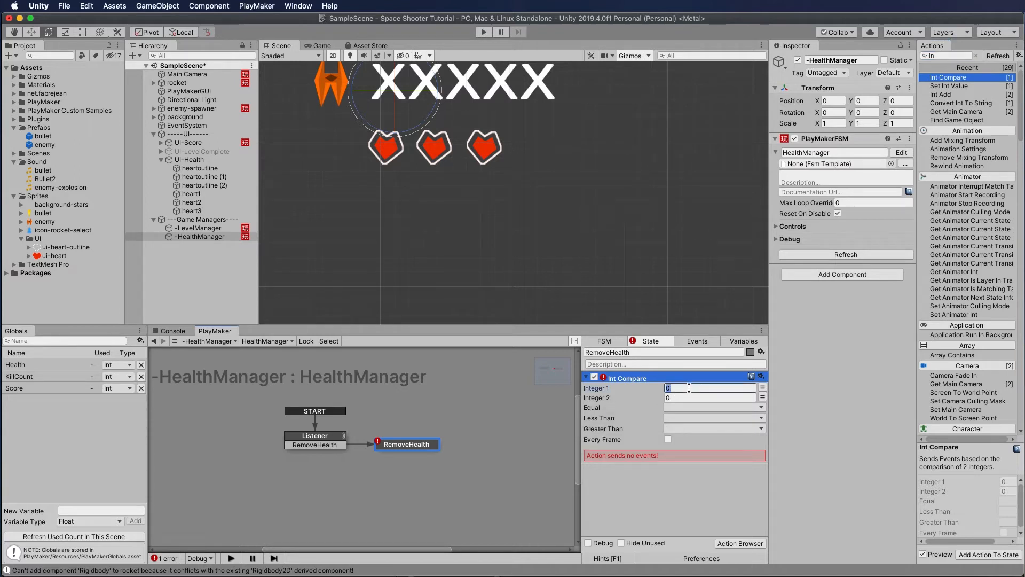
click(763, 387)
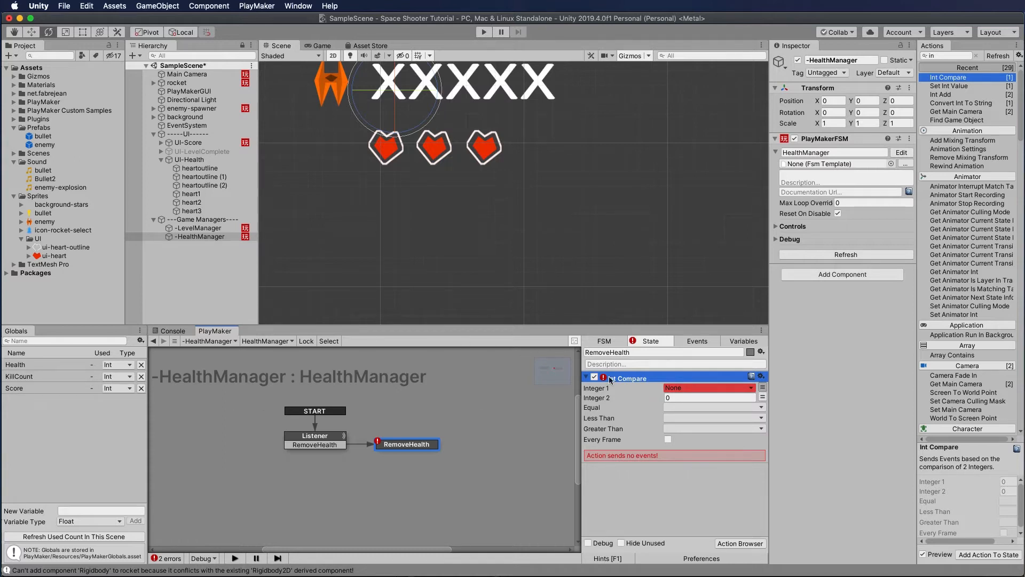
click(684, 397)
text(3)
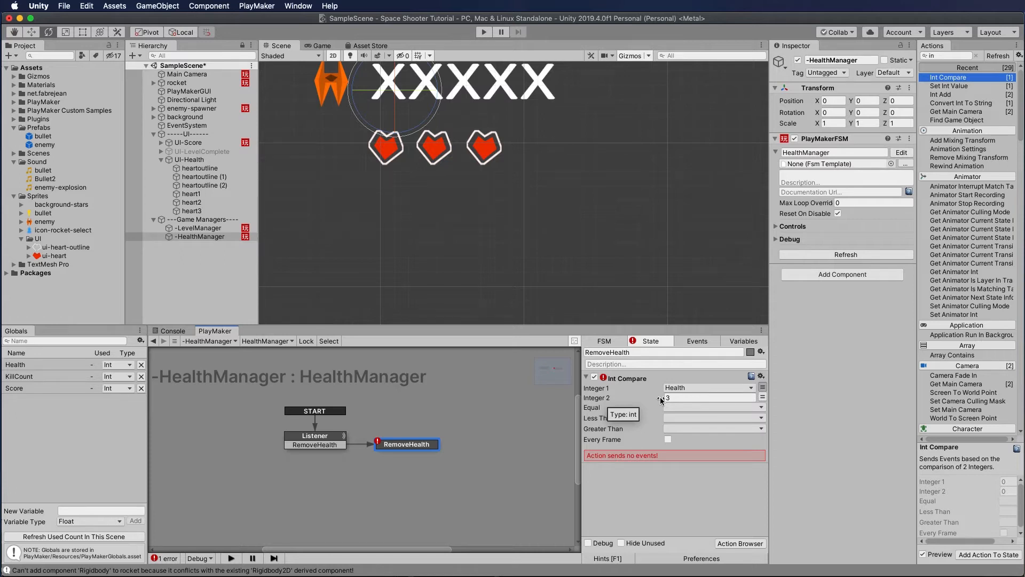
Rename the RemoveHealth state to RemoveHealthCheck
click(631, 353)
click(631, 354)
click(586, 353)
click(632, 353)
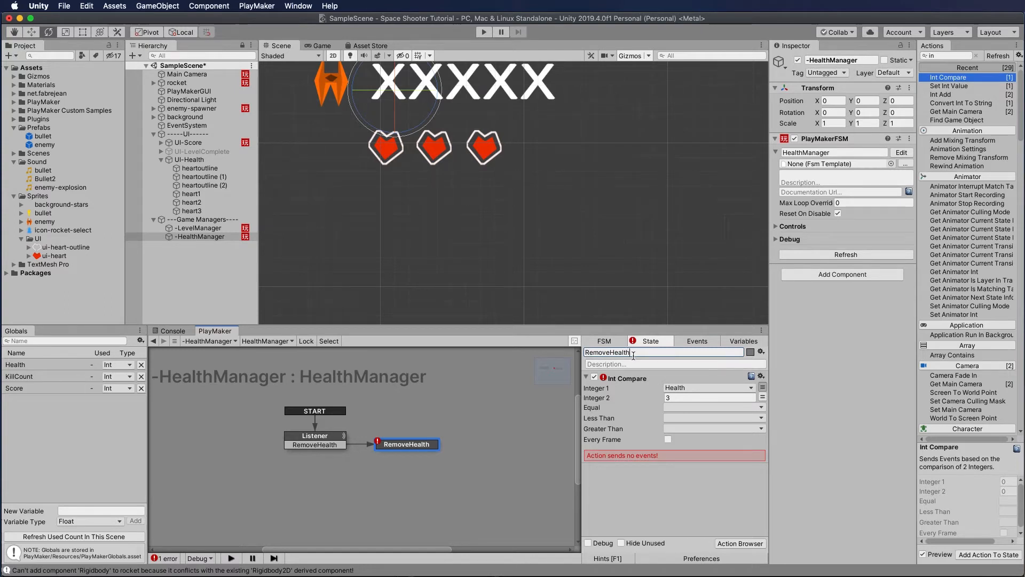
text(Check)
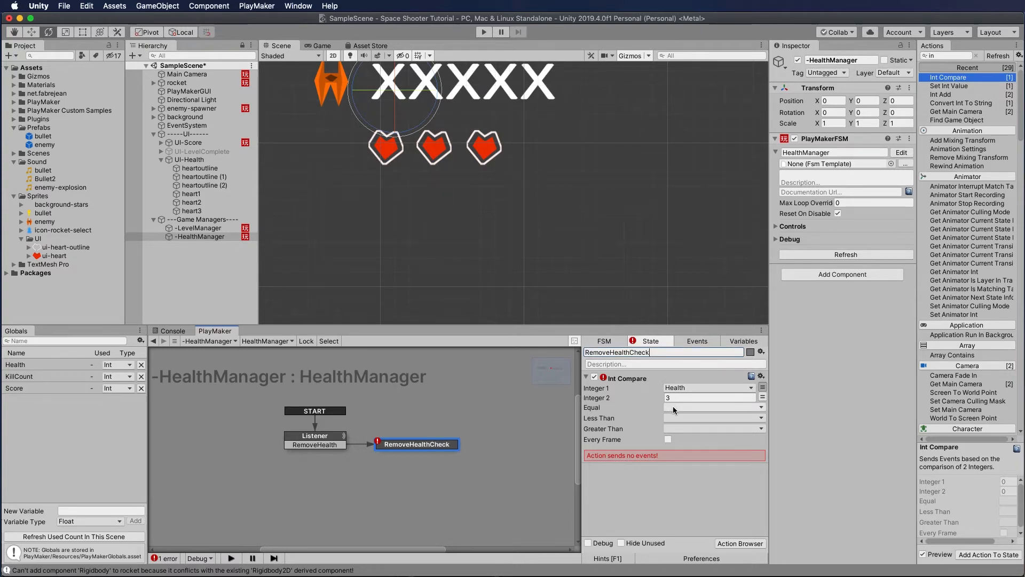
Add the events Remove3, Remove2 and Remove1 to the HealthManager FSM
click(672, 407)
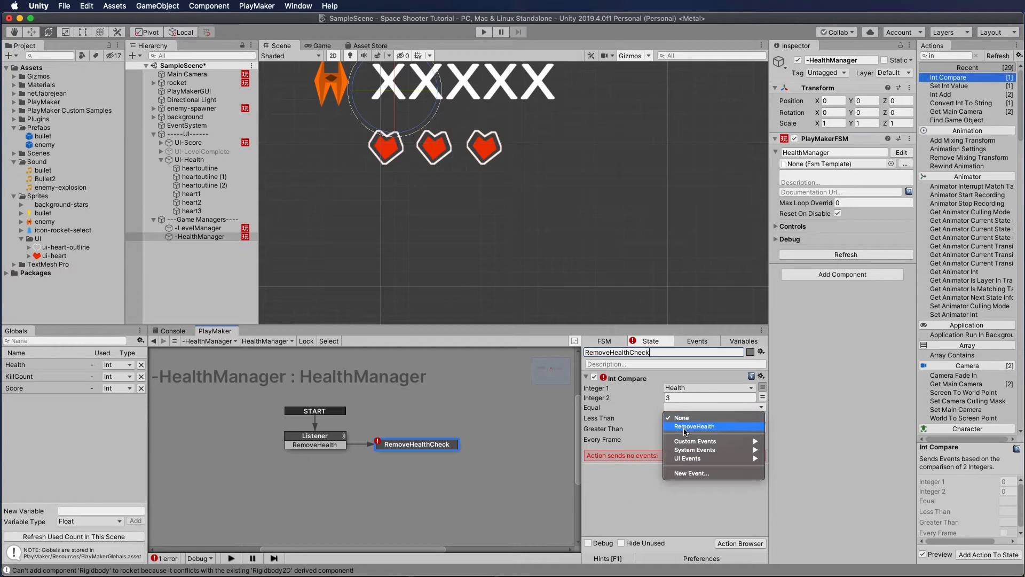
click(672, 407)
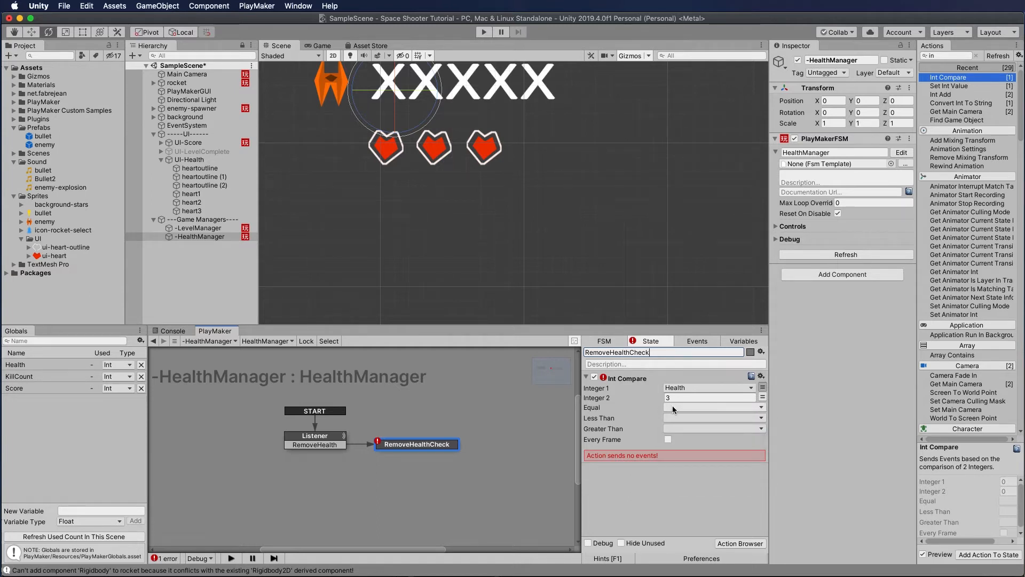
click(698, 341)
click(643, 533)
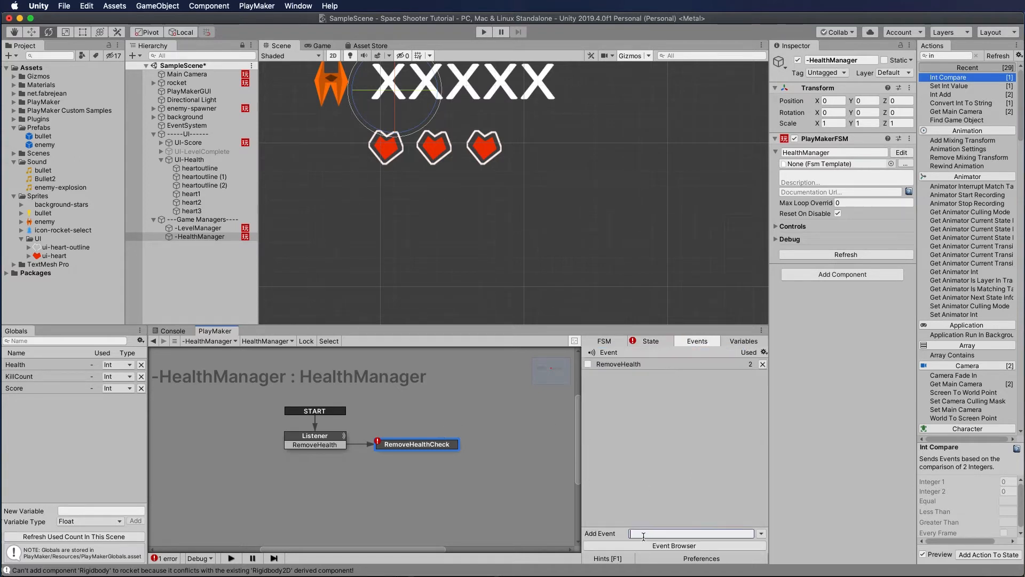
text(Remove3)
key(Return)
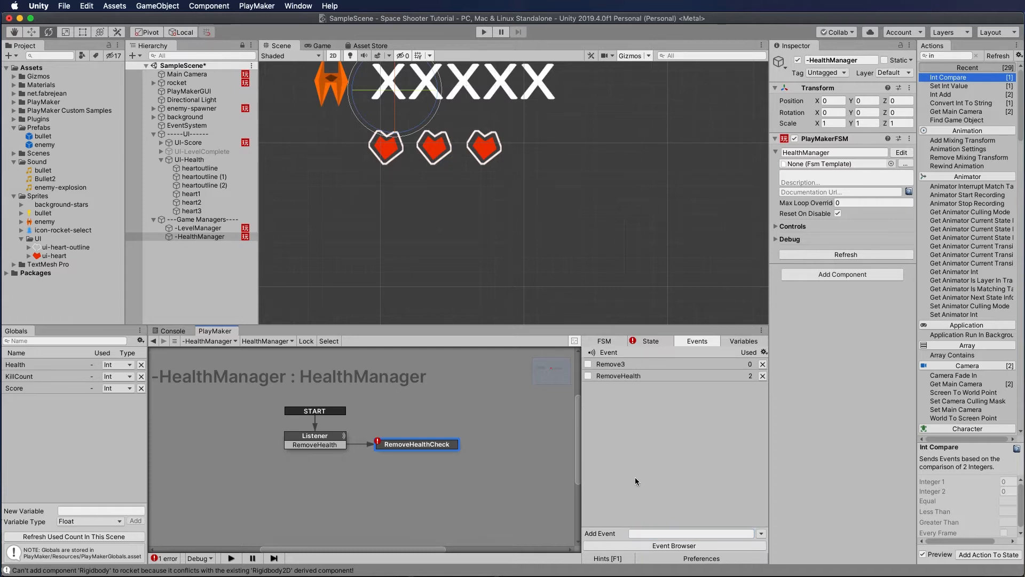
click(659, 533)
text(Remove2)
key(Return)
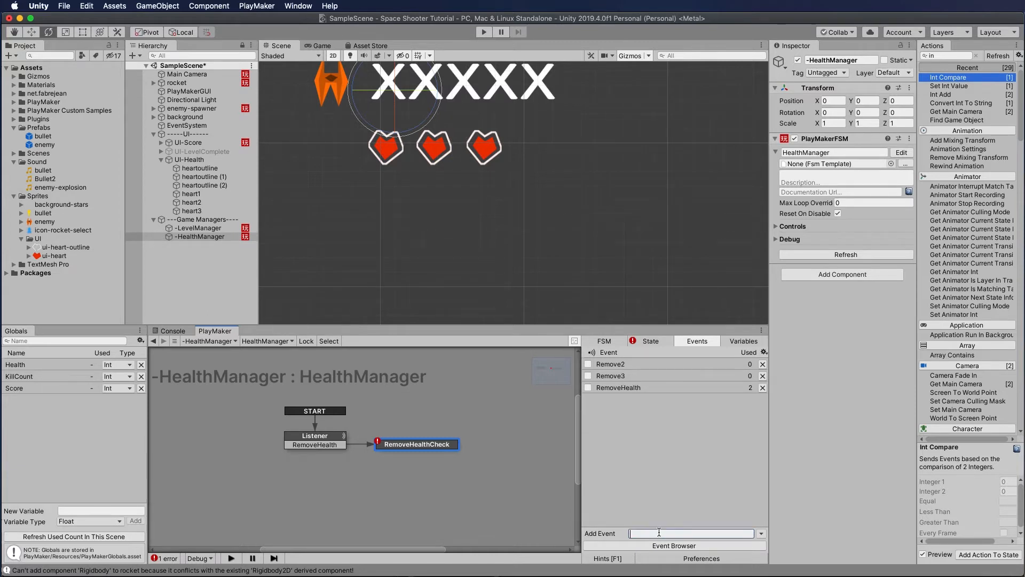
text(Remove1)
key(Return)
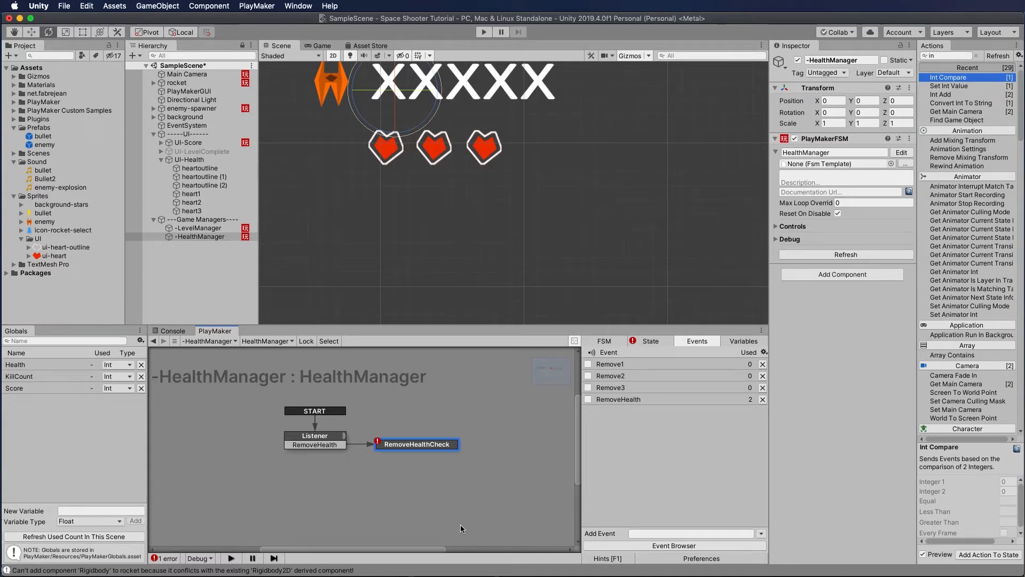
Set the Int Compare's Equal event to Remove3 and add that transition to the RemoveHealthCheck state
drag(414, 549, 448, 550)
click(323, 448)
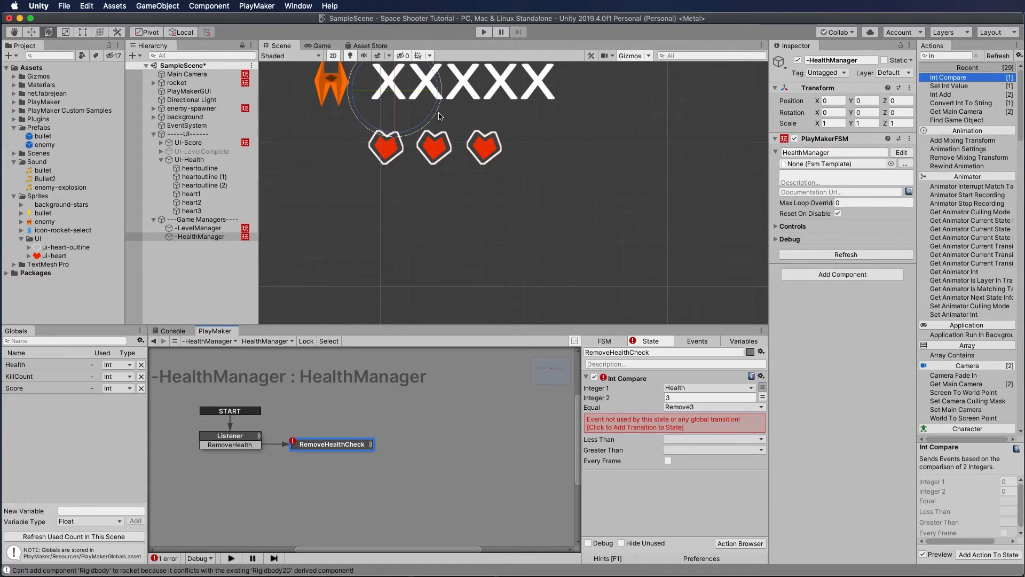
click(672, 421)
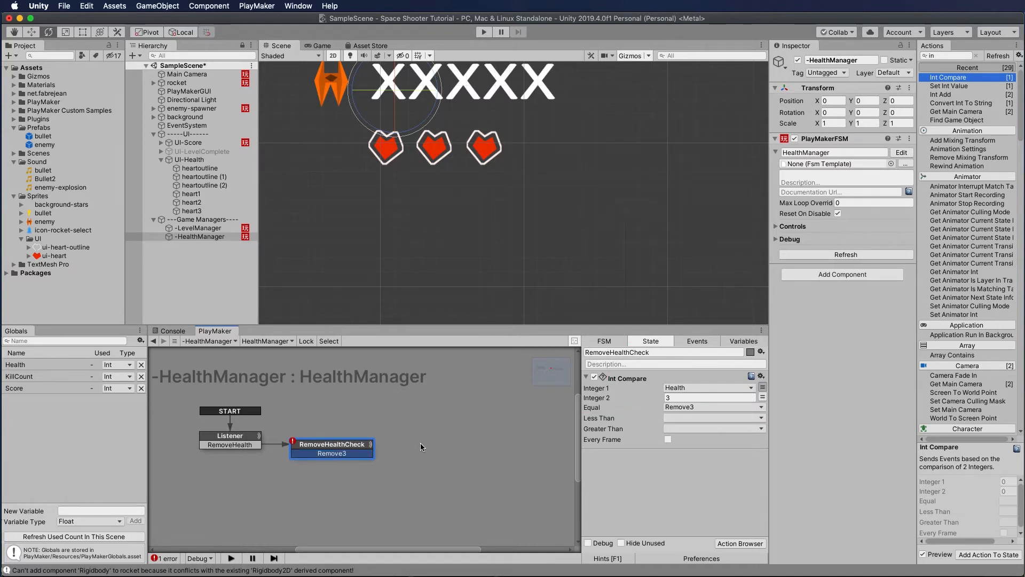
Duplicate the Int Compare action in RemoveHealthCheck, setting the copy's Integer 2 to 2 and its Equal event to Remove2
click(623, 378)
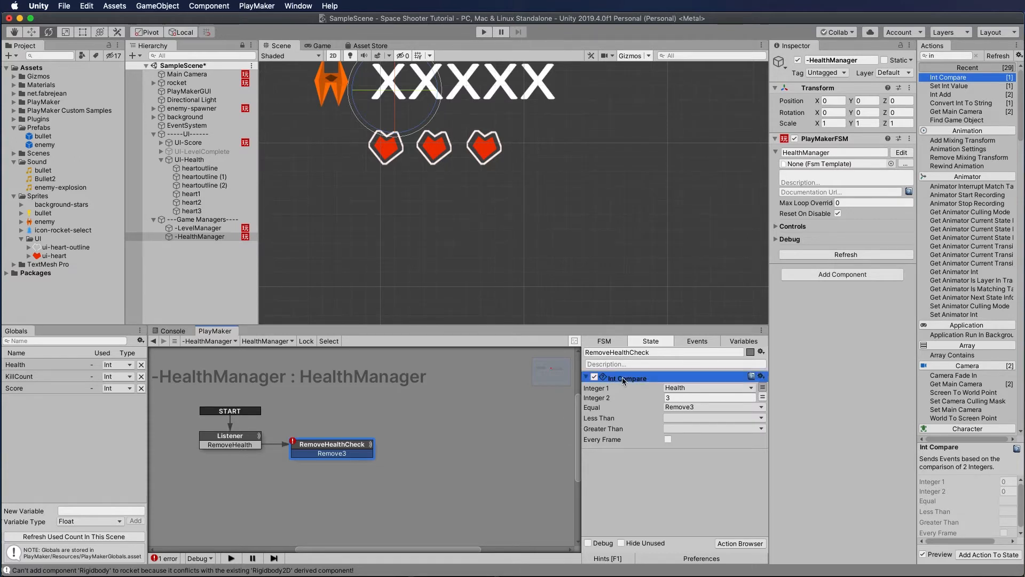
click(618, 441)
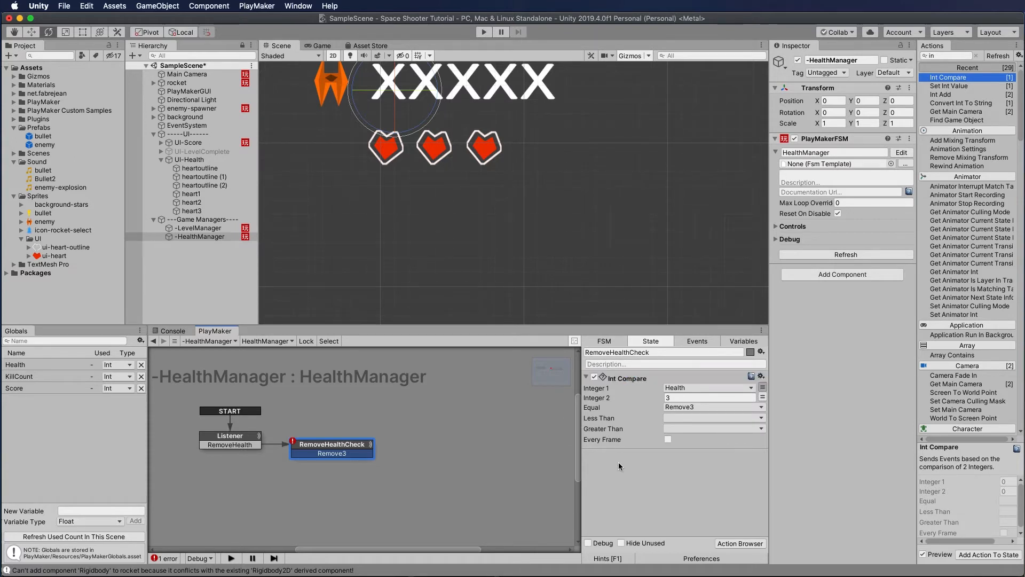
key(super+v)
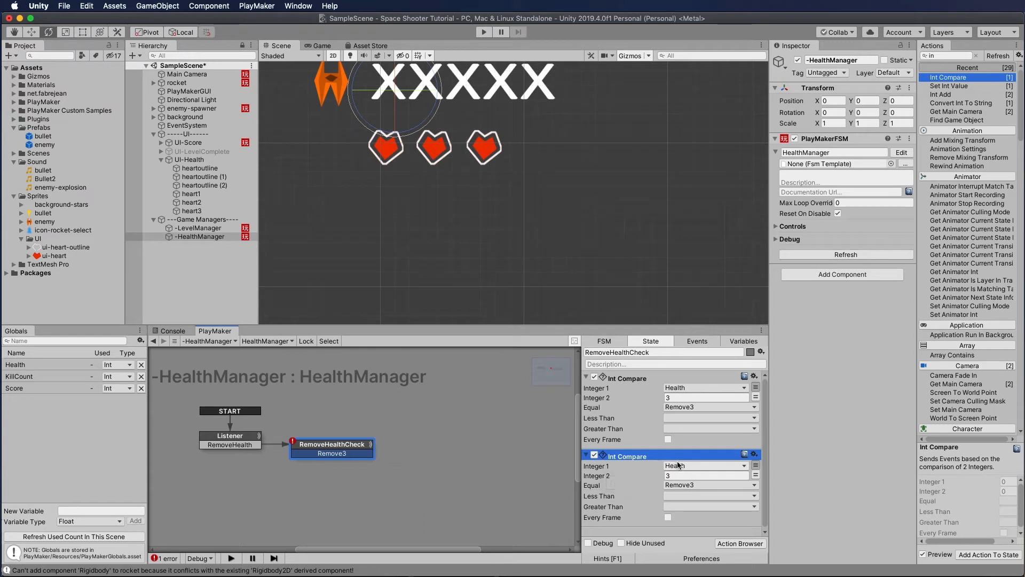
click(650, 475)
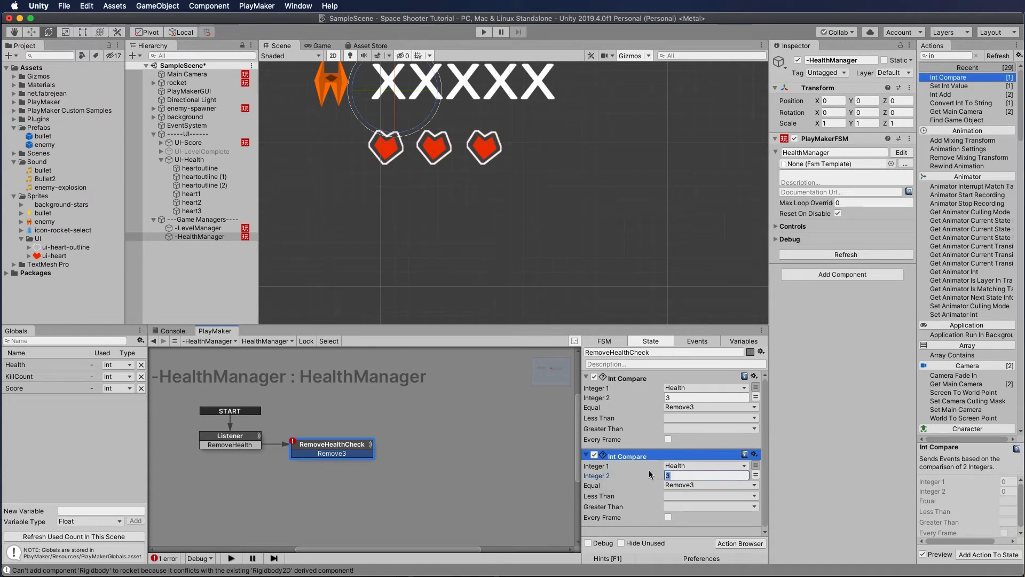
text(2)
key(Return)
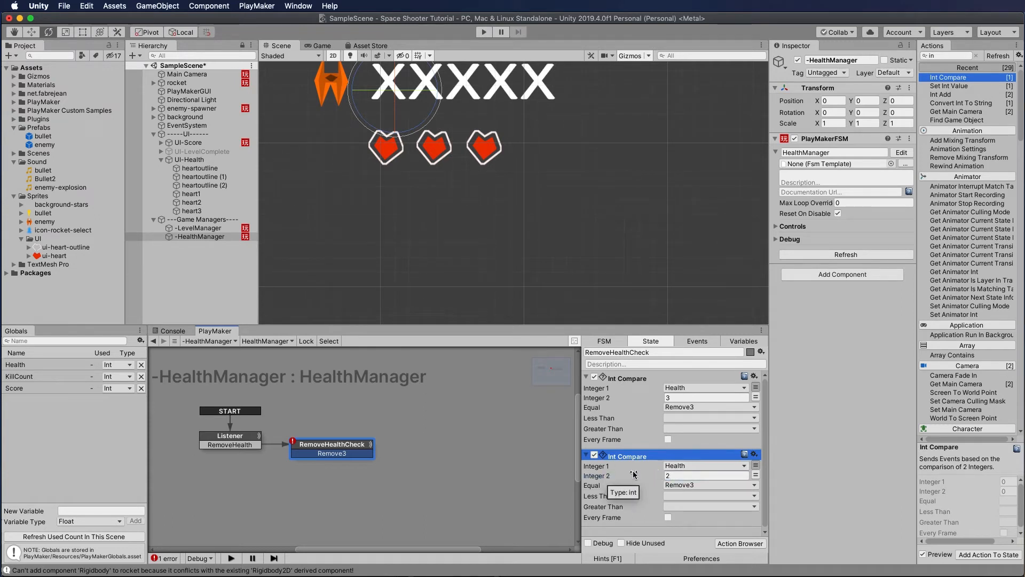
click(710, 485)
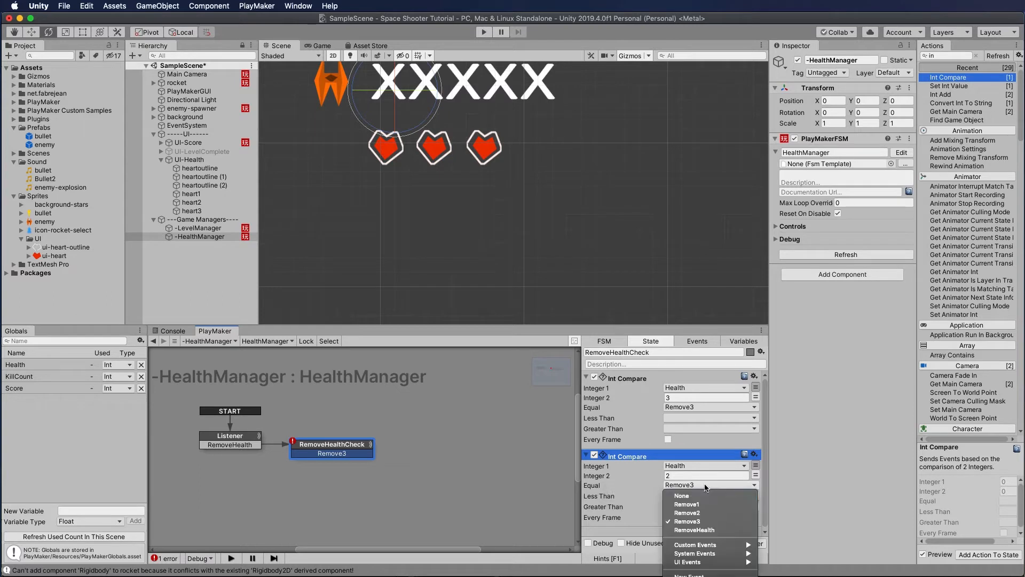
click(688, 512)
scroll(624, 499, down, 1)
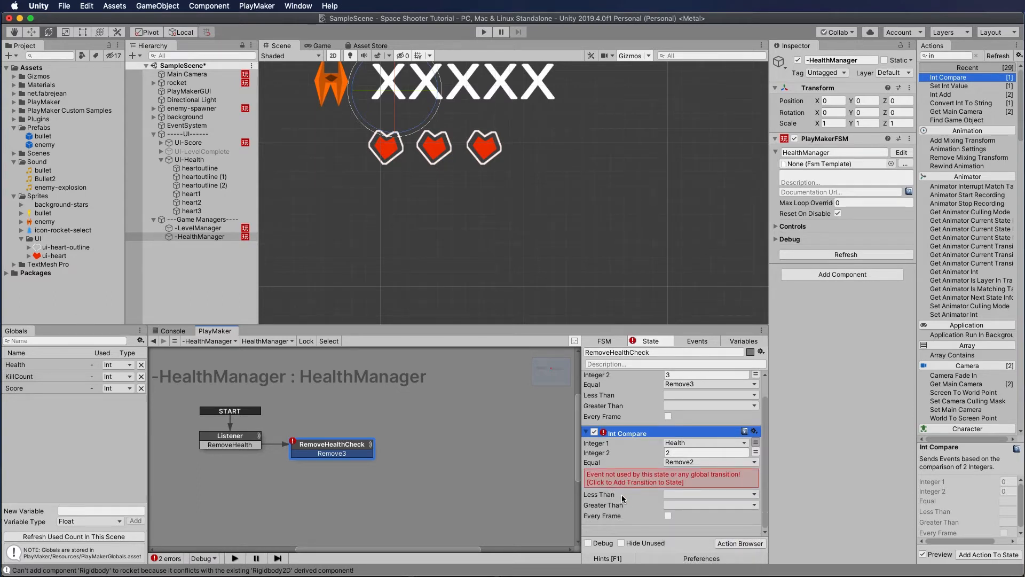
Add the Remove2 transition to RemoveHealthCheck and paste a third Int Compare action with Integer 2 set to 1
click(625, 477)
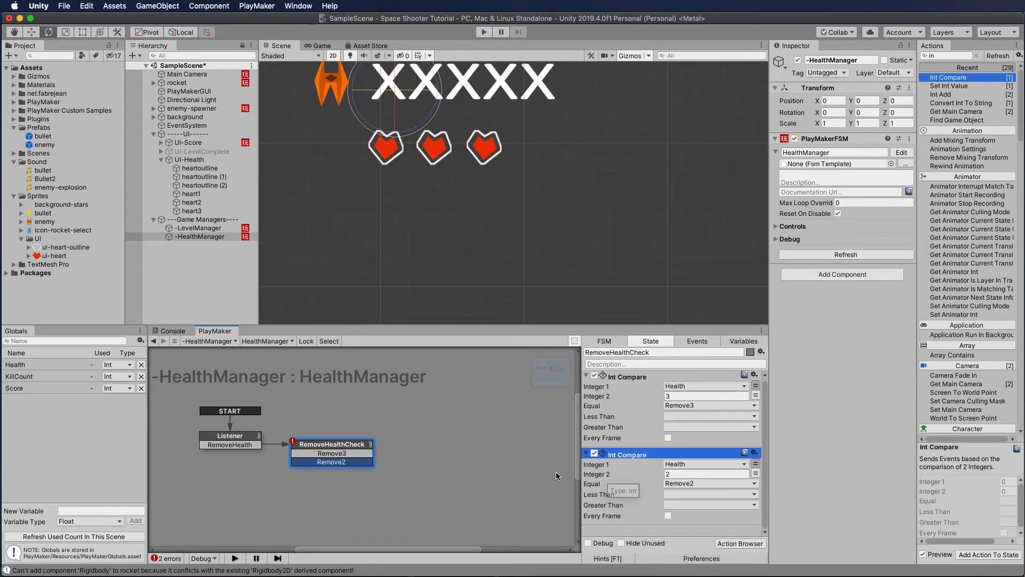
click(619, 527)
key(super+v)
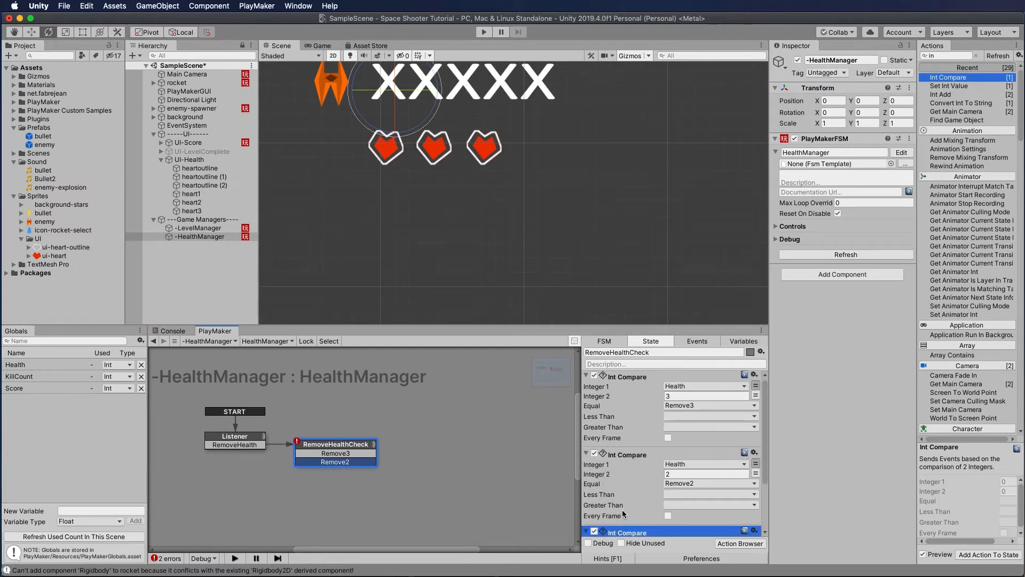
scroll(630, 505, down, 4)
drag(671, 474, 657, 477)
text(1)
key(Return)
Set the third Int Compare's Equal event to Remove1 and add that transition to the RemoveHealthCheck state
click(672, 483)
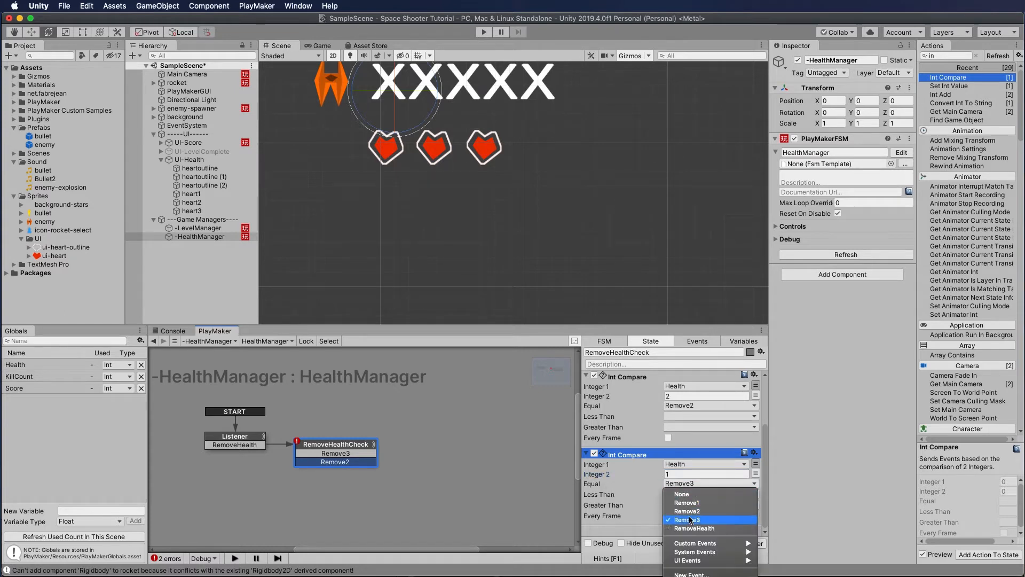
click(685, 503)
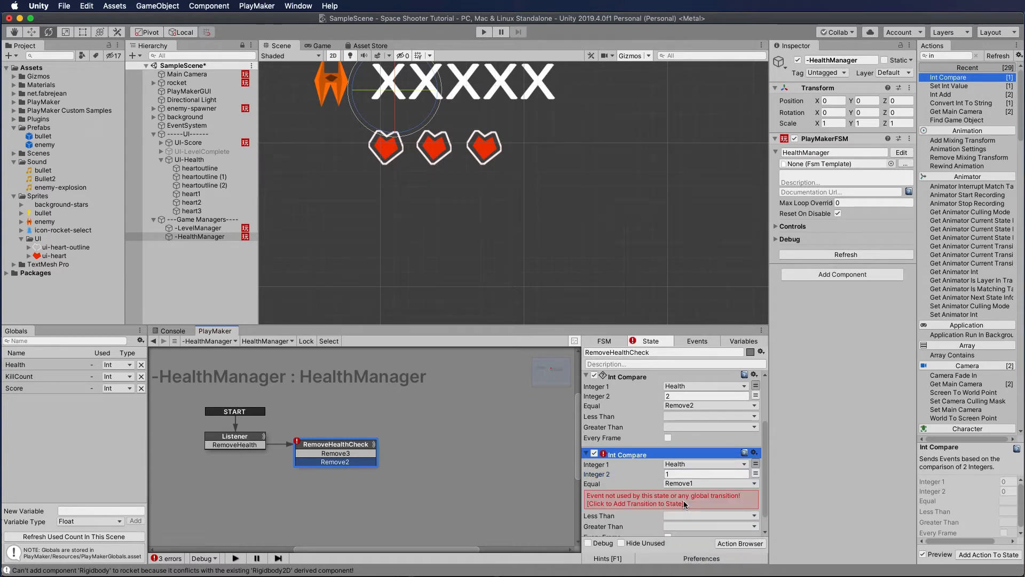
click(650, 494)
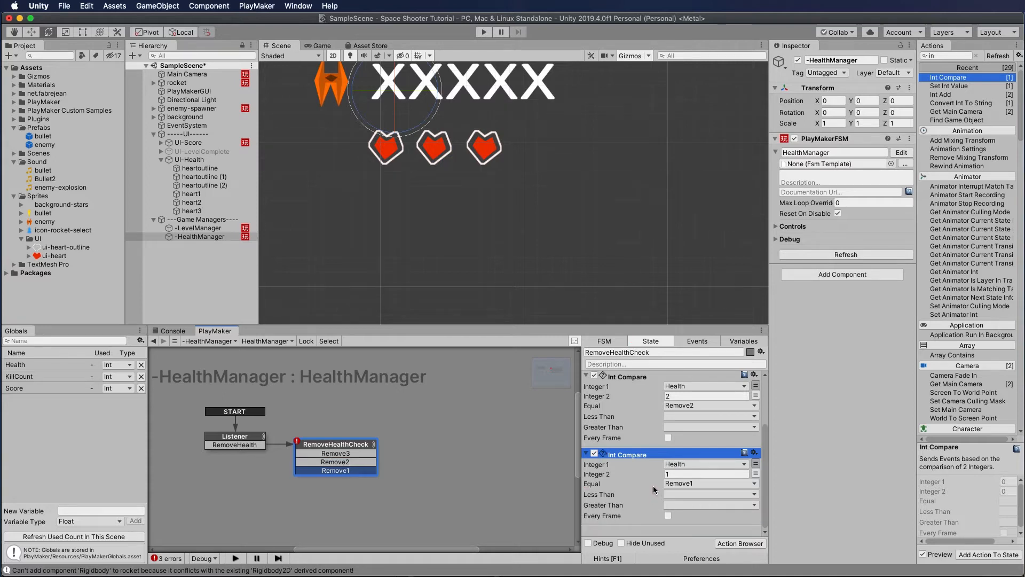
scroll(653, 485, up, 3)
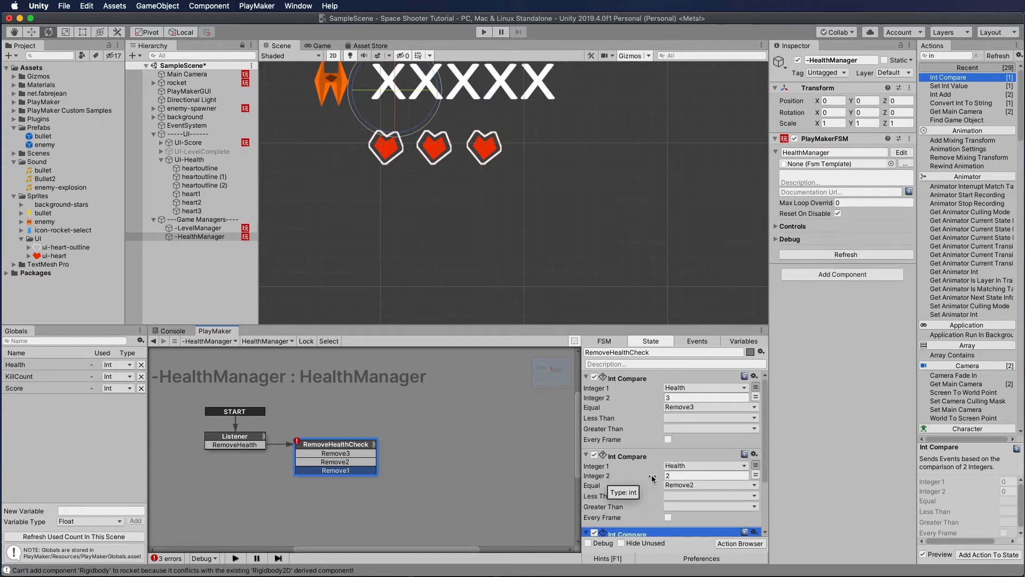
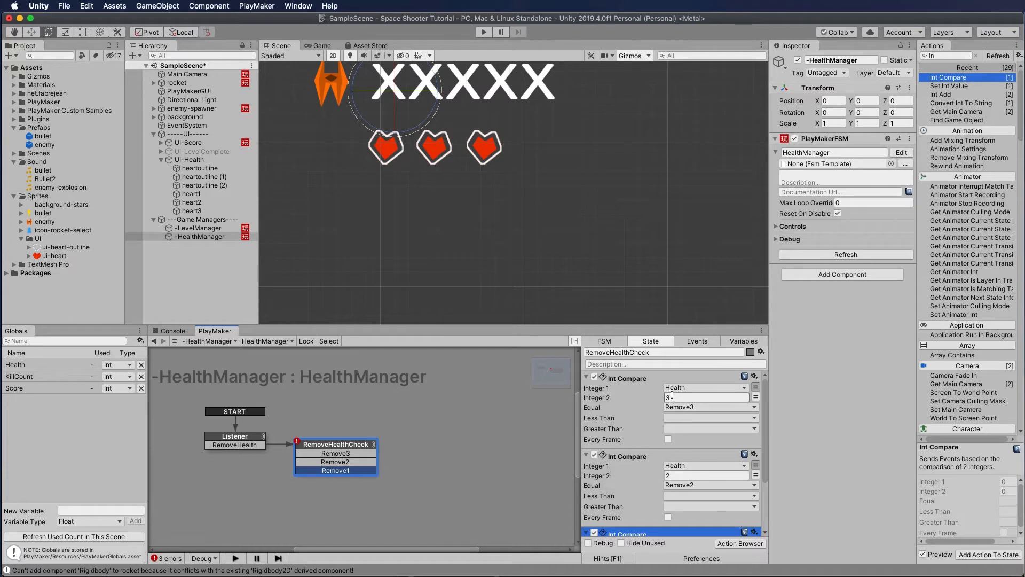
scroll(694, 483, down, 2)
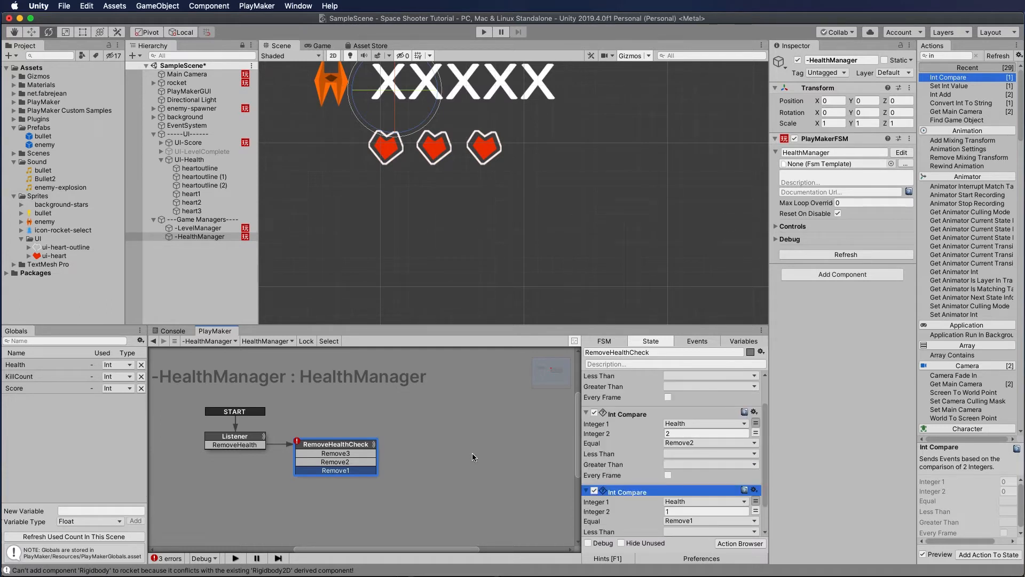
Add a state named Remove3 and link RemoveHealthCheck's Remove3 transition to it
right_click(409, 430)
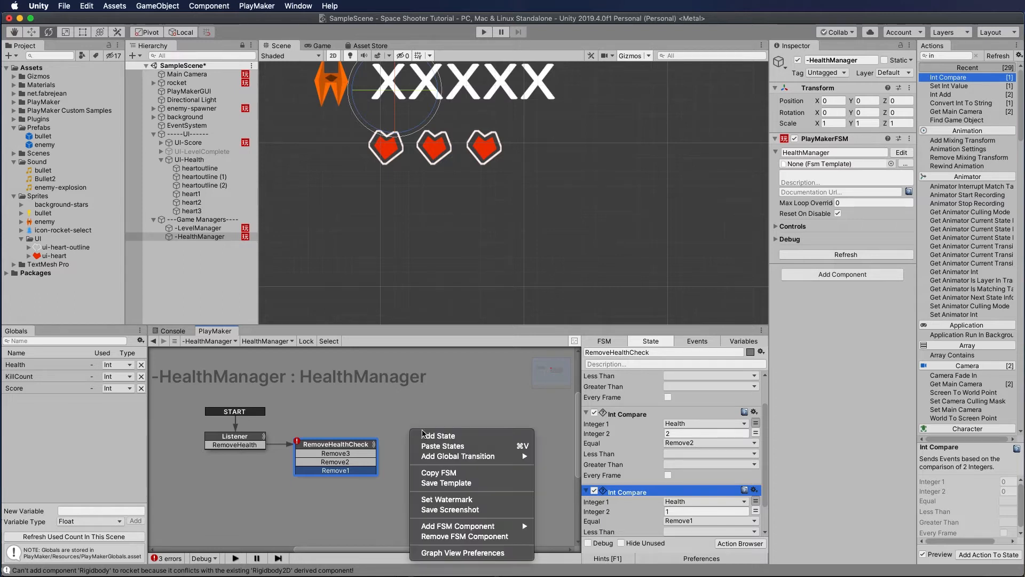
click(429, 436)
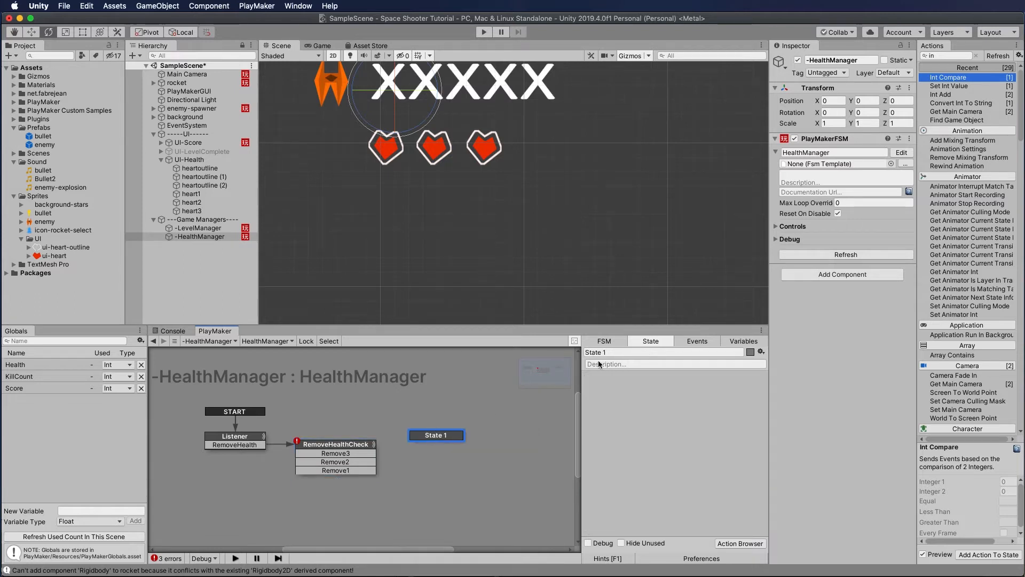
text(Remove3)
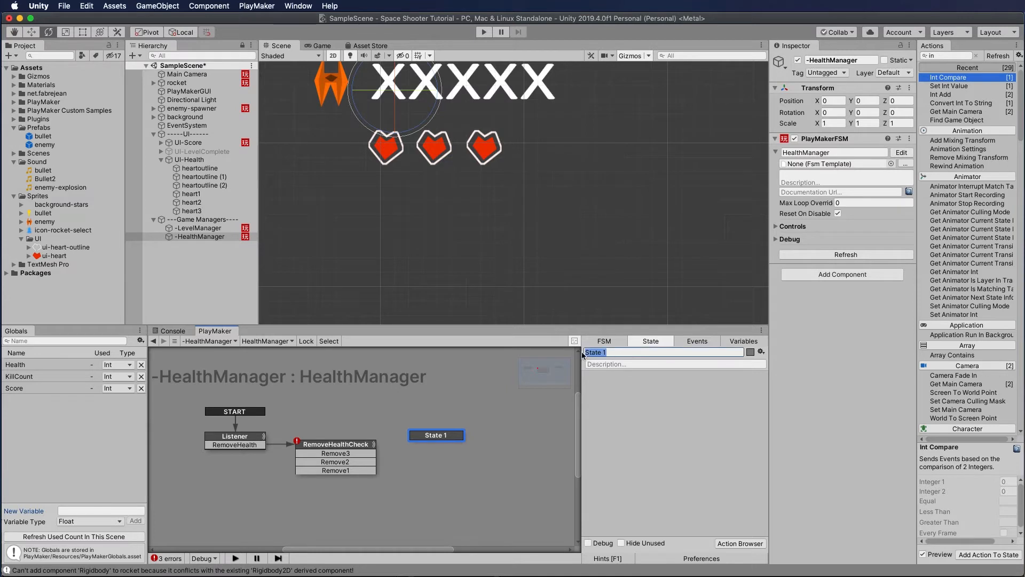
key(Return)
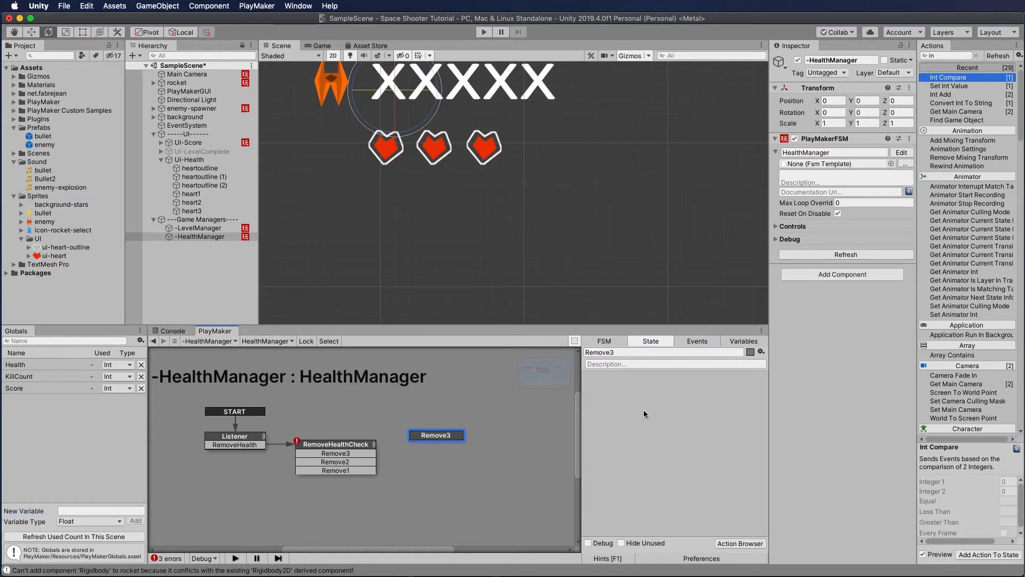
drag(335, 454, 435, 429)
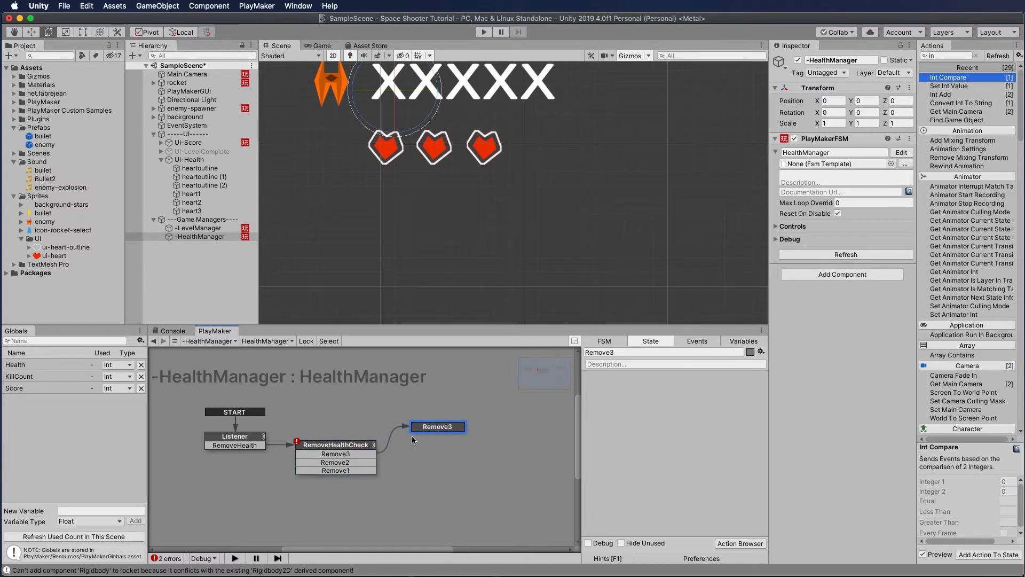
Add a state named Remove2 below the Remove3 state and link RemoveHealthCheck's Remove2 transition to it
right_click(443, 455)
click(460, 461)
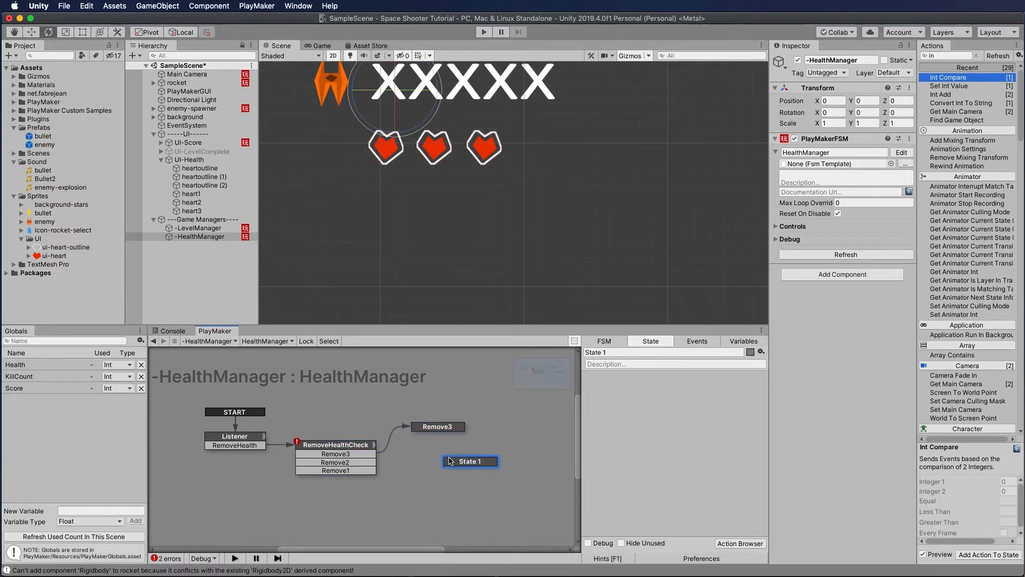
click(617, 352)
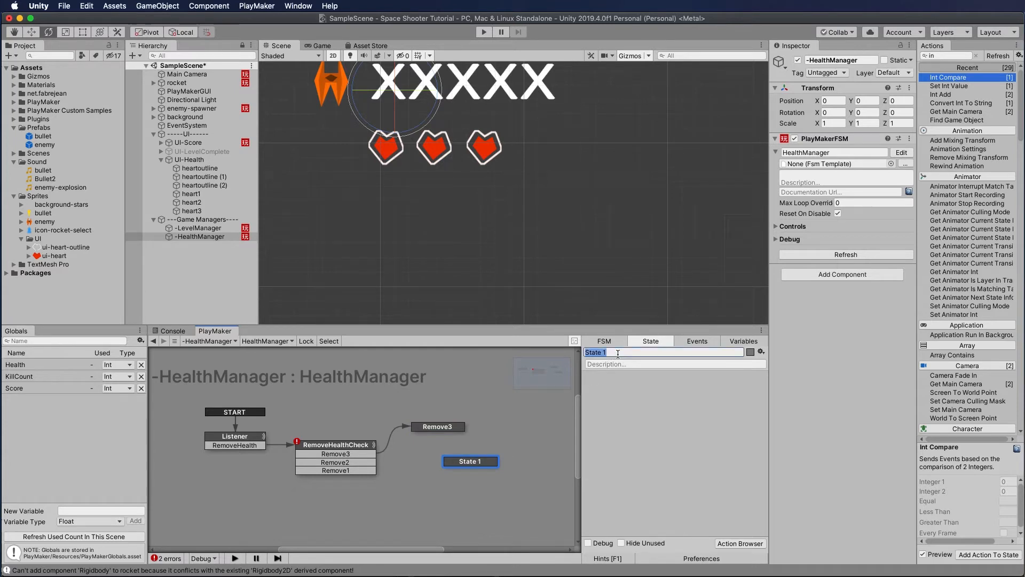
text(Remove3)
key(BackSpace)
text(2)
click(487, 452)
drag(475, 461, 447, 459)
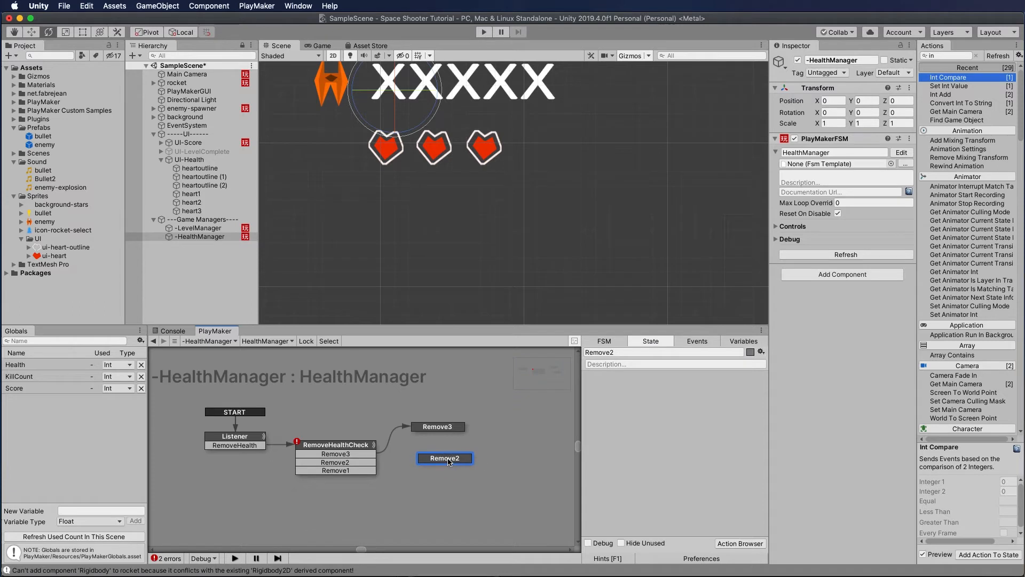
drag(359, 462, 422, 462)
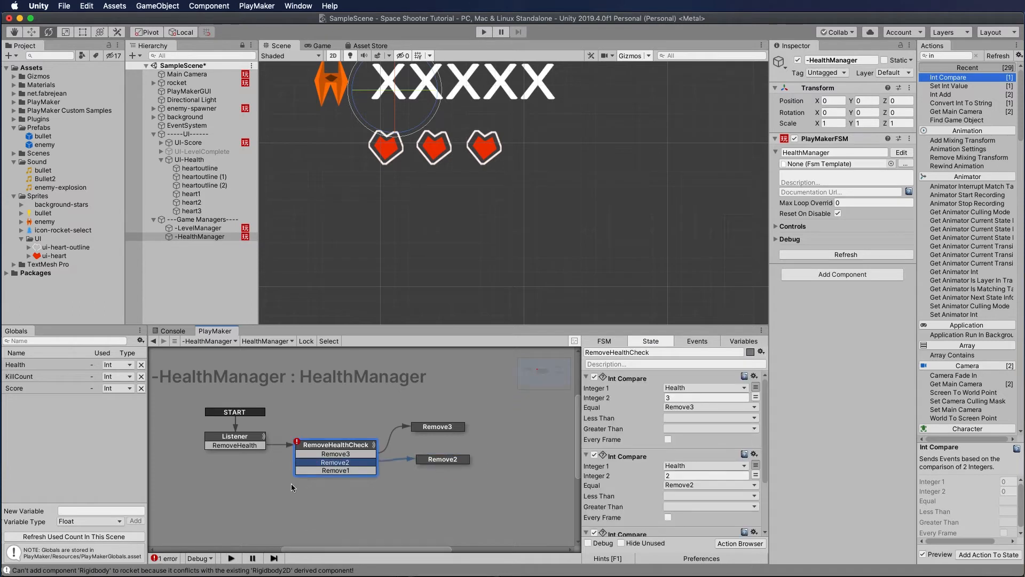
Add a state named Remove1 below the Remove2 state and link RemoveHealthCheck's Remove1 transition to it
right_click(445, 486)
click(453, 489)
click(607, 353)
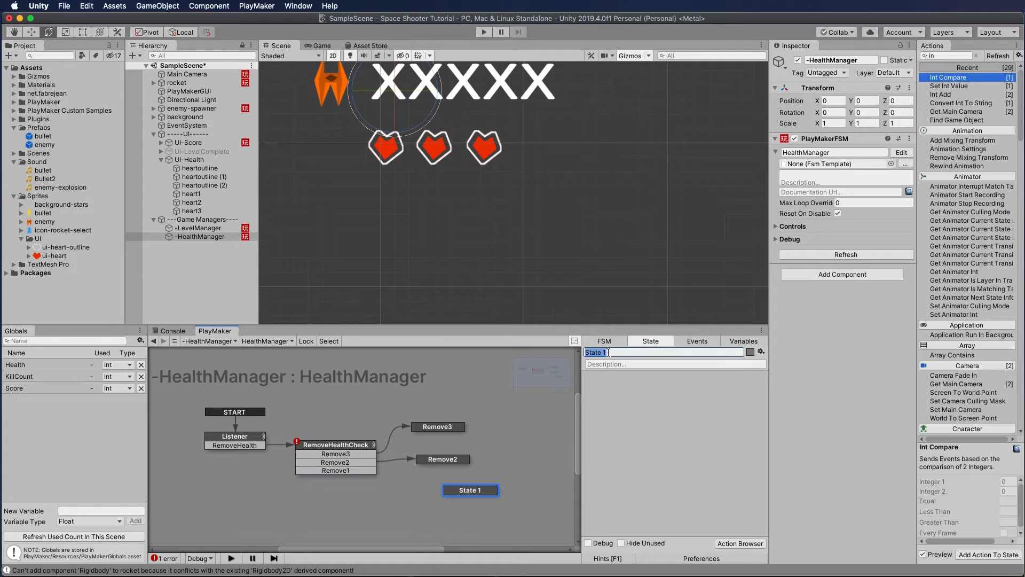
text(Remove3)
key(BackSpace)
text(1)
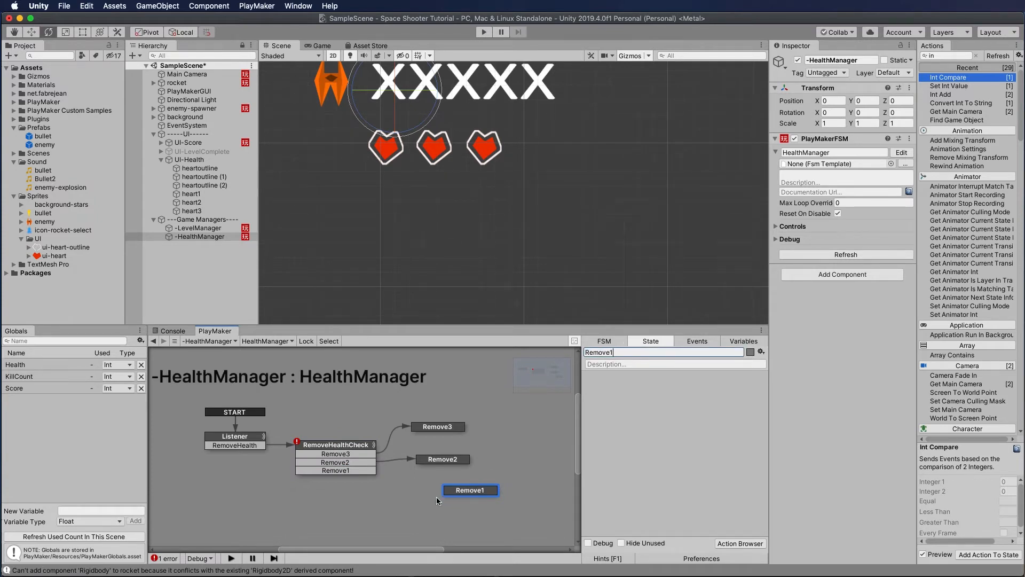
drag(458, 492, 421, 494)
drag(341, 470, 432, 494)
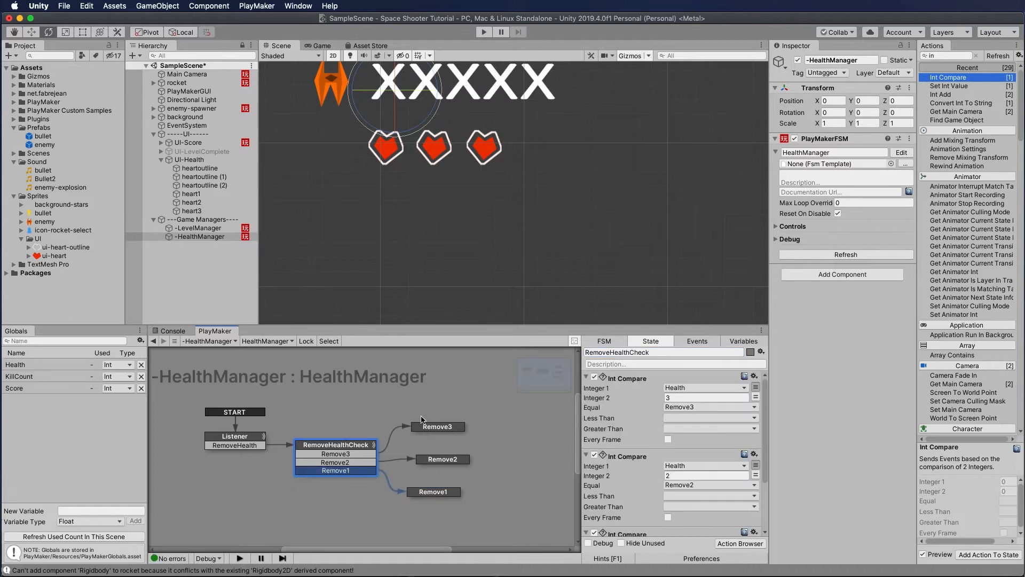
Add an Activate Game Object action to the Remove3 state
click(432, 431)
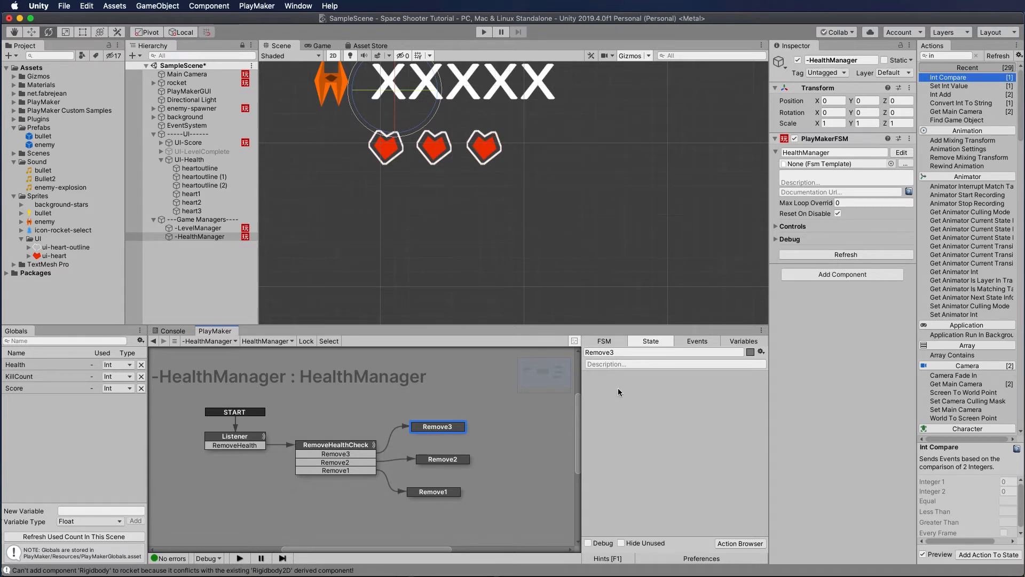
click(951, 54)
drag(952, 55, 776, 78)
text(act)
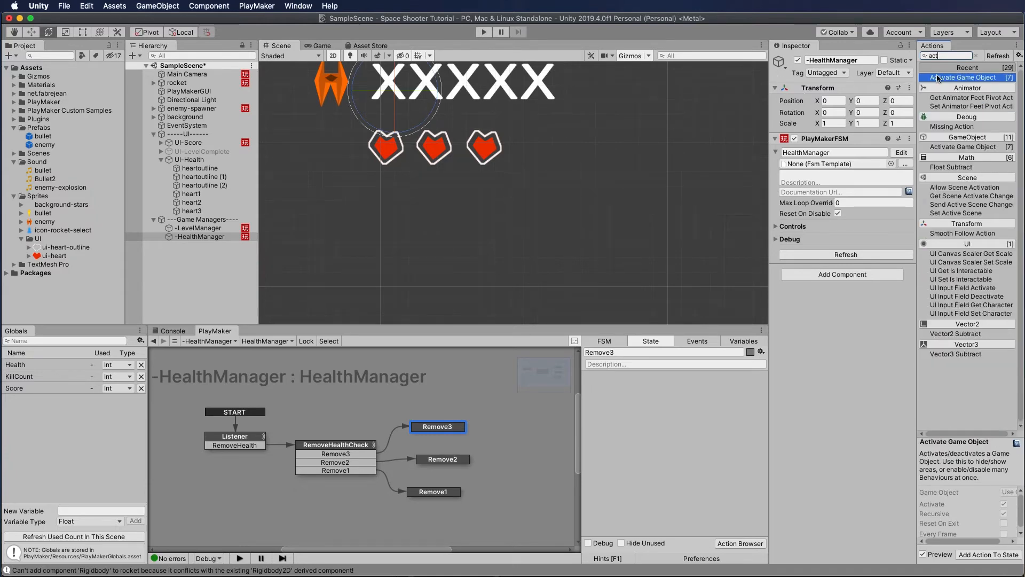
drag(940, 78, 637, 407)
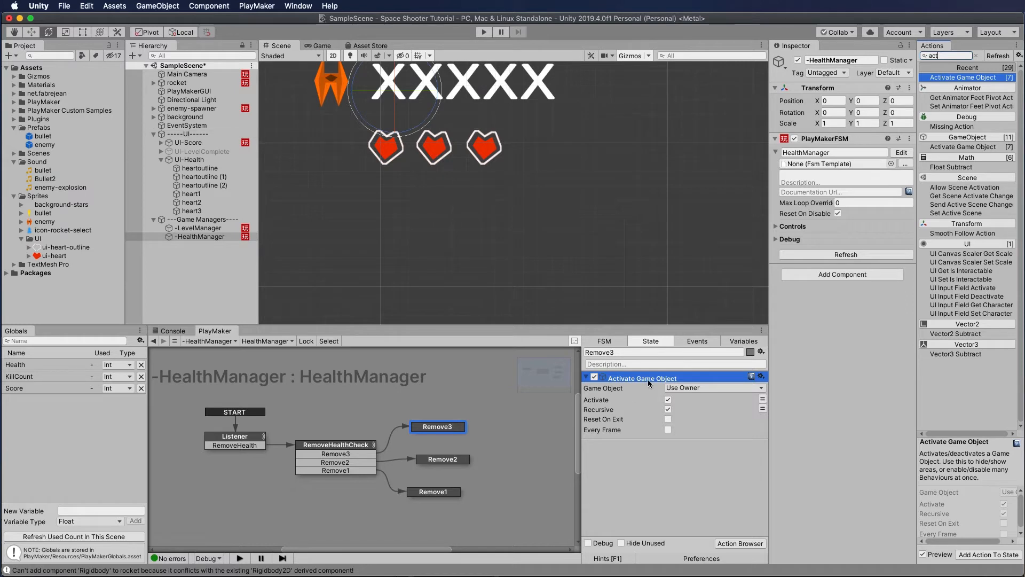
Specify heart3 as the Activate Game Object action's target and turn off its Activate option
click(681, 388)
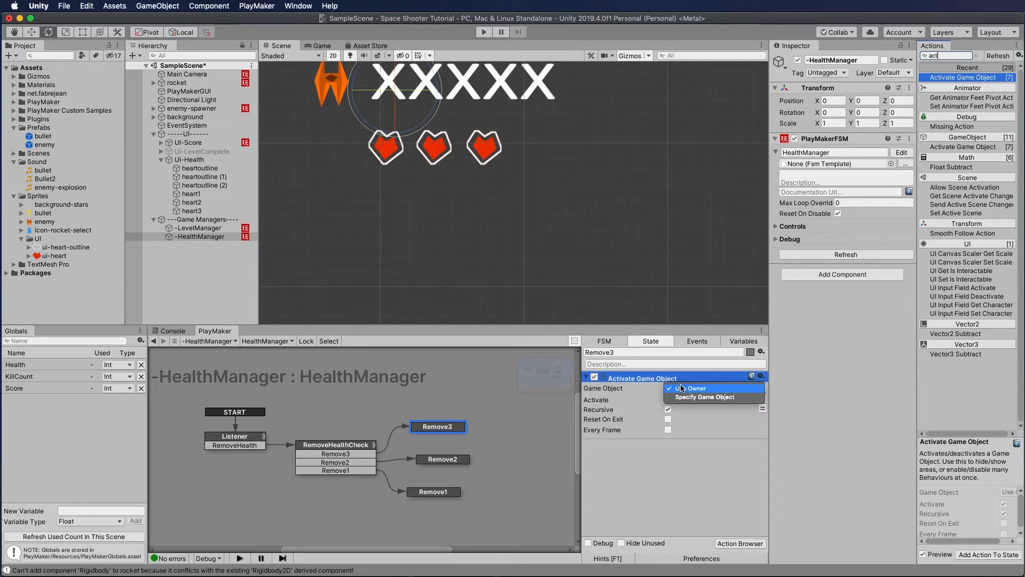
click(688, 398)
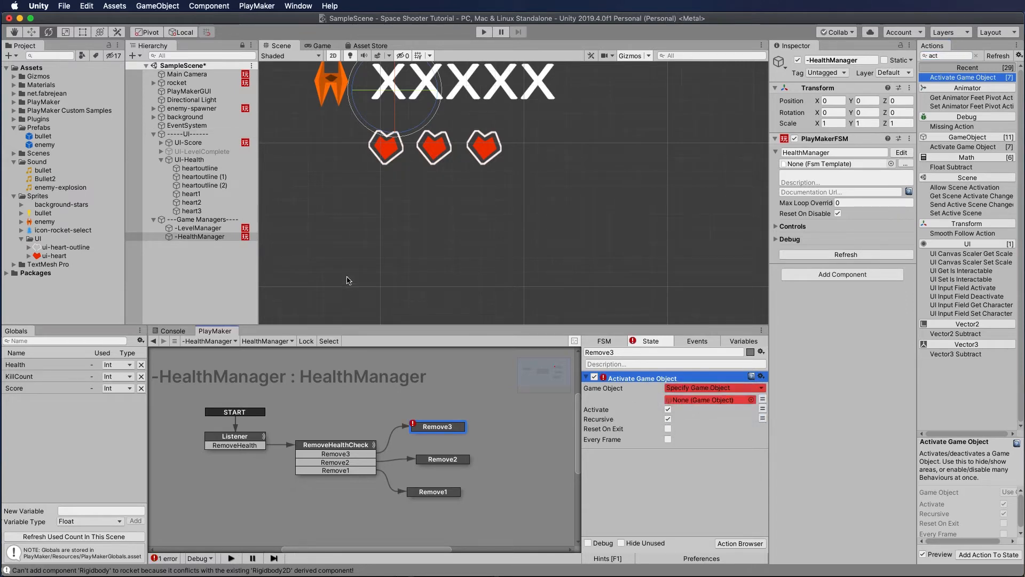
drag(189, 211, 697, 403)
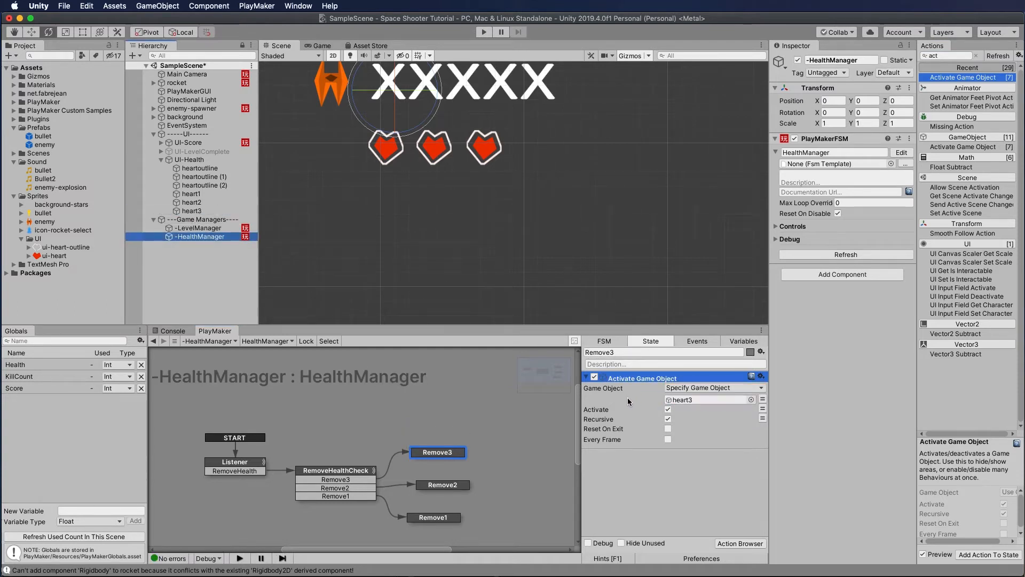
click(668, 409)
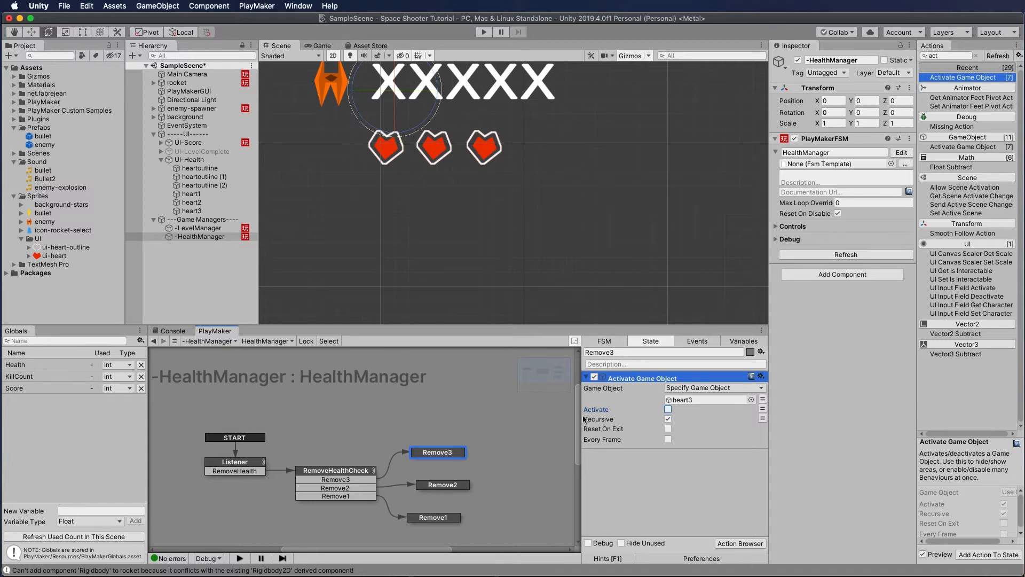
Add a Set Int Value action to the Remove3 state that sets the global Health variable to 2
click(952, 56)
text(set)
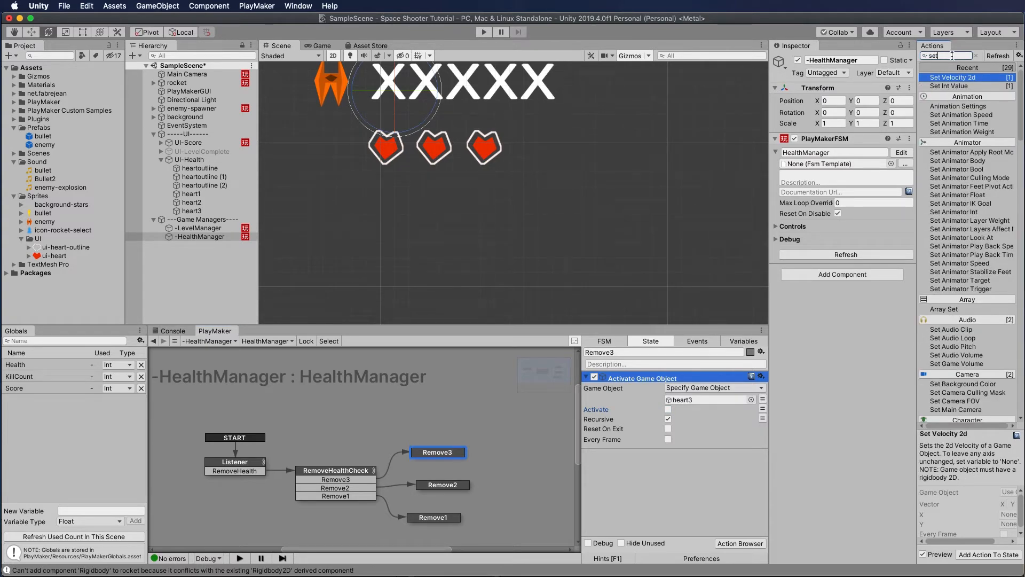
drag(955, 86, 670, 488)
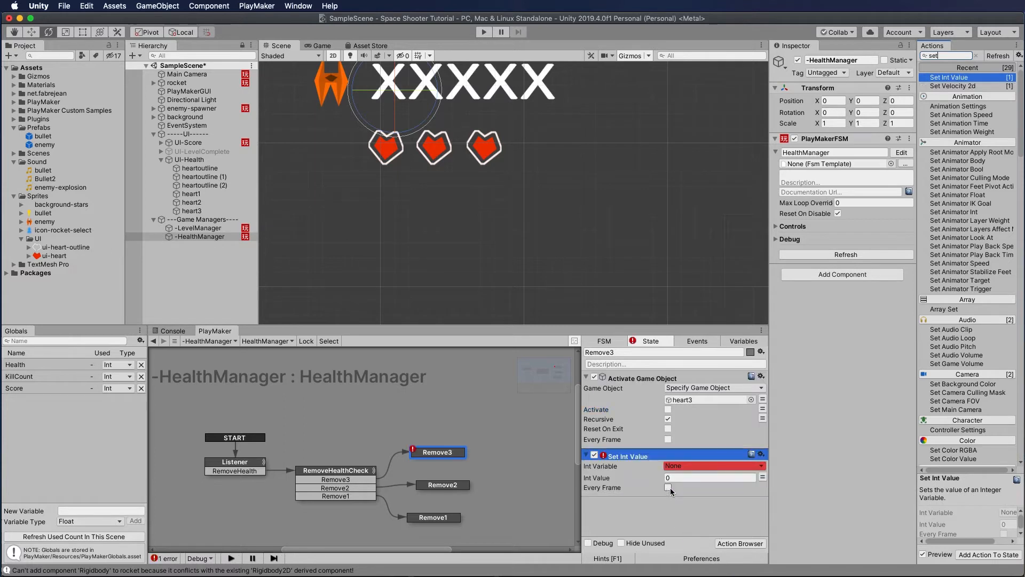
click(677, 468)
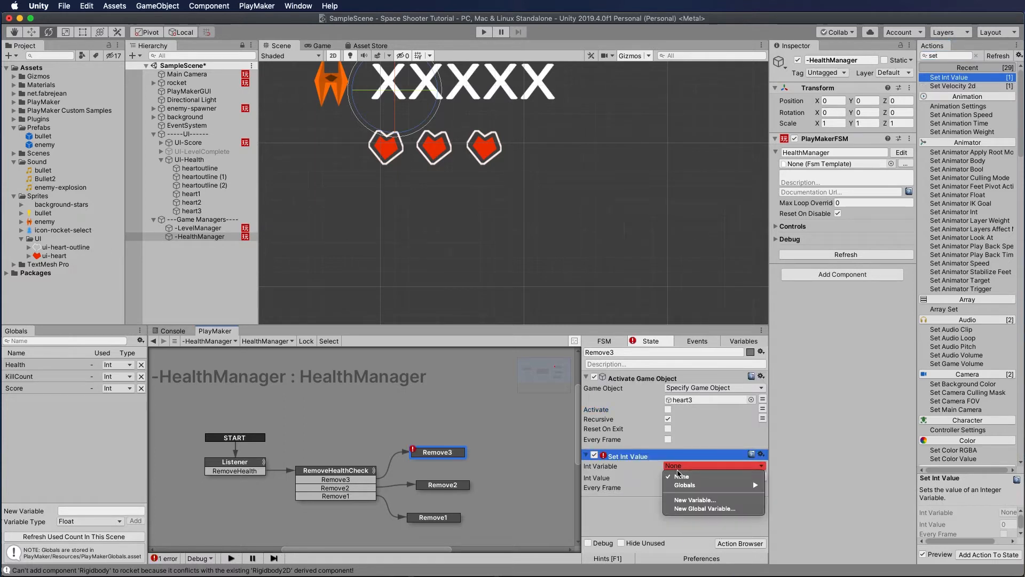
mouse_move(686, 485)
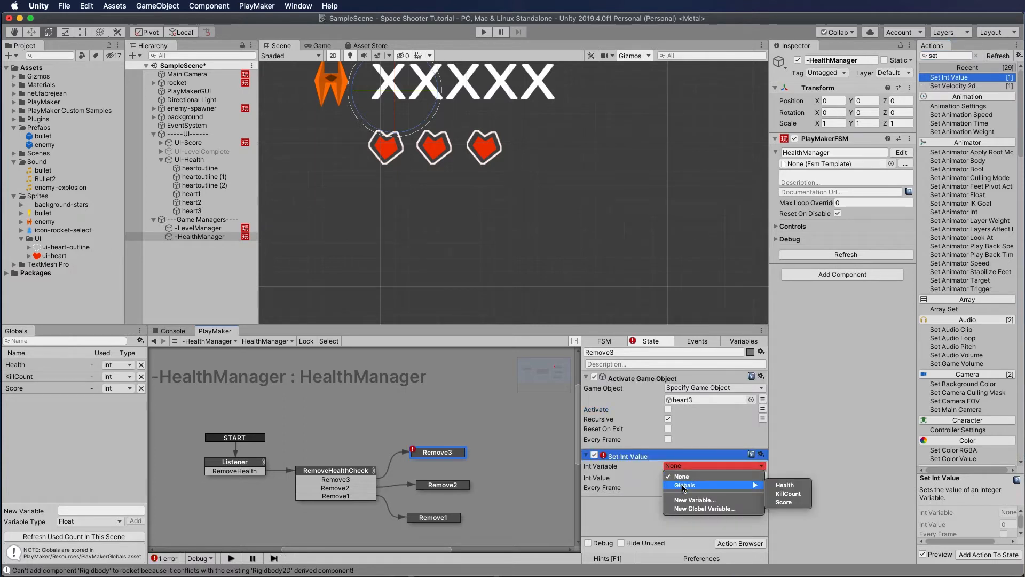
click(785, 486)
click(715, 477)
text(2)
key(Return)
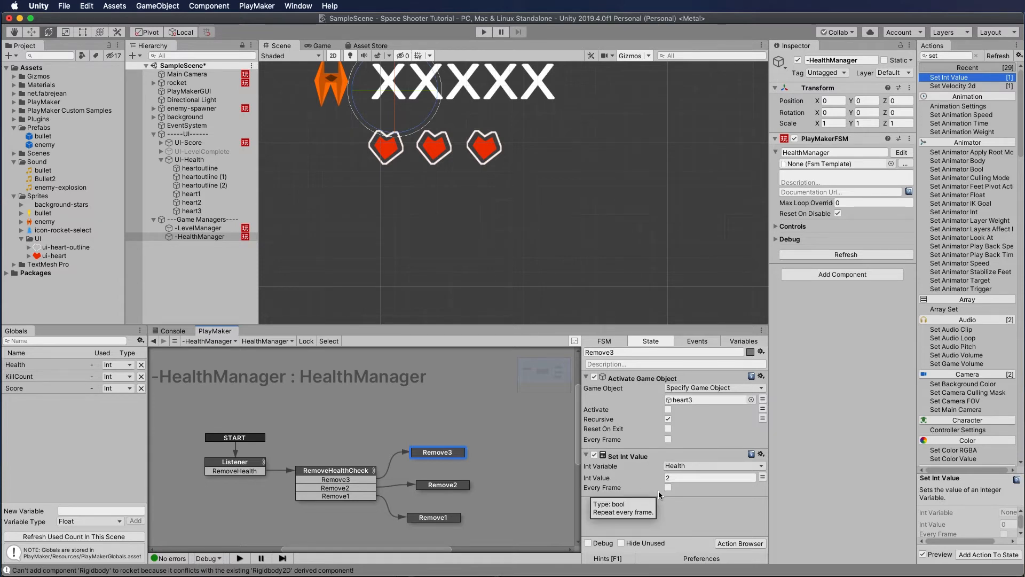
Add a FINISHED transition to the Remove3 state
right_click(432, 451)
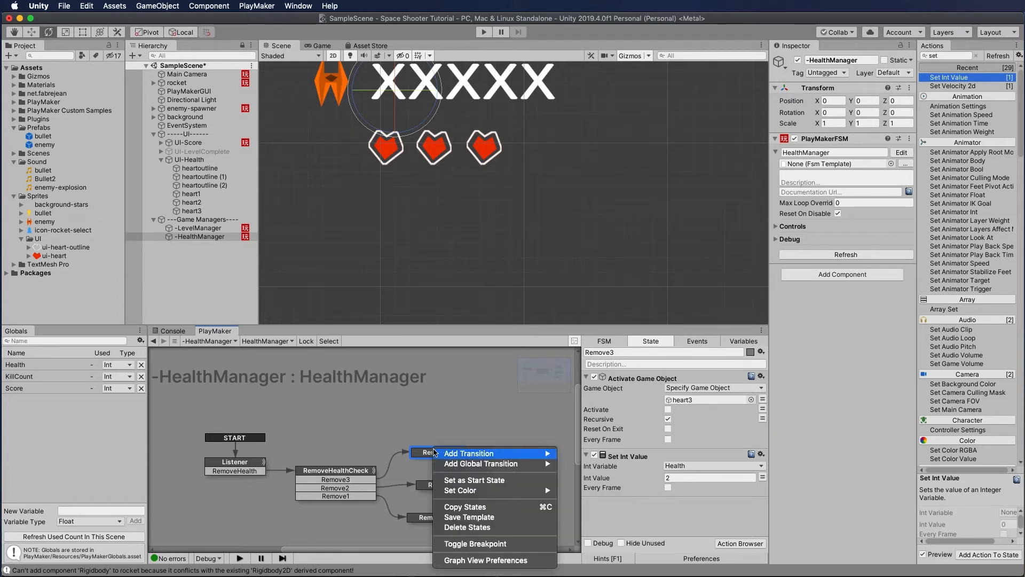
mouse_move(454, 453)
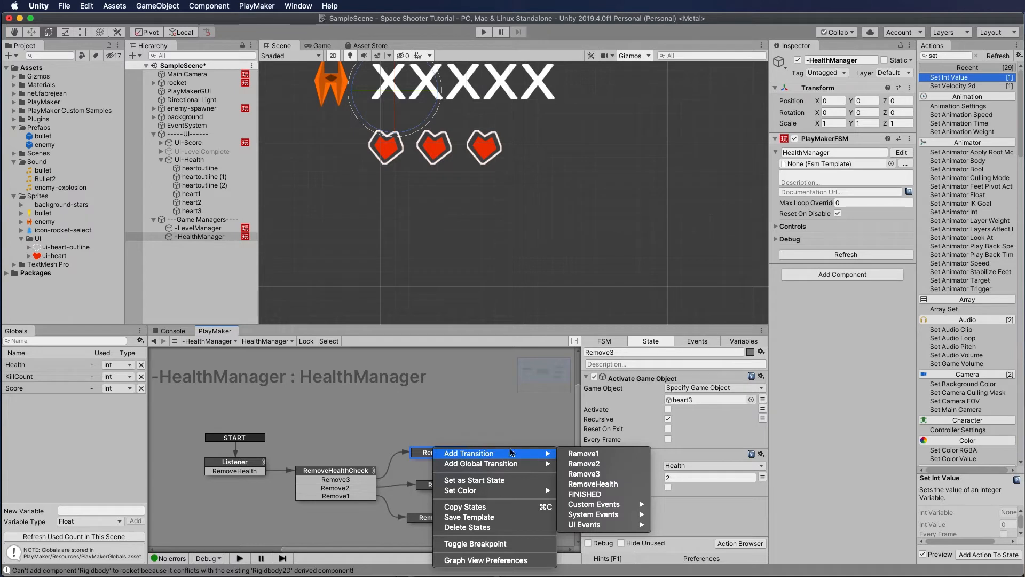
click(587, 494)
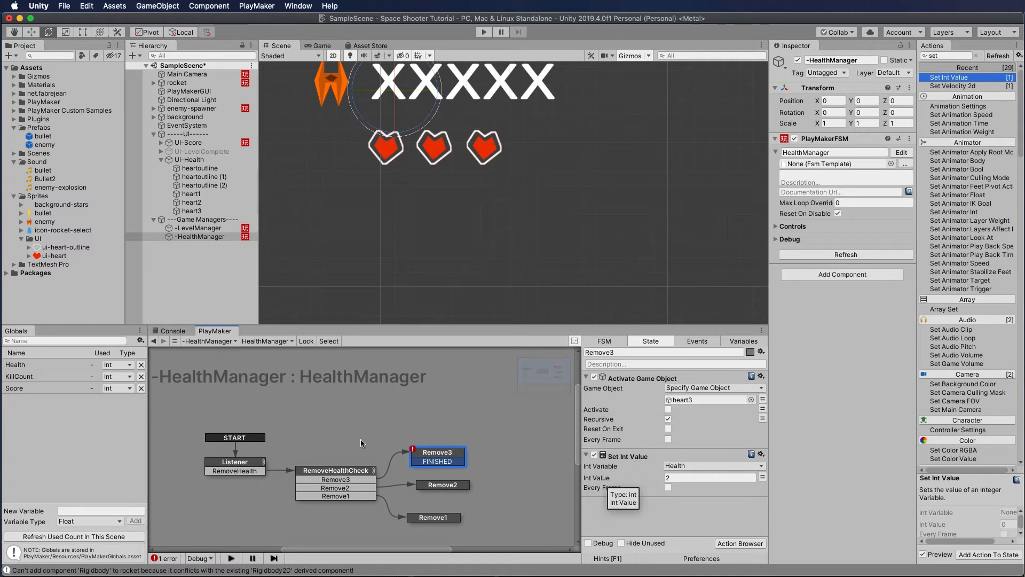
Link Remove3's FINISHED transition to the Listener state and rearrange RemoveHealthCheck and the three Remove states into a tidier layout
drag(442, 464, 249, 472)
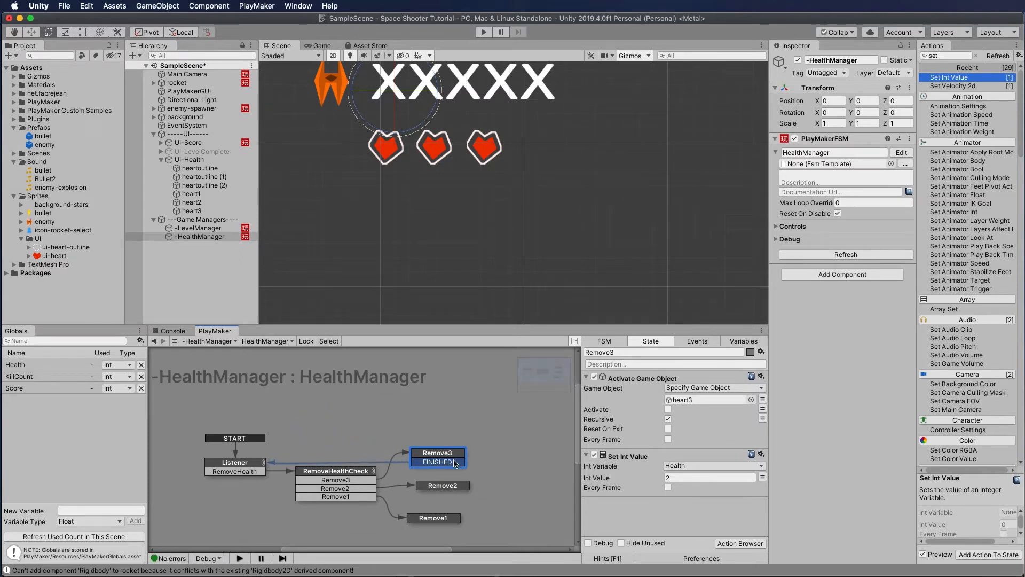
drag(315, 471, 213, 504)
drag(444, 454, 387, 424)
drag(445, 488, 387, 478)
drag(430, 517, 371, 523)
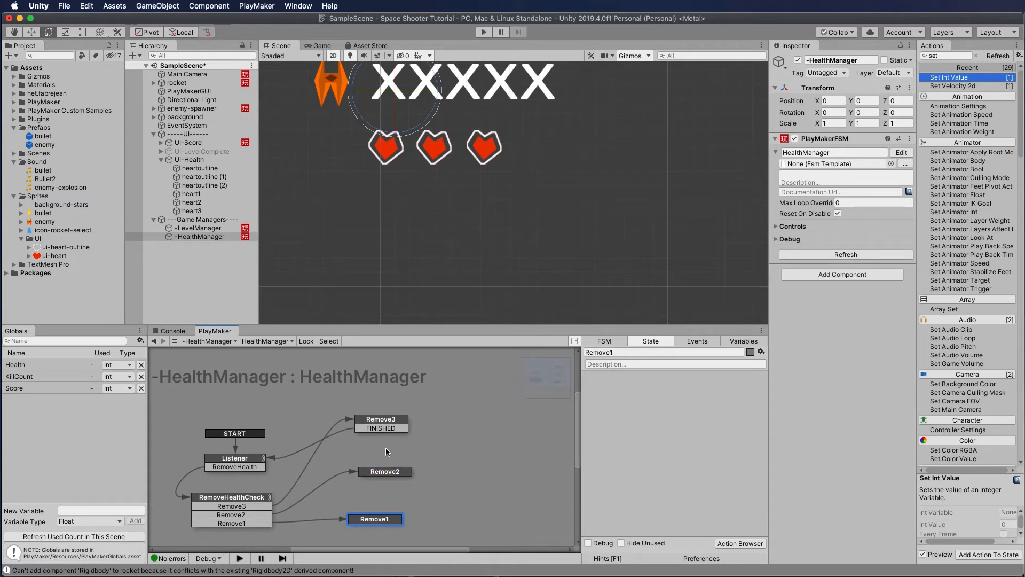
Copy the Activate Game Object and Set Int Value actions from the Remove3 state into the Remove2 state
click(390, 420)
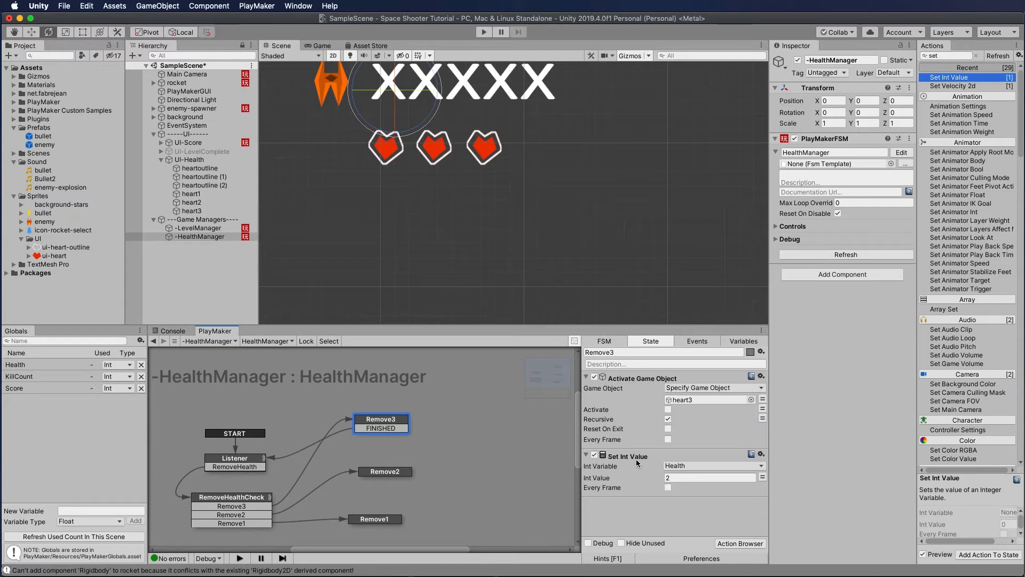
click(643, 379)
shift+click(627, 456)
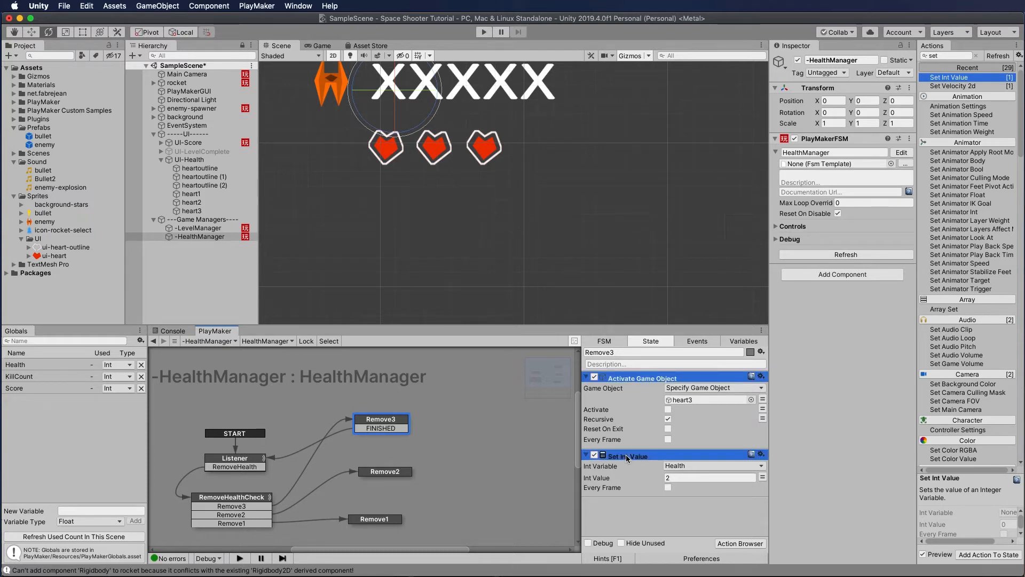
click(390, 473)
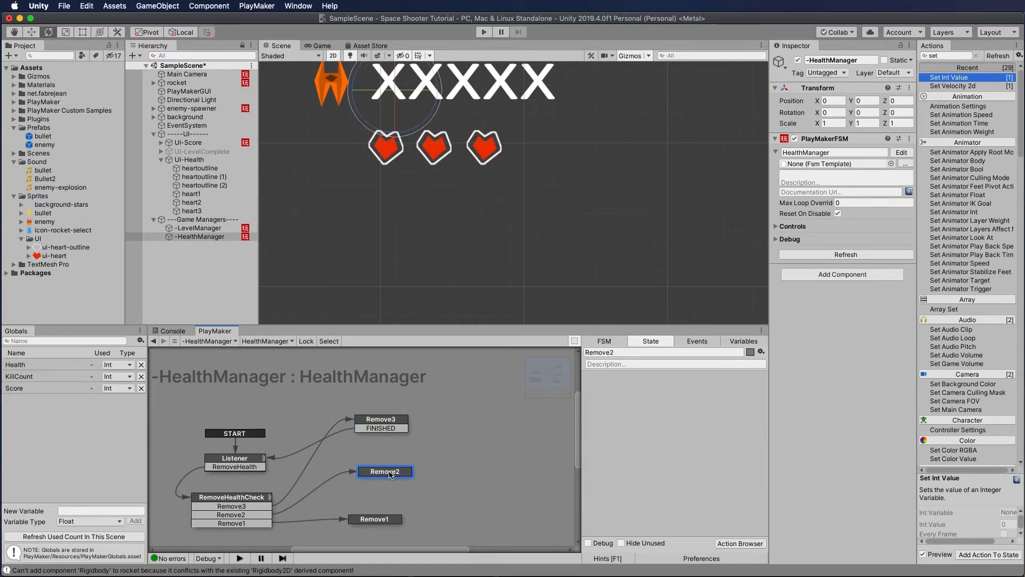
key(super+v)
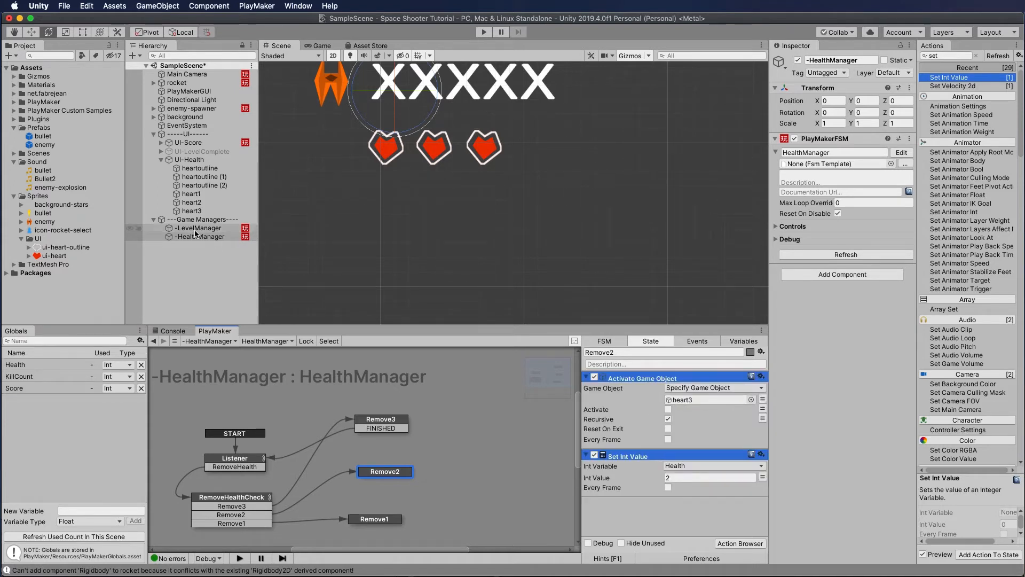
In the Remove2 state, target heart2 in Activate Game Object and set the Health Int Value to 1
drag(188, 205, 698, 401)
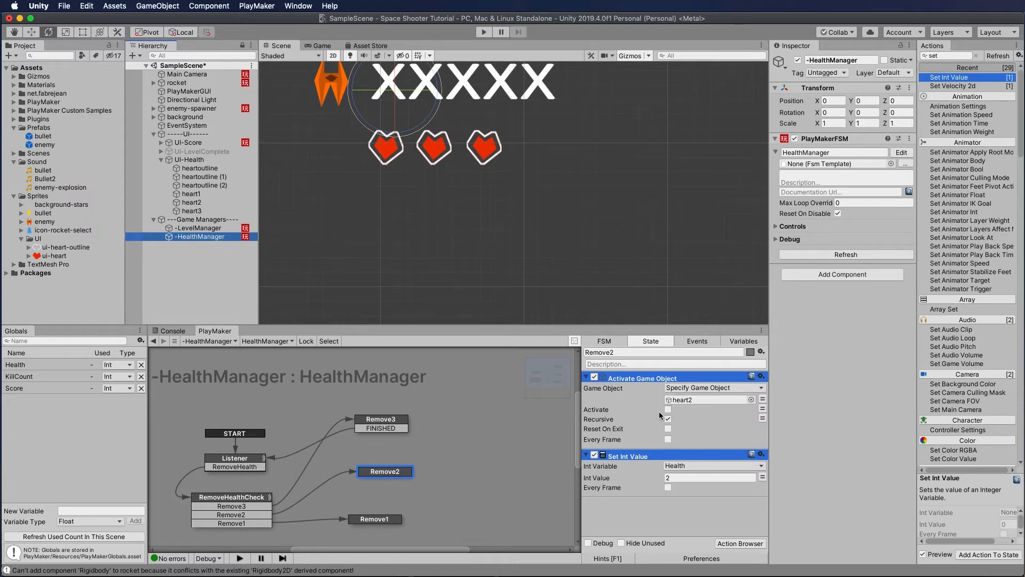
click(674, 477)
text(1)
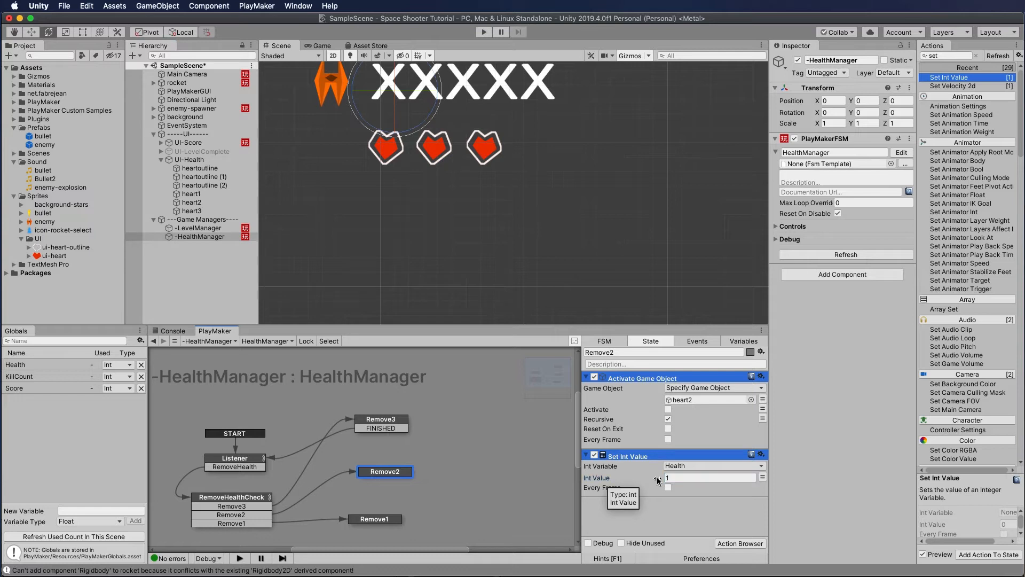
Add a FINISHED transition to the Remove2 state, link it to the Listener state and align Remove2 under Remove3
right_click(367, 476)
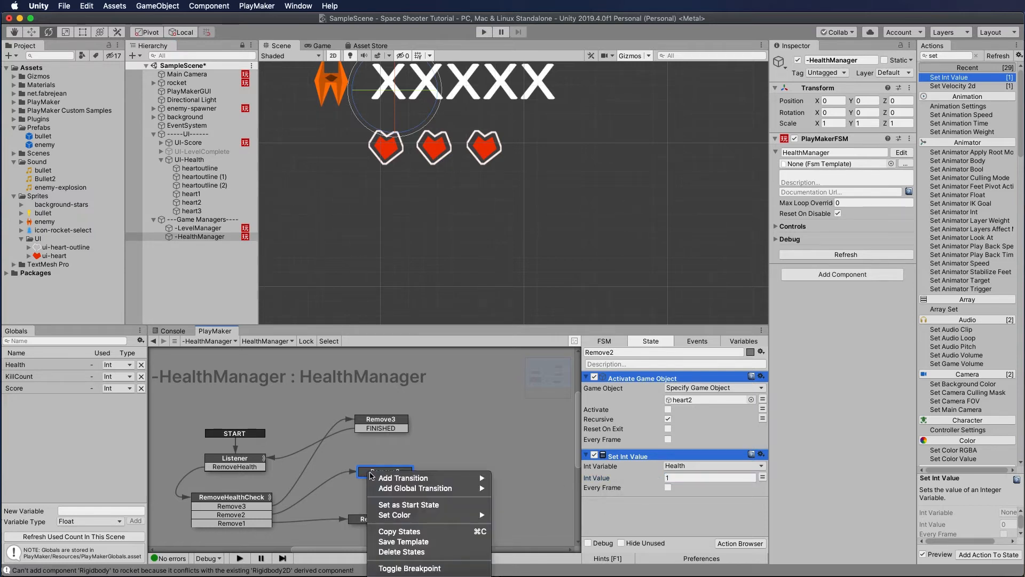
mouse_move(406, 477)
click(517, 478)
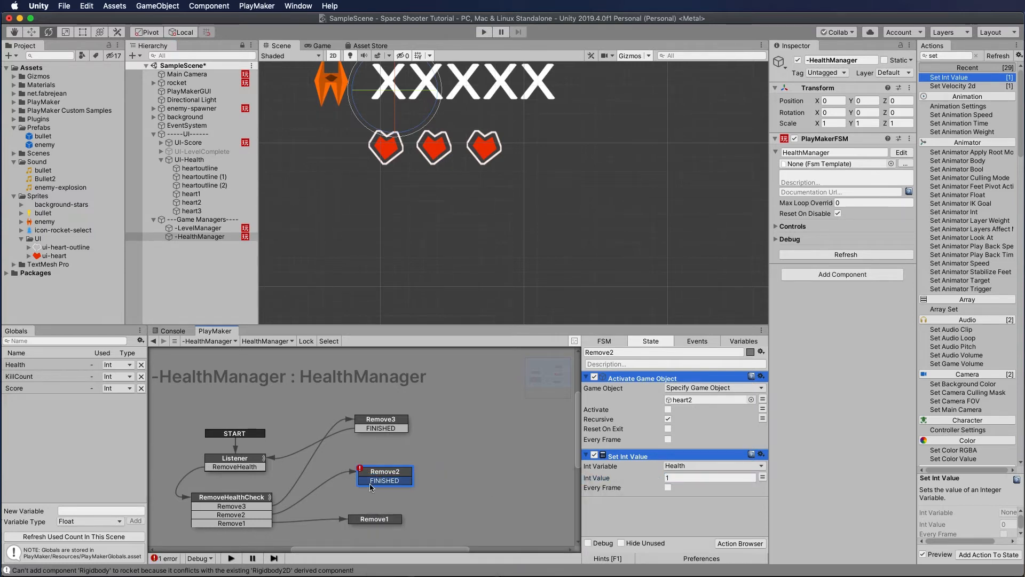
drag(384, 479, 256, 458)
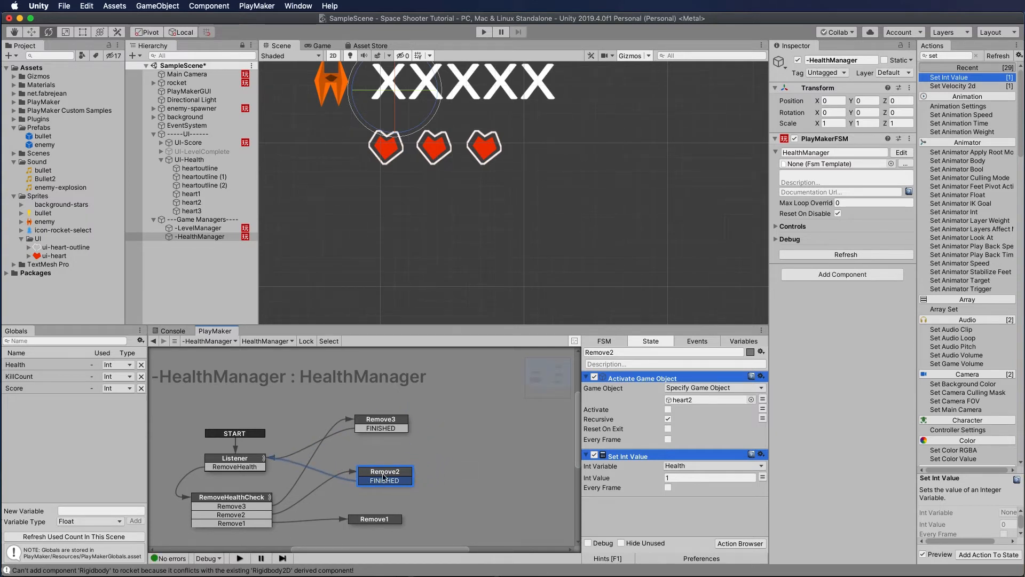
drag(385, 474, 381, 470)
Paste the copied actions into the Remove1 state and set heart1 as the Activate Game Object action's target
drag(376, 522, 380, 514)
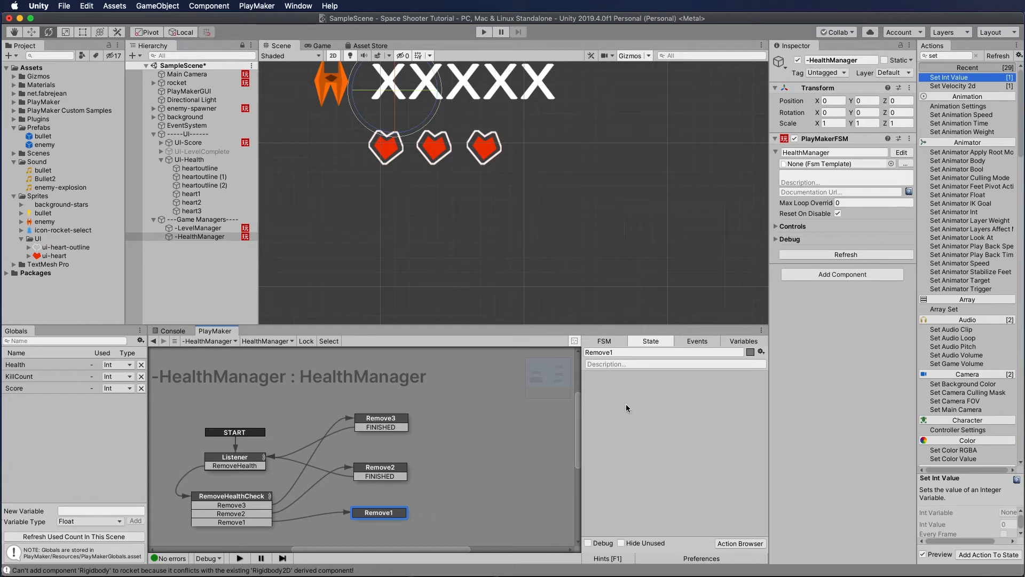
key(super+v)
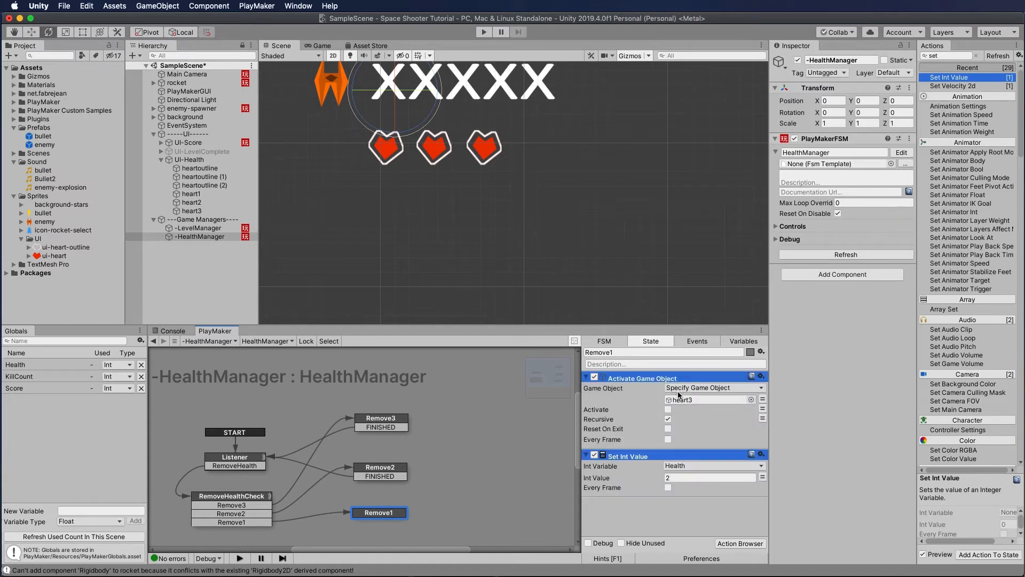
click(178, 210)
click(176, 195)
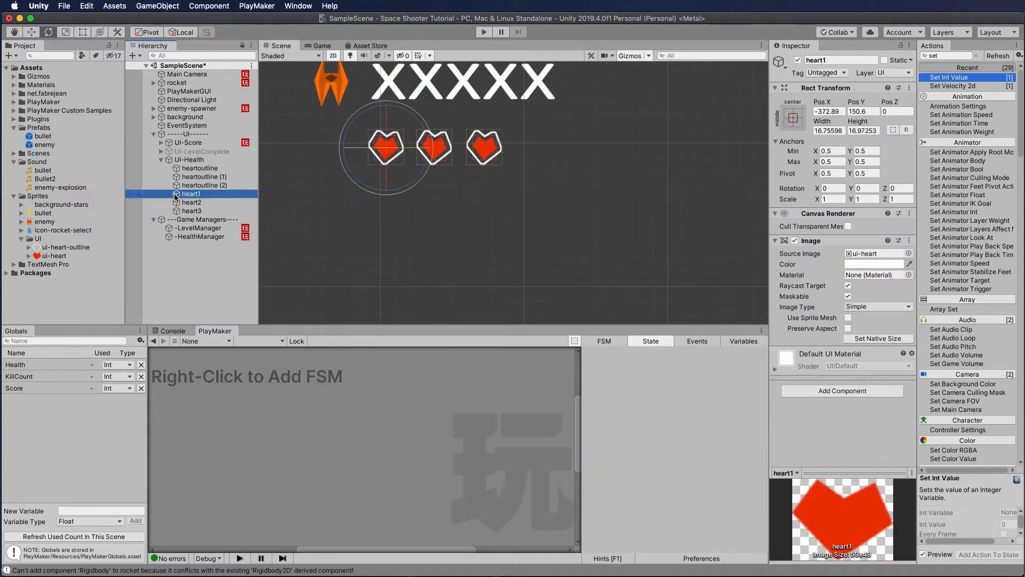
click(177, 236)
mouse_move(188, 194)
mouse_down()
mouse_move(499, 301)
mouse_move(684, 405)
mouse_up()
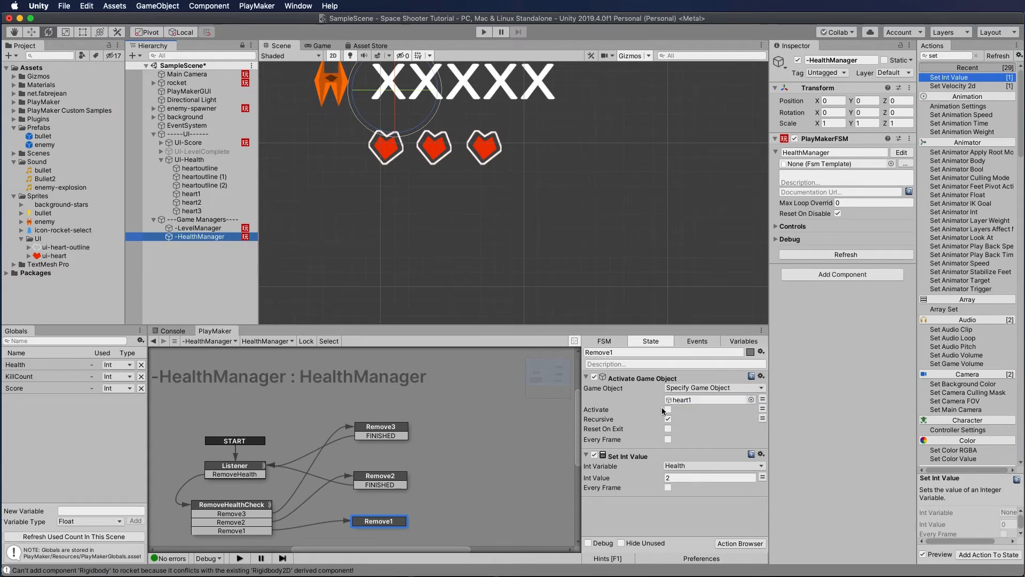
Delete the Set Int Value action from the Remove1 state
drag(662, 478, 660, 478)
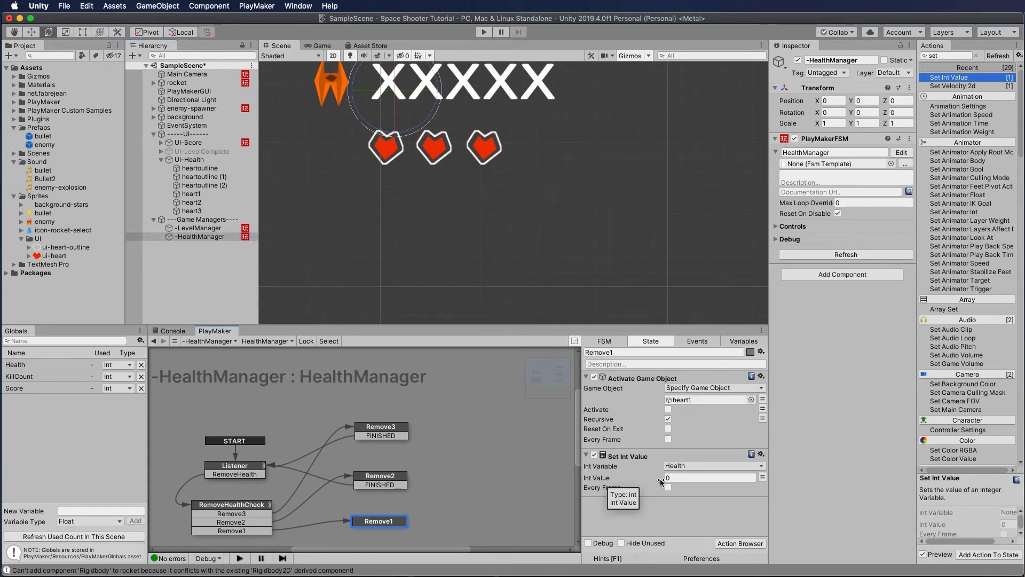
click(640, 455)
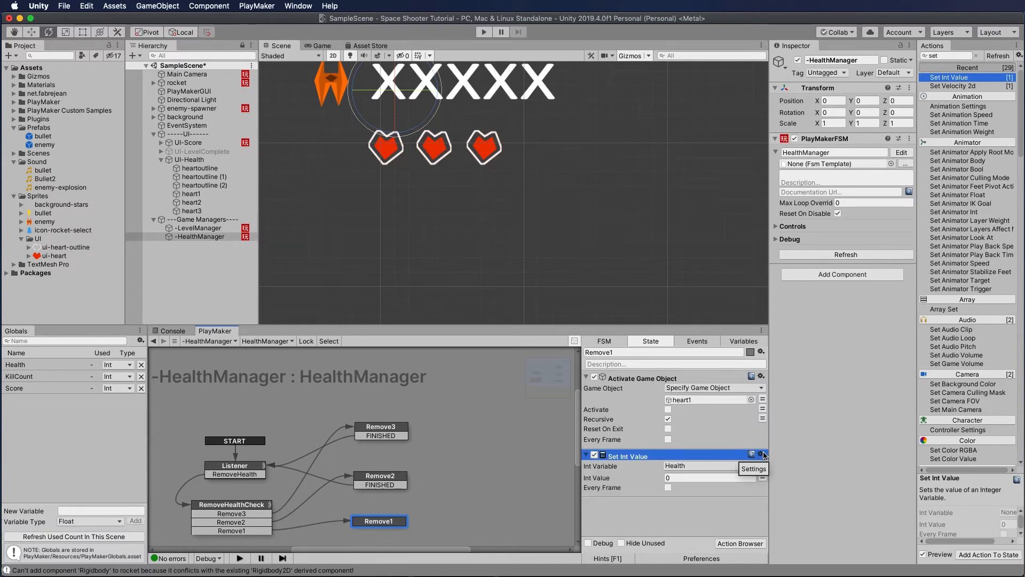
key(Delete)
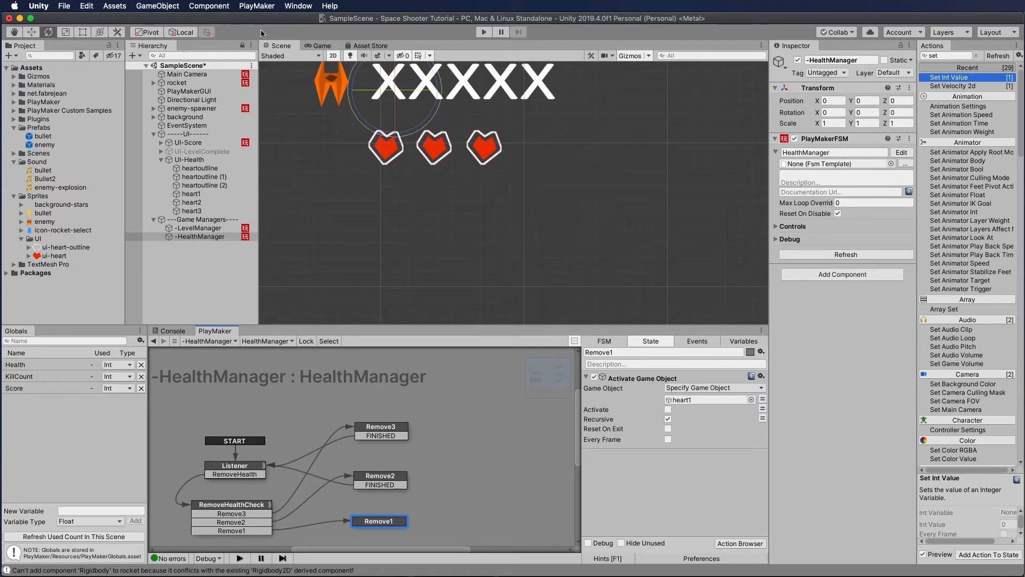
Add a FINISHED transition to the Remove1 state and link it to the Listener state
right_click(380, 524)
key(Escape)
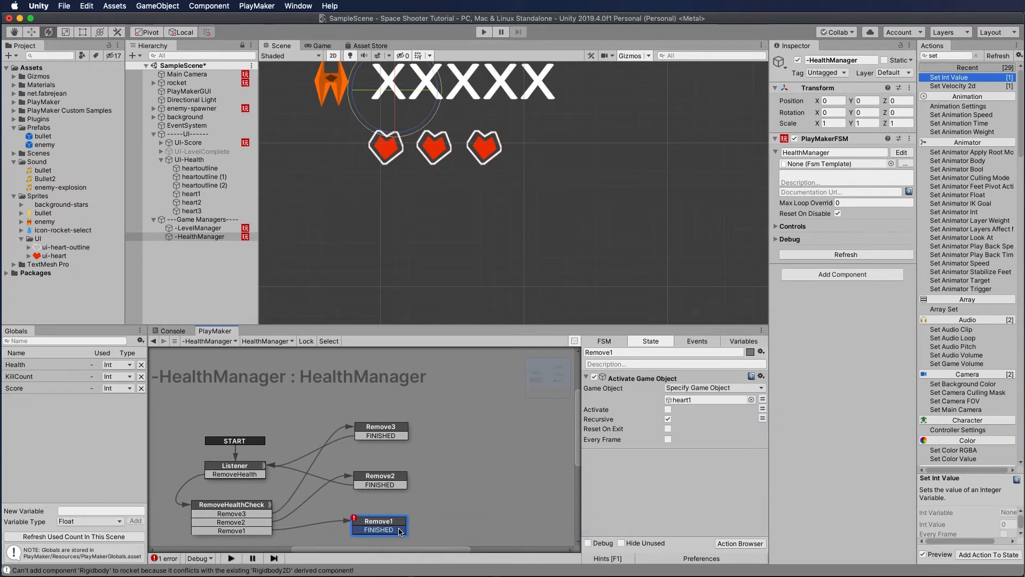
drag(380, 529, 235, 467)
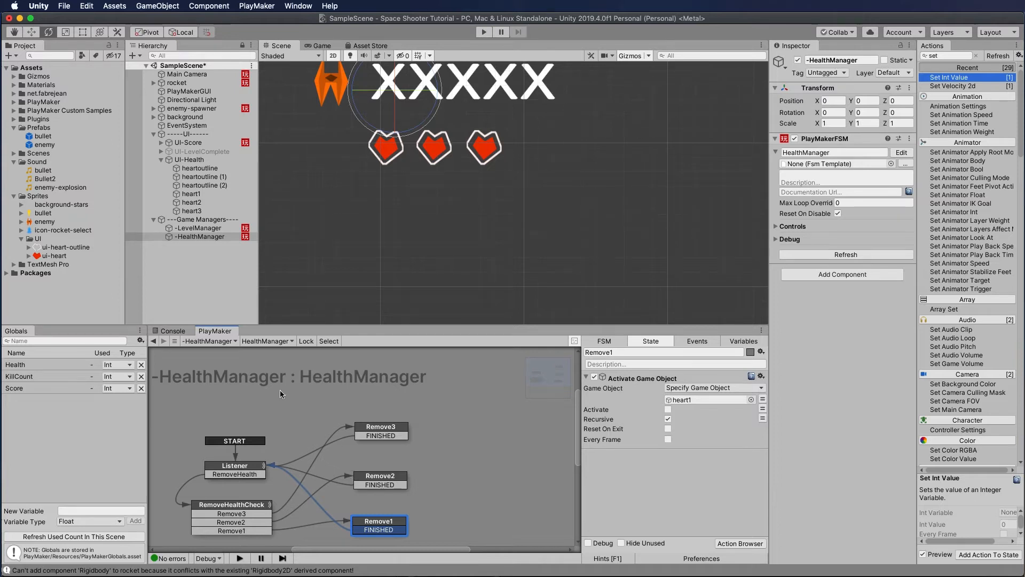
Collapse the UI-Health group and create a new UI Canvas under the -----UI------ object
scroll(536, 290, down, 10)
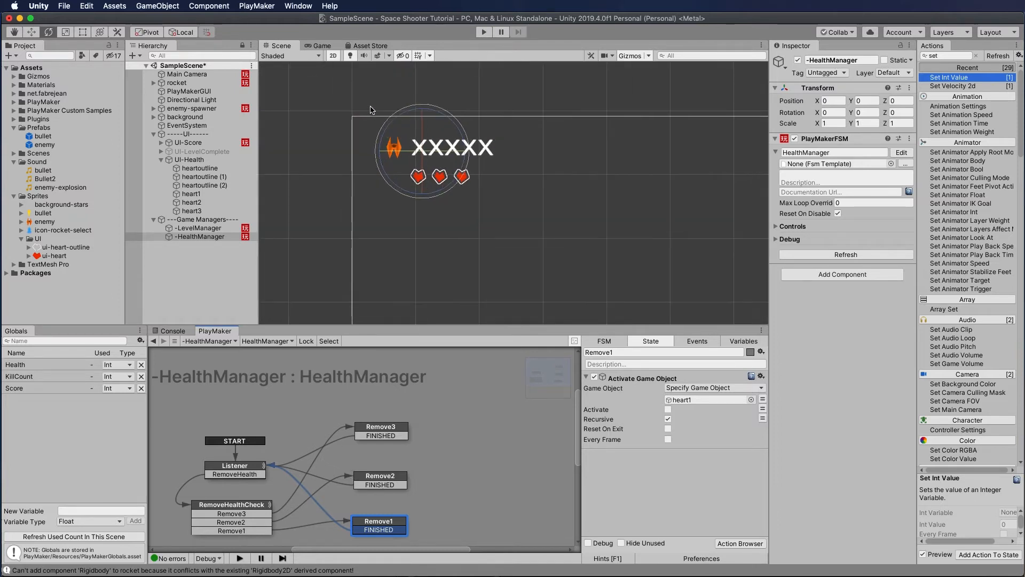
click(161, 160)
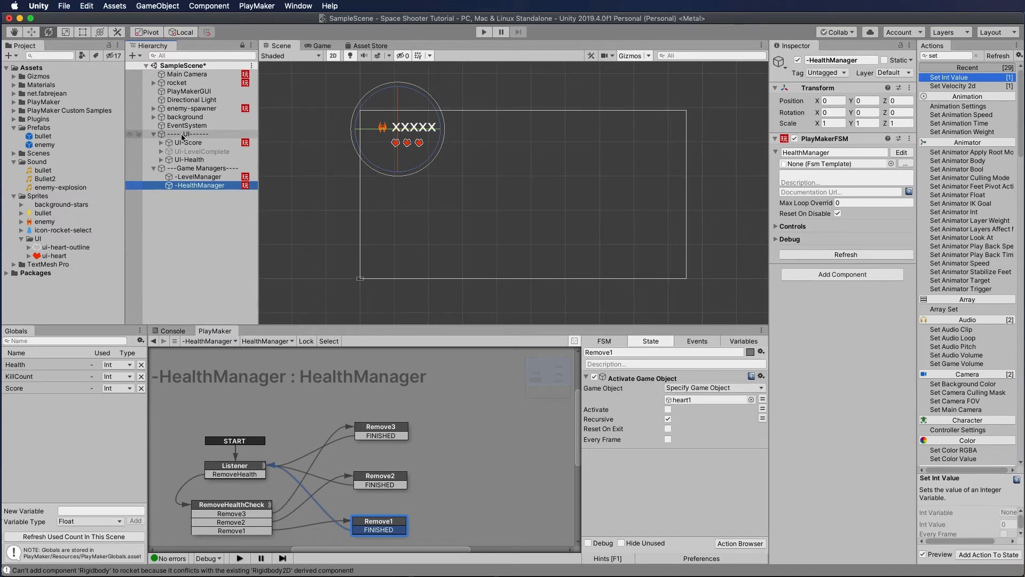
right_click(178, 132)
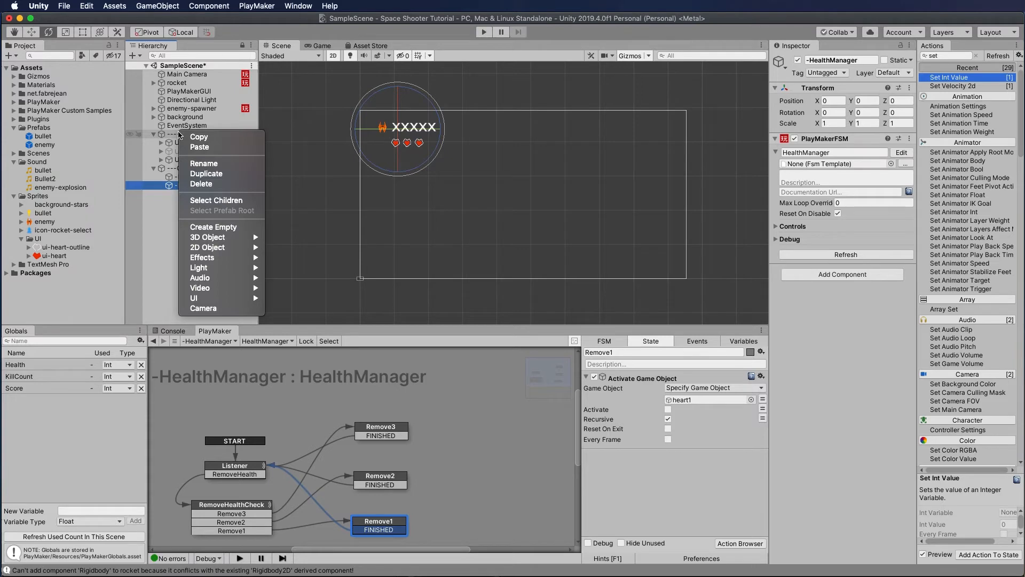
click(184, 144)
right_click(184, 135)
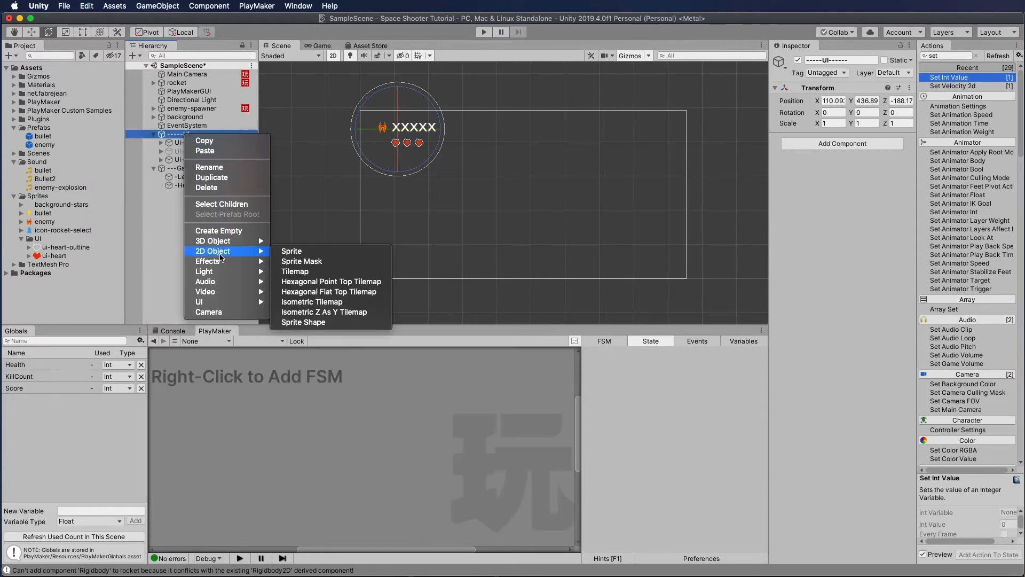
mouse_move(219, 302)
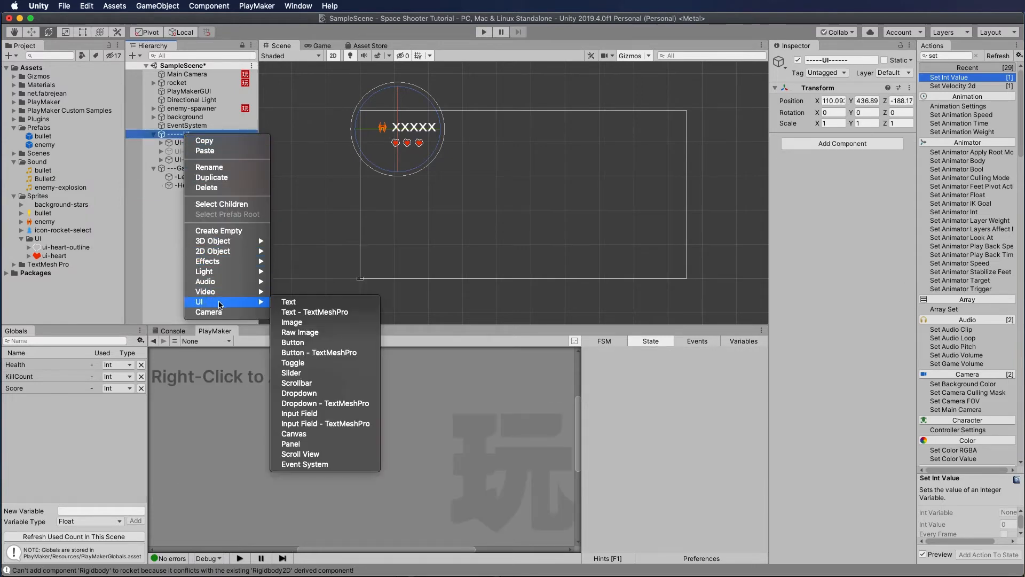
click(295, 434)
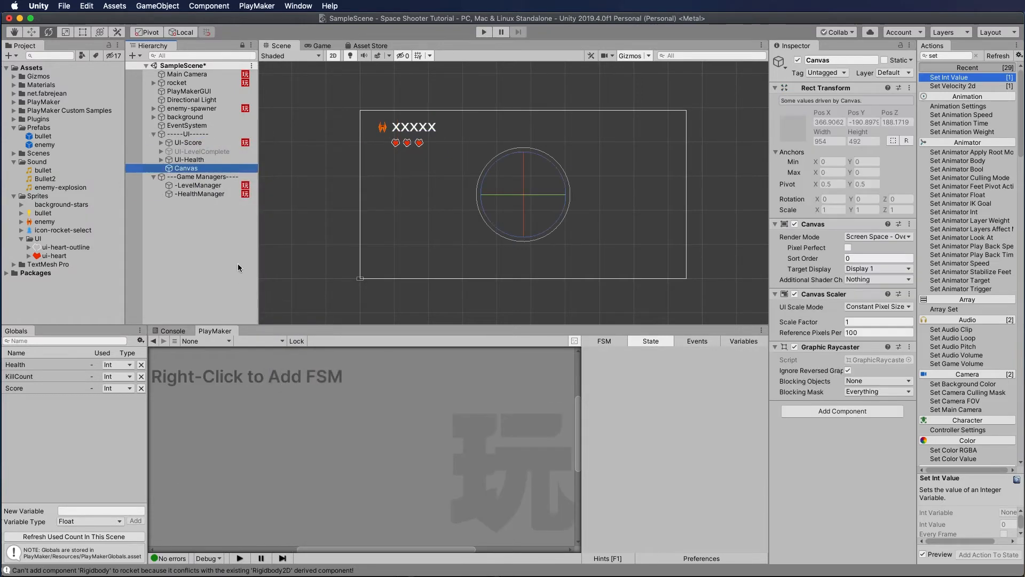
Rename the new canvas as UI-GameOver
click(191, 169)
text(UI-GameOver)
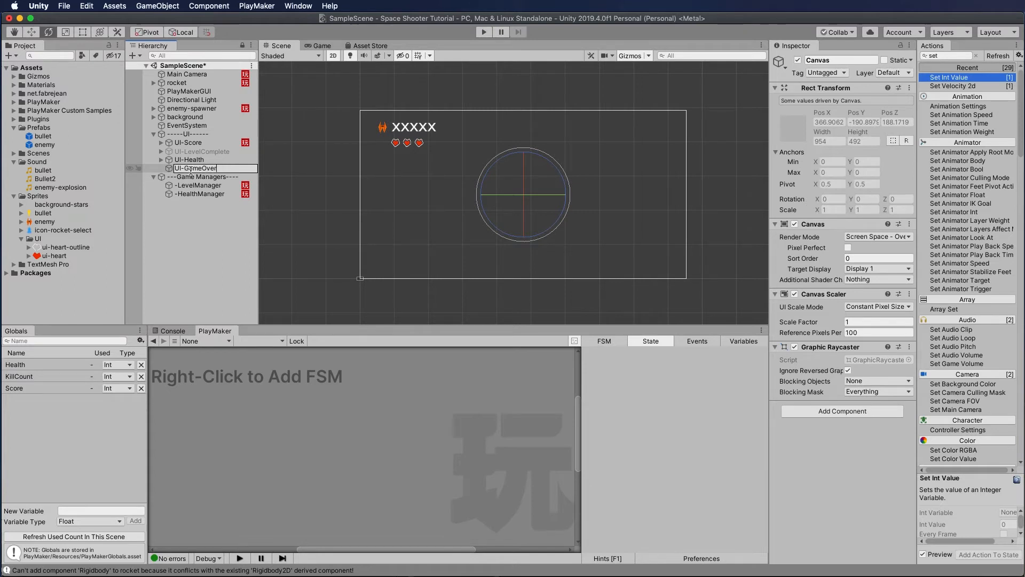
key(Return)
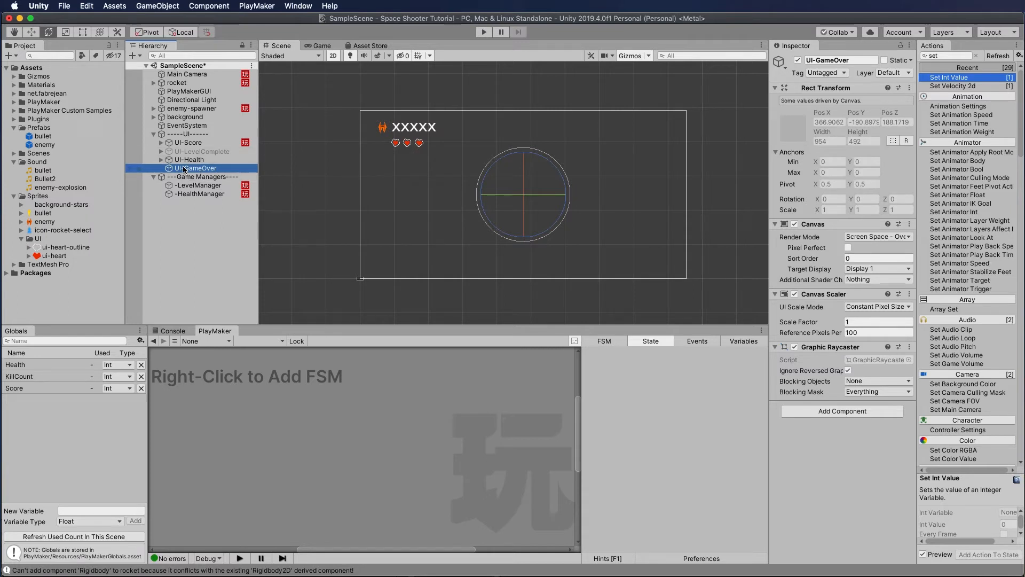
Add a UI Panel as a child of the UI-GameOver canvas
right_click(185, 171)
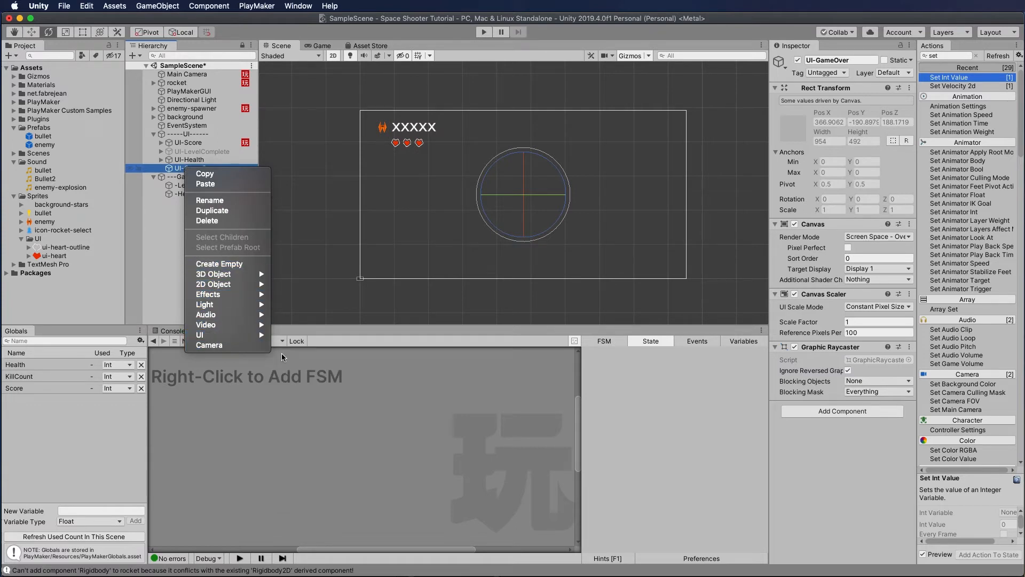
mouse_move(250, 335)
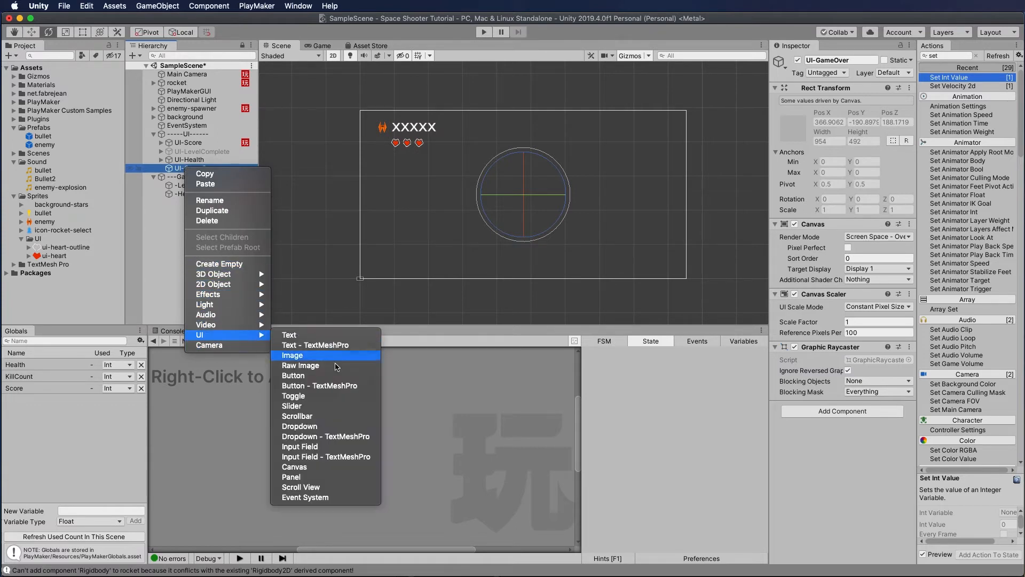
click(306, 478)
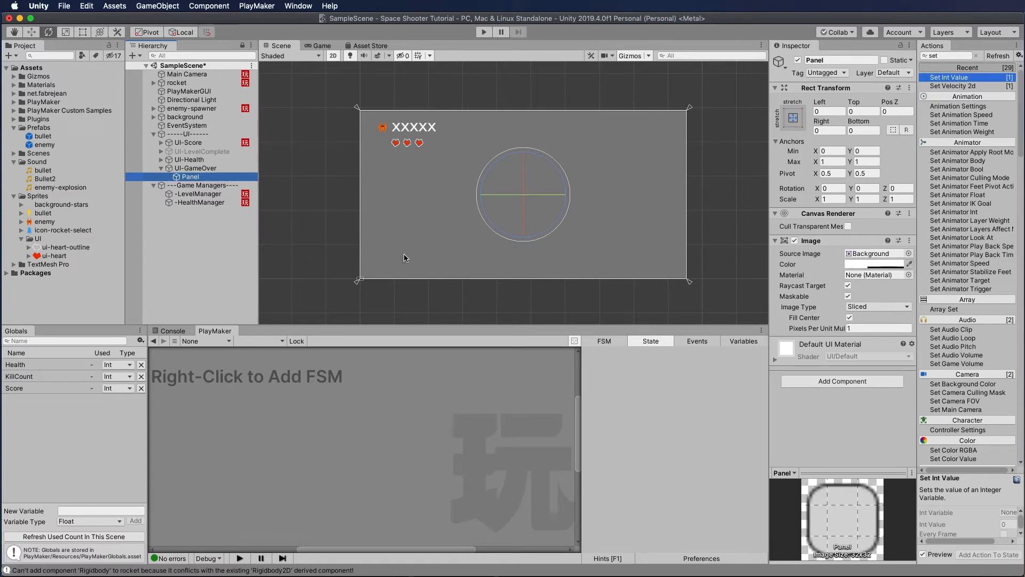
Change the Image color of the UI-GameOver panel to black
click(868, 265)
drag(396, 315, 377, 366)
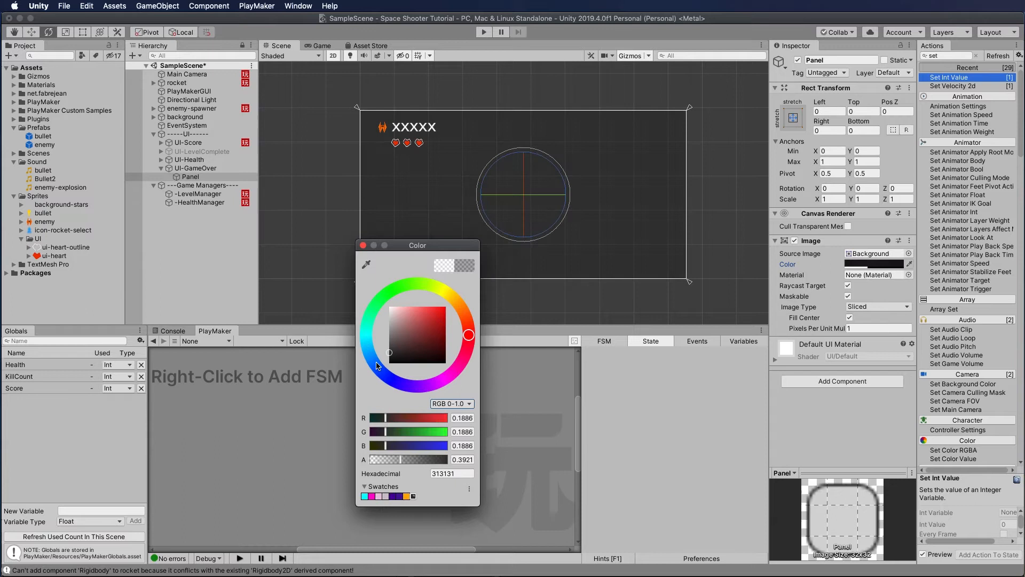
click(362, 245)
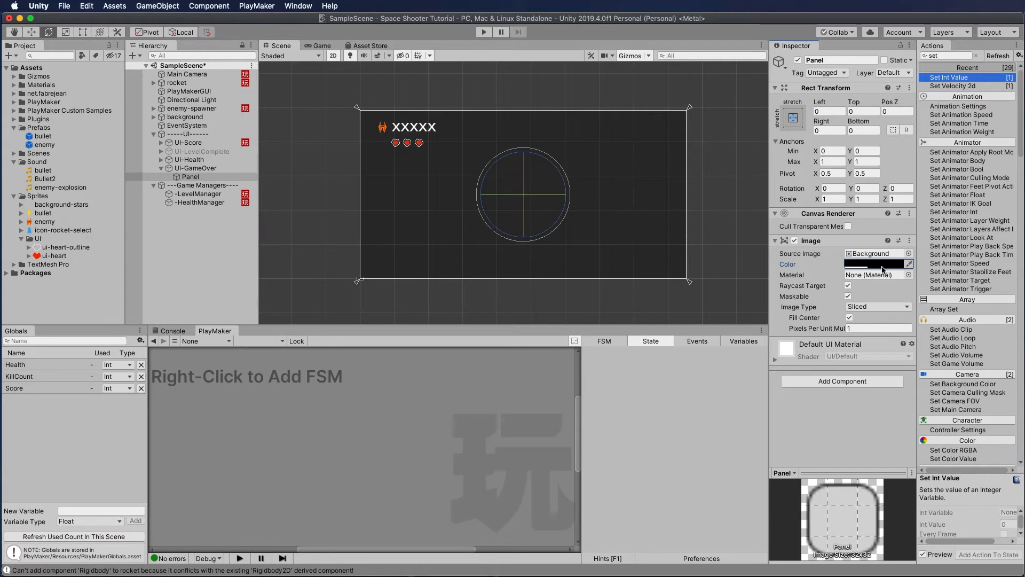
Add a TextMeshPro text object under the UI-GameOver canvas and set its text to Game Over
right_click(198, 170)
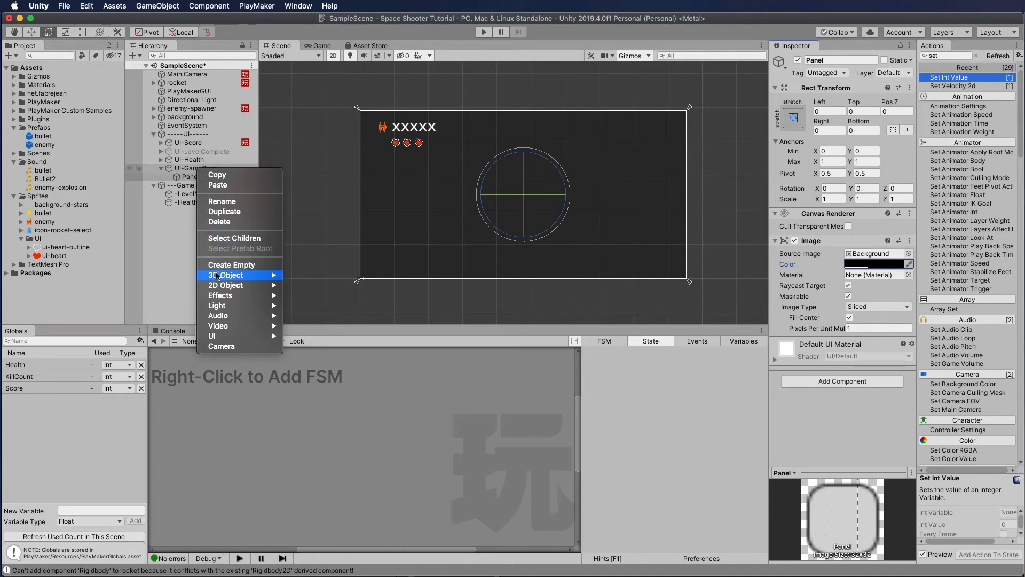
mouse_move(213, 336)
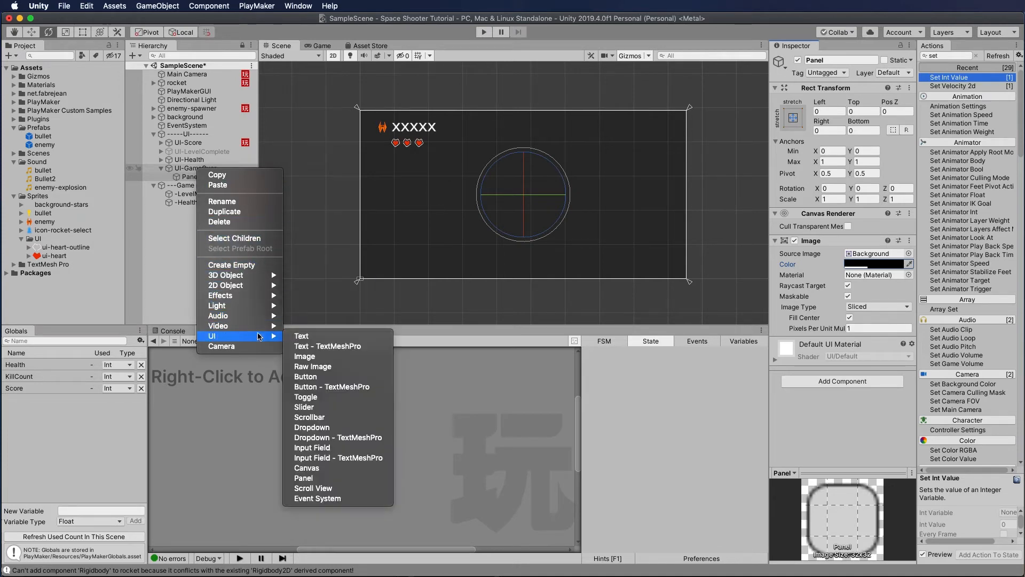
click(327, 346)
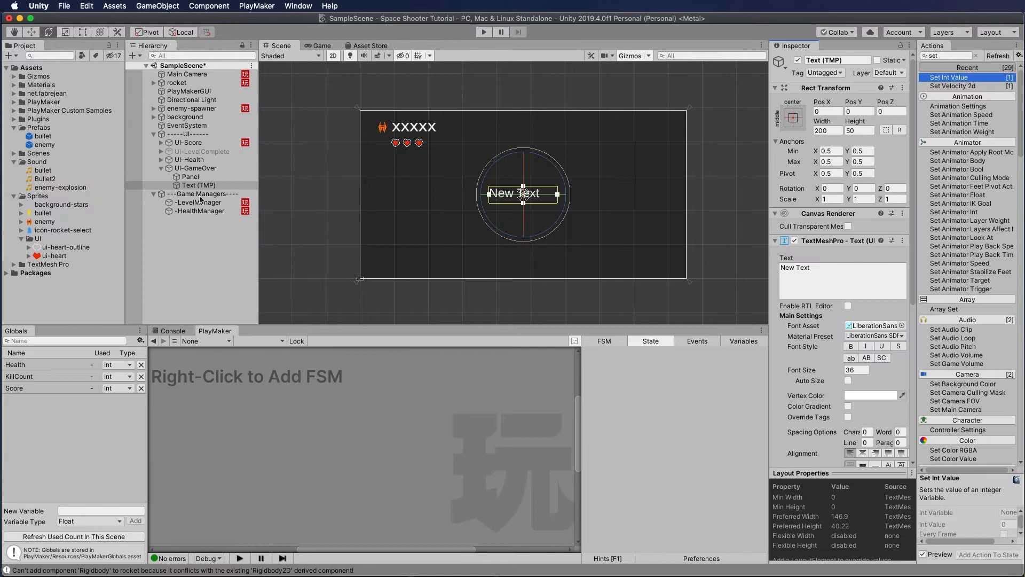
click(795, 267)
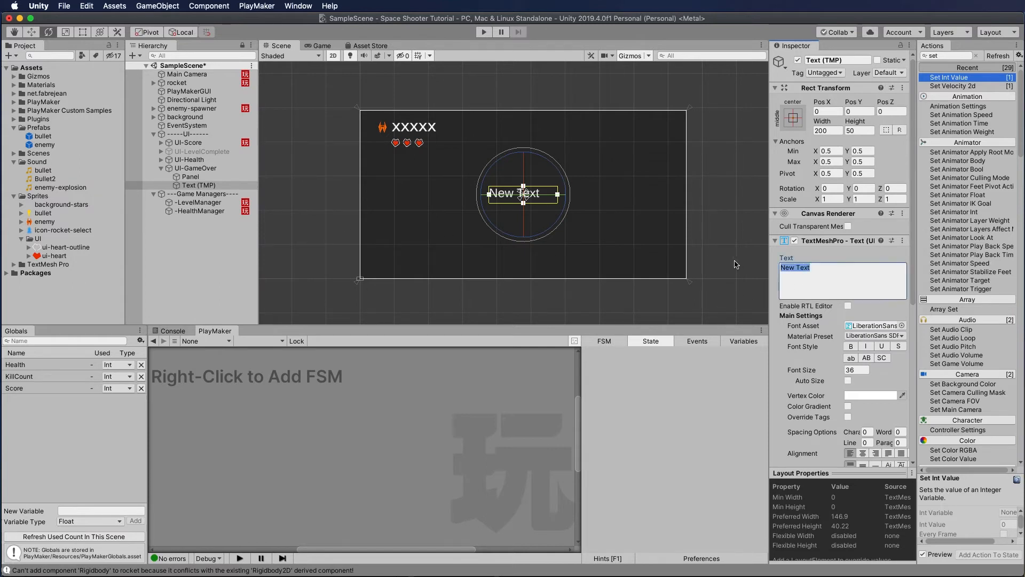
text(Game Over)
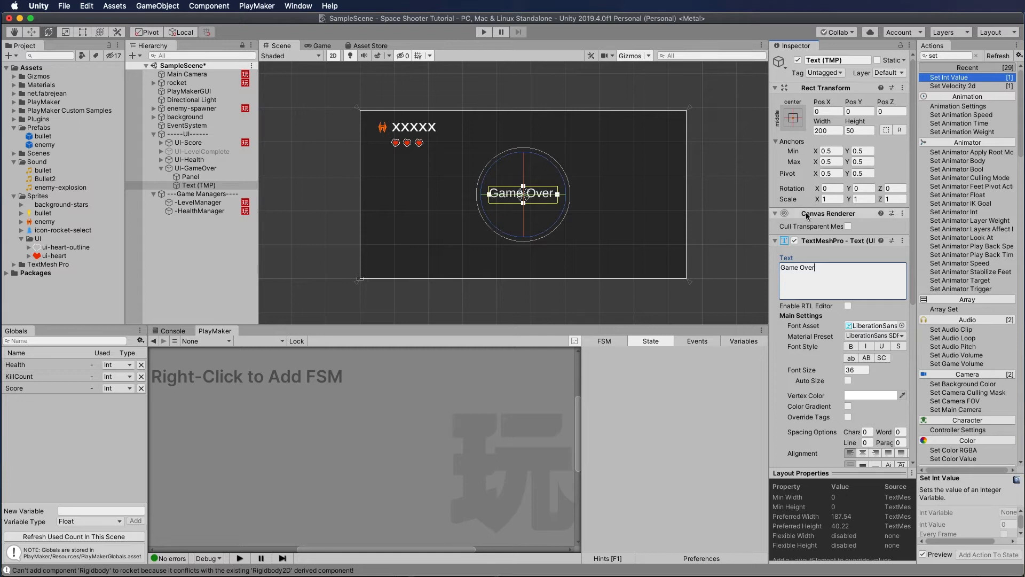
Make the Game Over text bold at font size about 57, stretch its box across the full canvas width and center it horizontally
click(852, 347)
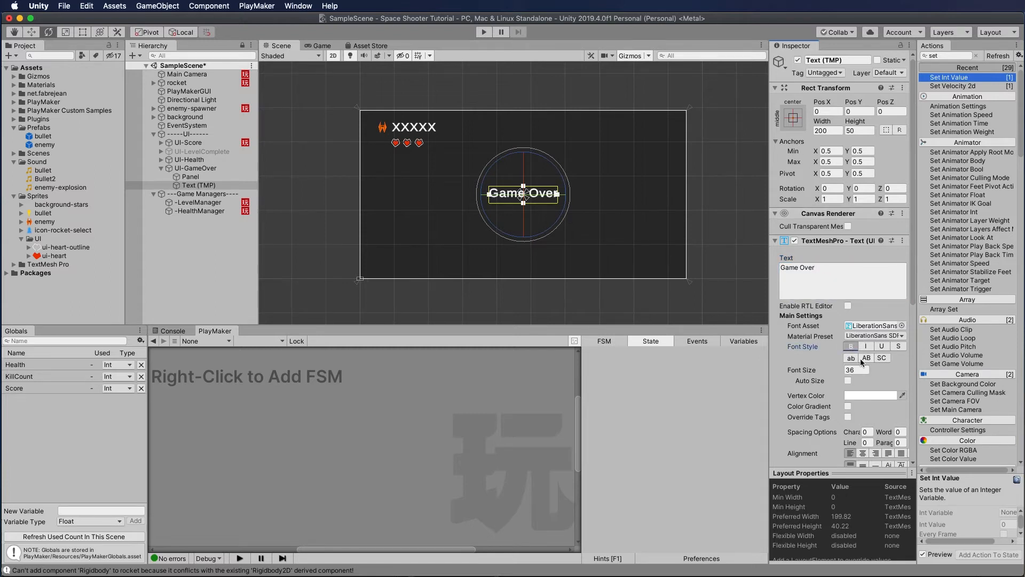
drag(824, 373, 1003, 374)
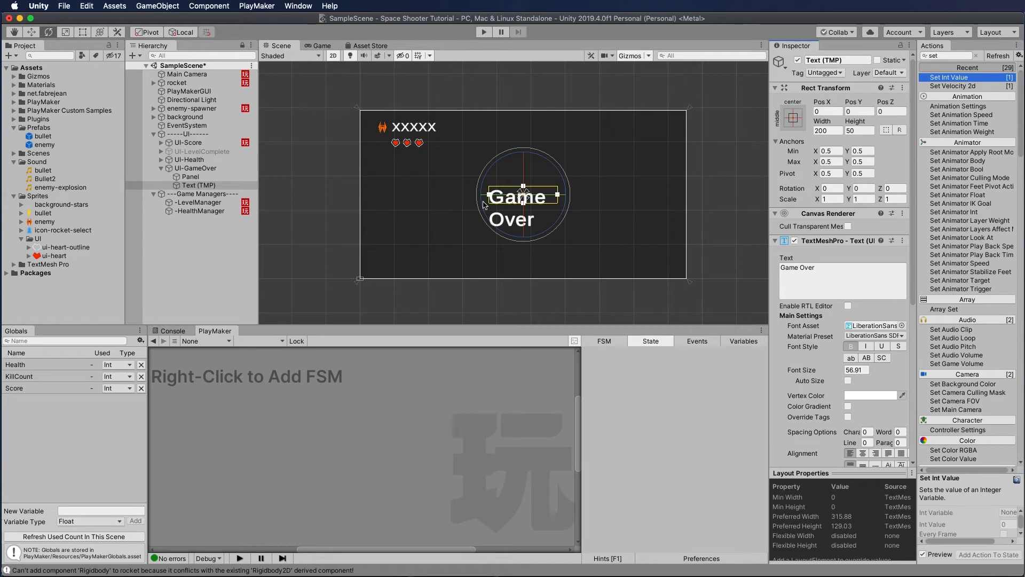
drag(489, 194, 359, 199)
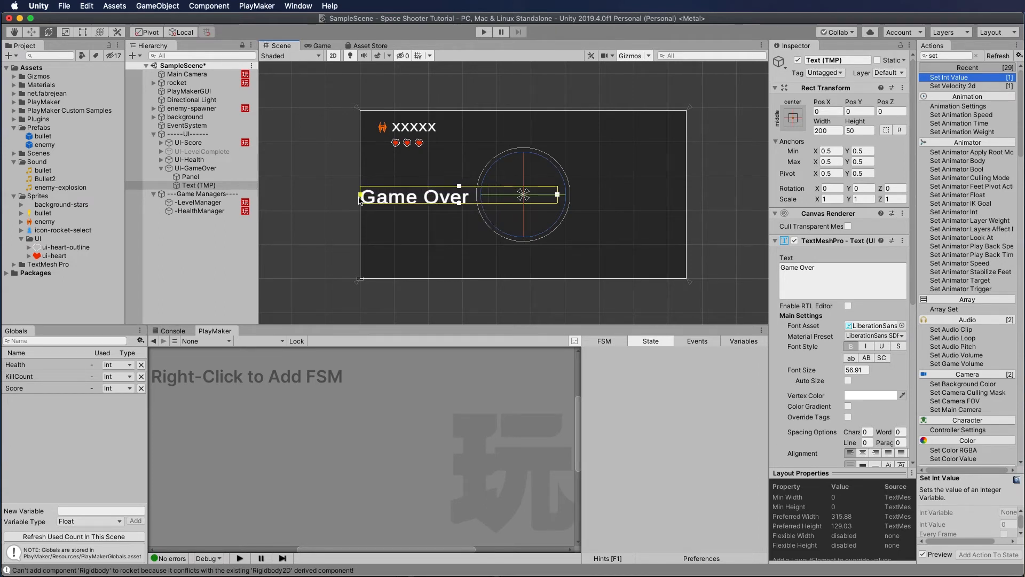
drag(557, 194, 686, 196)
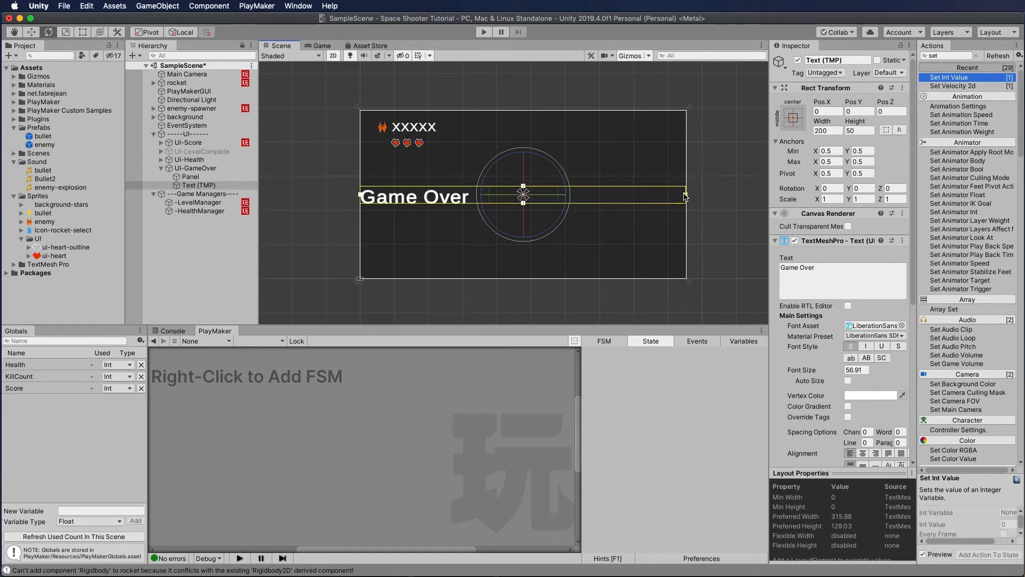
click(863, 454)
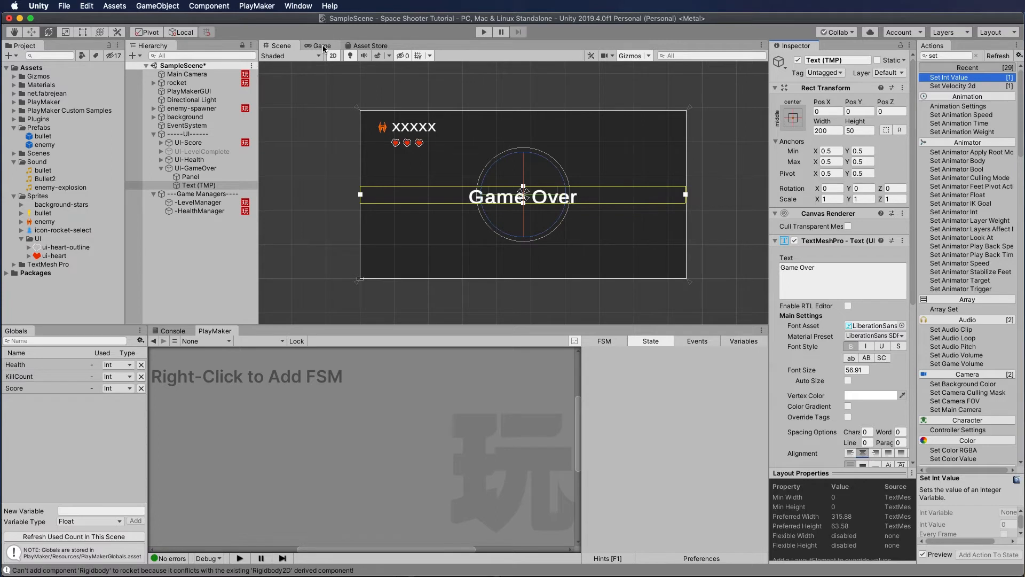
Set the Sort Order of the UI-GameOver canvas to 10
click(195, 168)
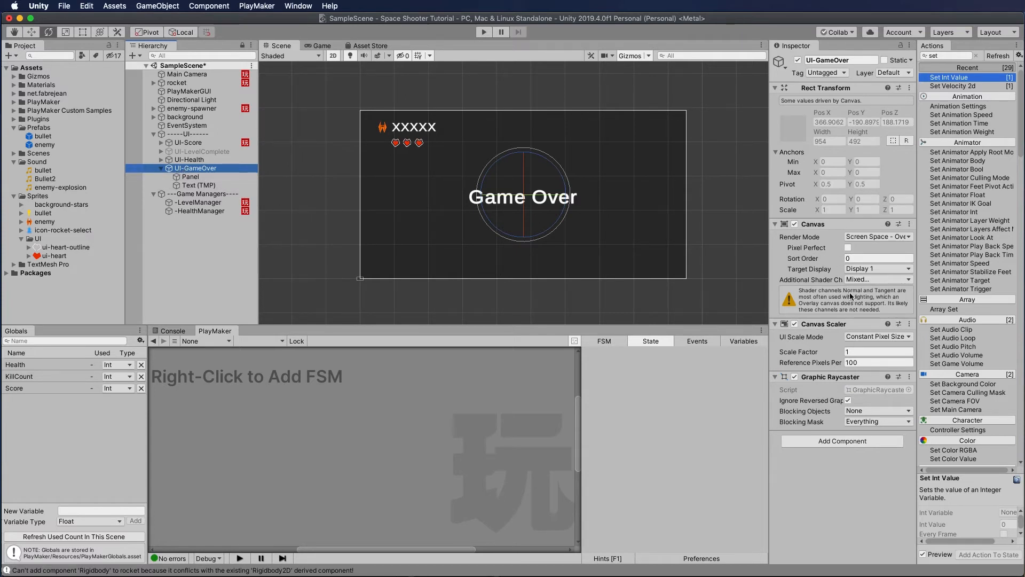
click(823, 259)
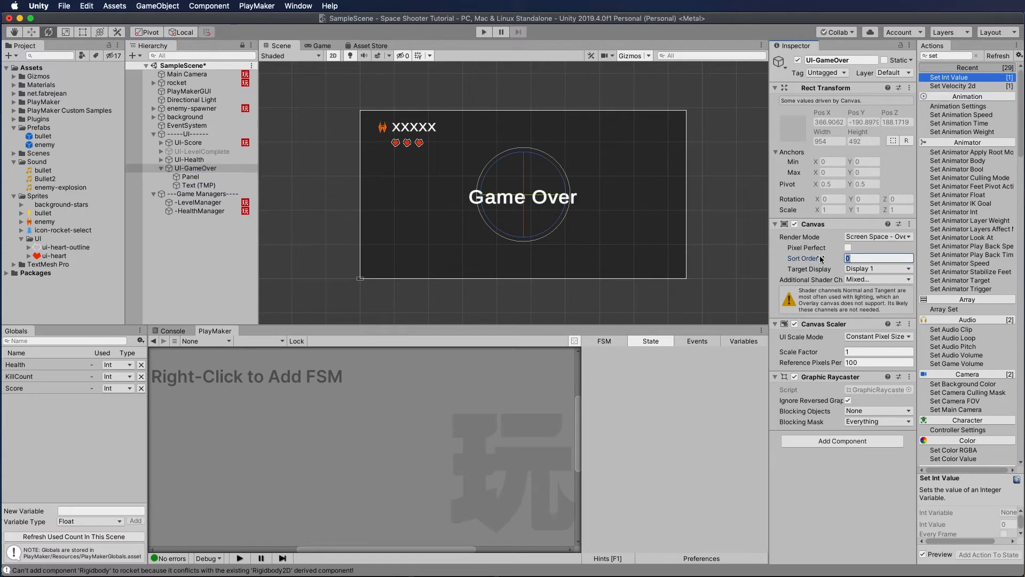
text(10)
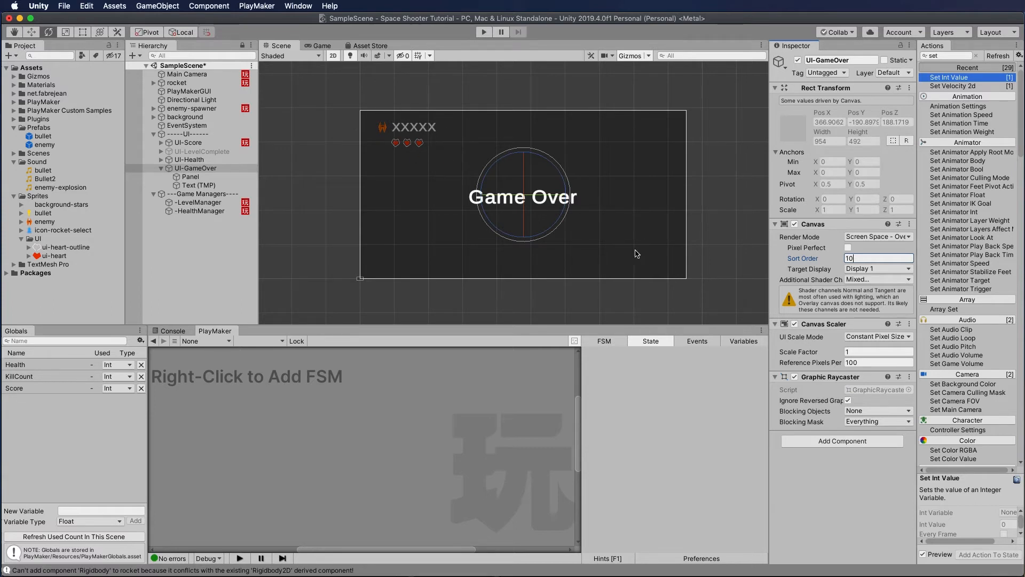
Raise the alpha of the UI-GameOver panel's Image color to about 0.63
click(188, 176)
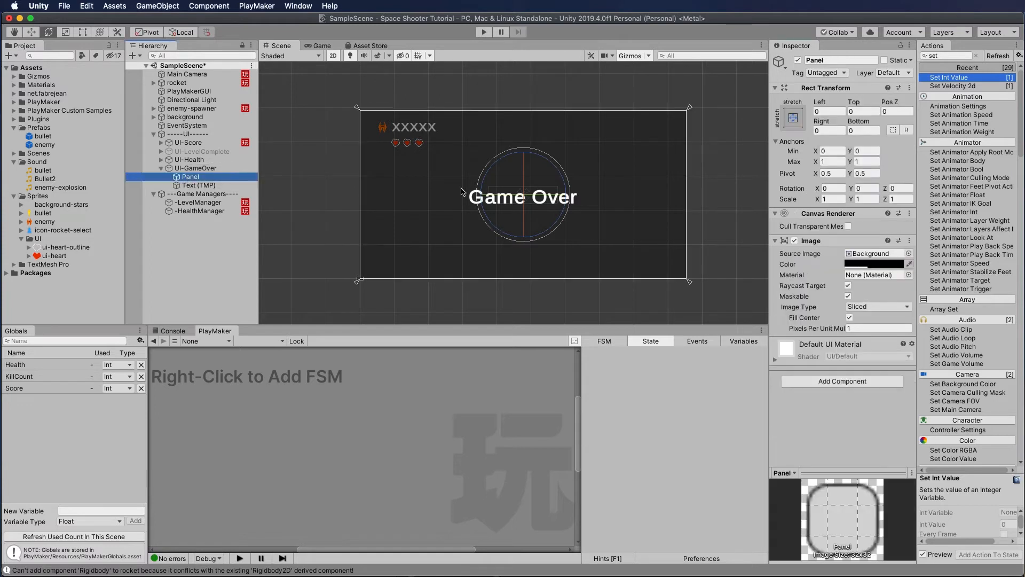
click(866, 263)
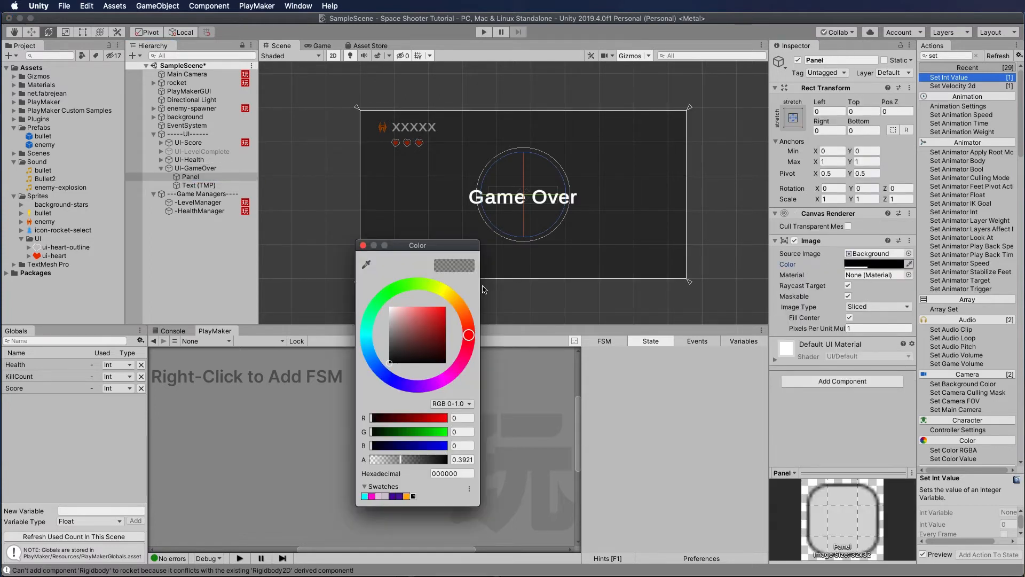
mouse_move(399, 456)
mouse_down()
mouse_move(432, 457)
mouse_move(419, 457)
mouse_up()
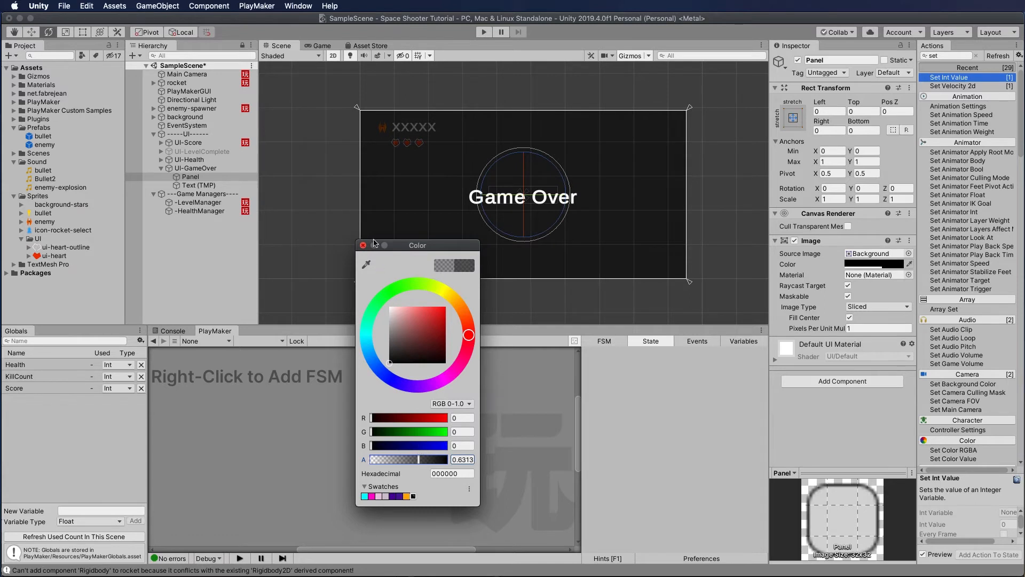
Add a TextMeshPro button under UI-GameOver and name it Button-Reset
click(363, 245)
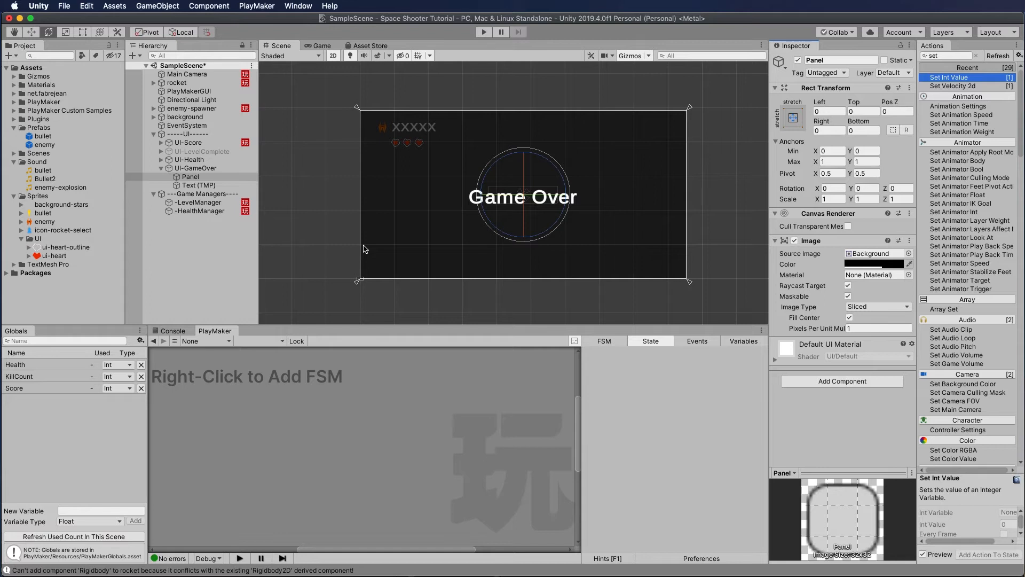
click(185, 169)
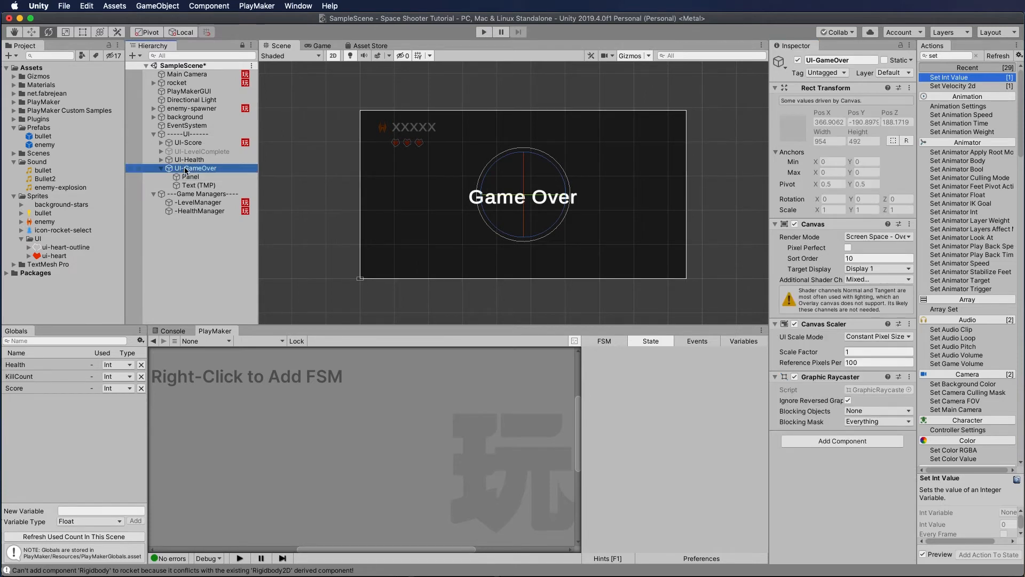
right_click(185, 169)
mouse_move(221, 335)
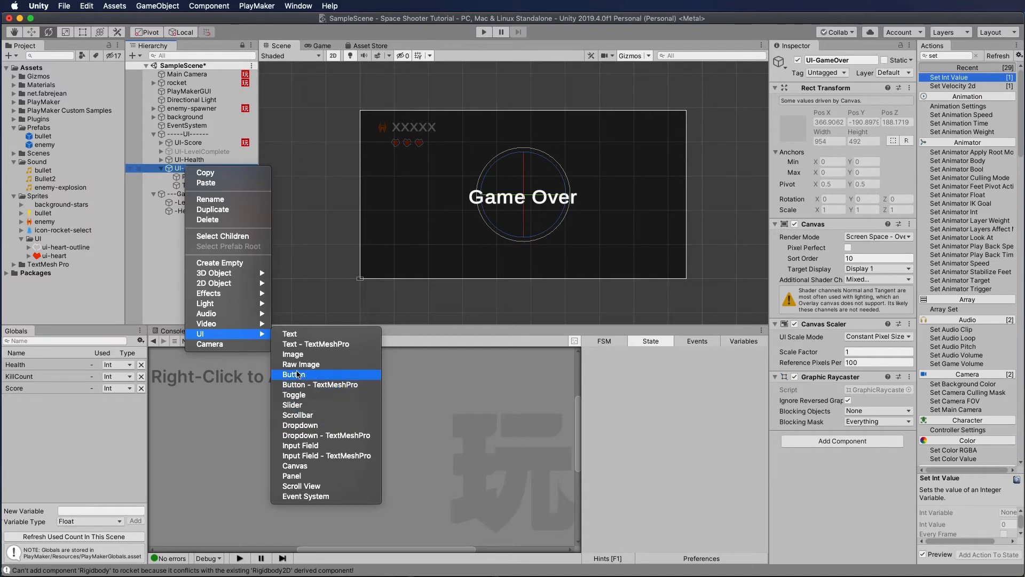
click(302, 384)
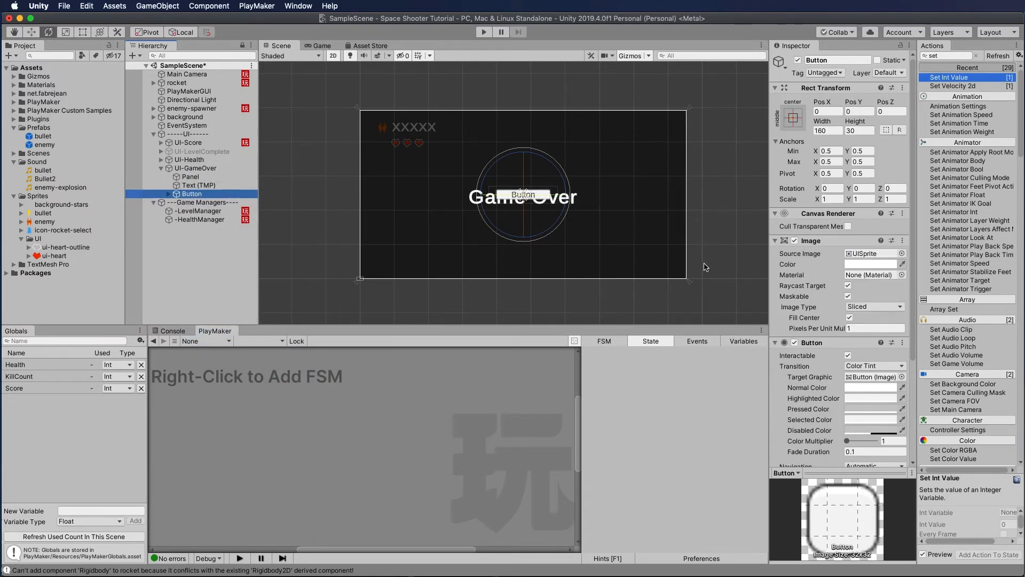
click(832, 60)
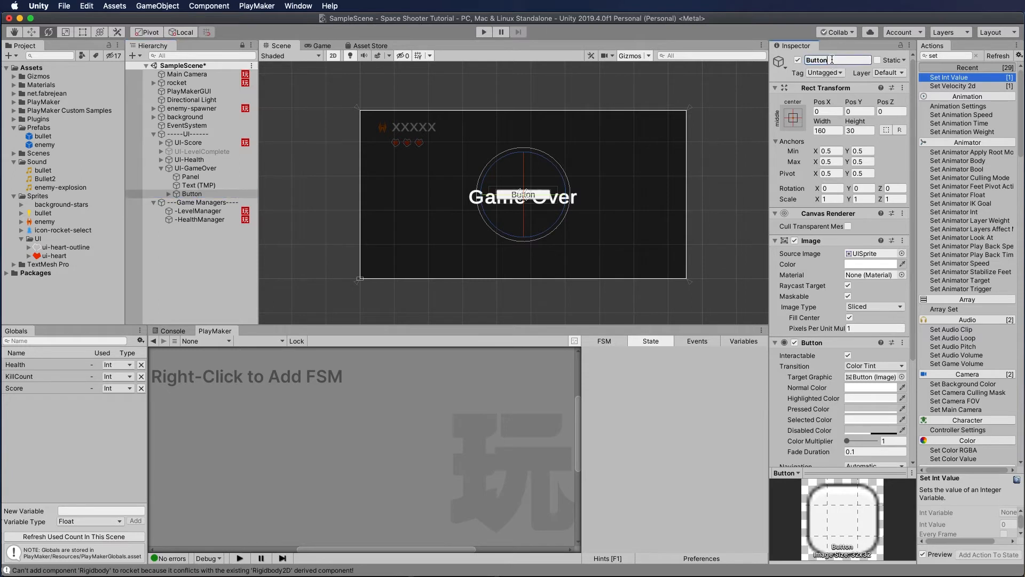
text(-Reset)
key(Return)
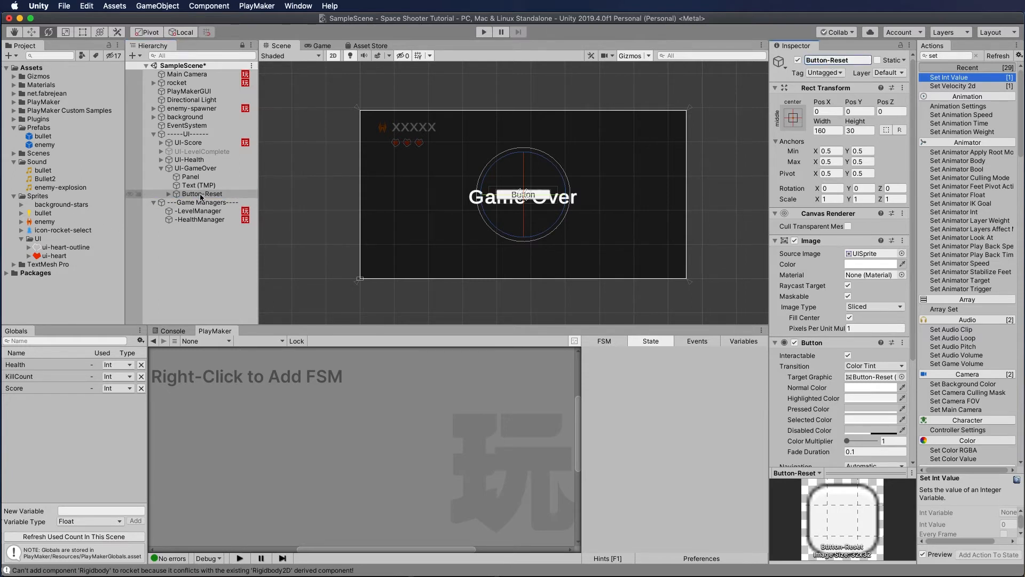
Change the label text of Button-Reset to RESET
click(169, 195)
click(202, 202)
click(820, 285)
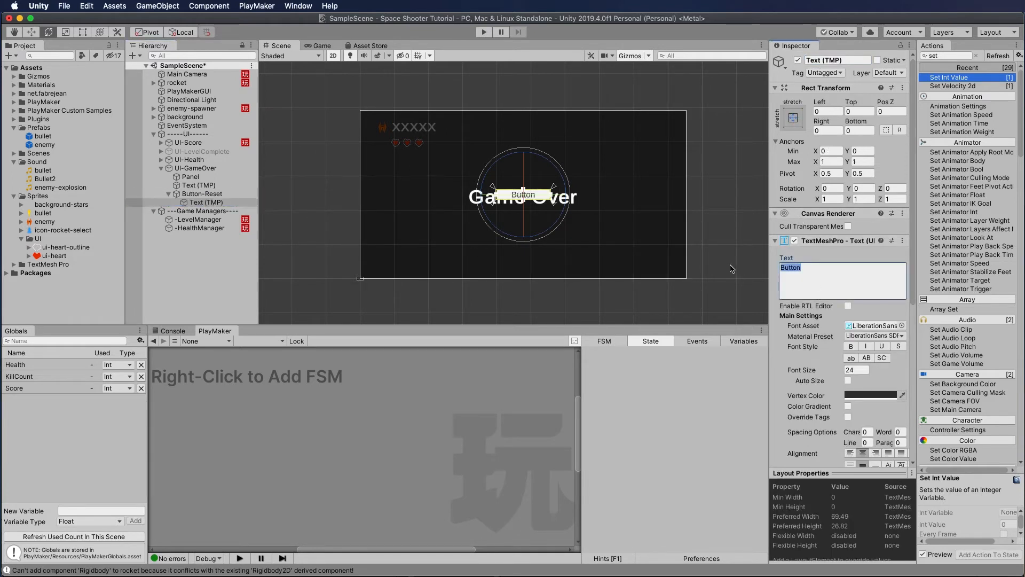
text(RESET)
Move Button-Reset straight down so it sits just below the Game Over text
click(193, 193)
click(31, 32)
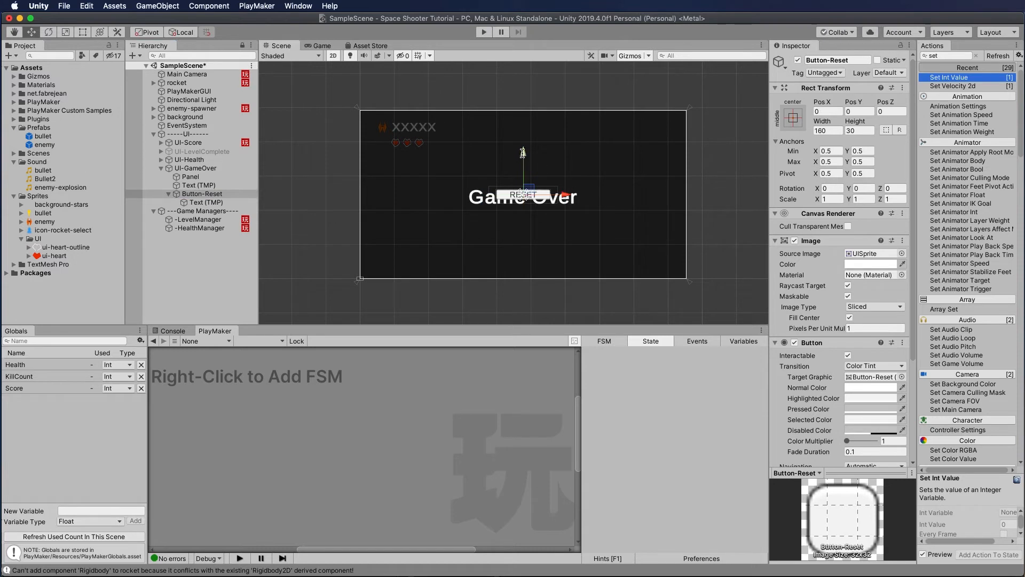
drag(525, 155, 527, 186)
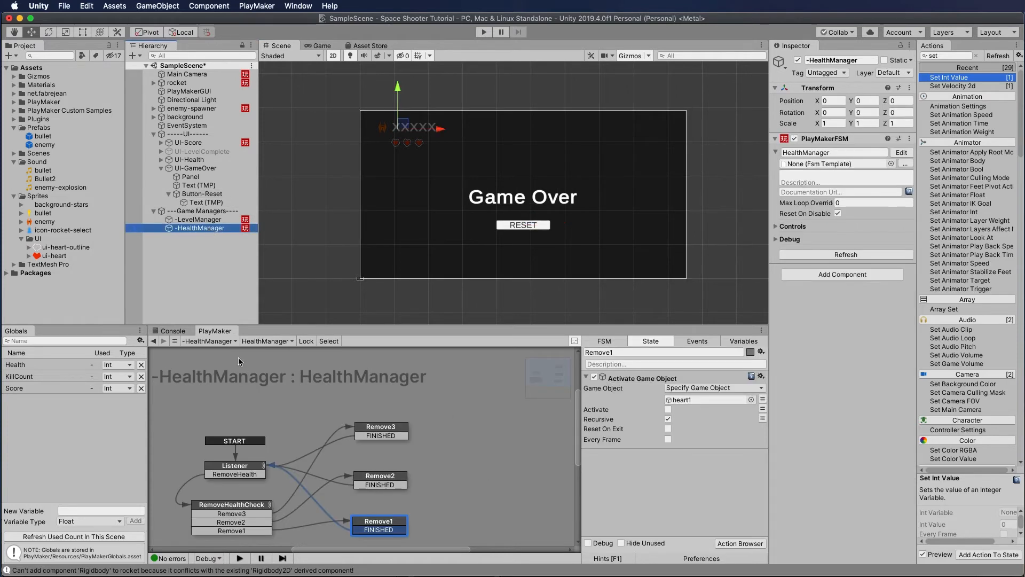
Deactivate the UI-GameOver object so it is hidden in the scene
click(376, 522)
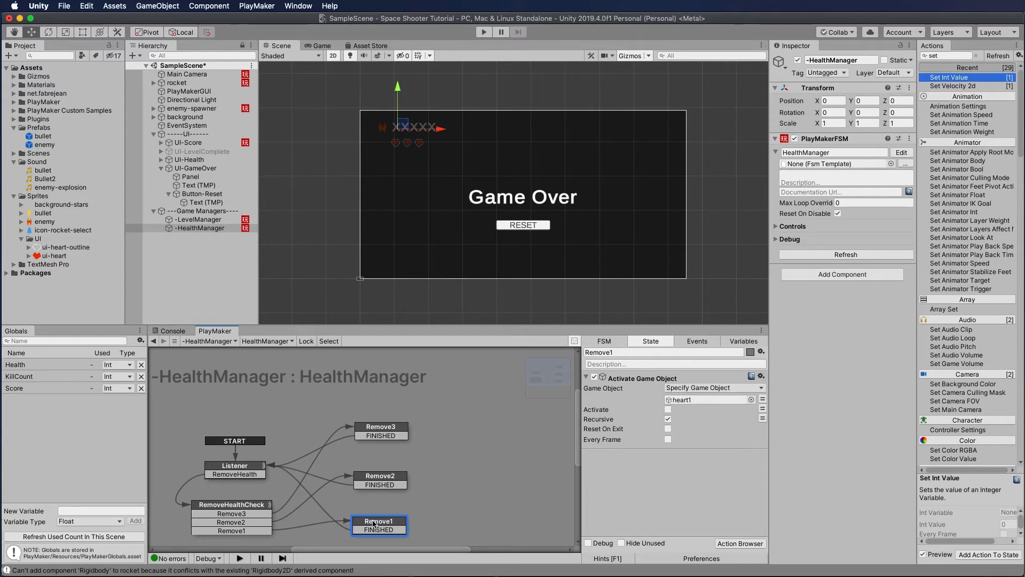
click(178, 172)
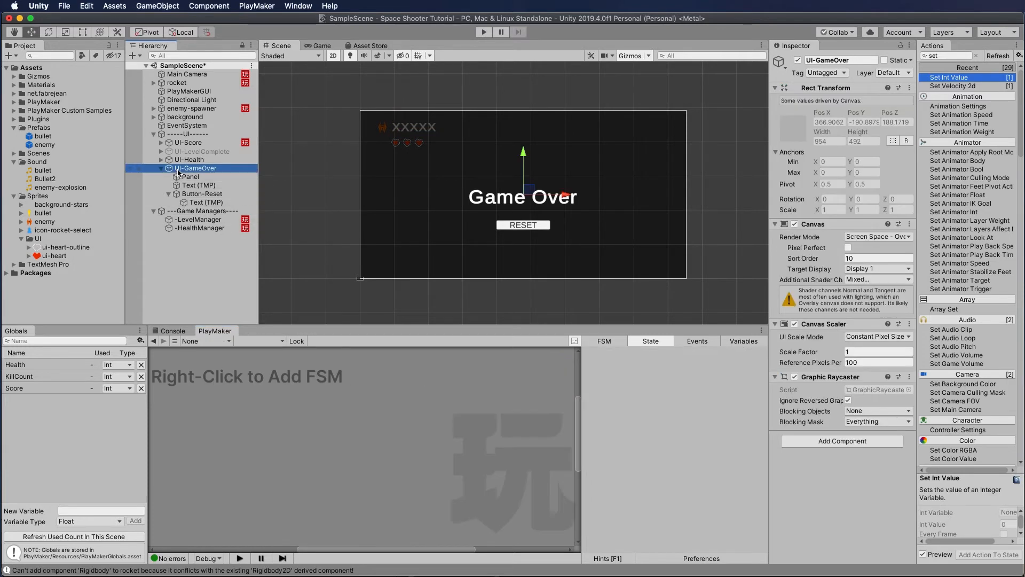
click(798, 61)
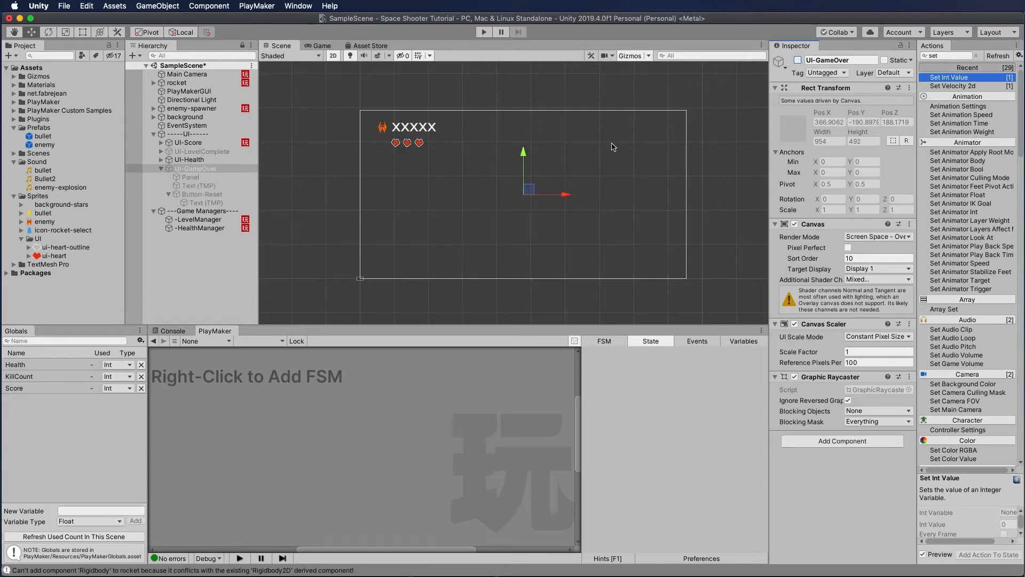
In the HealthManager's Remove1 state, duplicate the Activate Game Object action, assign UI-GameOver to the copy and enable Activate
click(200, 228)
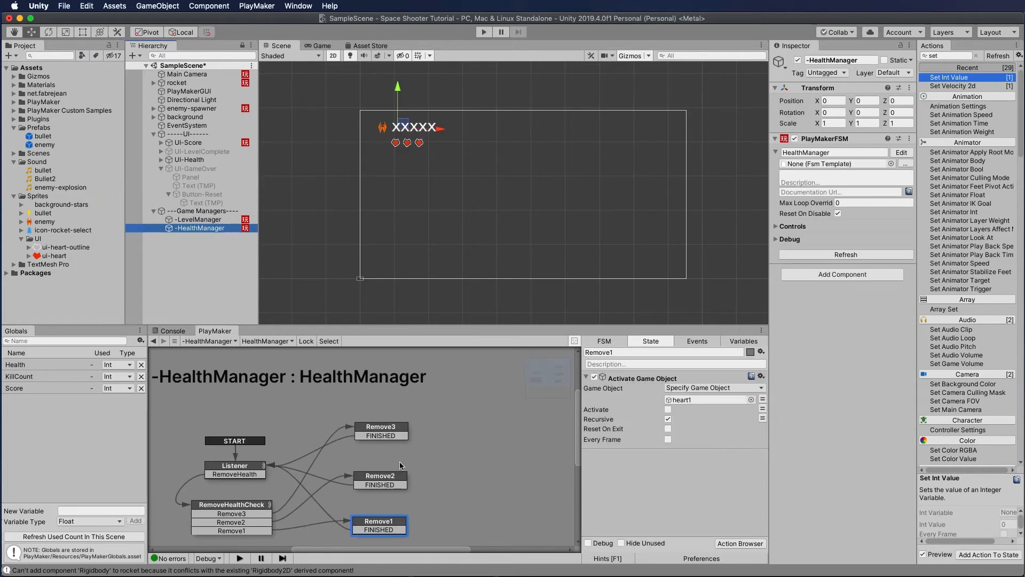
click(389, 530)
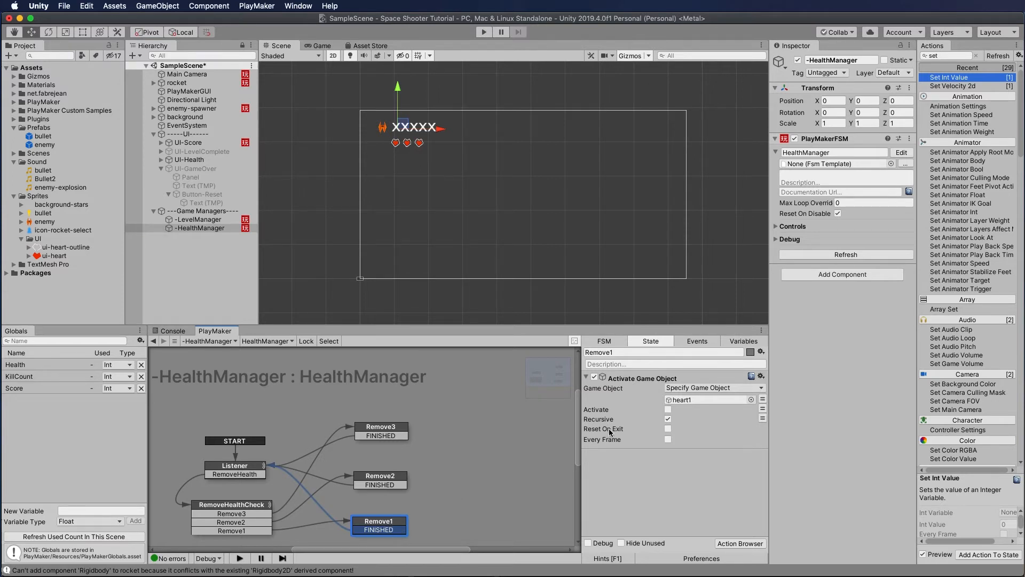
mouse_move(611, 431)
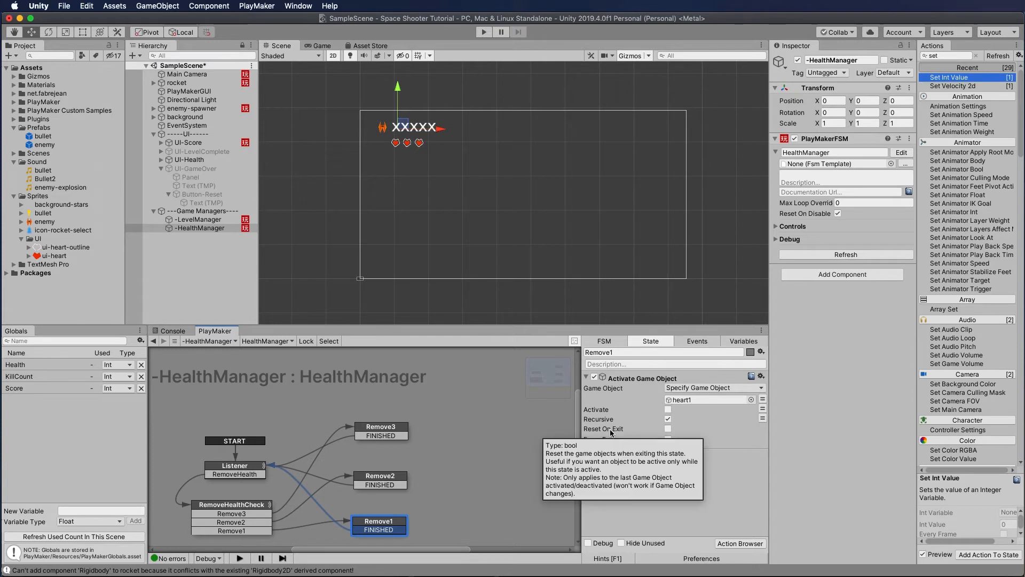
click(656, 377)
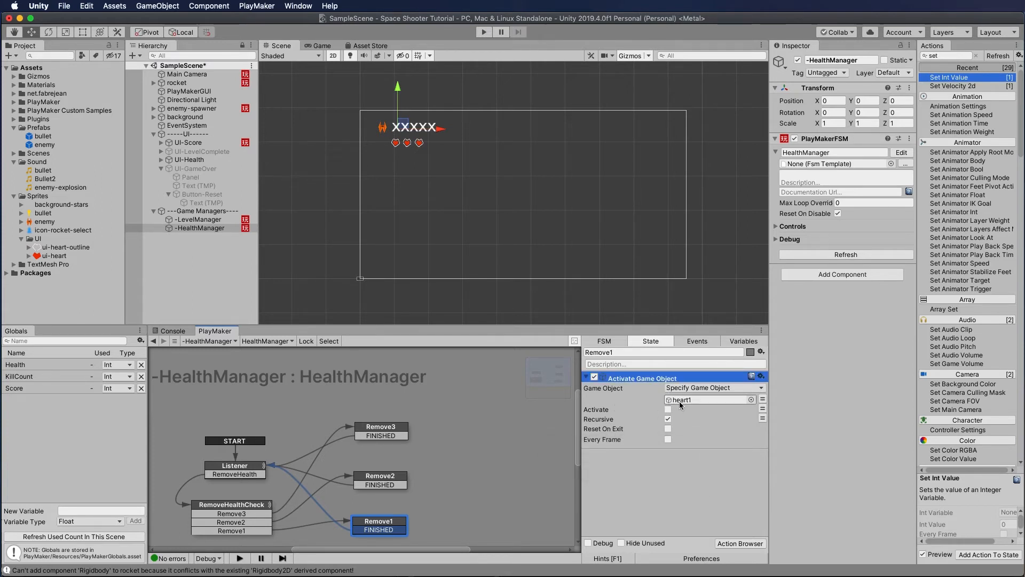
click(651, 479)
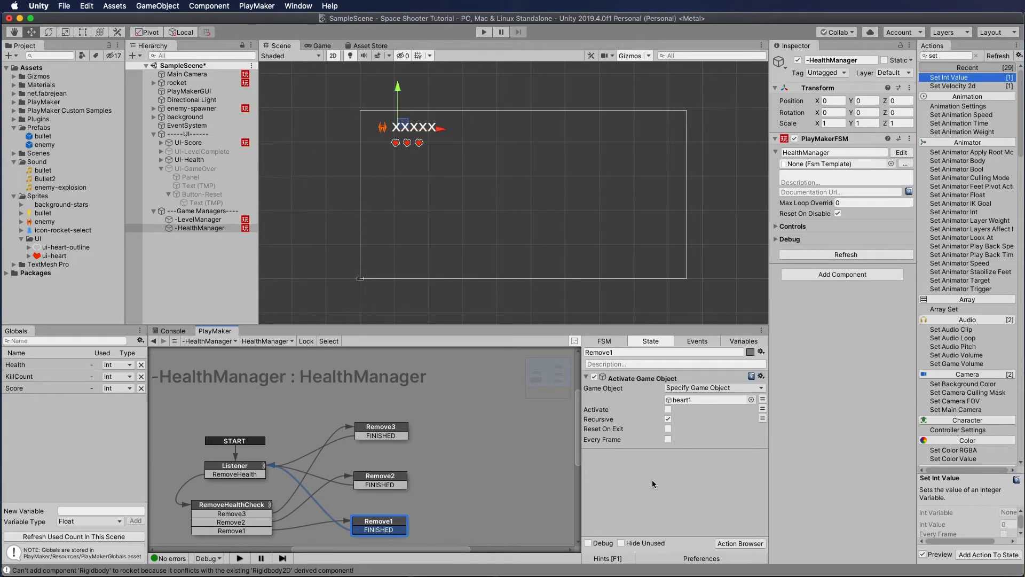
key(super+v)
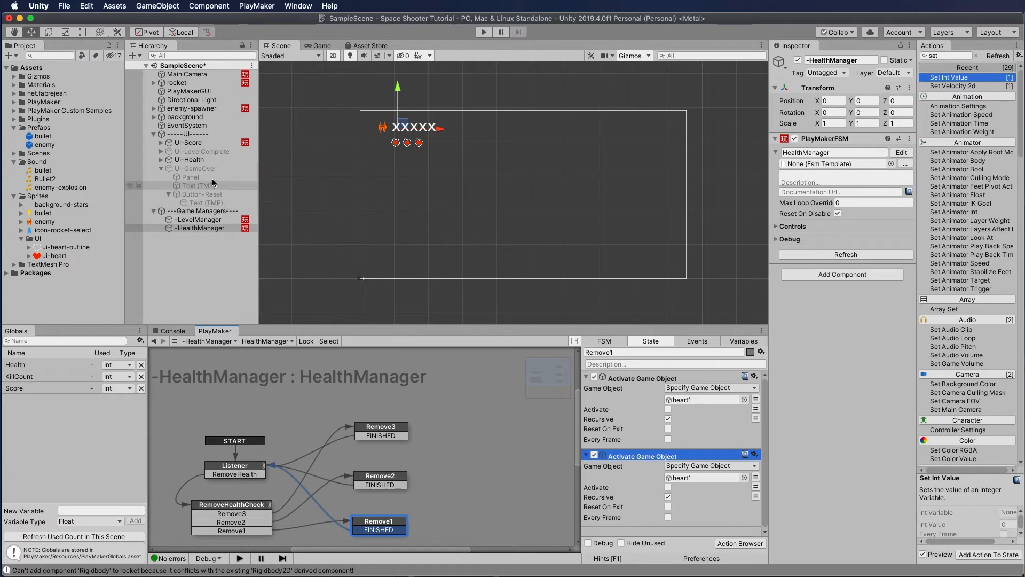
drag(203, 170, 694, 479)
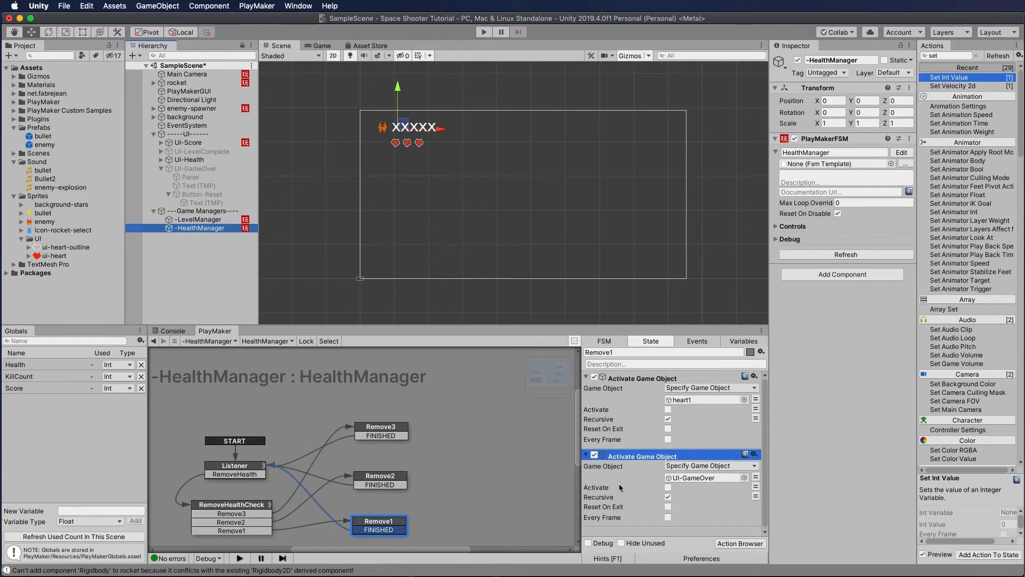
click(667, 487)
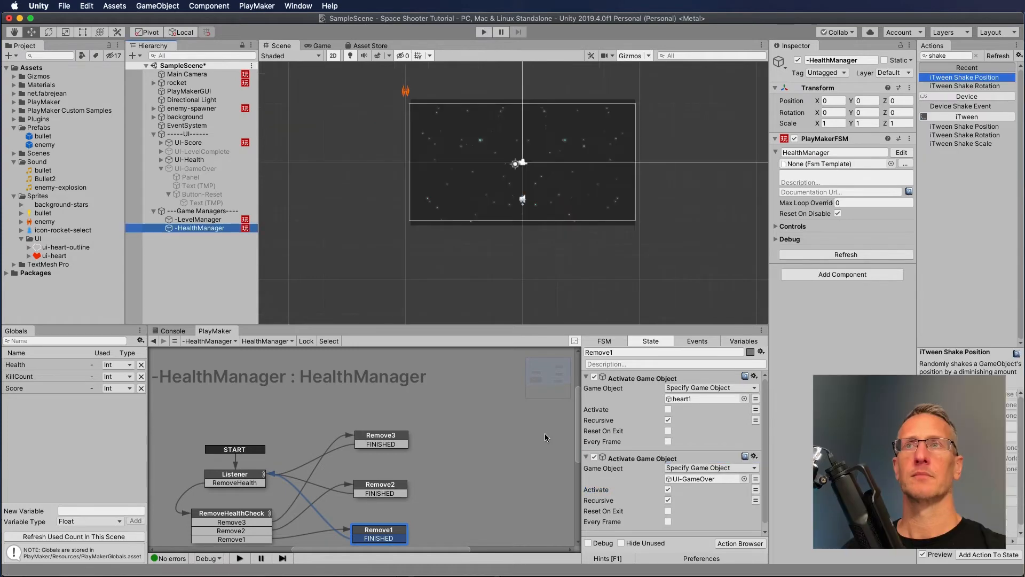
Play-test the game briefly, and enable Every Frame on Set Velocity 2d in the rocket's Listener state
click(483, 32)
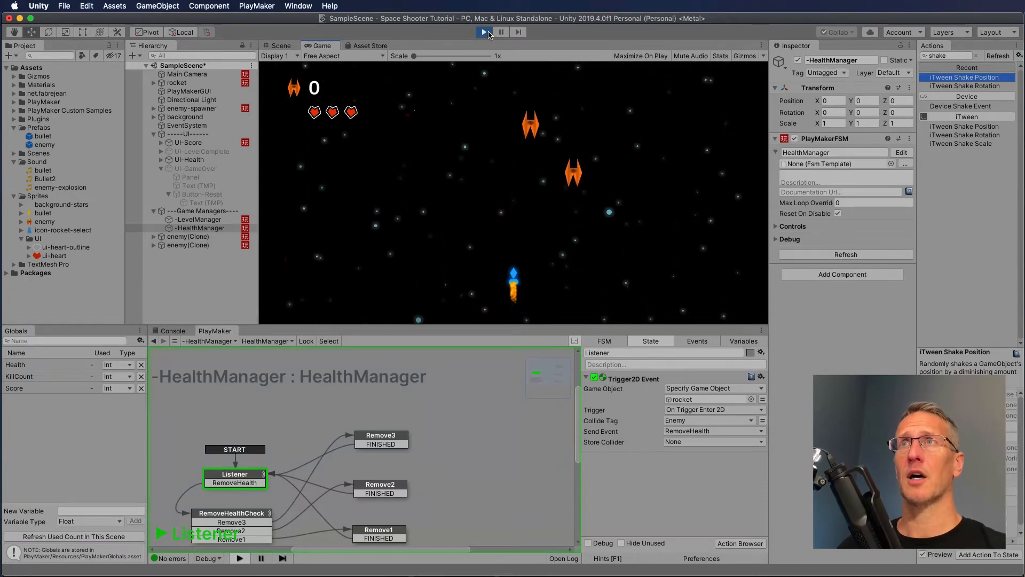
click(484, 32)
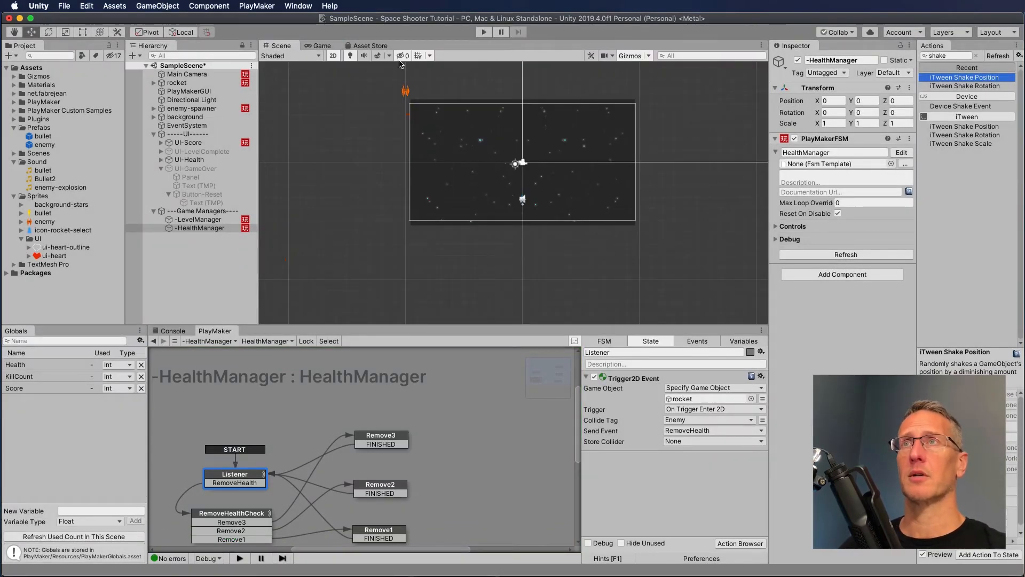
click(191, 84)
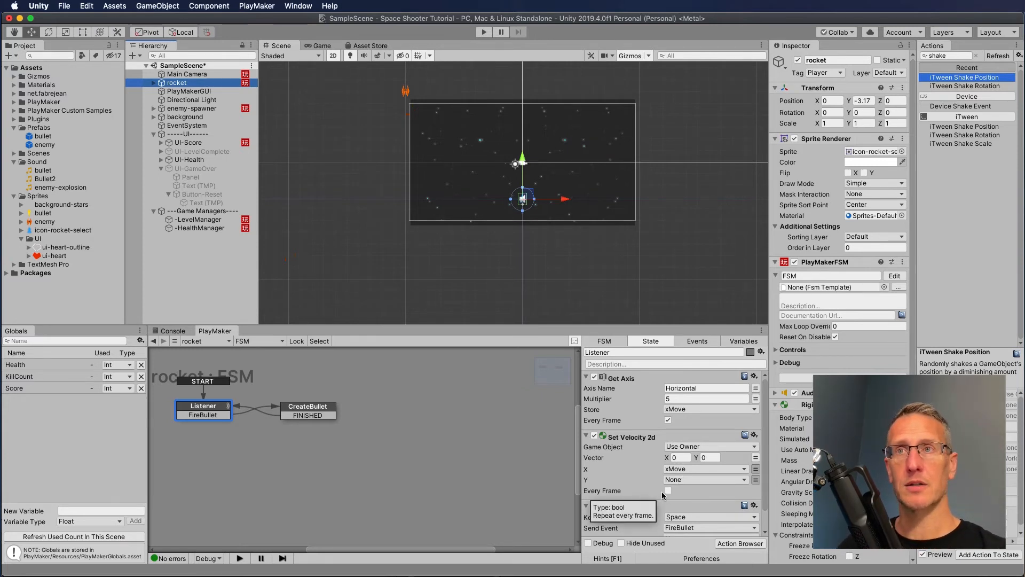
click(668, 490)
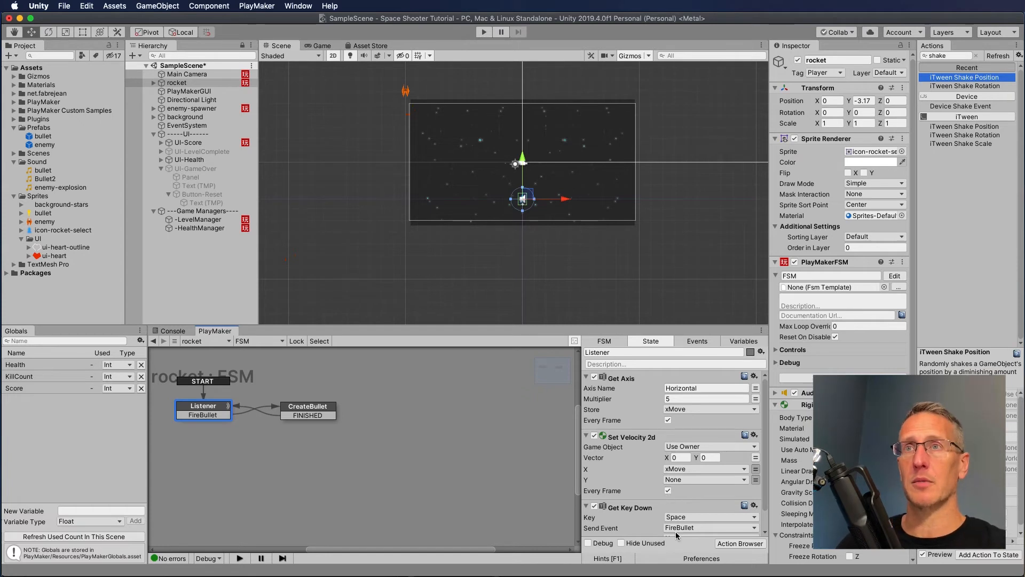
Play-test the game, steering the rocket both ways until all hearts are lost, and stop the run
click(487, 32)
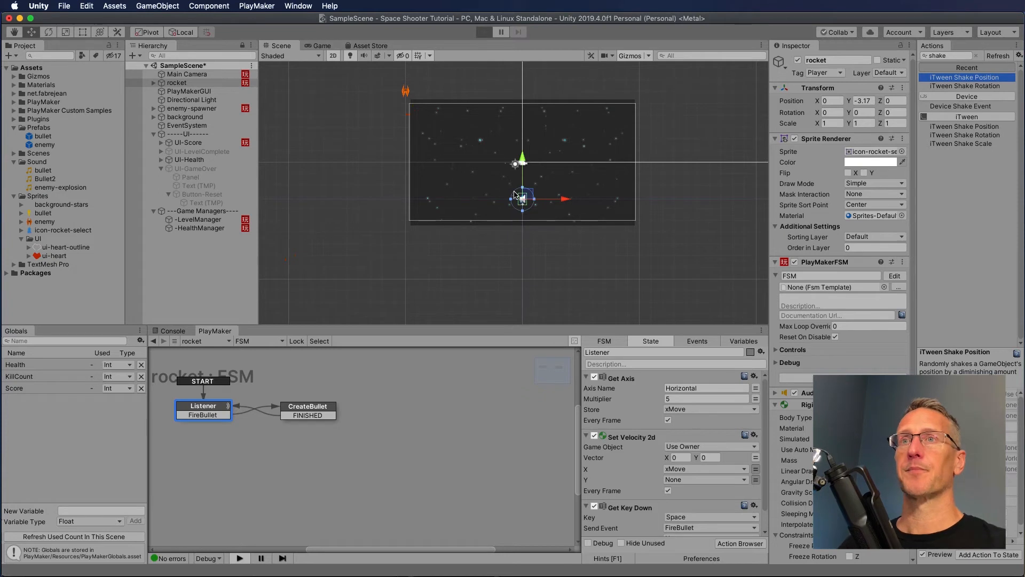
key(Left)
key(Right)
key(Left)
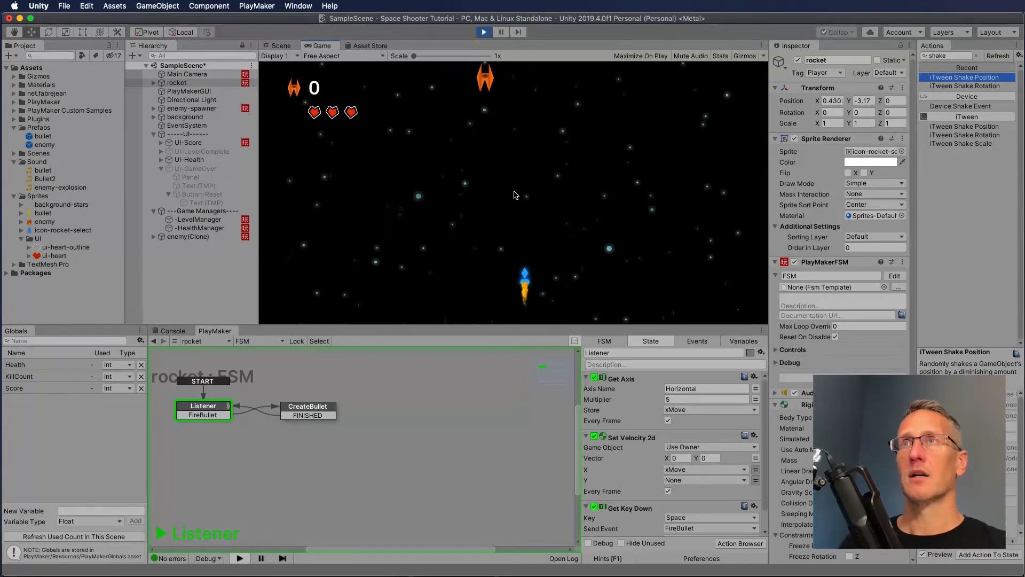
key(Right)
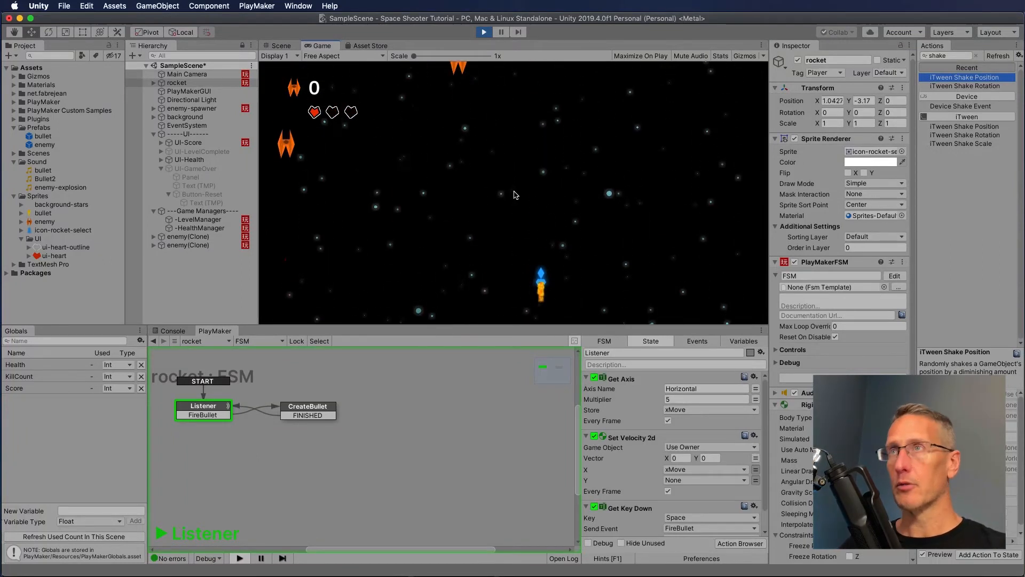
key(Left)
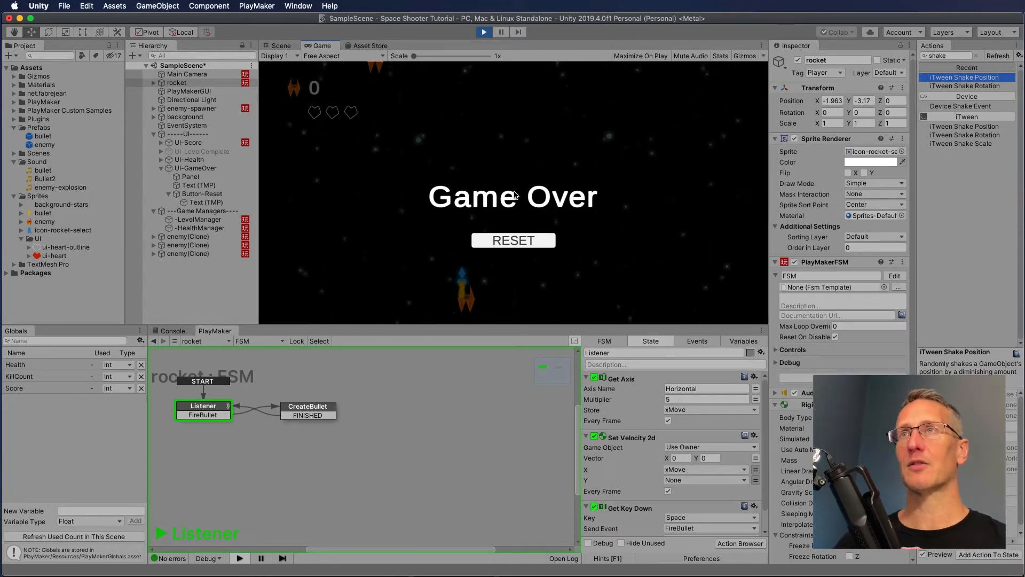
click(484, 32)
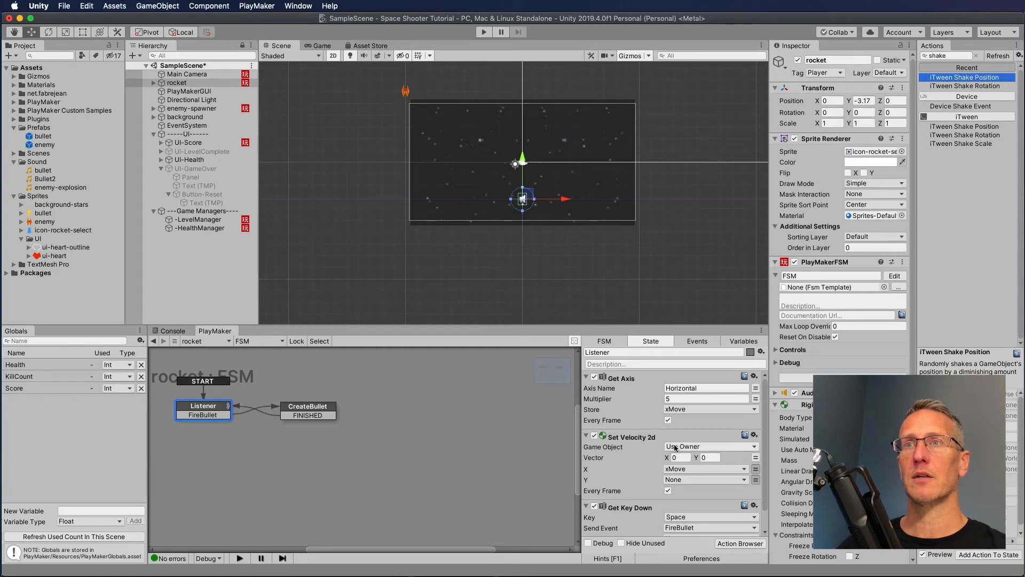
Examine the HealthManager's Remove1 actions and the ShakeSmall, ShakeMedium and ShakeBig states of the Main Camera's CameraShake FSM
click(202, 228)
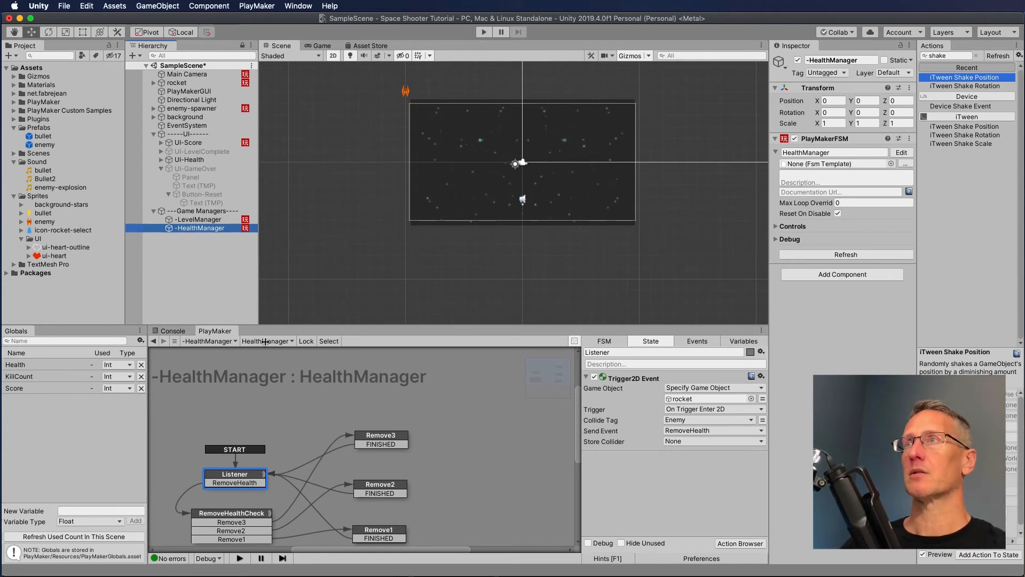
click(369, 529)
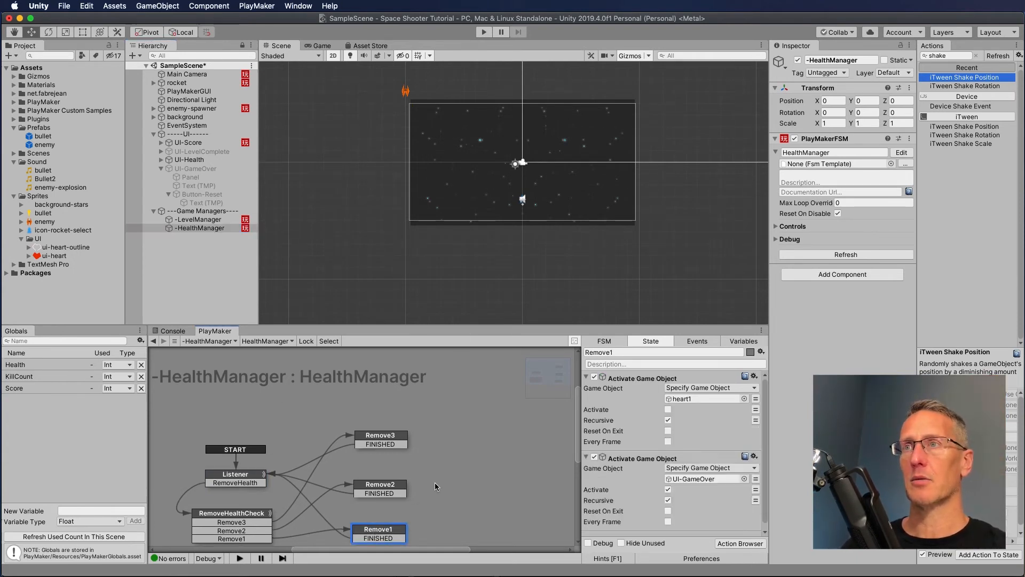
drag(577, 413, 579, 427)
scroll(614, 465, down, 1)
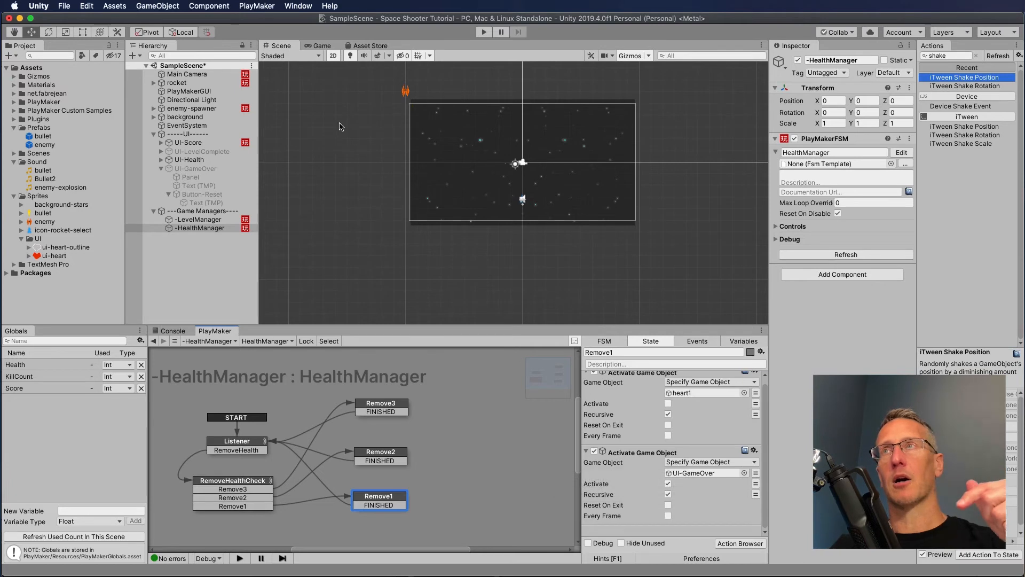
click(214, 75)
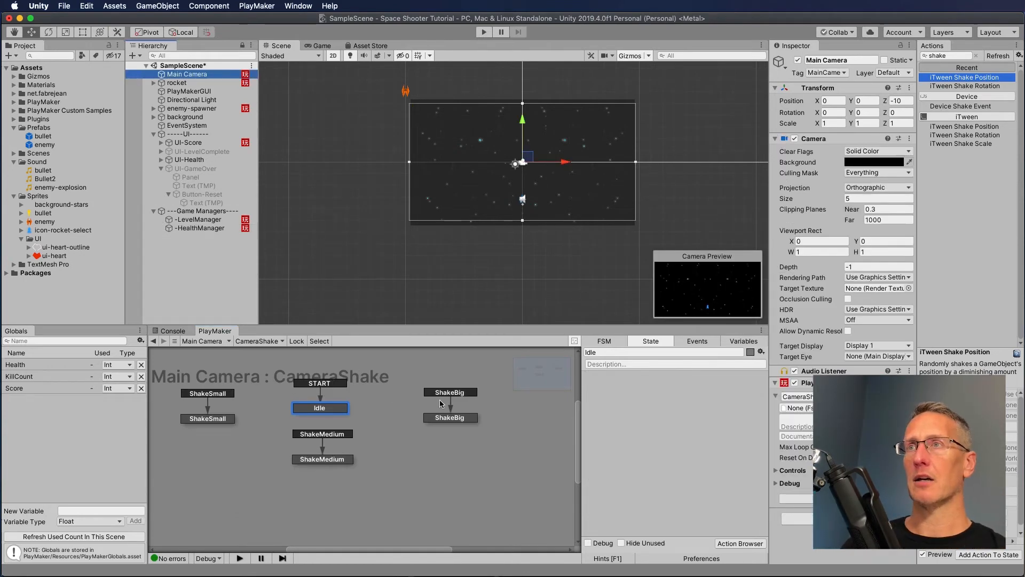
click(448, 395)
click(326, 434)
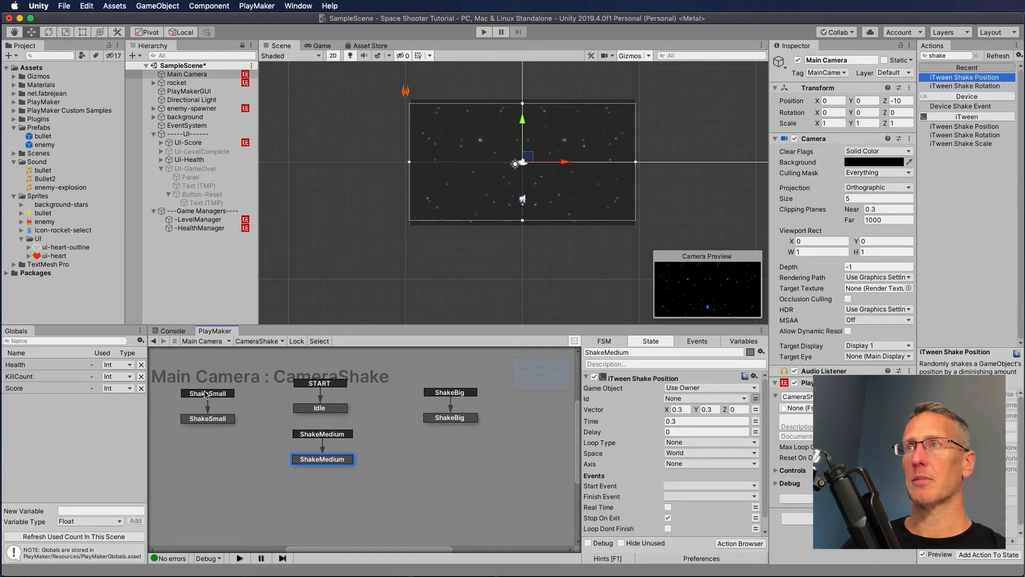
click(205, 394)
click(453, 394)
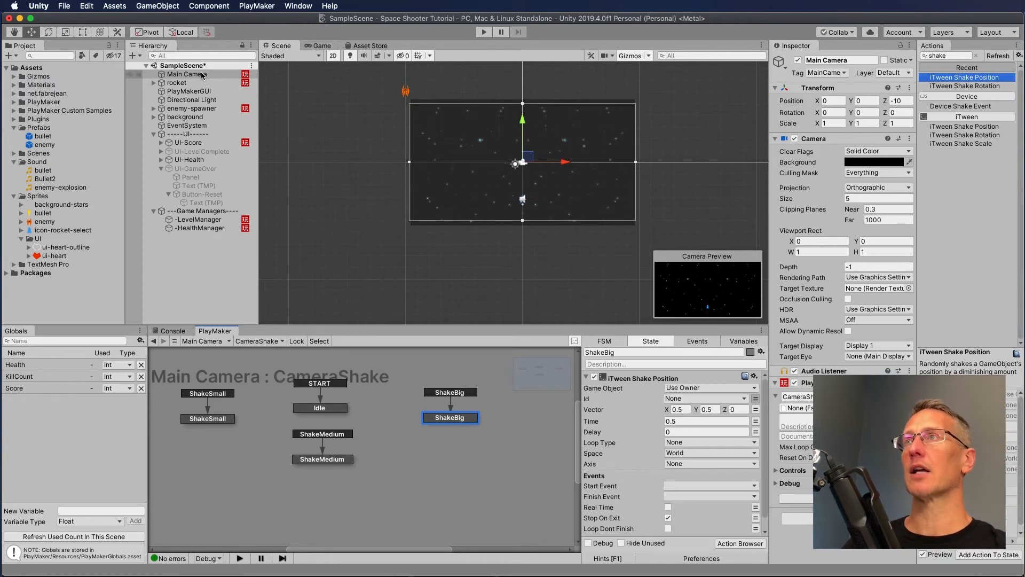
Add a Send Event By Name action after the Activate Game Object actions in the HealthManager's Remove1 state
click(208, 228)
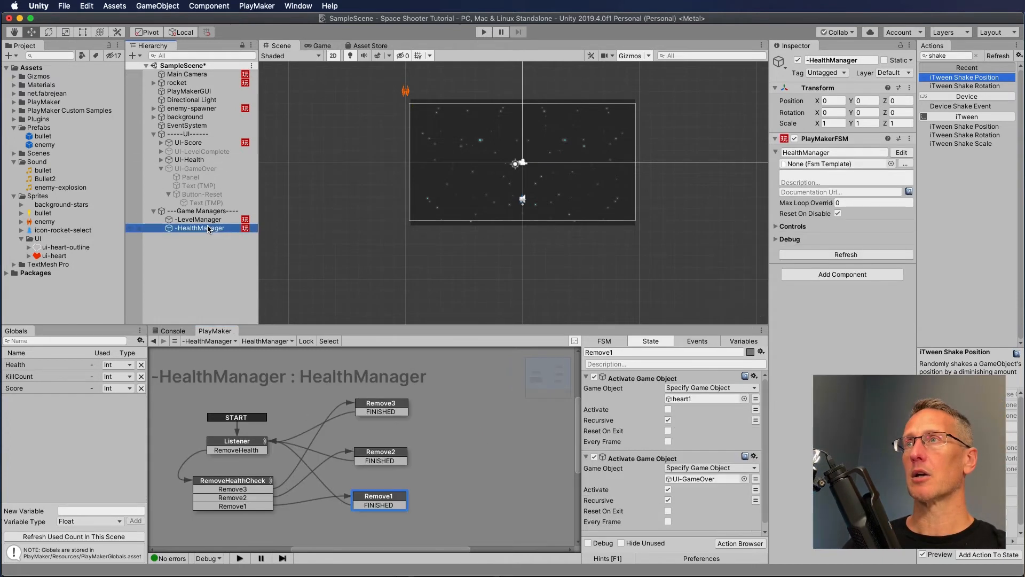
scroll(622, 479, down, 1)
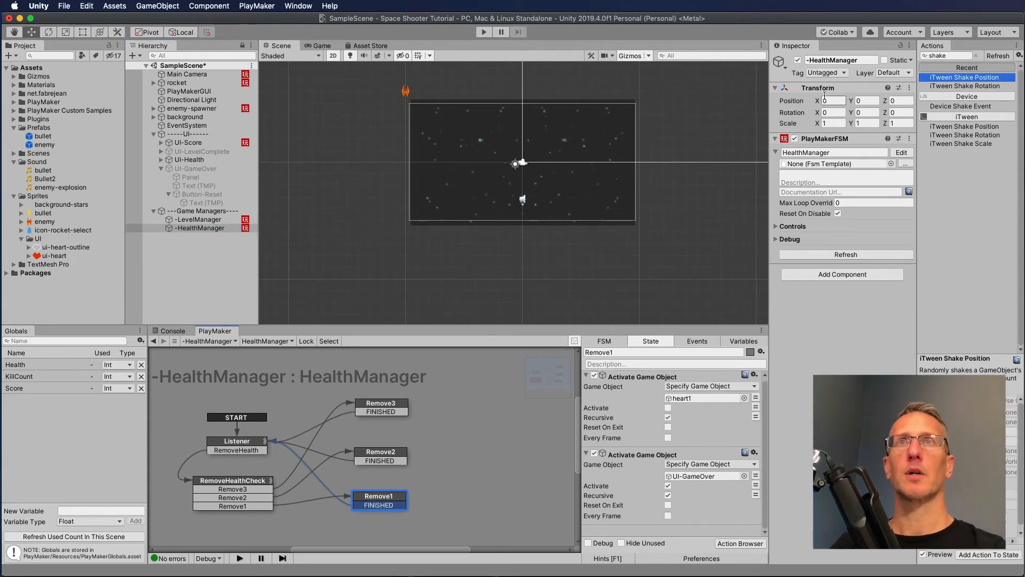
click(948, 55)
click(948, 54)
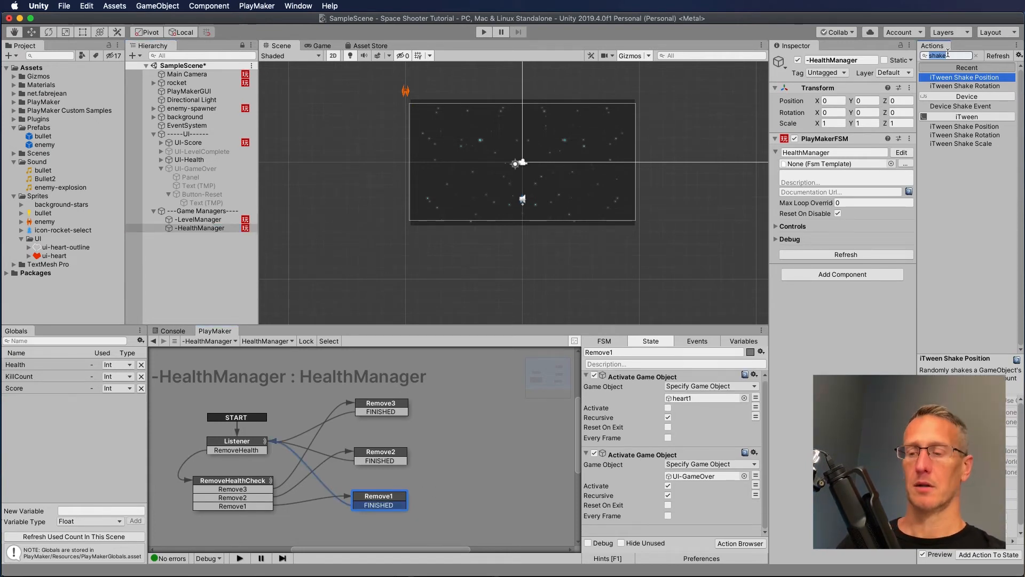
text(send)
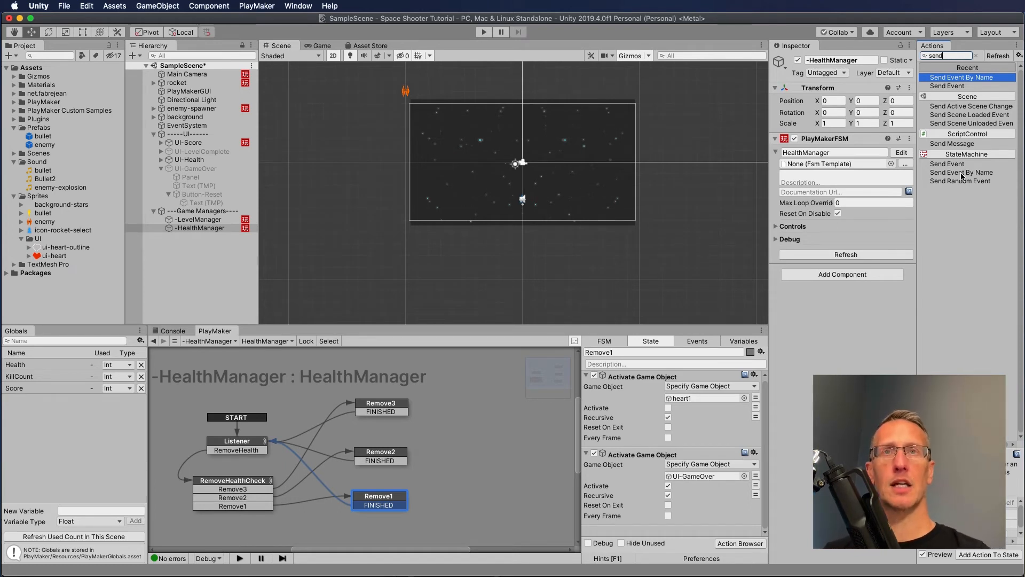
drag(962, 174, 666, 532)
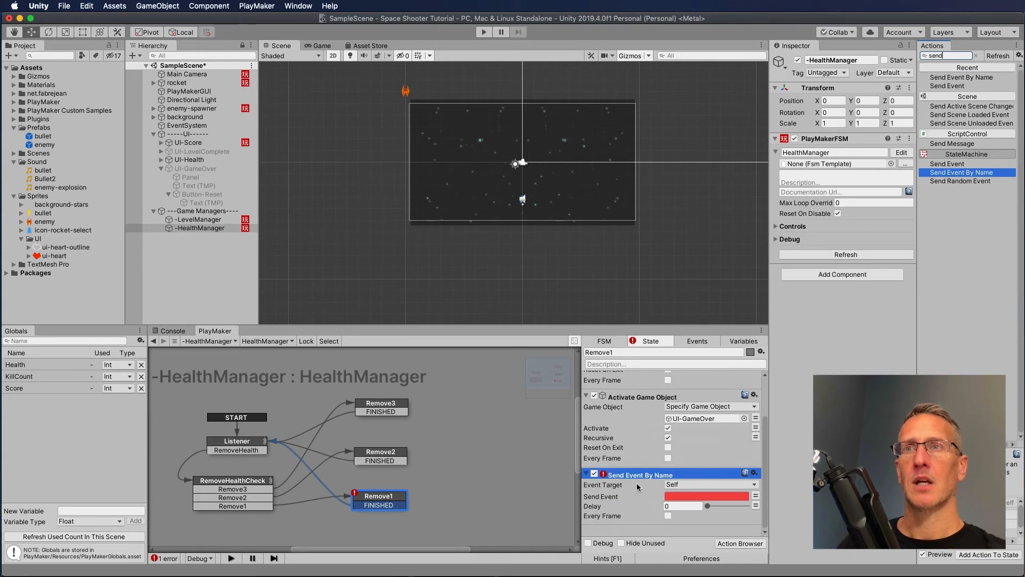
Set the Send Event By Name target to Game Object FSM and specify Main Camera as its game object
click(680, 485)
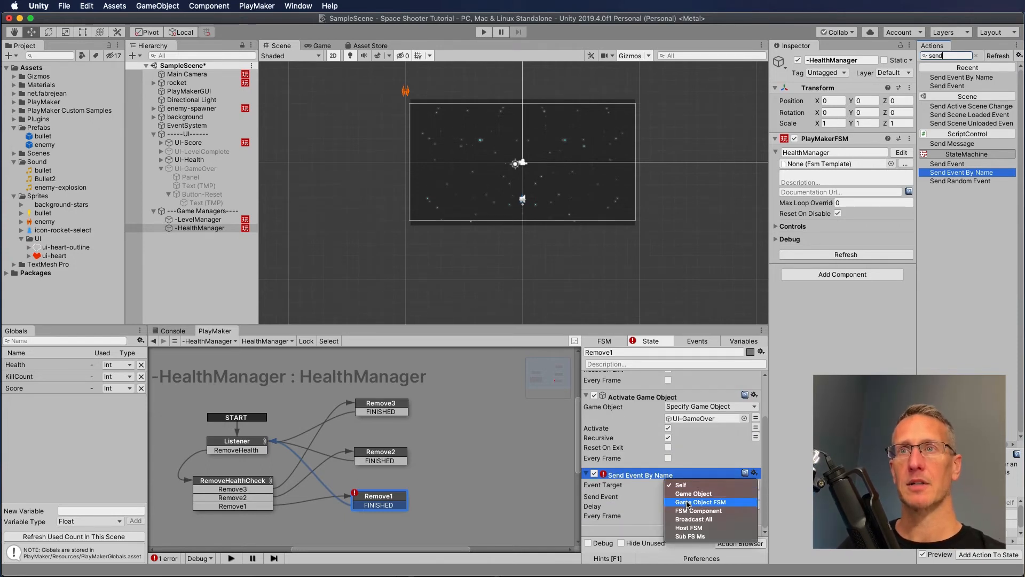
click(687, 501)
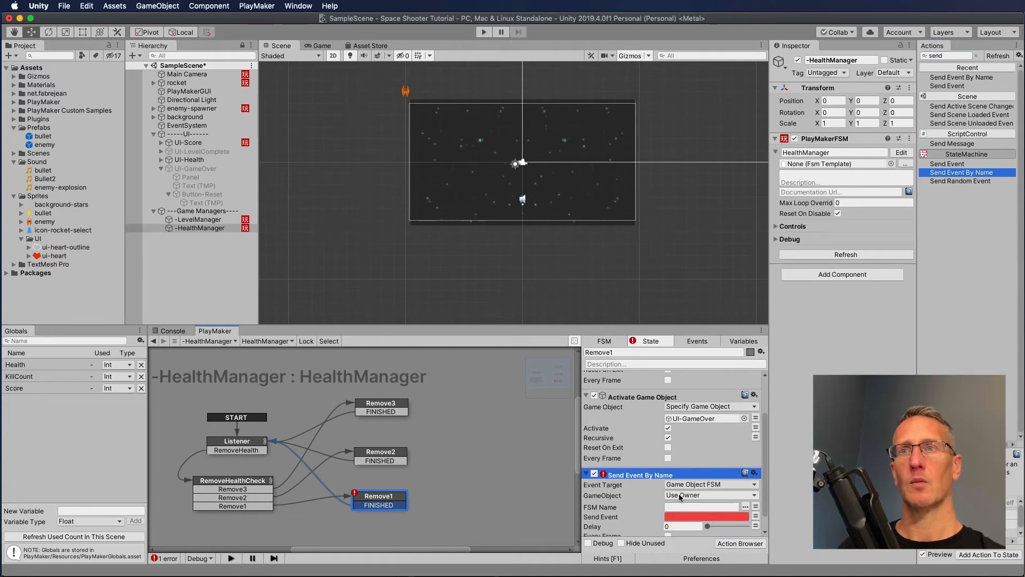
click(674, 495)
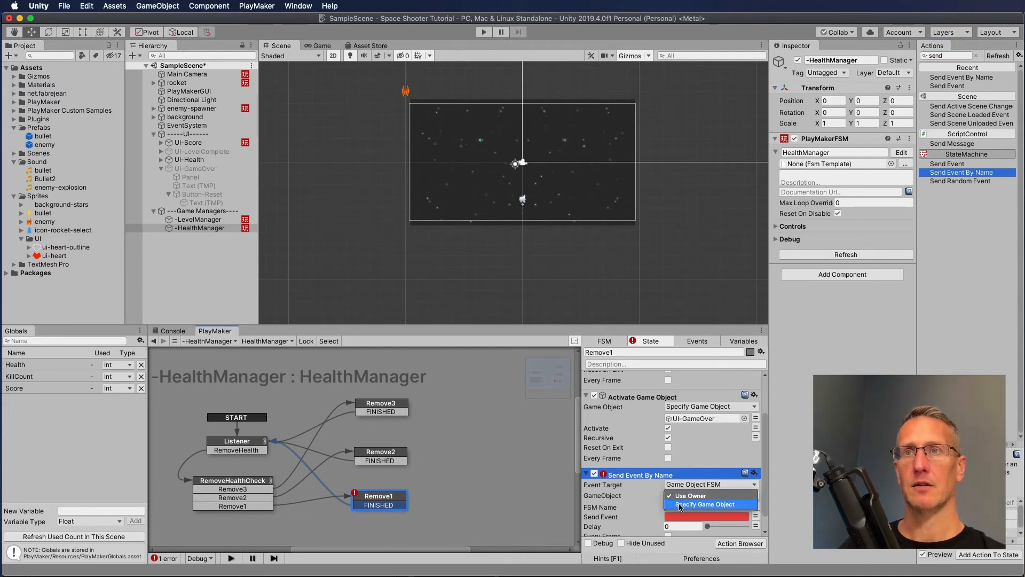
click(680, 505)
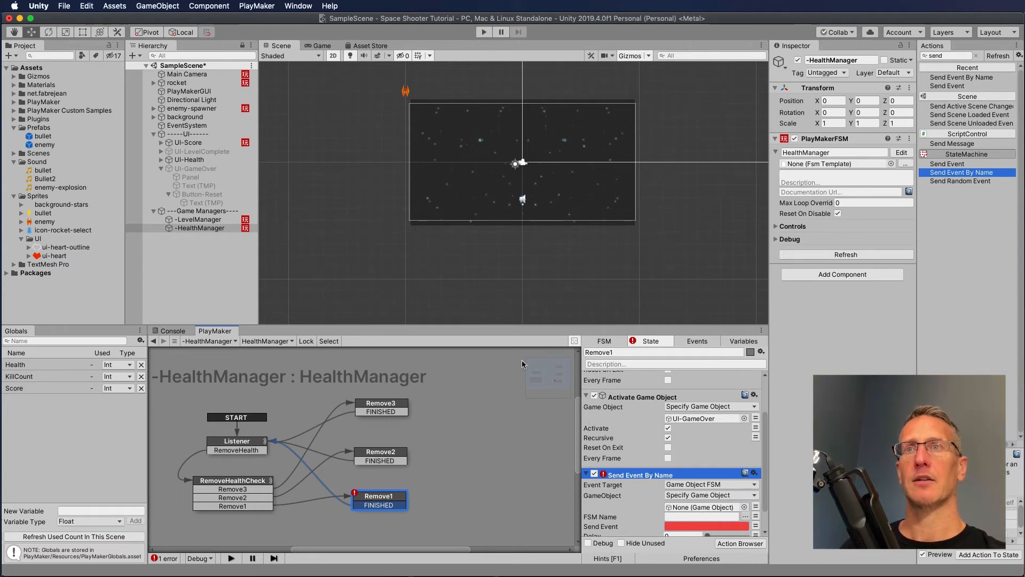
mouse_move(200, 228)
mouse_down()
mouse_move(434, 280)
mouse_move(721, 485)
mouse_move(709, 508)
mouse_up()
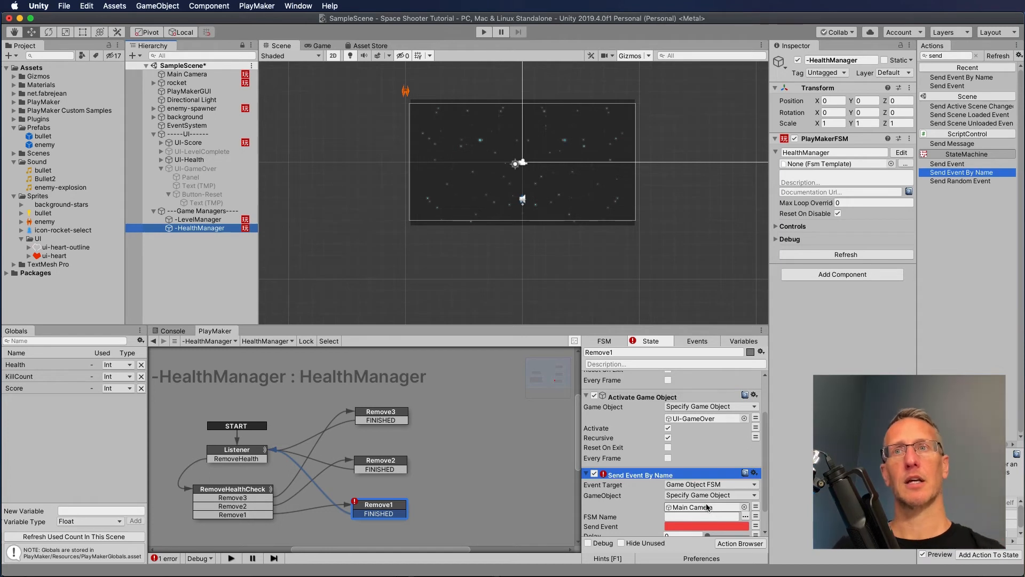
scroll(720, 502, down, 2)
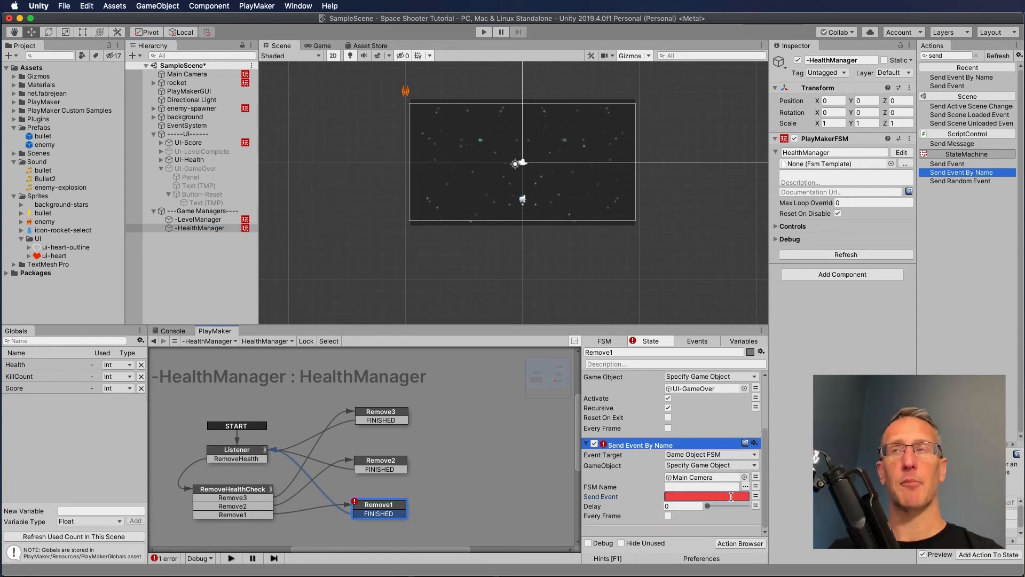
Copy the ShakeBig name from the Main Camera's CameraShake FSM and paste it as the Send Event in the HealthManager's Remove1 state
click(188, 74)
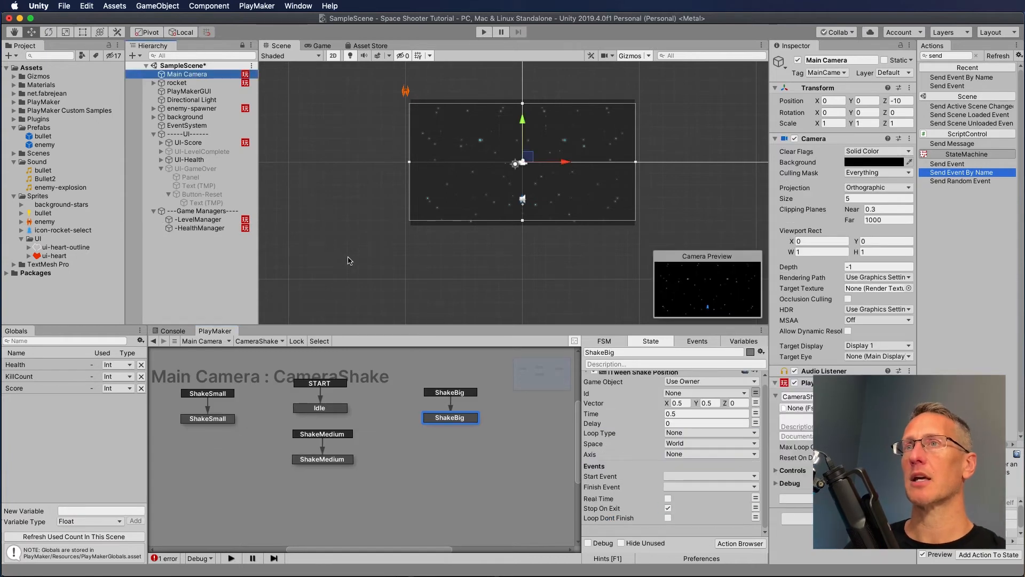
click(598, 352)
key(super+c)
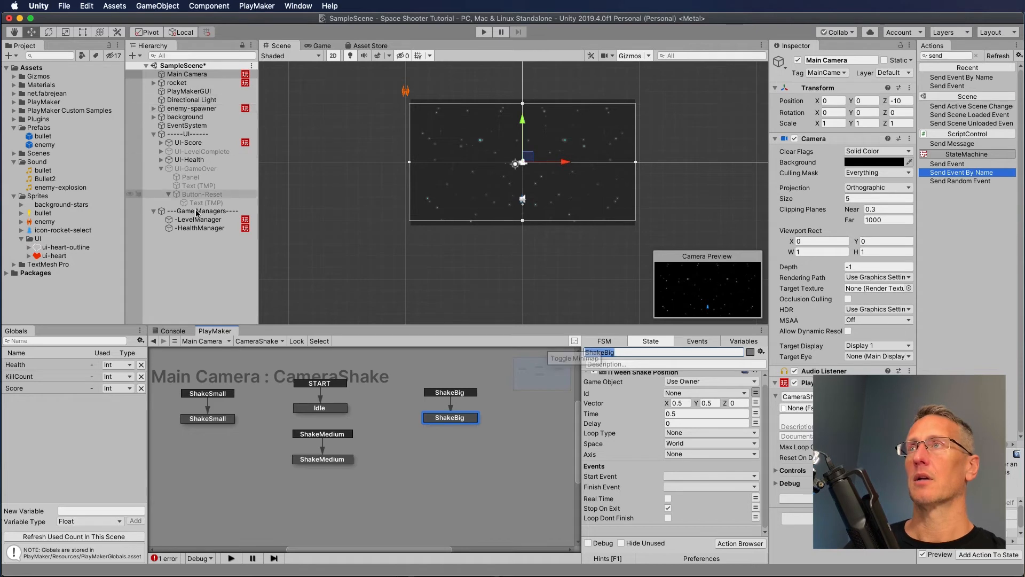
click(198, 228)
scroll(625, 483, down, 5)
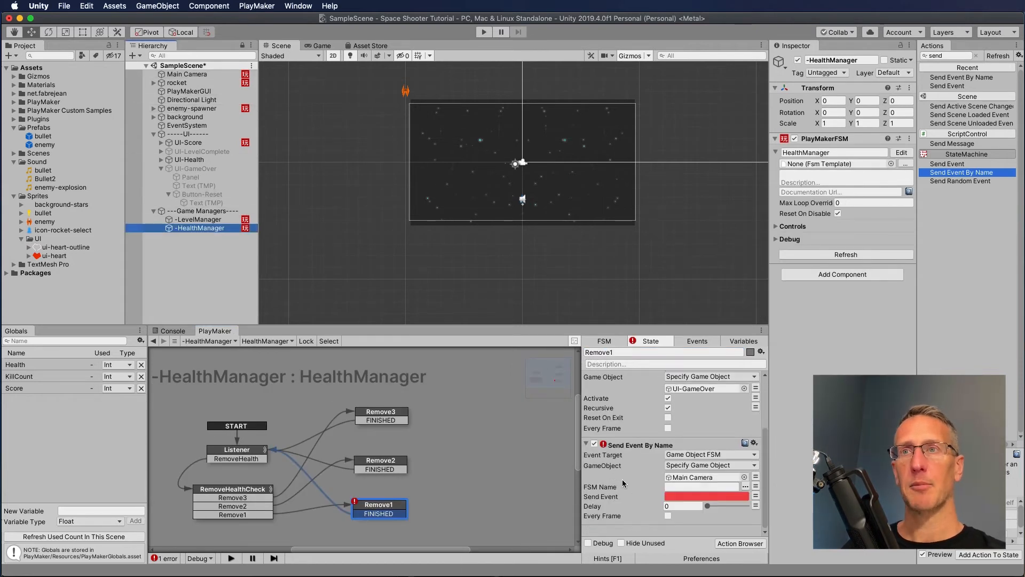
click(688, 494)
key(super+v)
click(669, 505)
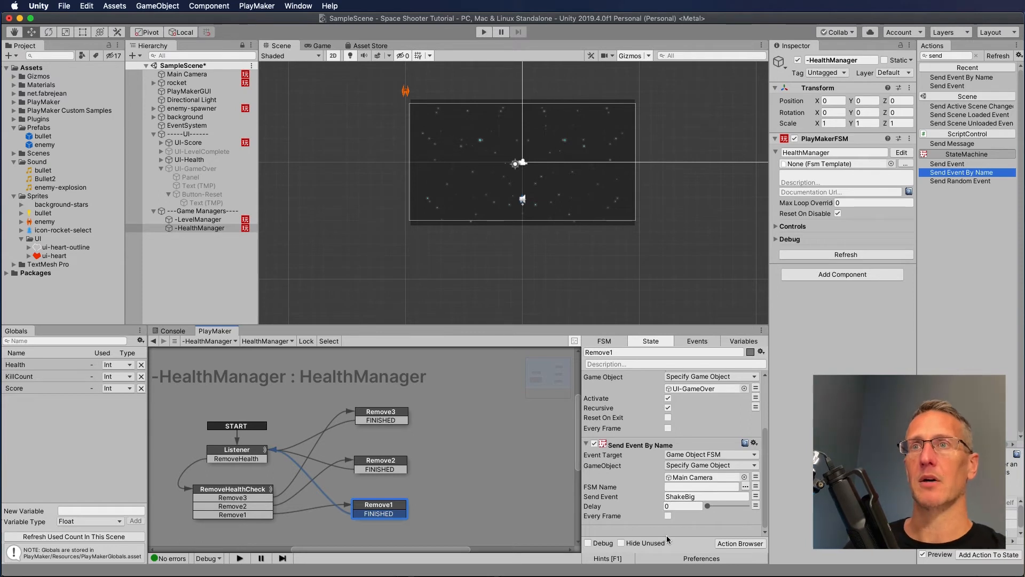
Check the rocket's children, open the enemy prefab, activate its Particle System and preview the explosion effect
mouse_move(603, 417)
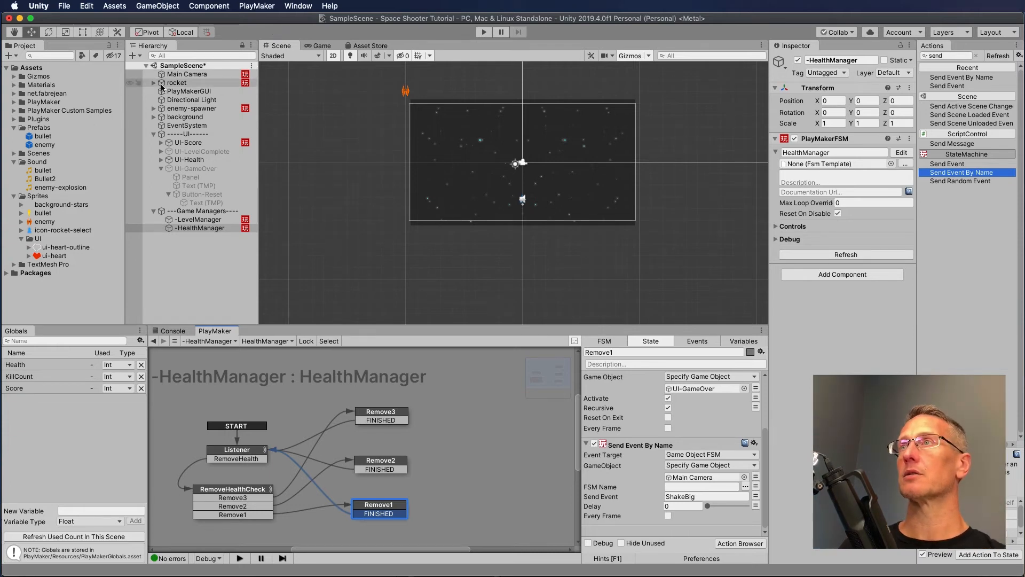
click(153, 82)
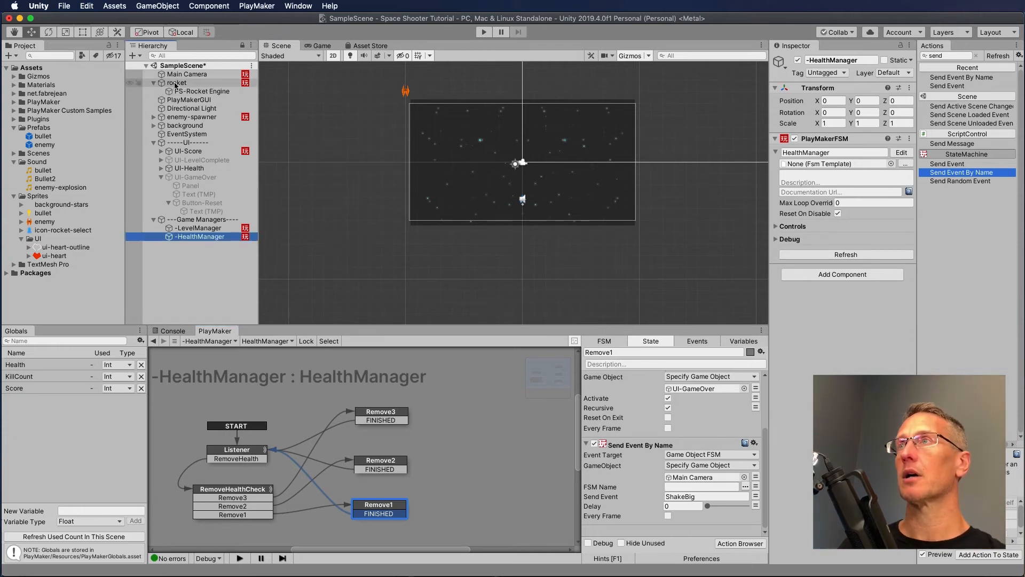
click(156, 82)
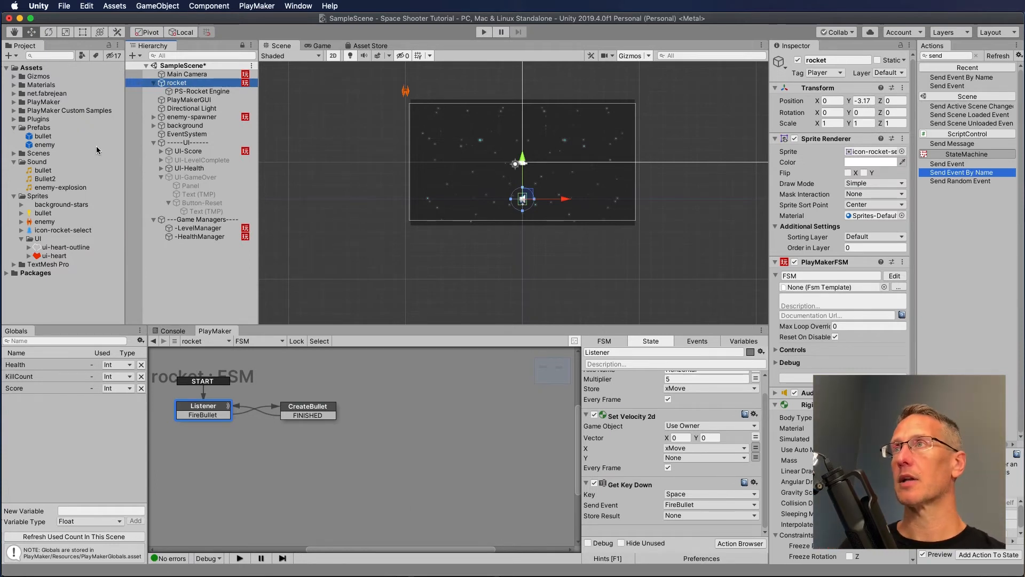
double_click(31, 145)
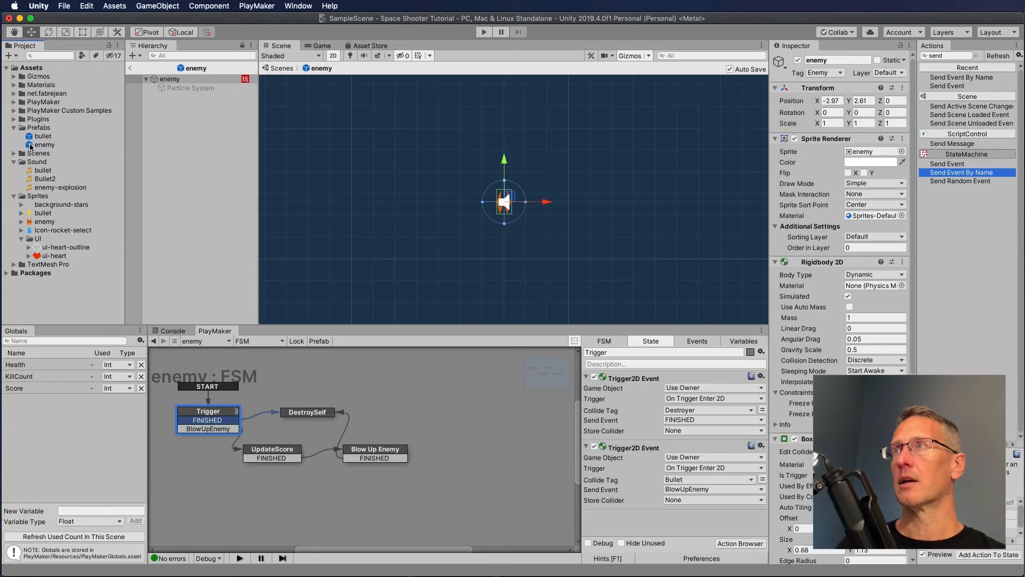
click(177, 88)
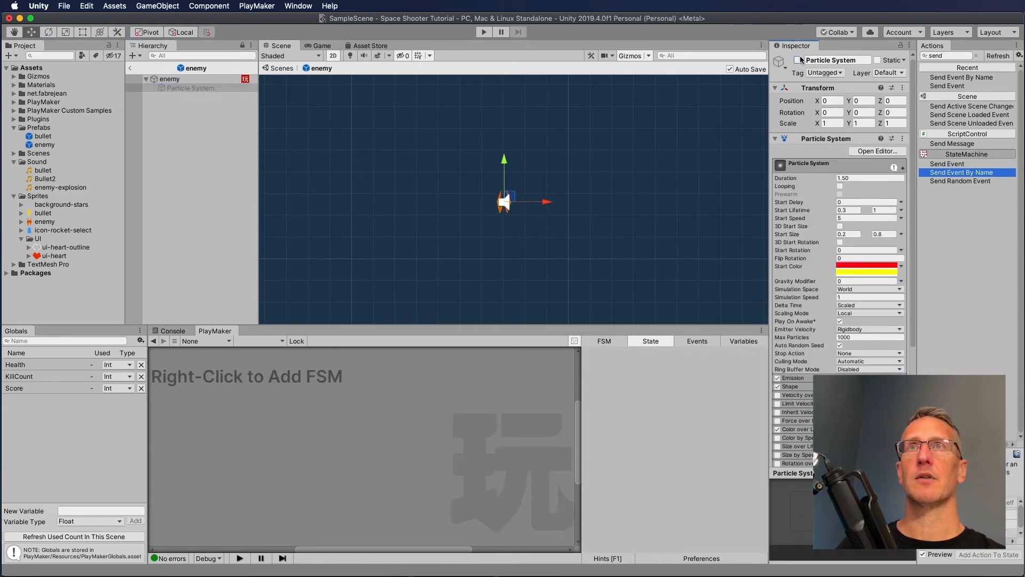
click(660, 229)
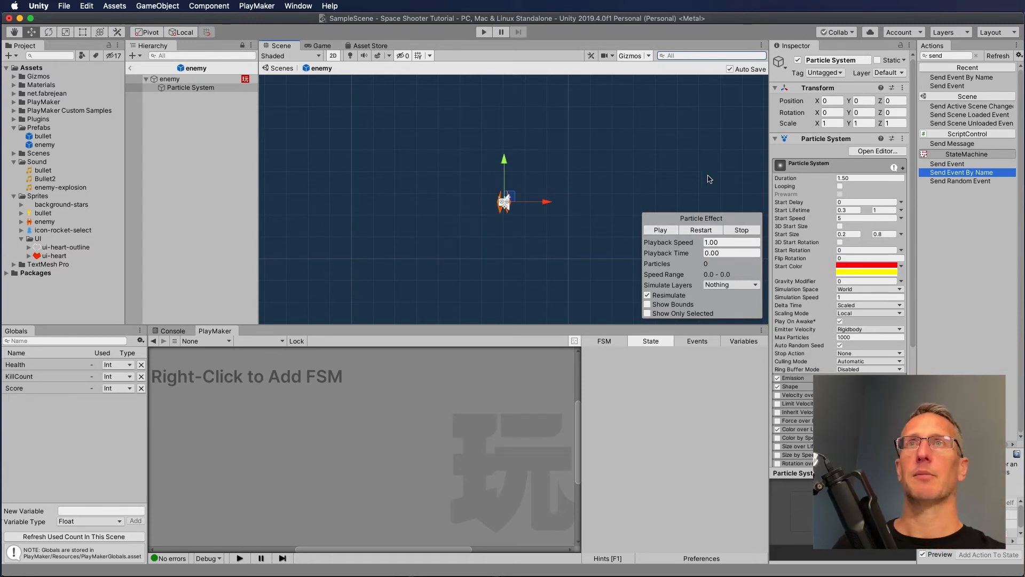
Copy the enemy prefab's Particle System, deactivate the original again and return to the scene
right_click(196, 90)
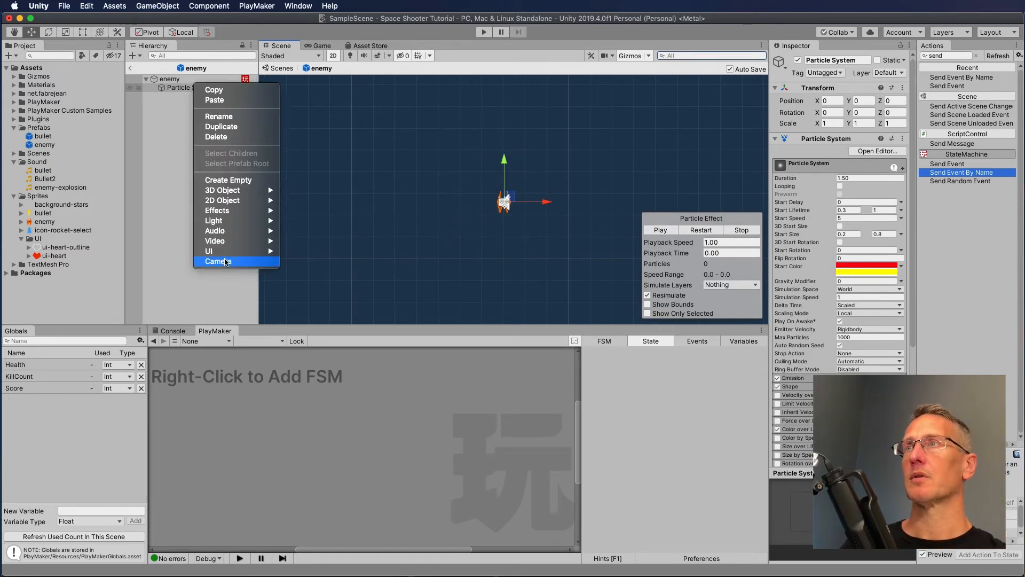
click(210, 91)
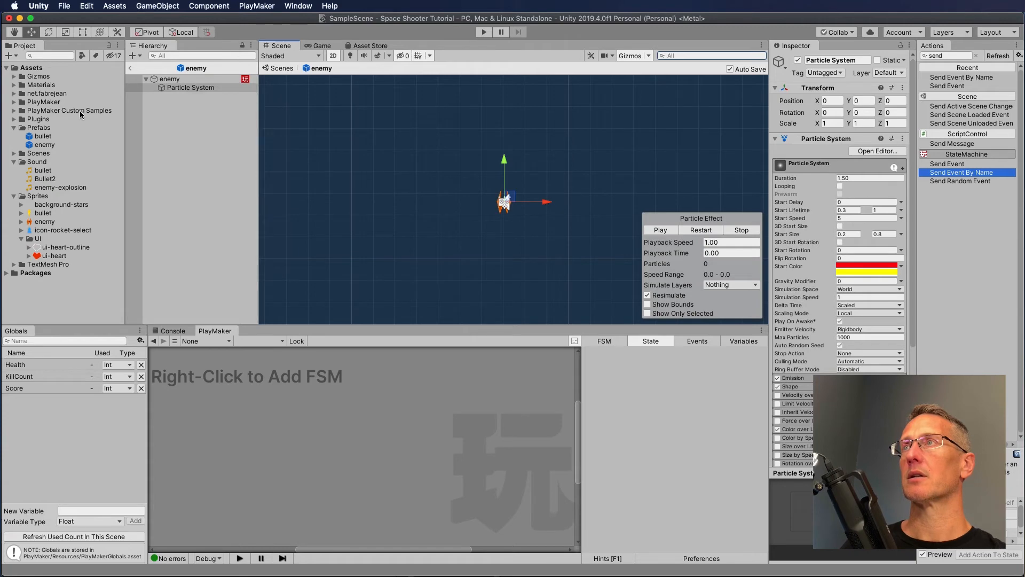
click(797, 60)
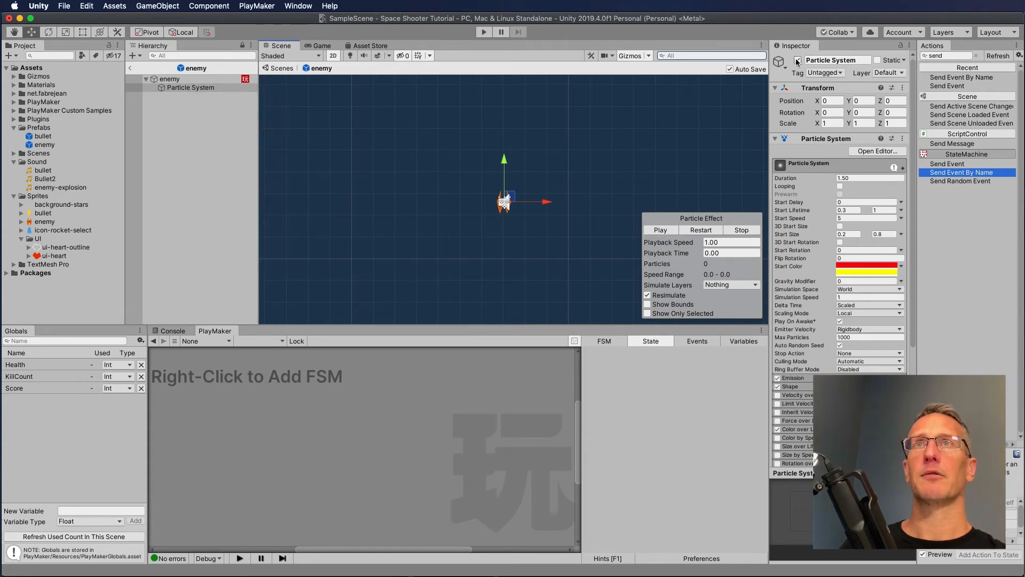
click(277, 69)
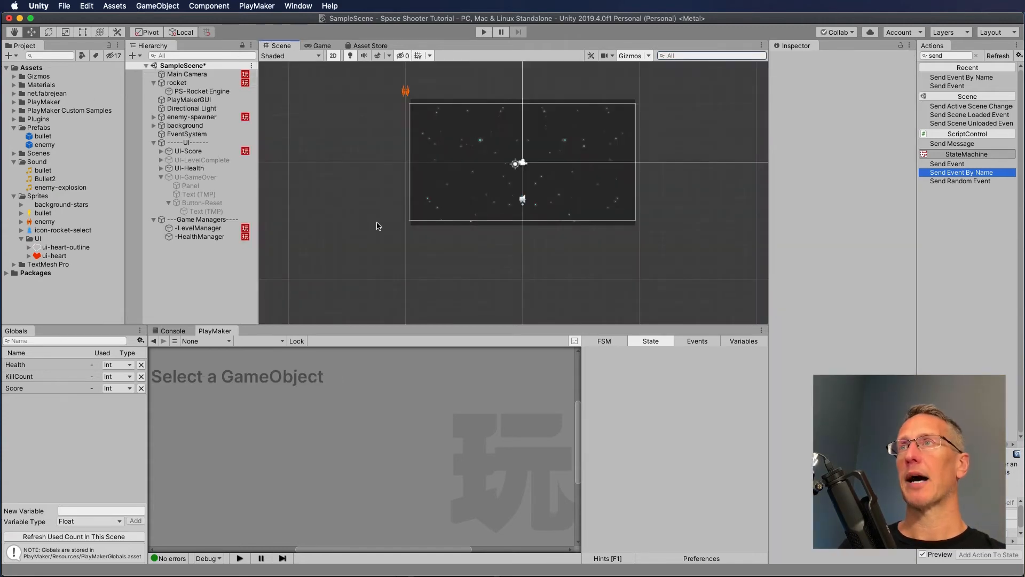
Paste the Particle System into the scene, make it a child of the rocket and rename it PS-Explosion
click(192, 83)
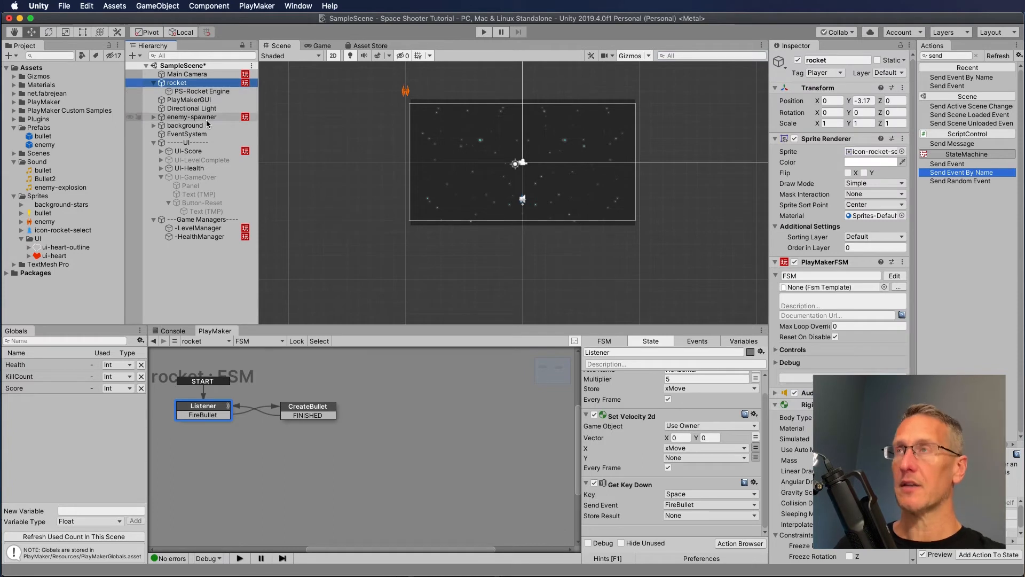
key(super+v)
drag(199, 245, 189, 86)
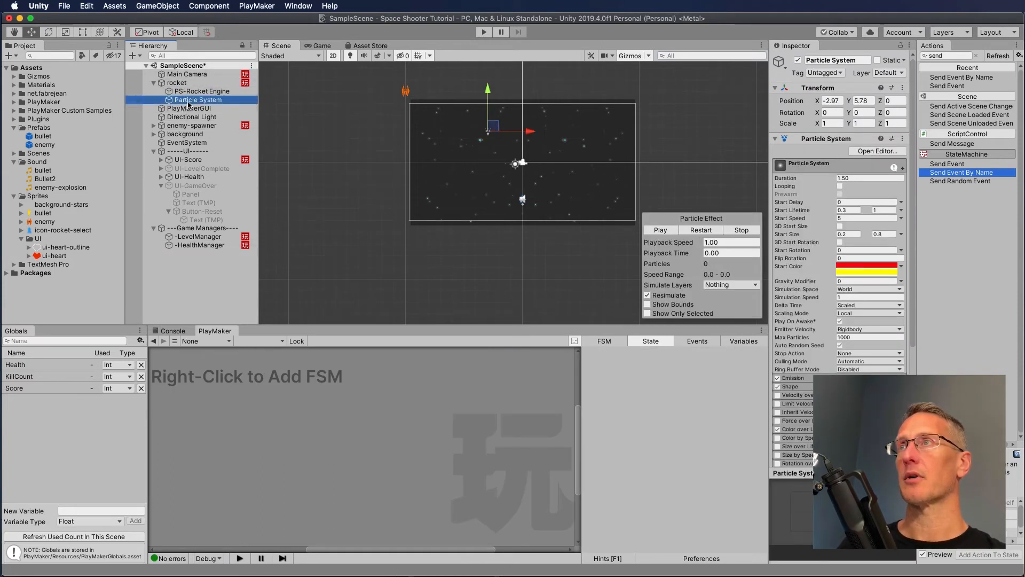
click(205, 102)
text(PS)
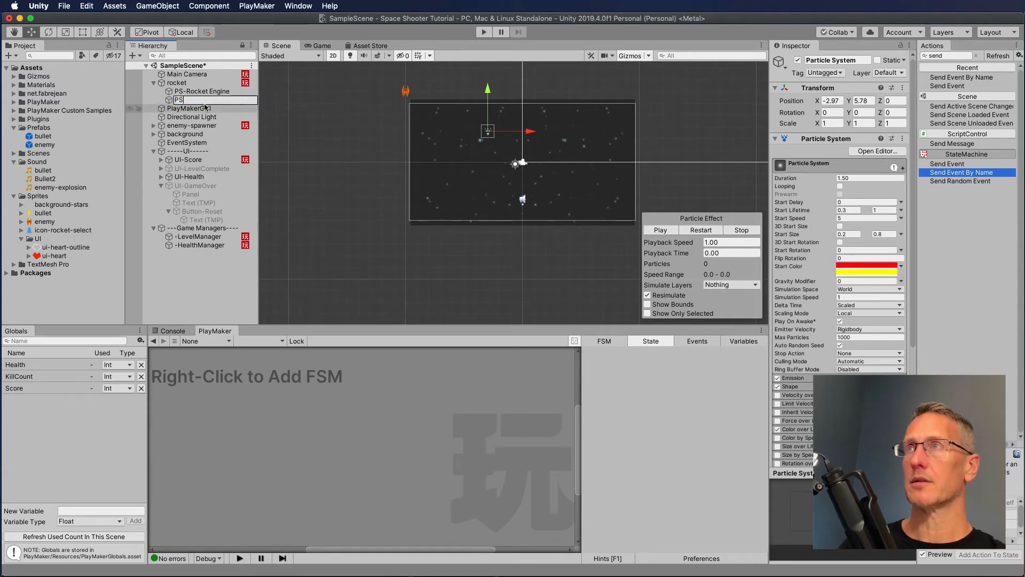
text(-Explosion)
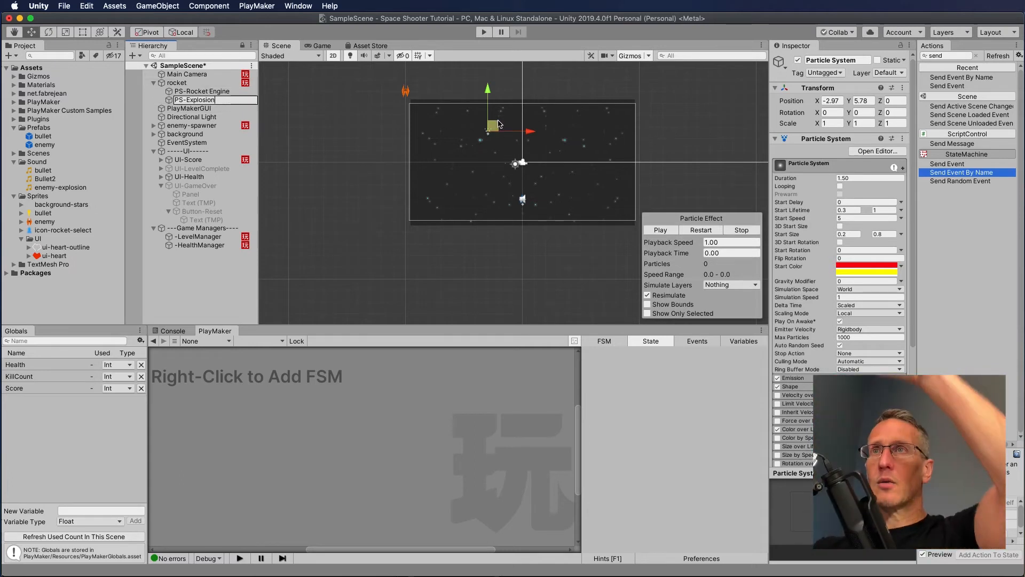
Set PS-Explosion's X and Y position to 0 and deactivate the object
click(836, 100)
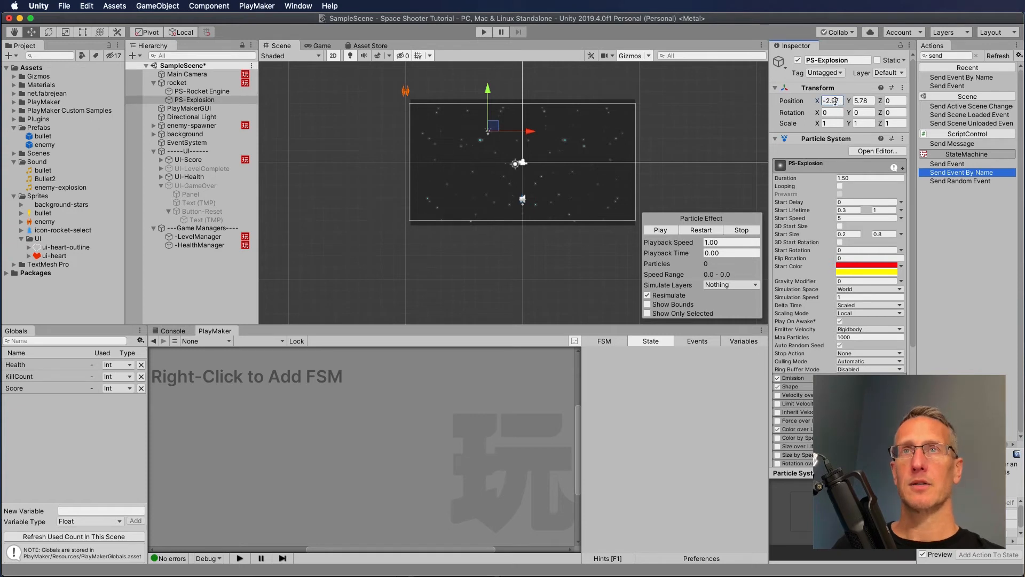
triple_click(835, 101)
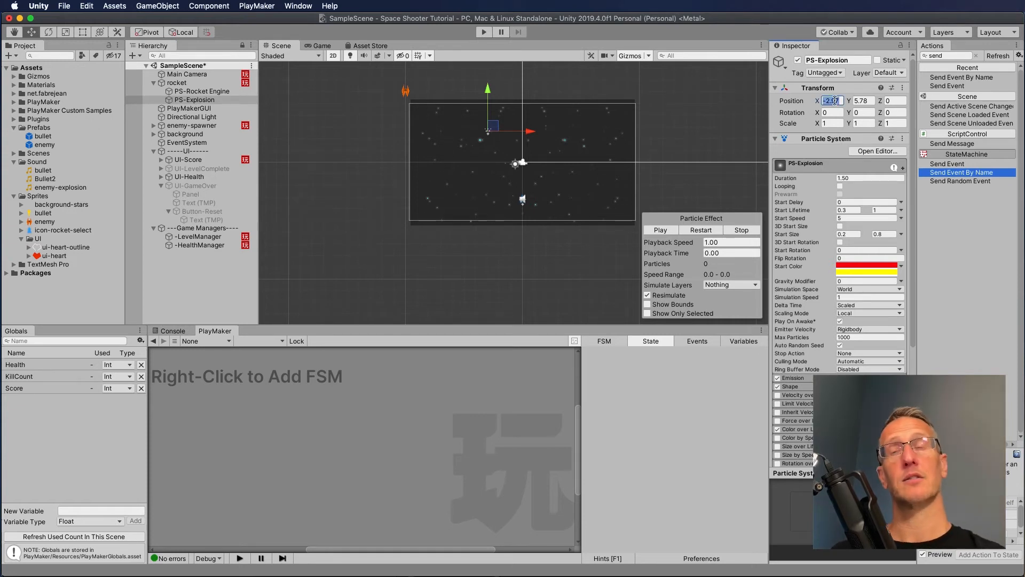
text(00)
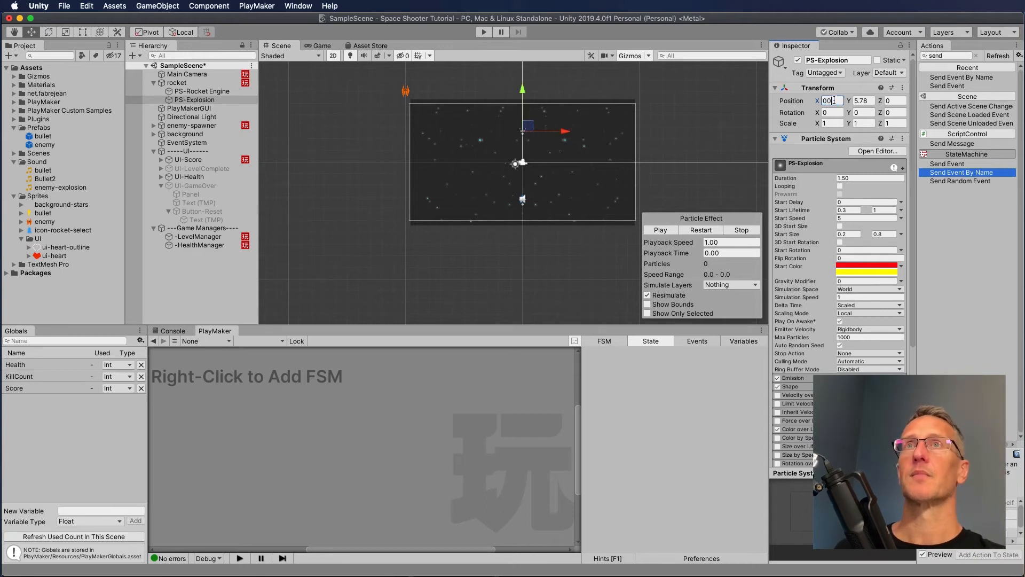
key(Tab)
text(0)
key(Tab)
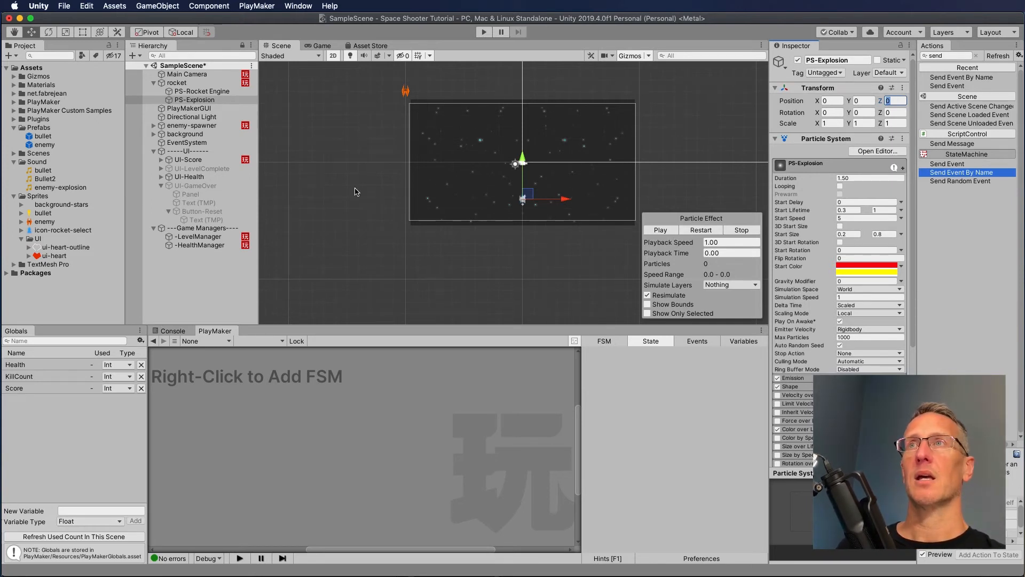
click(211, 101)
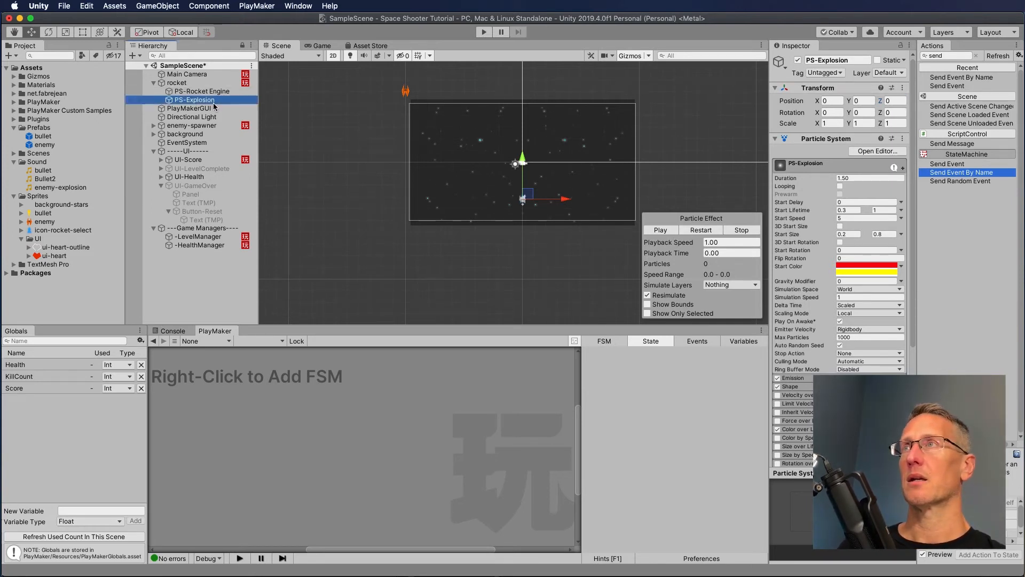
click(798, 60)
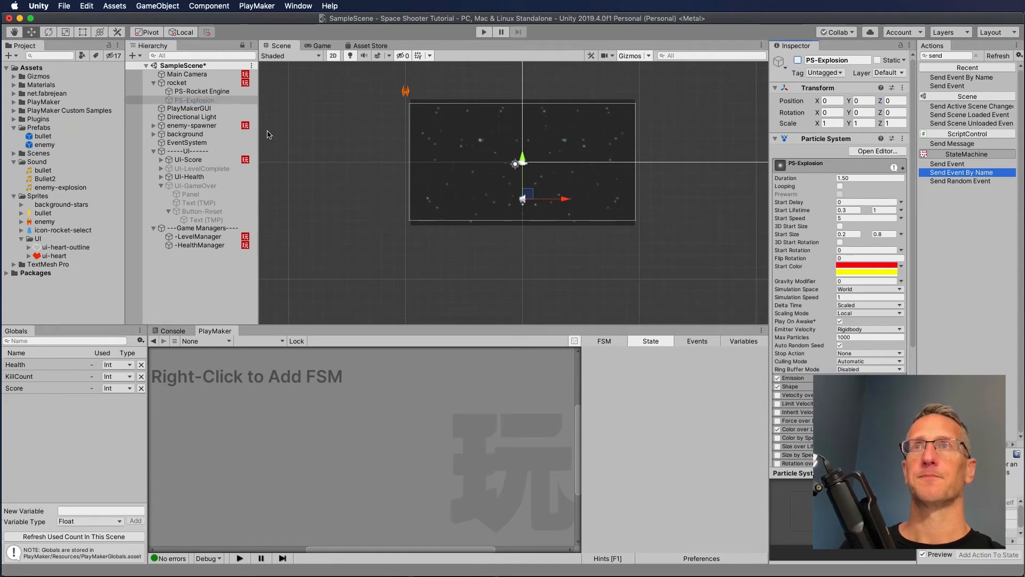
In HealthManager's Remove1 state, duplicate the UI-GameOver Activate Game Object action at the end of the list and target it at PS-Explosion
click(200, 245)
scroll(633, 469, up, 2)
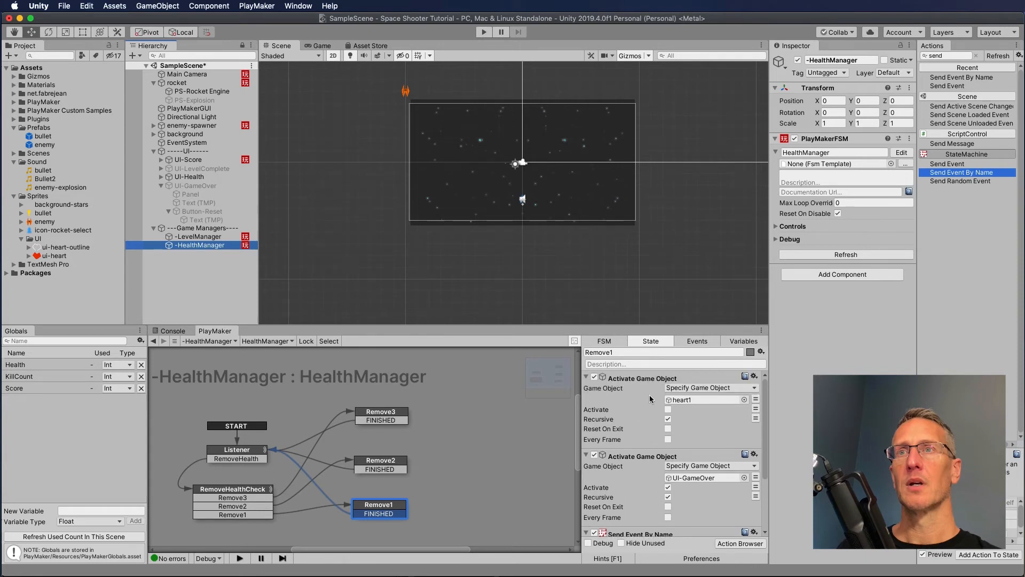
scroll(652, 469, down, 5)
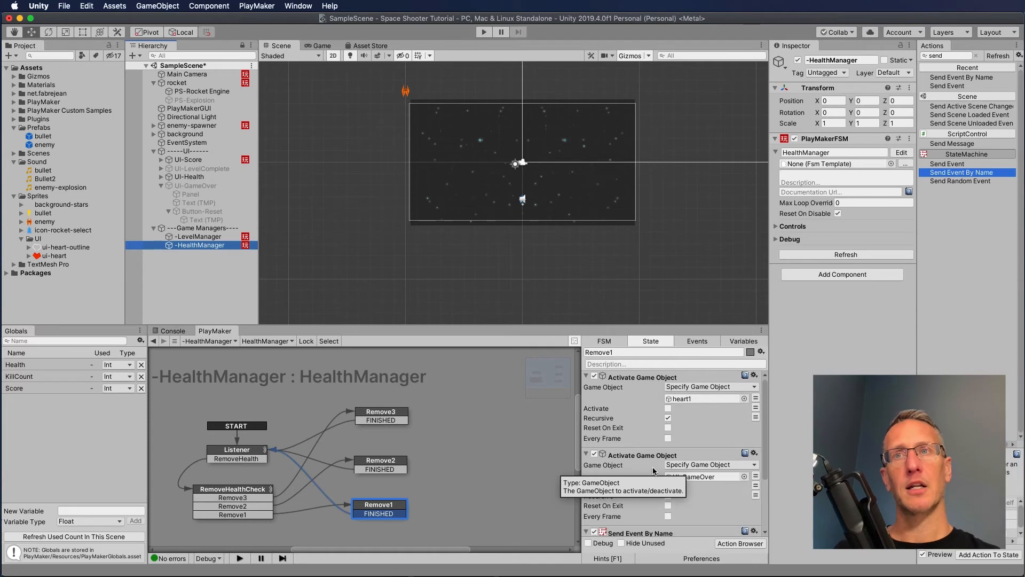
scroll(650, 462, down, 1)
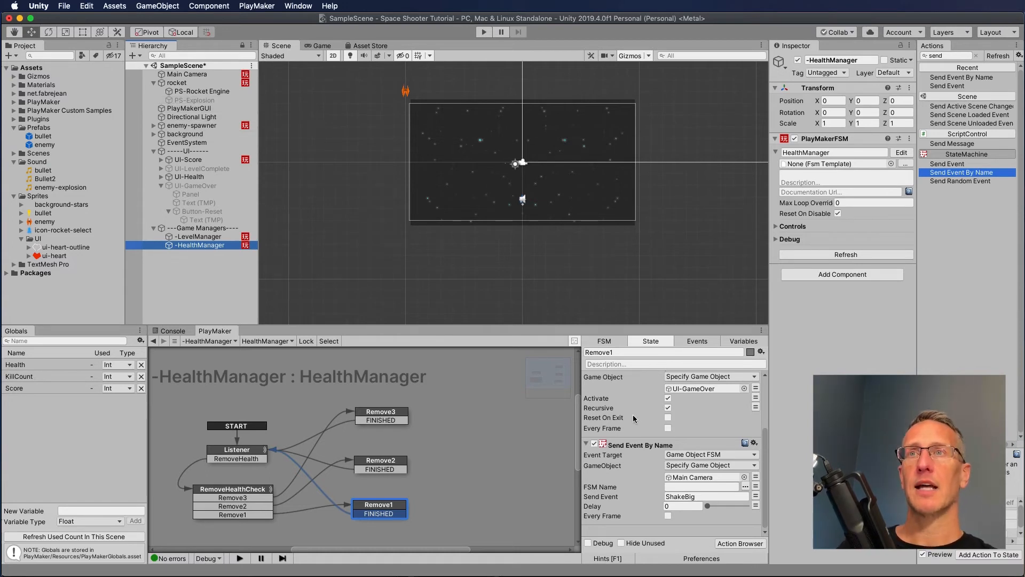
scroll(633, 416, up, 2)
click(629, 393)
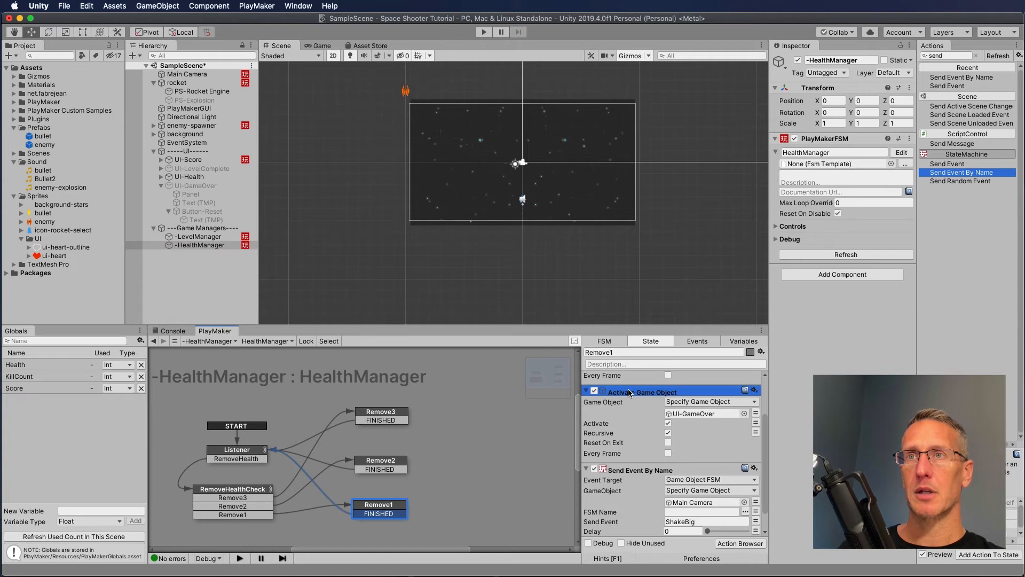
scroll(634, 419, down, 2)
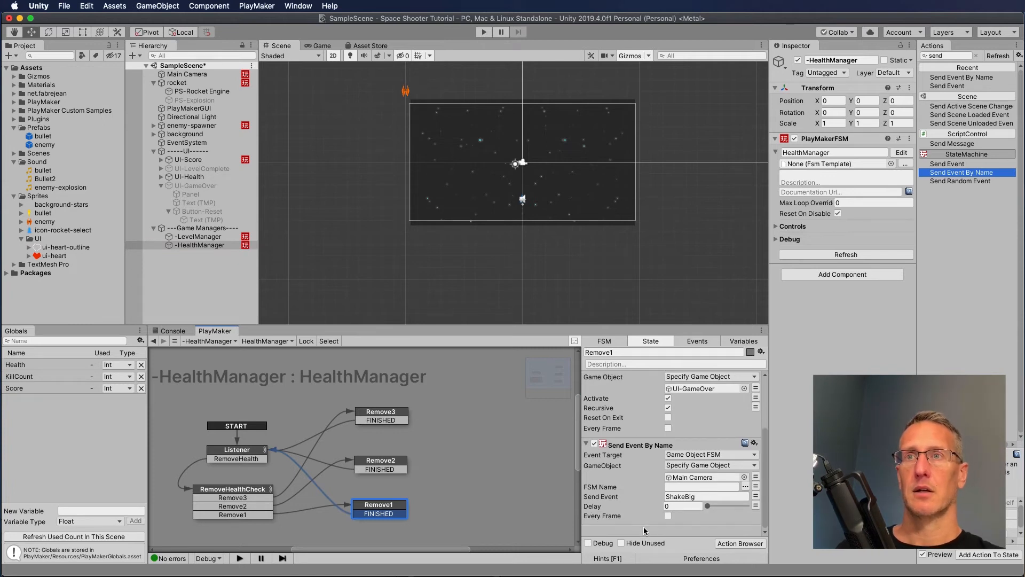
key(super+v)
scroll(645, 525, down, 5)
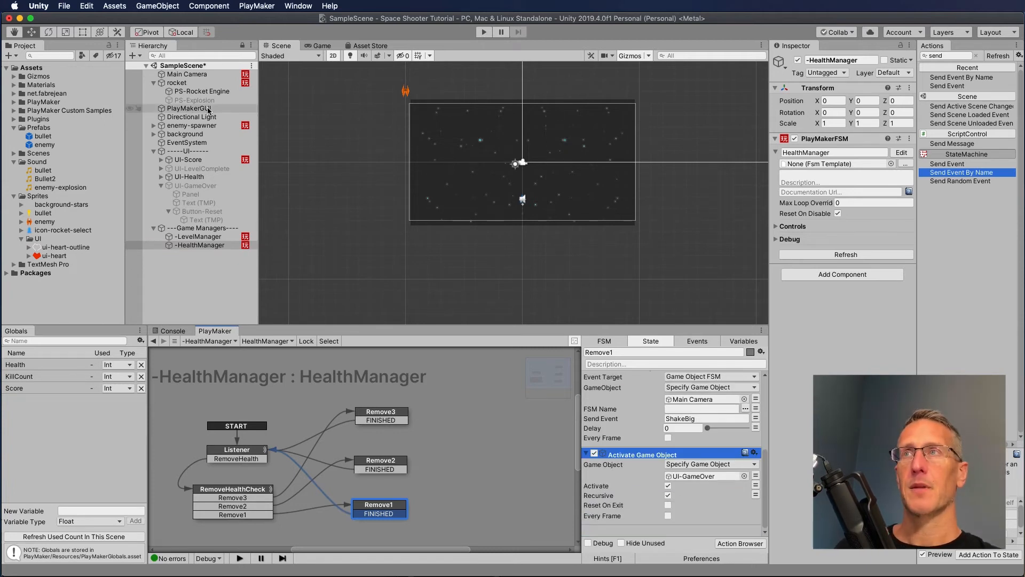
drag(186, 102, 704, 477)
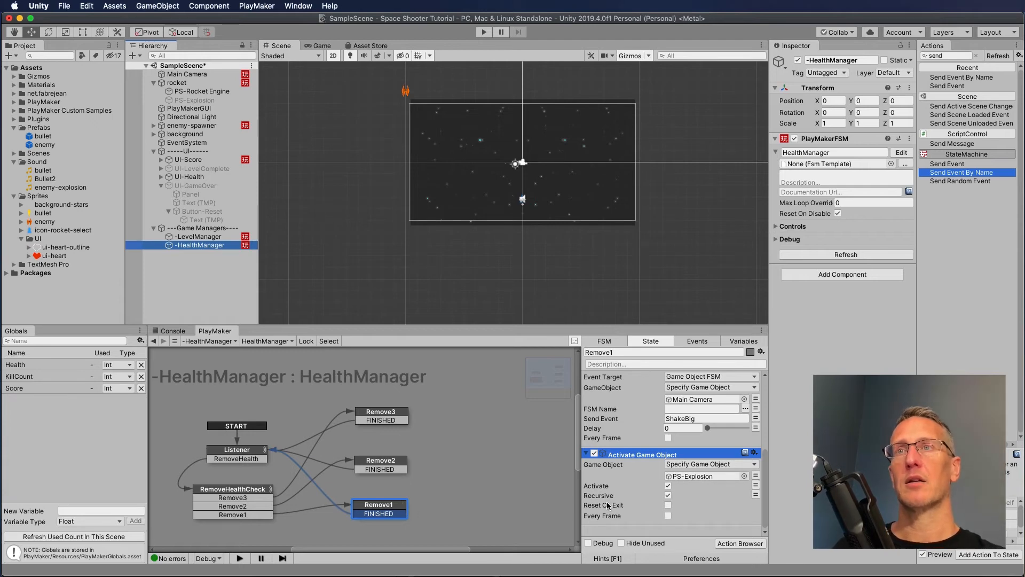
Paste another Activate Game Object action at the end of Remove1, target it at enemy-spawner and turn off Activate
scroll(607, 504, up, 5)
scroll(606, 501, down, 5)
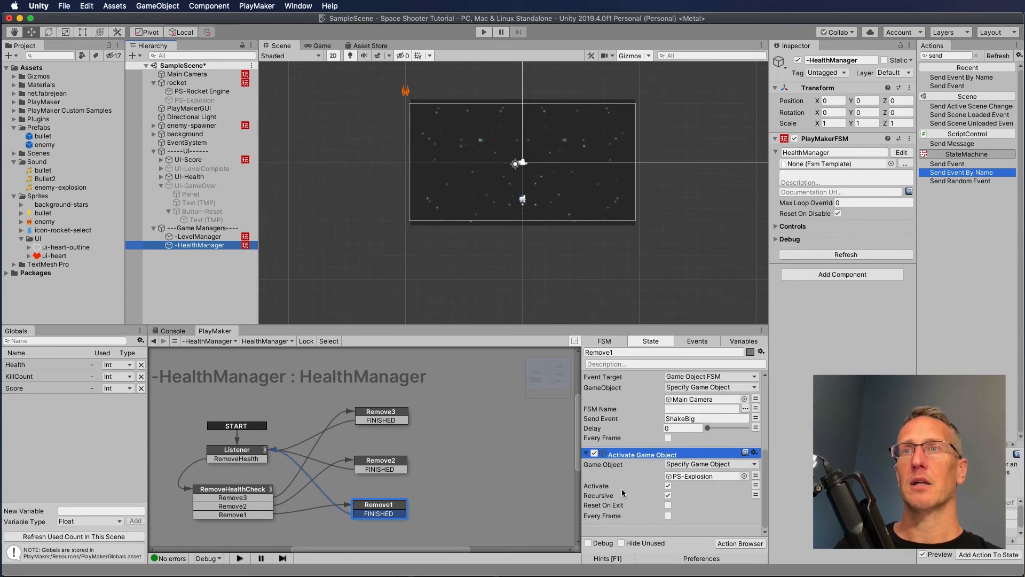
click(623, 527)
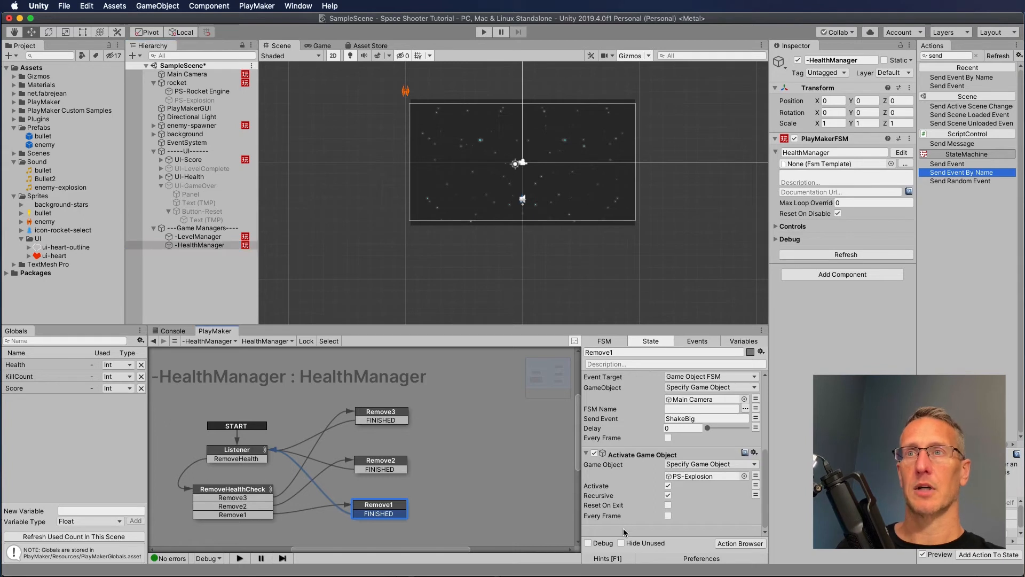
key(super+v)
scroll(624, 529, down, 1)
scroll(625, 529, down, 4)
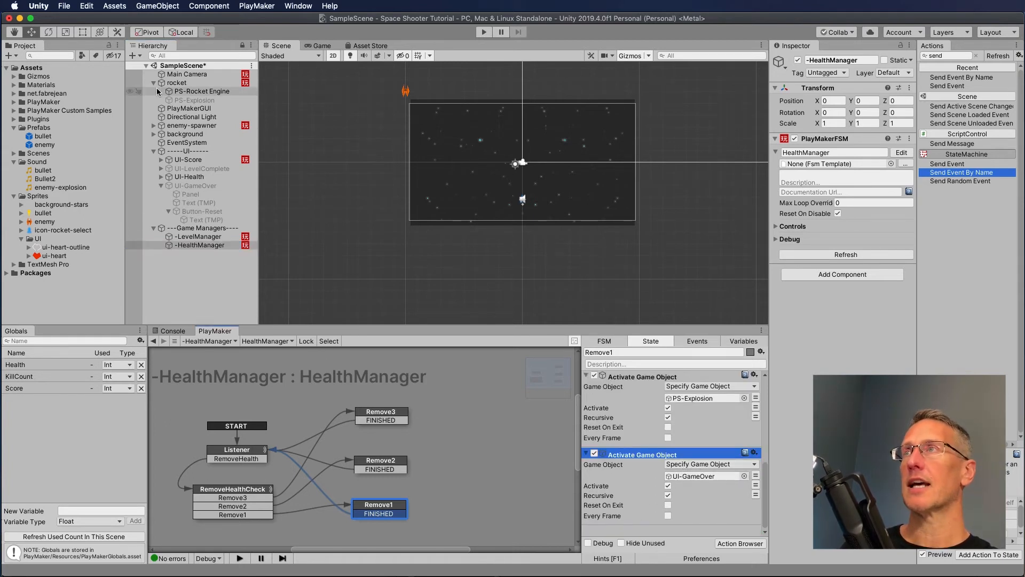
mouse_move(199, 245)
mouse_down()
mouse_move(704, 476)
mouse_move(691, 481)
mouse_up()
click(667, 486)
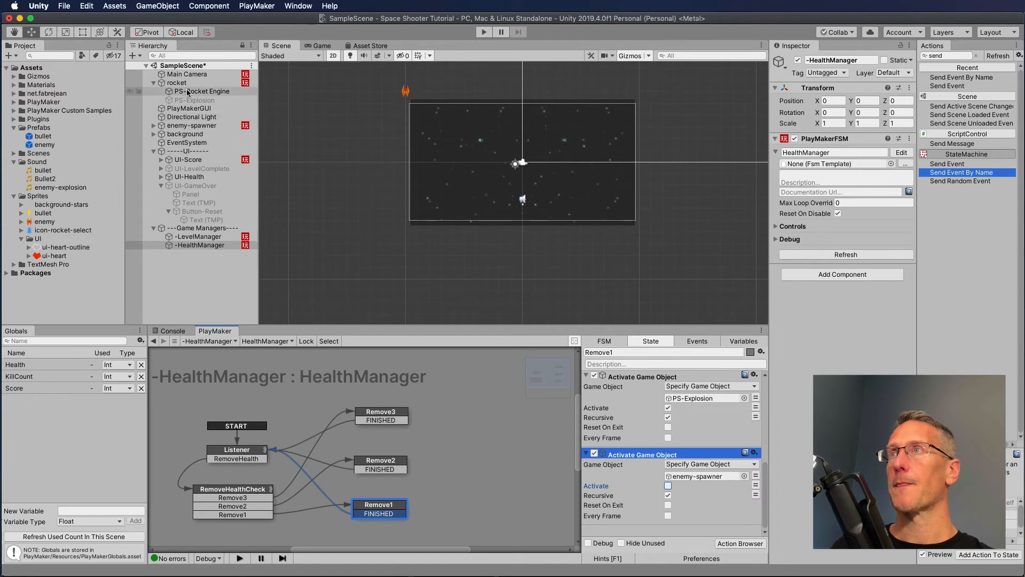
Add one more pasted Activate Game Object action to Remove1, target it at the rocket and disable Activate
key(super+v)
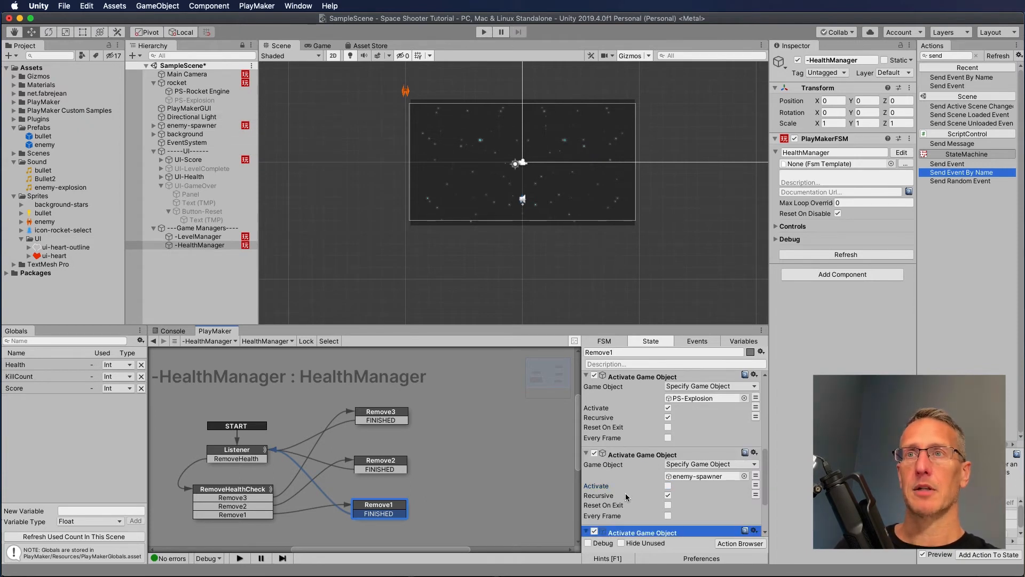
scroll(625, 496, down, 5)
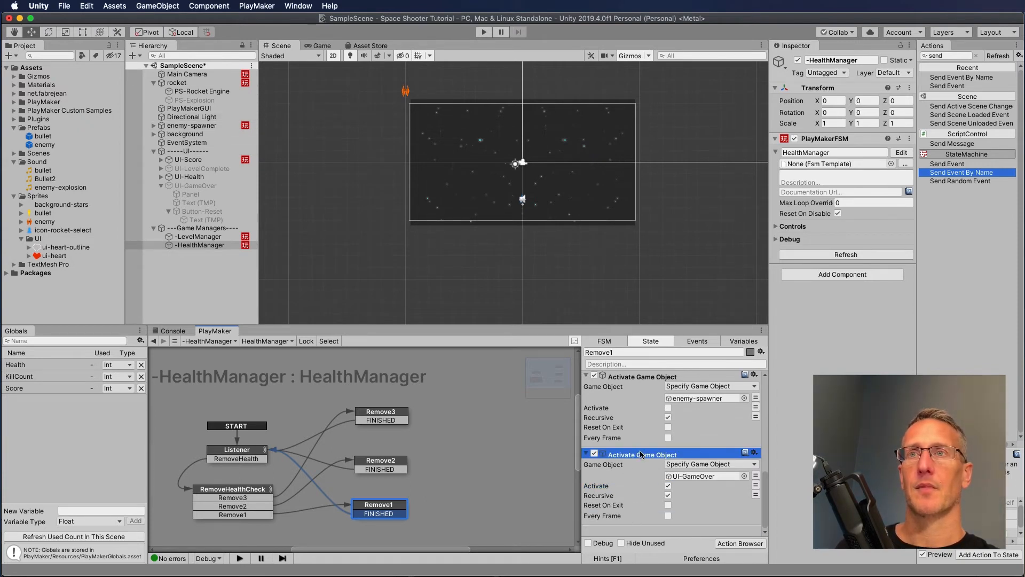
click(187, 83)
mouse_move(186, 84)
mouse_down()
mouse_move(691, 417)
mouse_move(707, 473)
mouse_up()
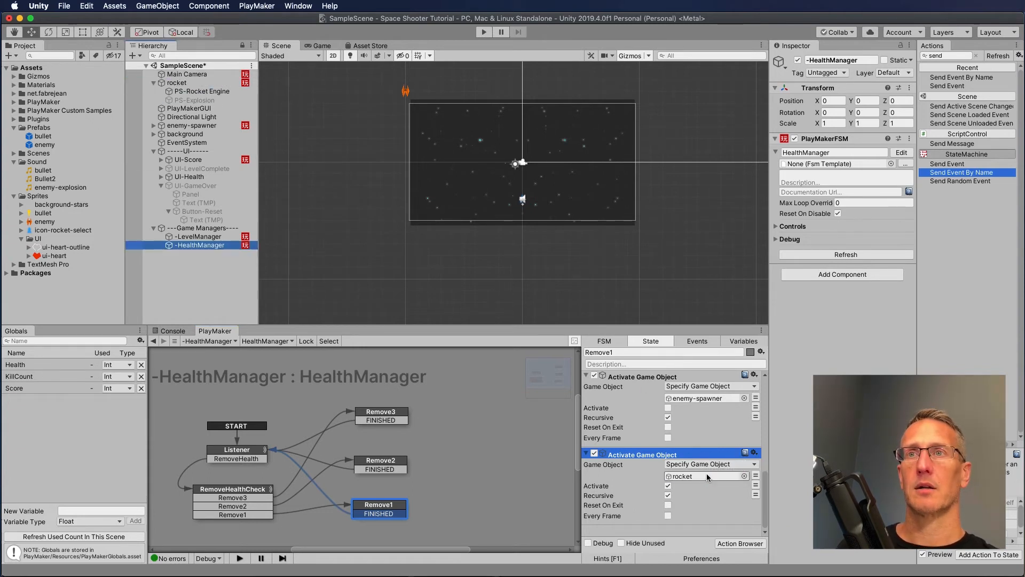
click(667, 486)
scroll(692, 484, up, 5)
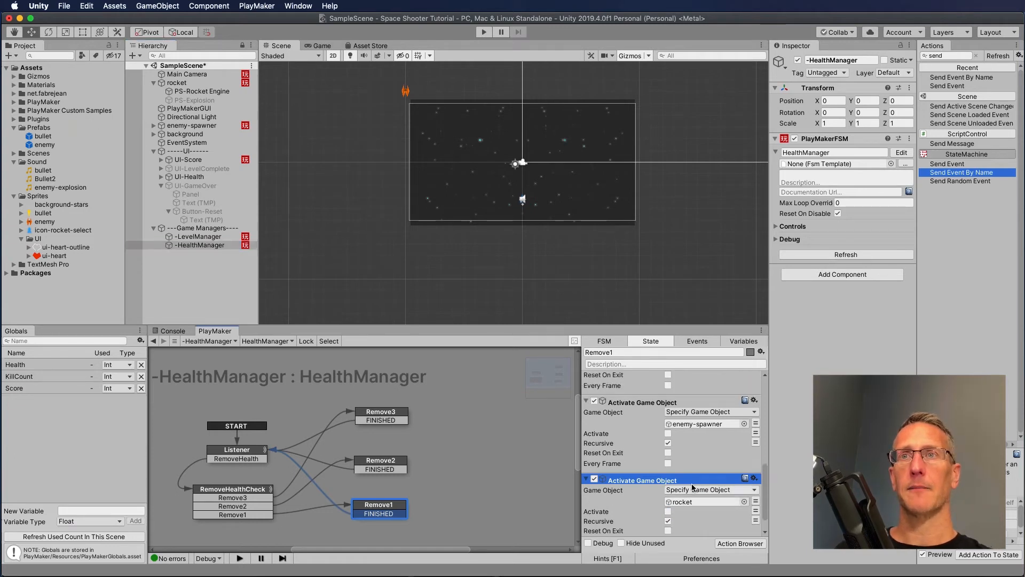
Play-test the game, steering the rocket into enemies until all hearts are lost, and stop play mode at the Game Over screen
click(483, 33)
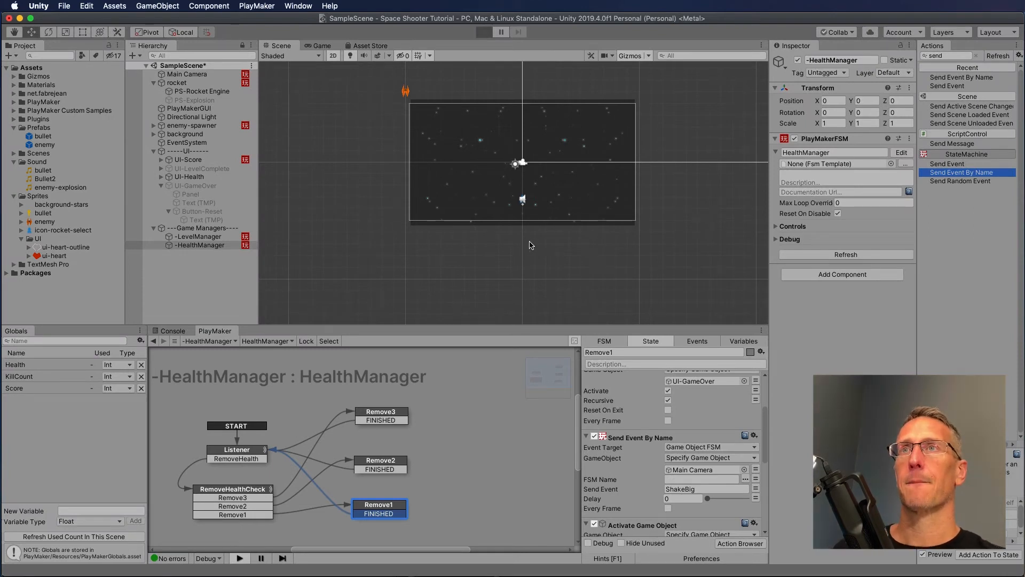
key(Left)
key(Right)
key(Left)
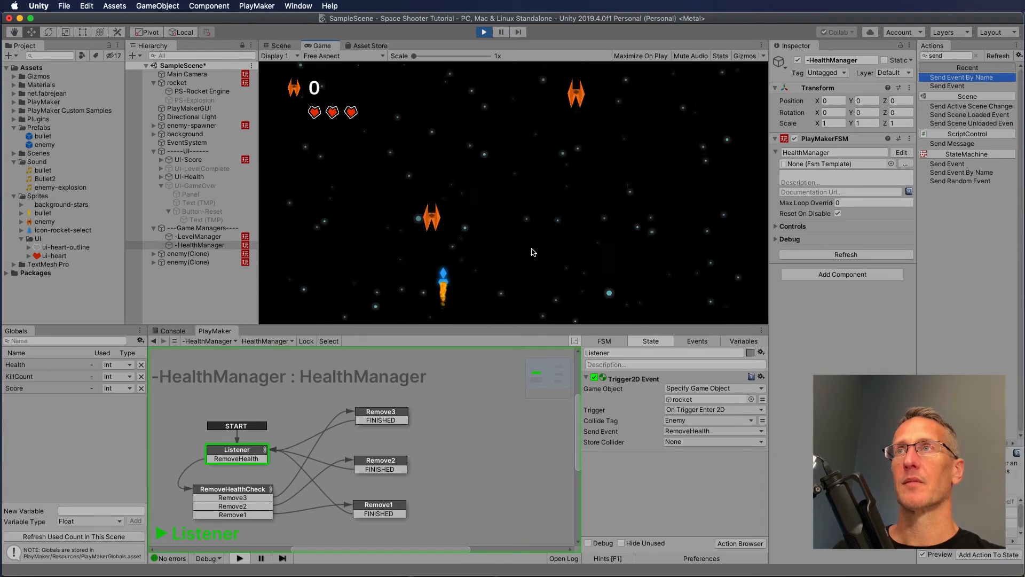
key(Right)
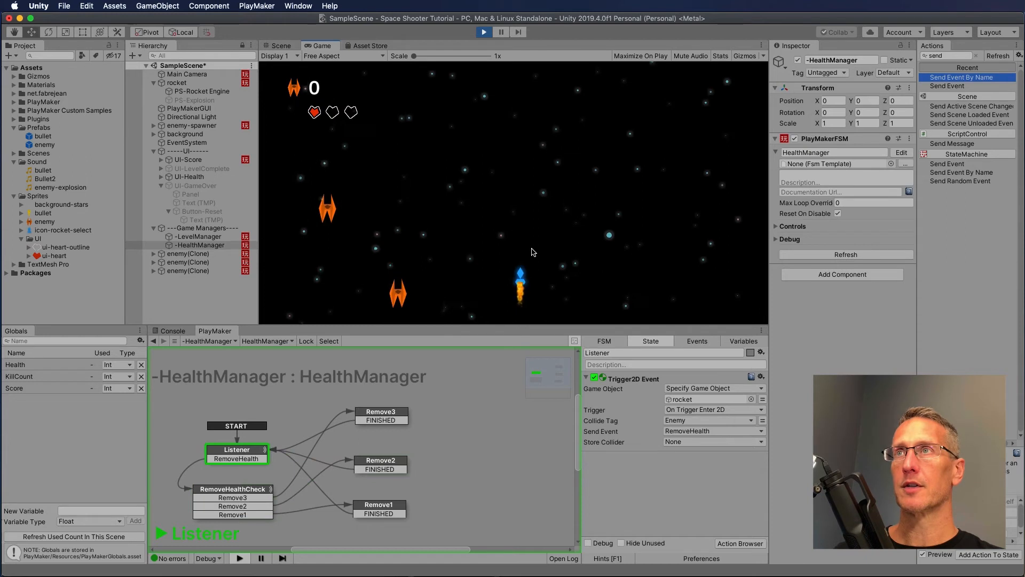
key(Left)
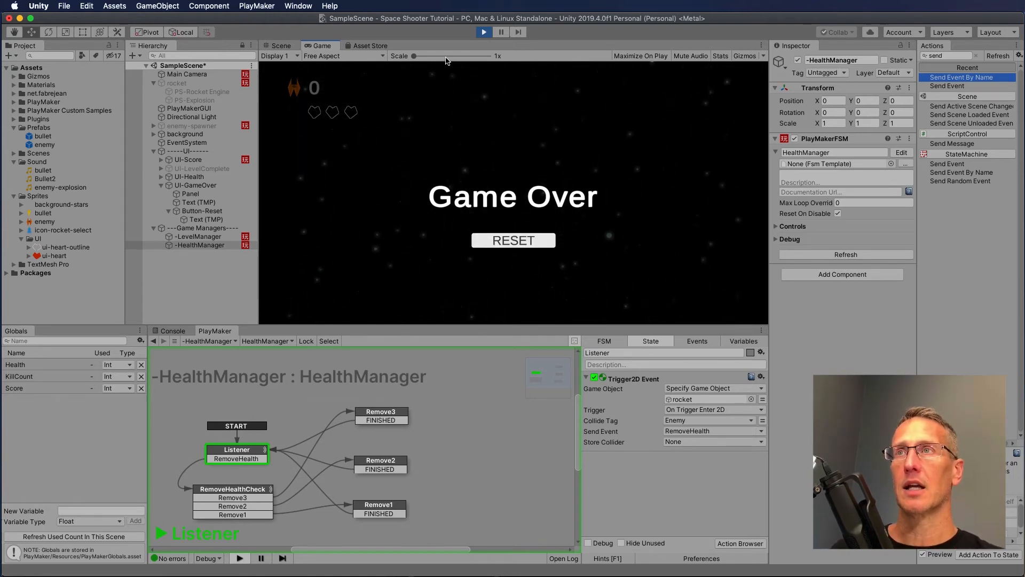
click(481, 32)
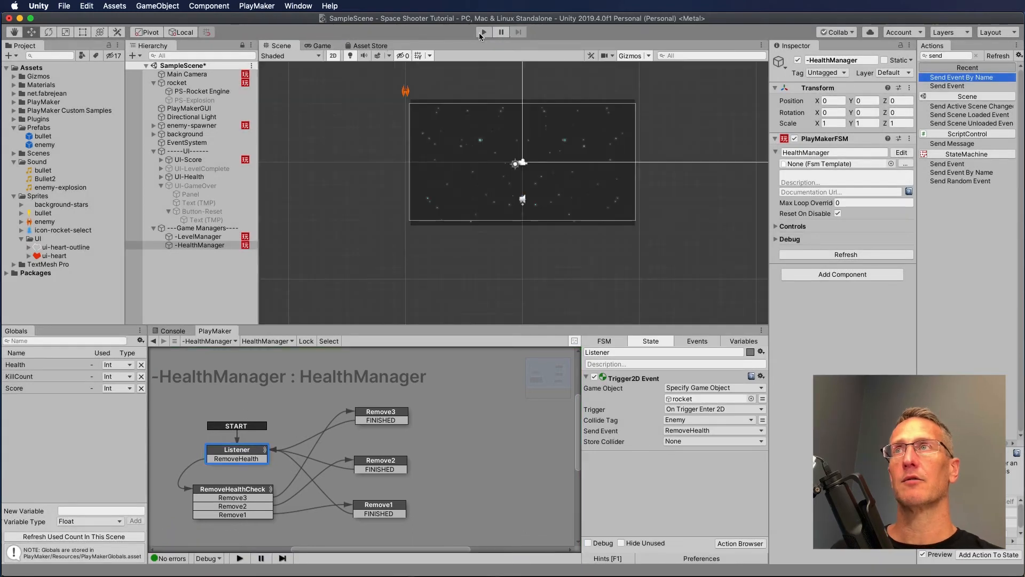
Copy the Main Camera Send Event By Name action from the Remove1 state and paste it at the end of Remove3
click(369, 419)
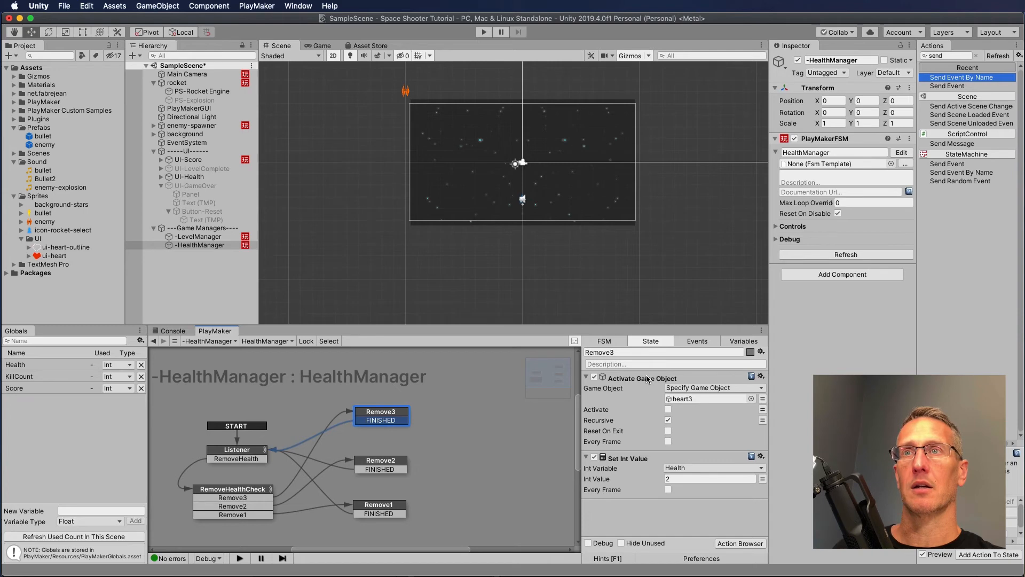
click(373, 510)
scroll(622, 482, down, 2)
scroll(623, 482, down, 5)
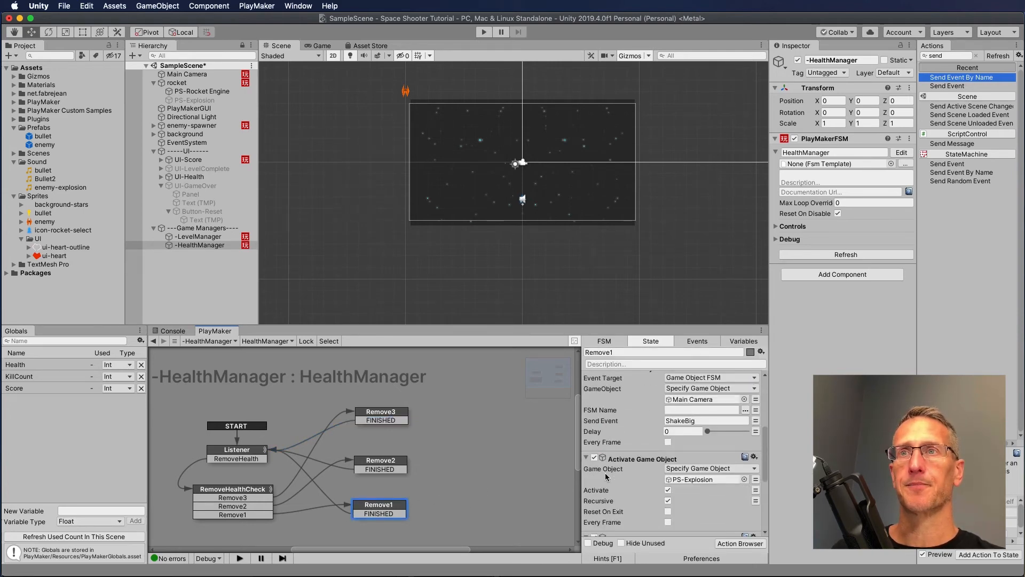
scroll(608, 472, up, 1)
click(626, 377)
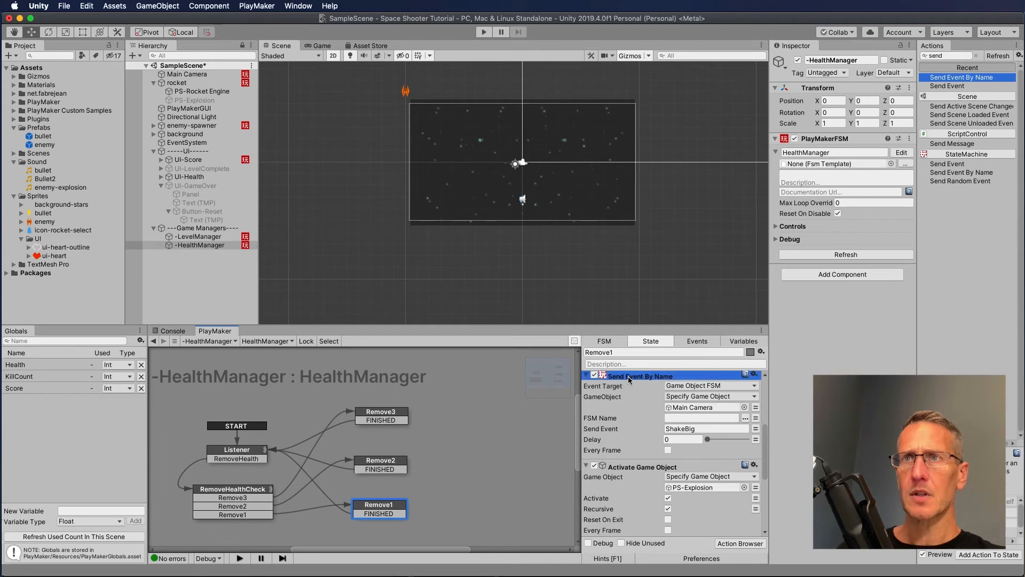
click(372, 420)
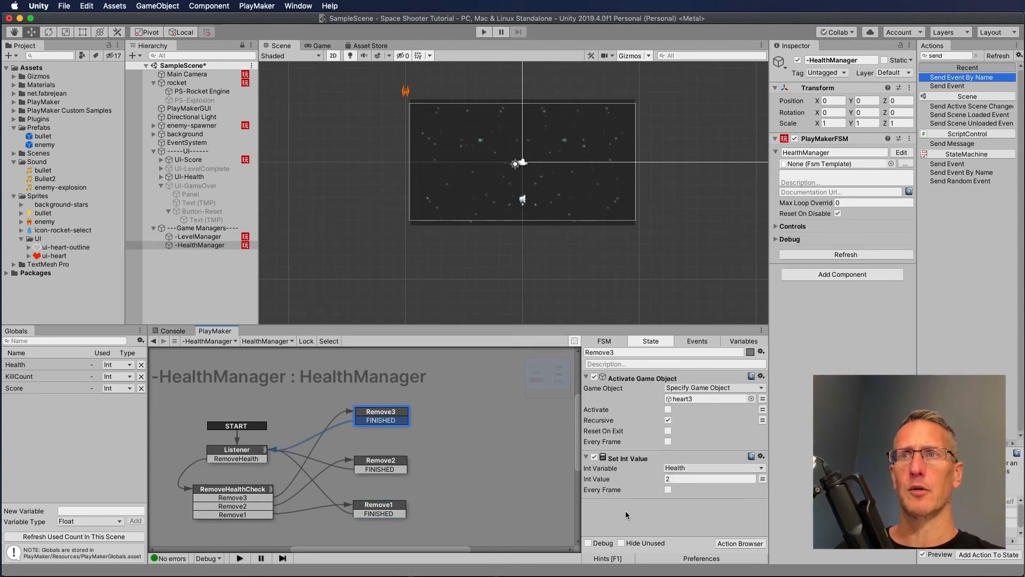
key(super+v)
scroll(641, 511, down, 2)
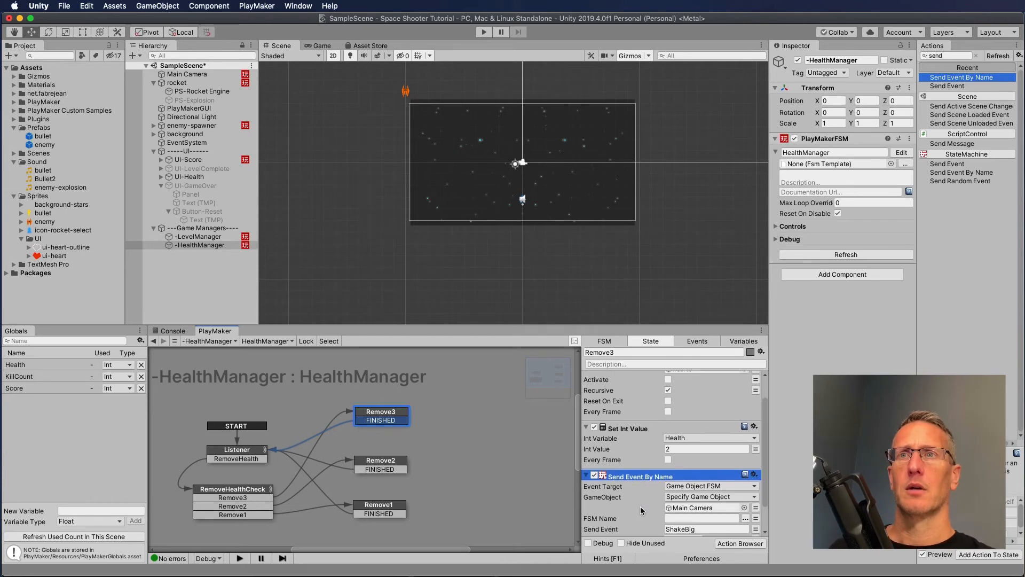
Try to change the Send Event name in Remove3's Send Event By Name action to ShakeM, restoring the accidentally deleted action
scroll(640, 504, down, 2)
click(698, 494)
click(698, 495)
key(BackSpace)
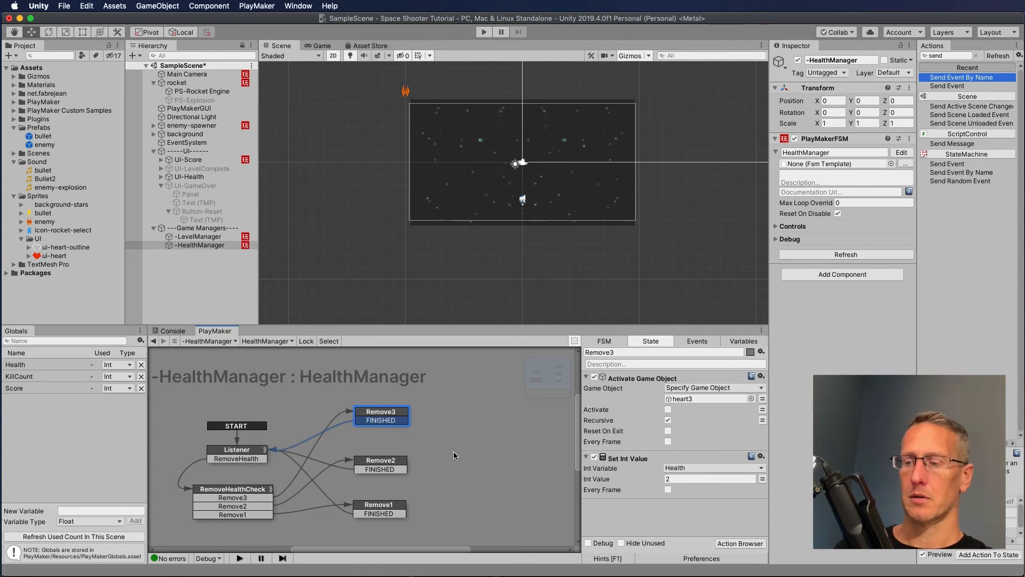
key(super+z)
scroll(662, 494, down, 3)
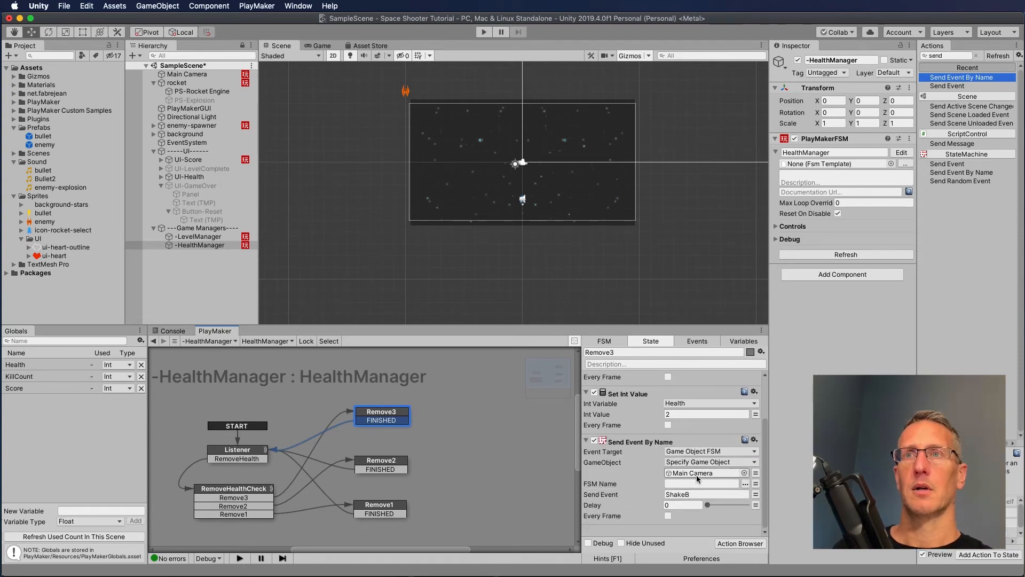
click(690, 494)
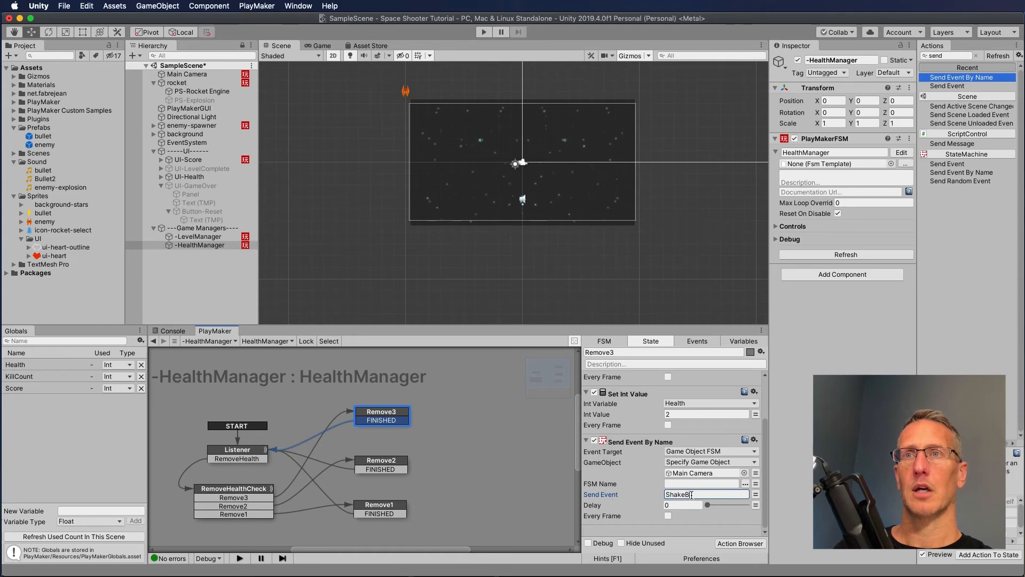
text(ShakeM)
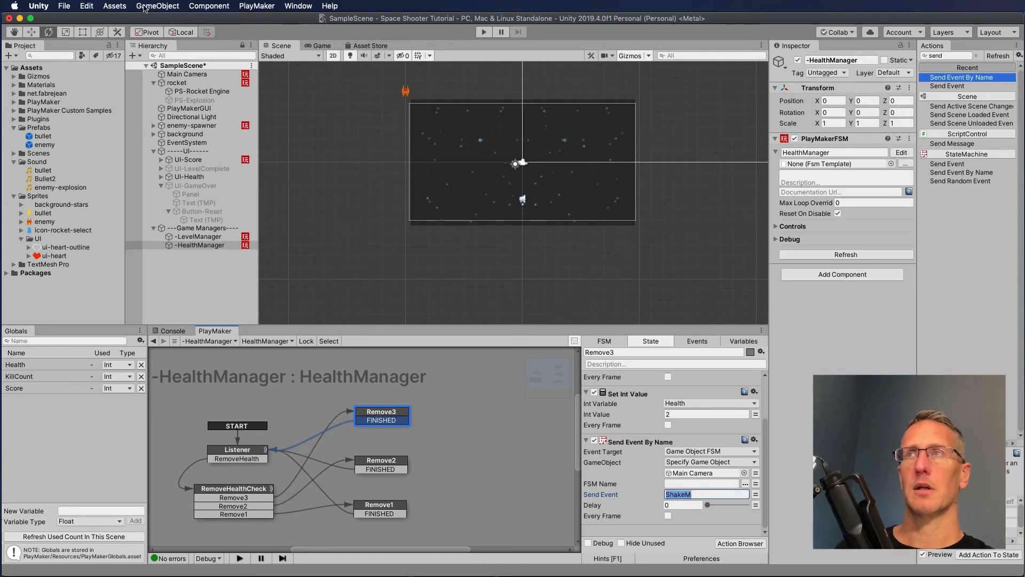
Copy the ShakeMedium state name from the Main Camera's CameraShake FSM and paste it as the Send Event in Remove3's camera action
click(171, 75)
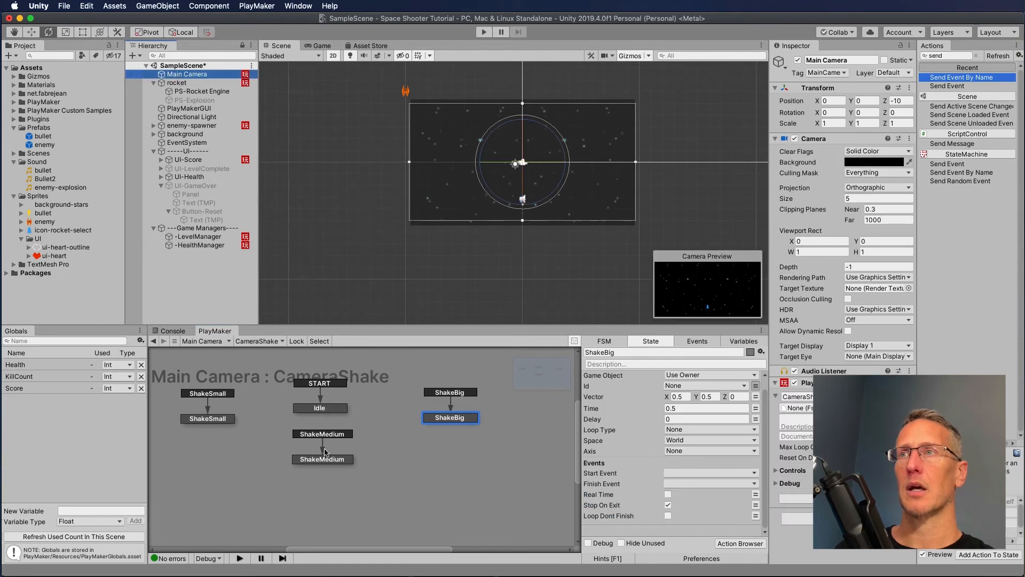
click(324, 457)
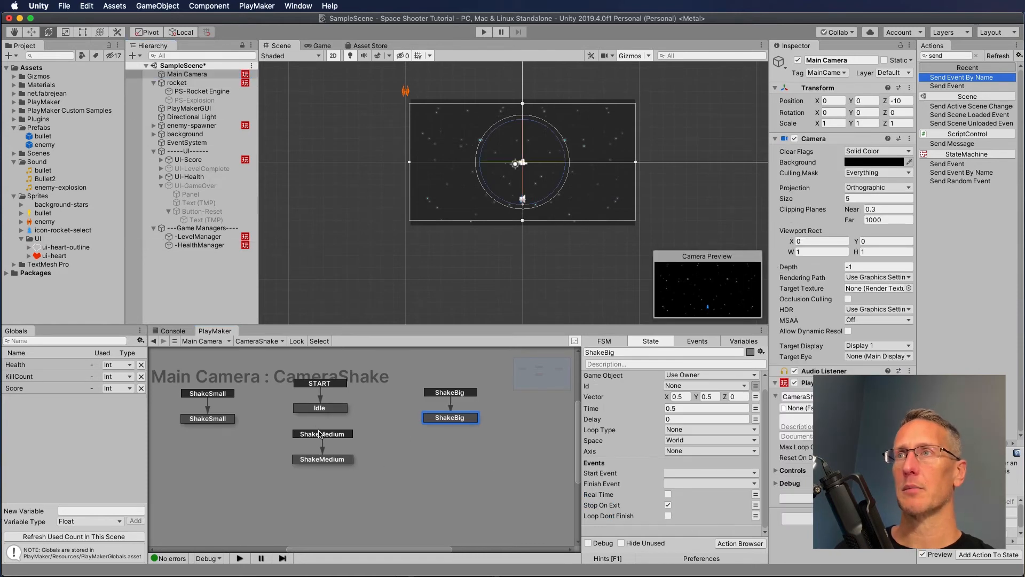
click(635, 352)
key(super+c)
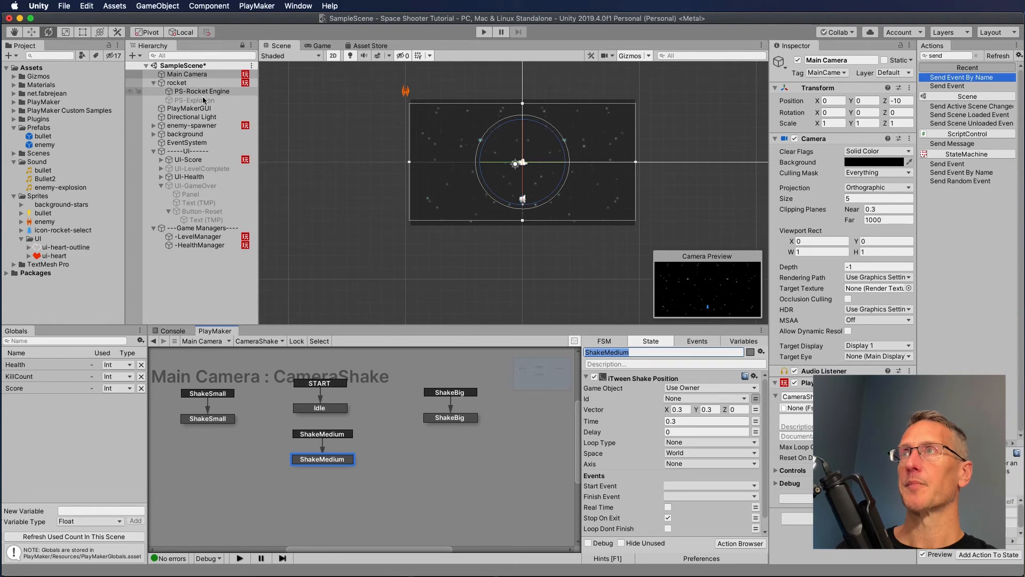
click(201, 246)
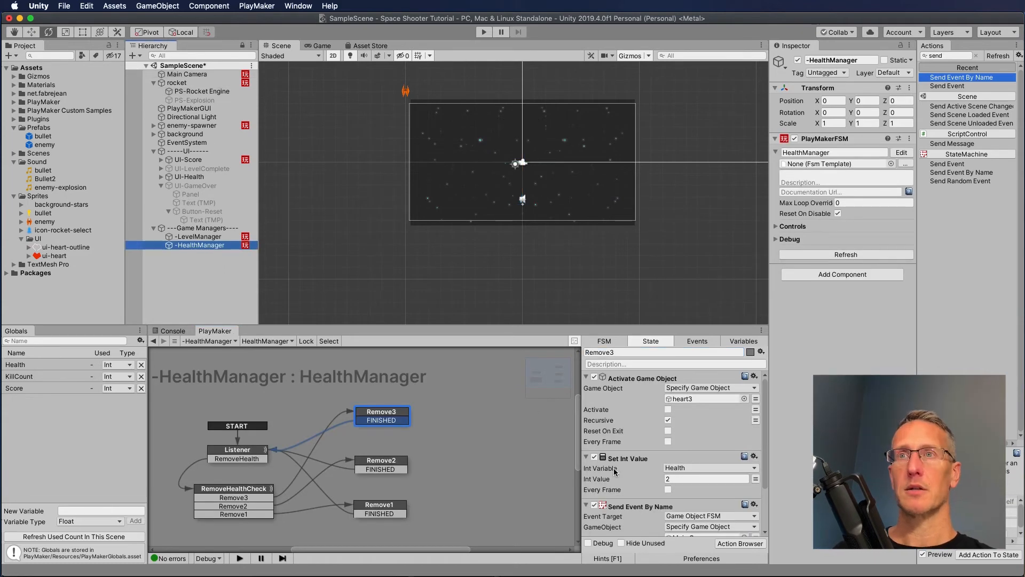
scroll(615, 471, down, 3)
click(694, 498)
key(super+v)
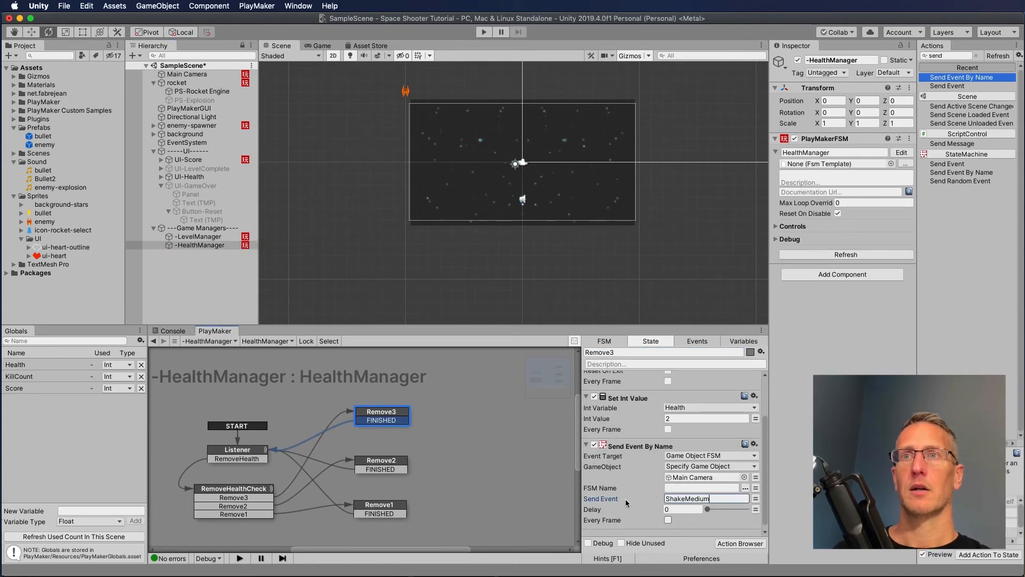
Copy the Main Camera Send Event By Name action from Remove3 and paste it at the end of the Remove2 state
click(631, 445)
click(381, 464)
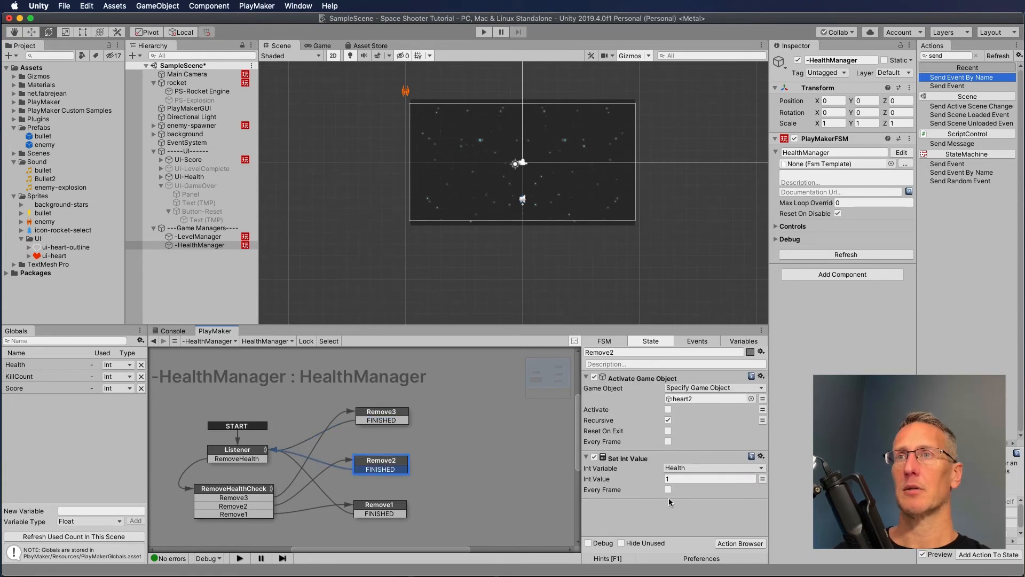
click(668, 507)
Play-test the camera shakes by steering the rocket into enemies until Game Over, and stop play mode
click(483, 32)
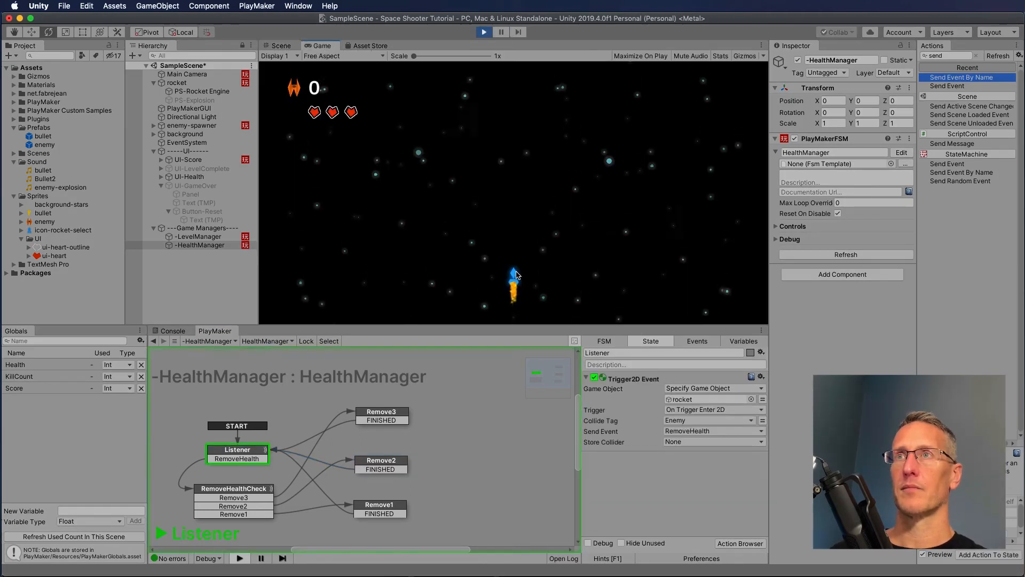
key(Left)
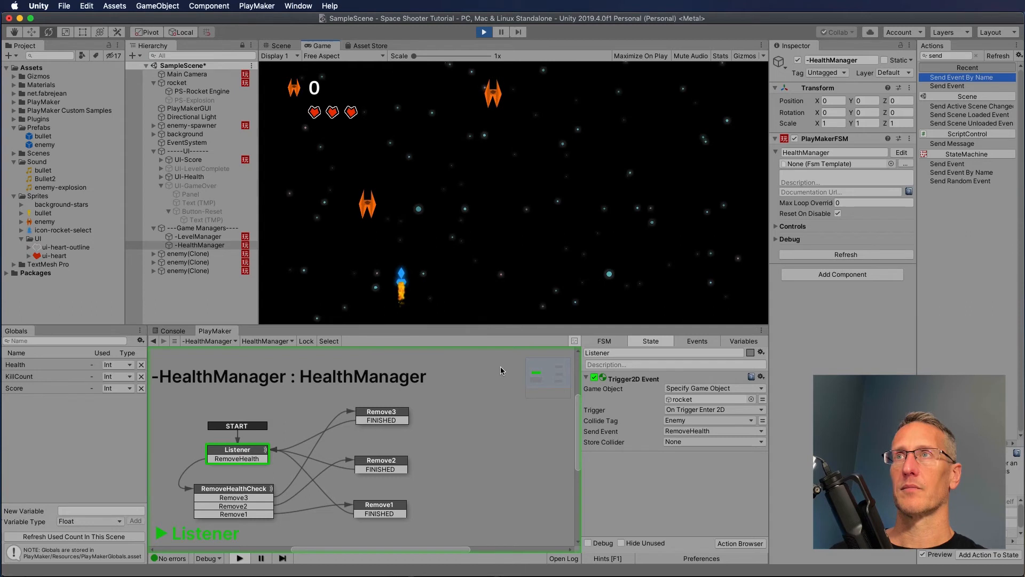
key(Right)
key(Right)
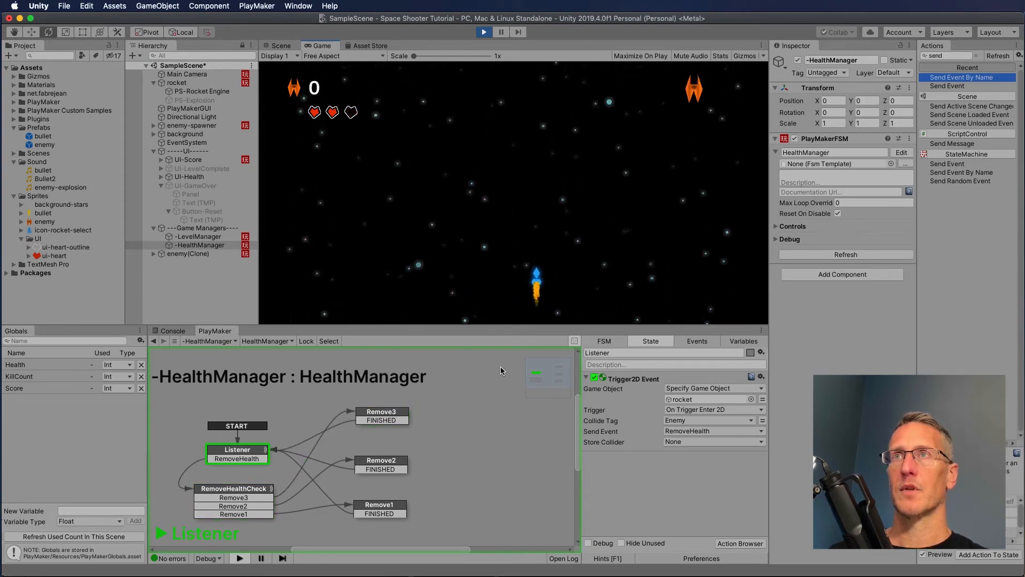
key(Left)
key(Right)
key(Left)
key(Right)
key(Left)
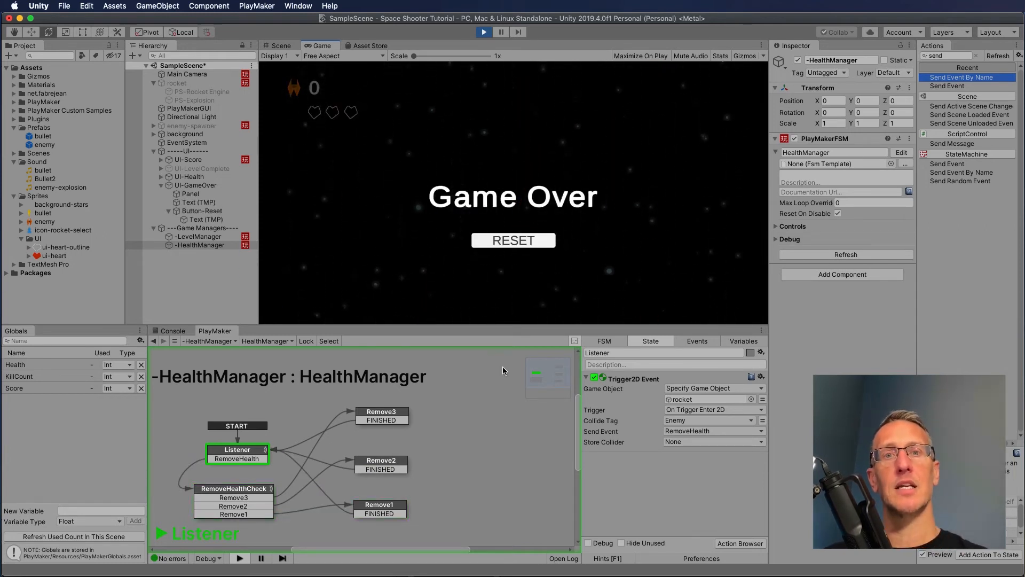
click(484, 33)
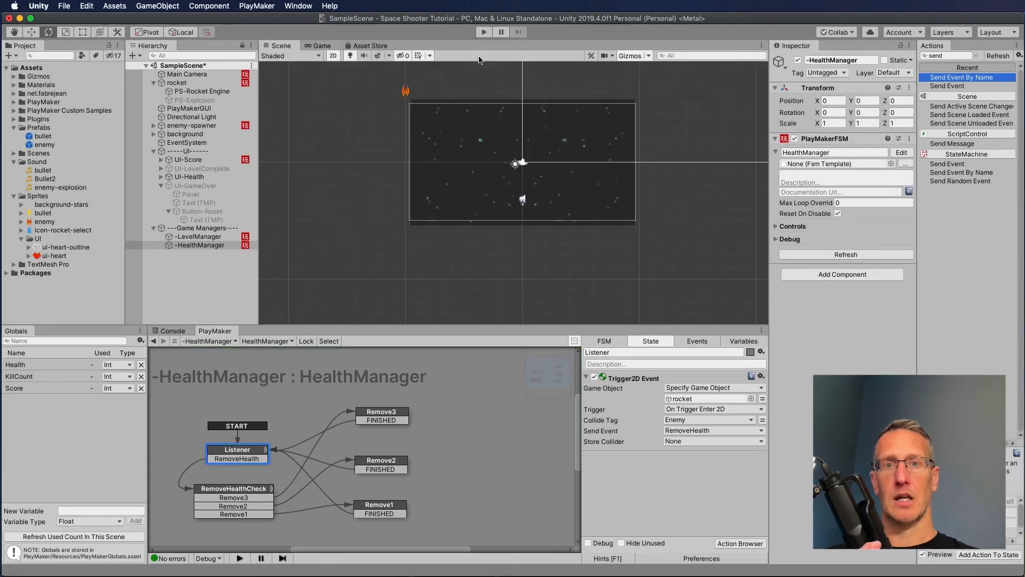
Insert a Wait action in the Remove1 state between the enemy-spawner and rocket Activate Game Object actions
click(374, 504)
scroll(636, 508, down, 5)
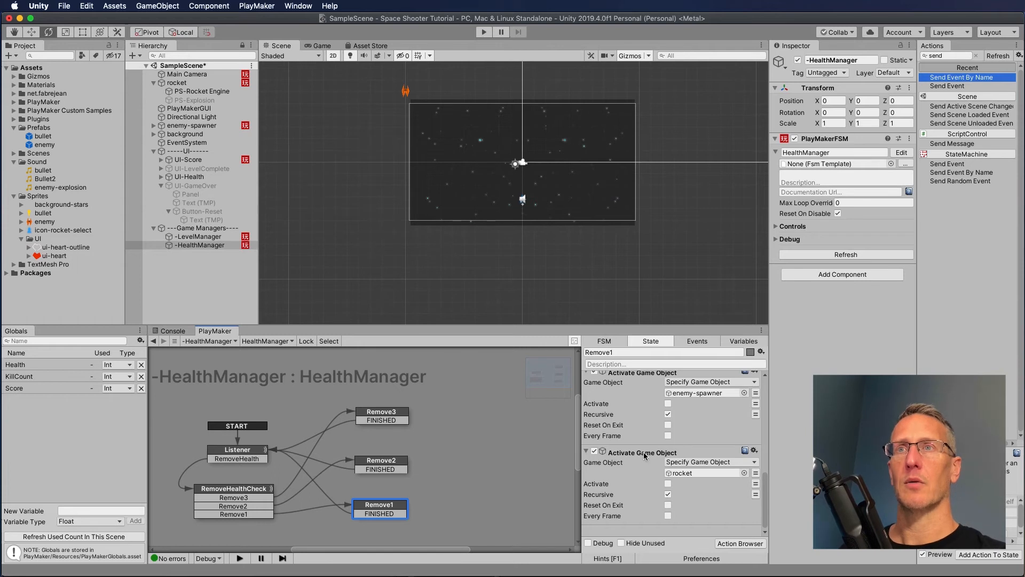
scroll(639, 427, up, 1)
scroll(638, 421, up, 1)
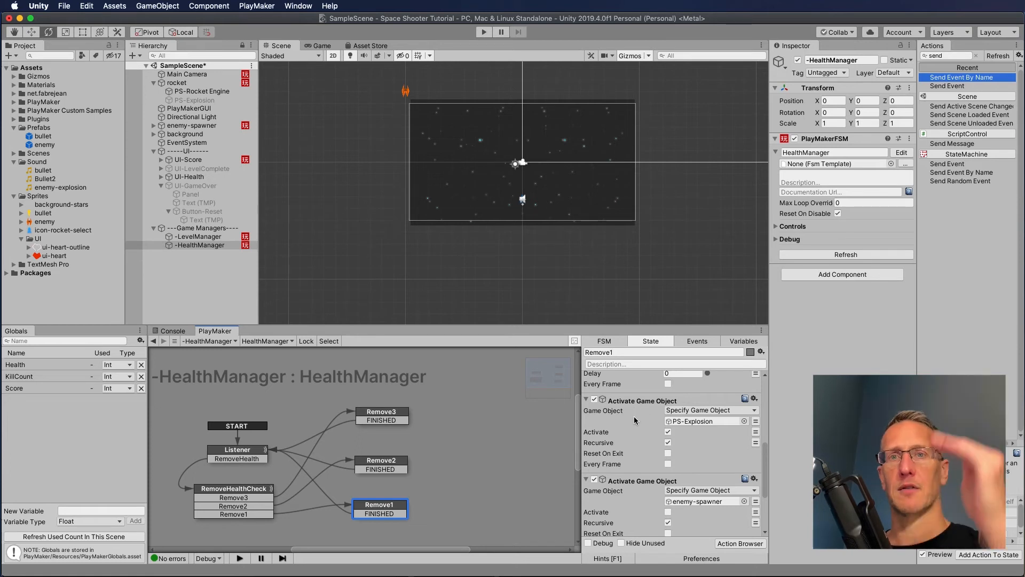
scroll(637, 414, down, 1)
scroll(636, 411, down, 5)
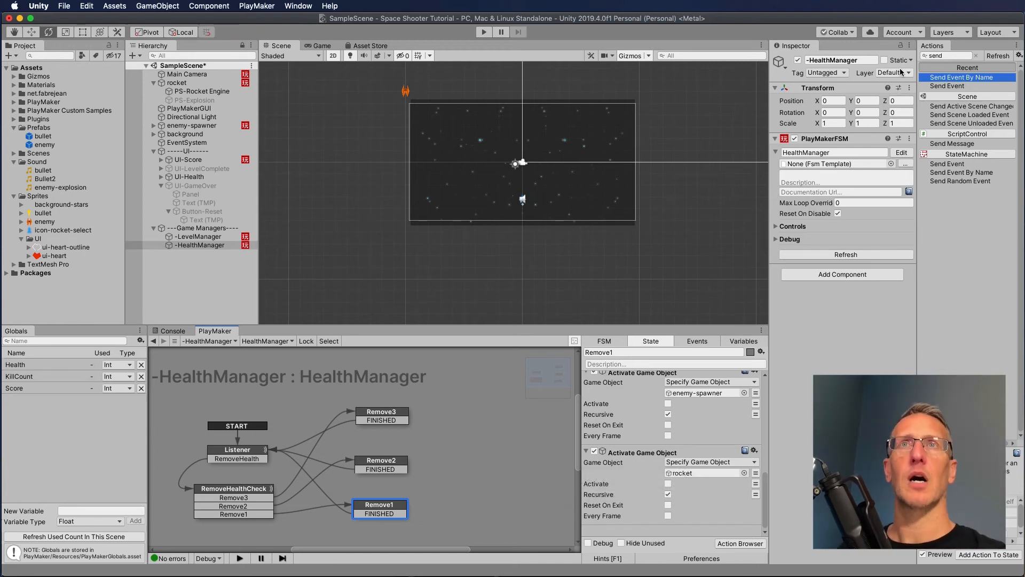
click(948, 55)
text(wait)
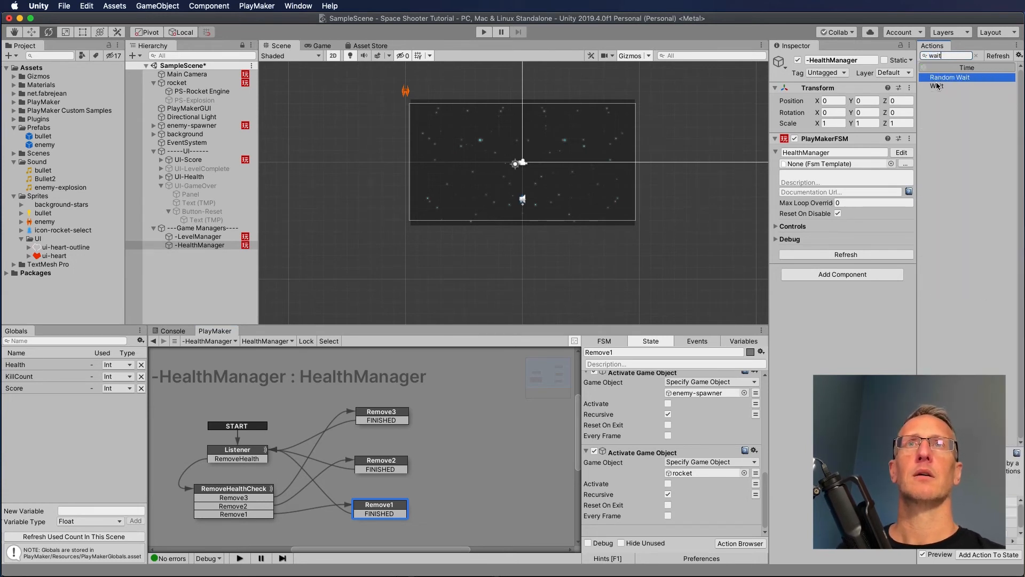
drag(936, 86, 631, 449)
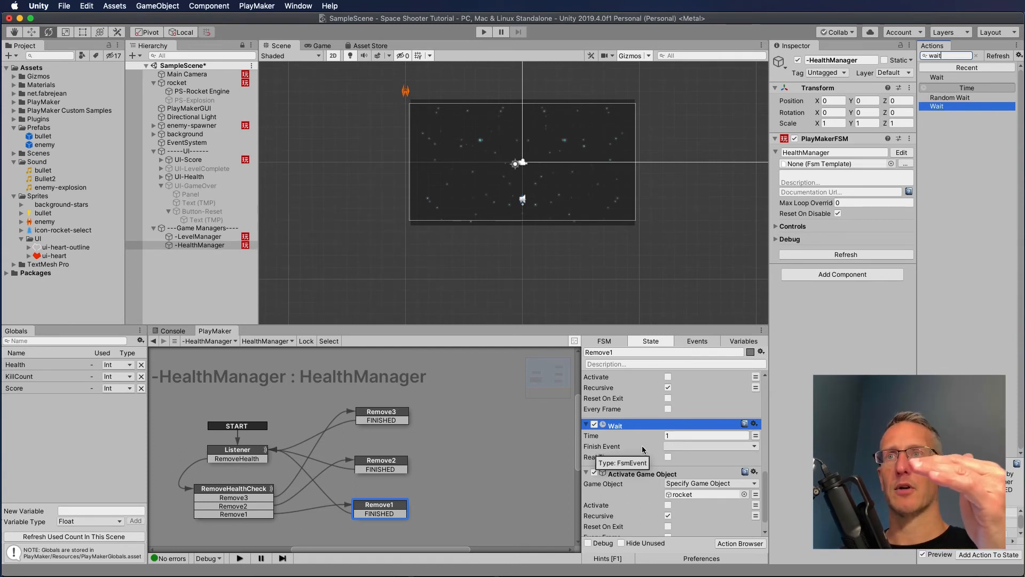
click(628, 483)
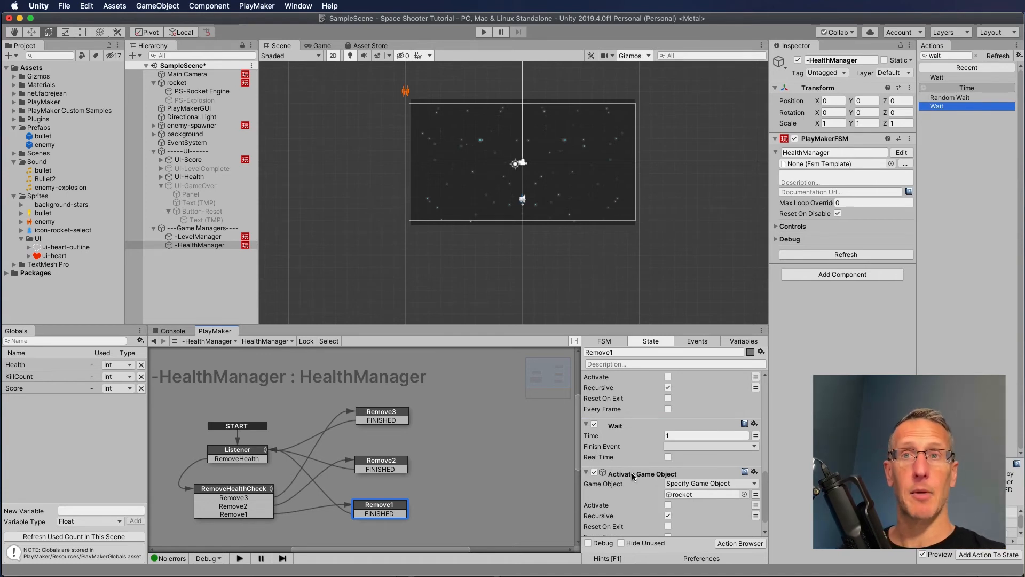
Play-test the Remove1 state's Wait action by losing all three hearts, and stop play mode at the Game Over screen
click(482, 35)
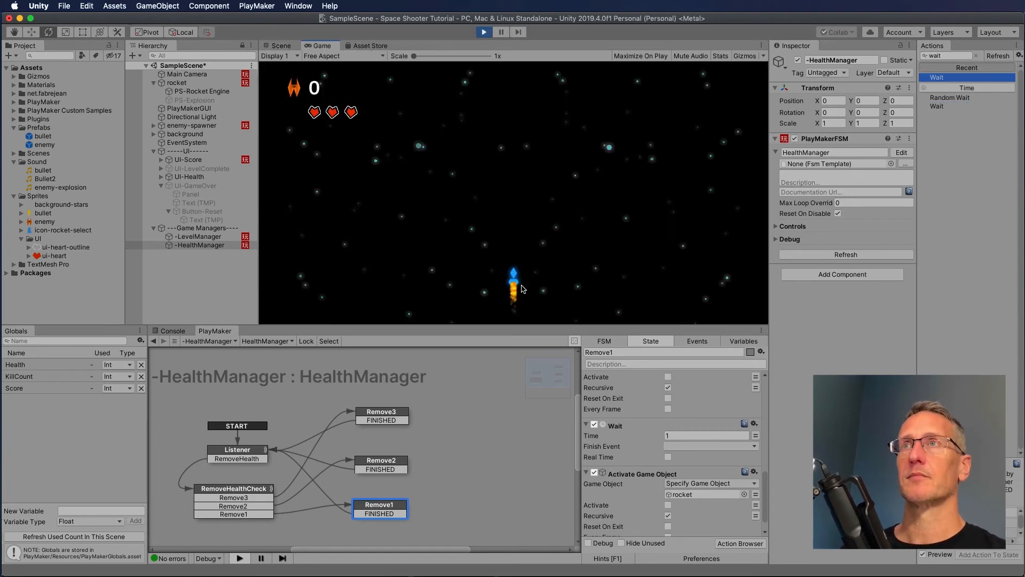
key(Right)
key(Left)
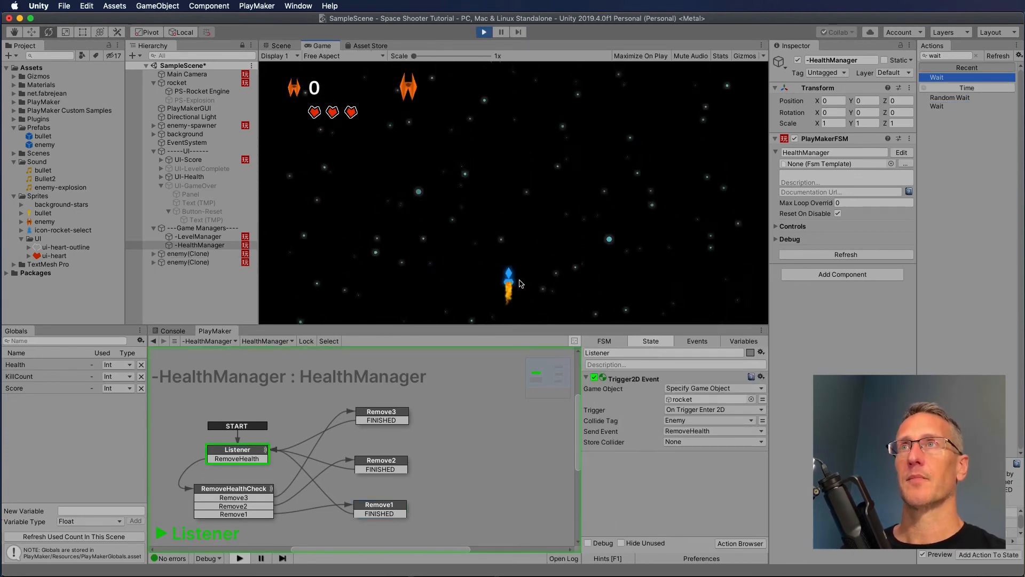
key(Right)
key(Right)
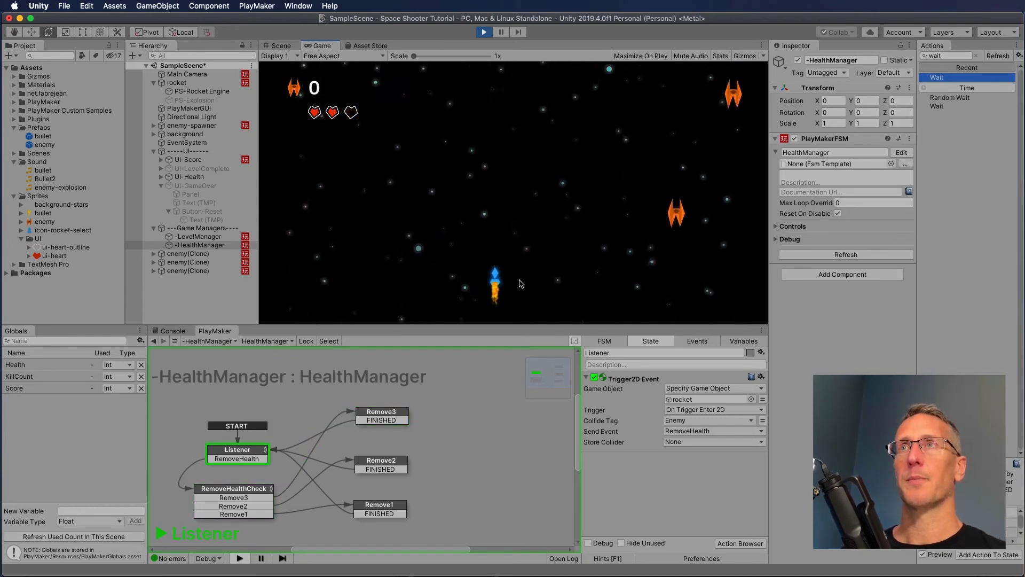
key(Left)
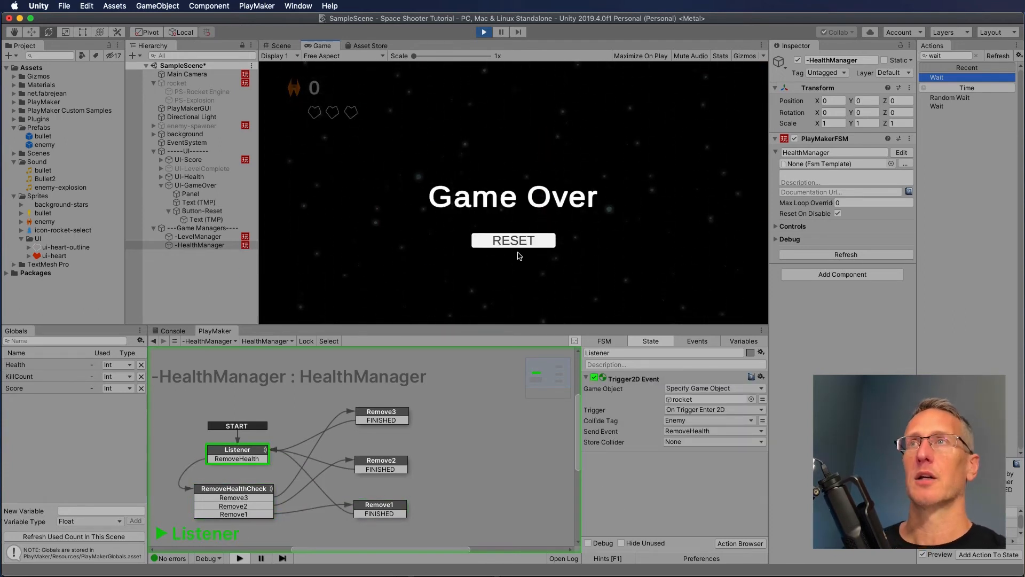
click(483, 32)
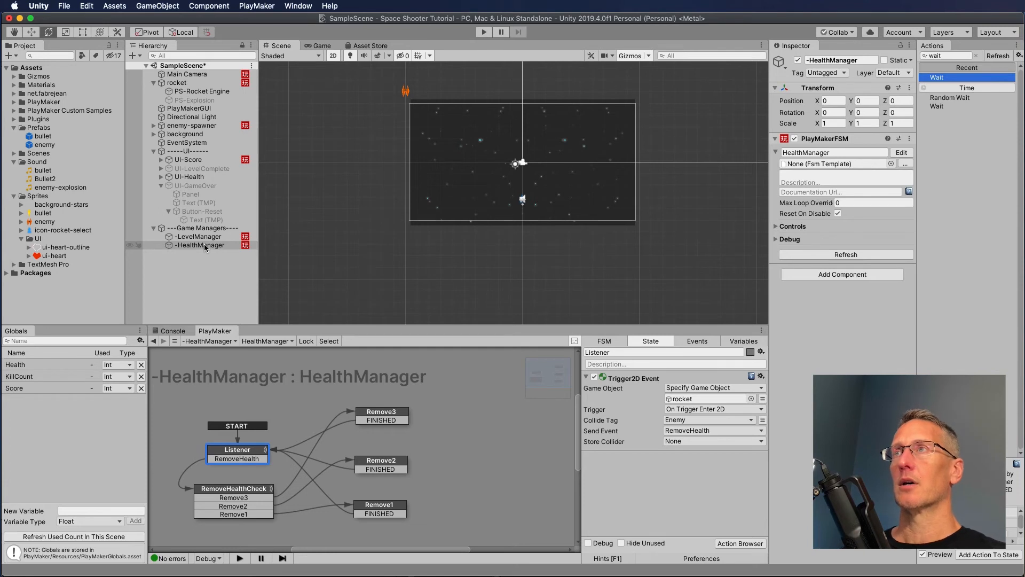
Create an empty child object under ---Game Managers---- and name it -ResetGame
click(195, 185)
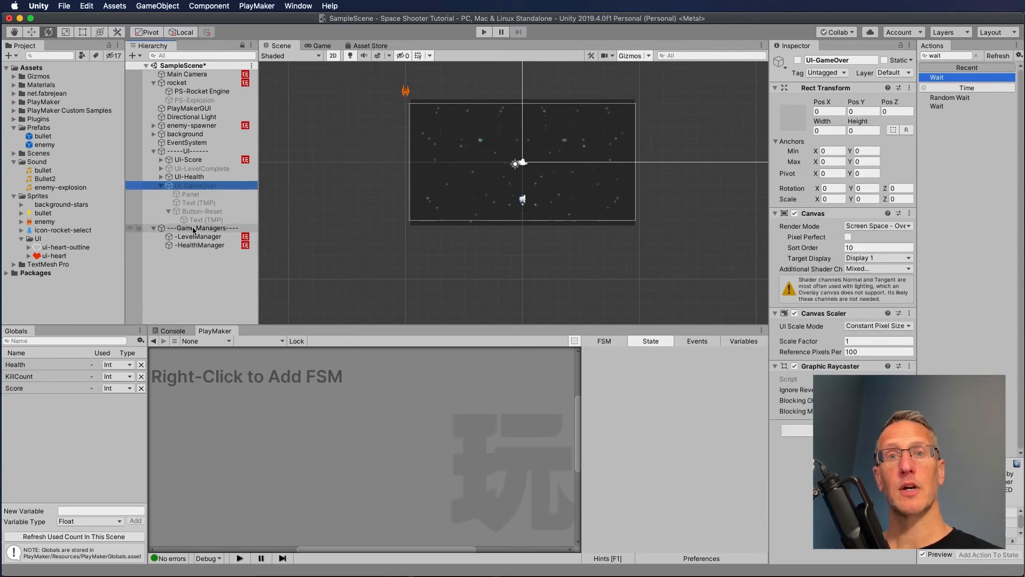
right_click(193, 231)
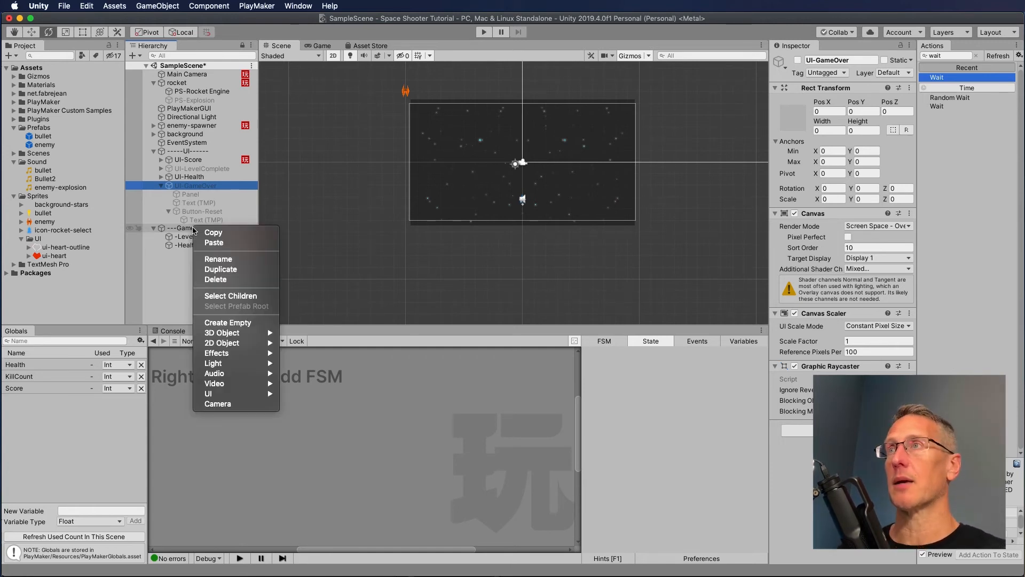
click(228, 322)
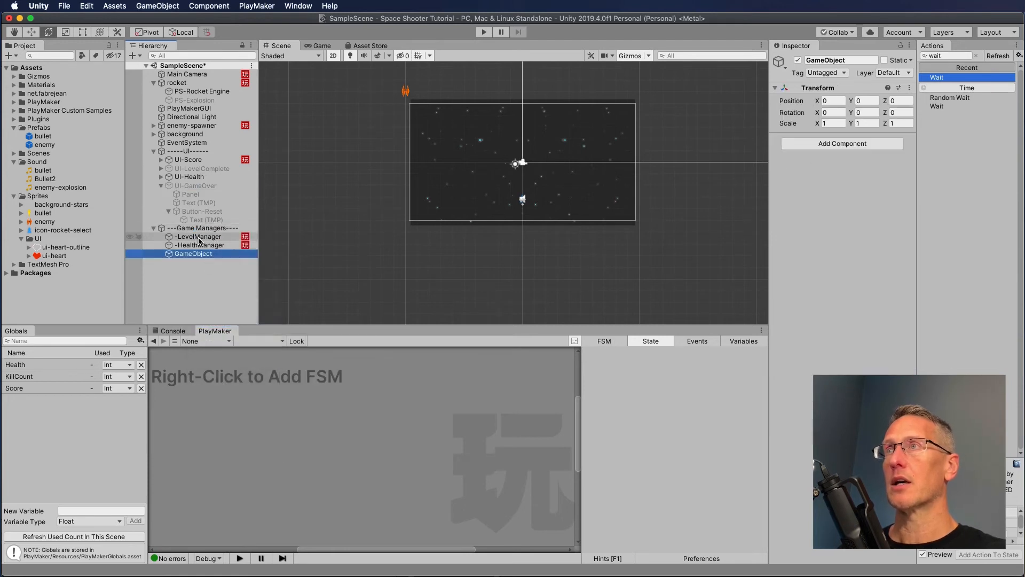
click(193, 254)
text(-)
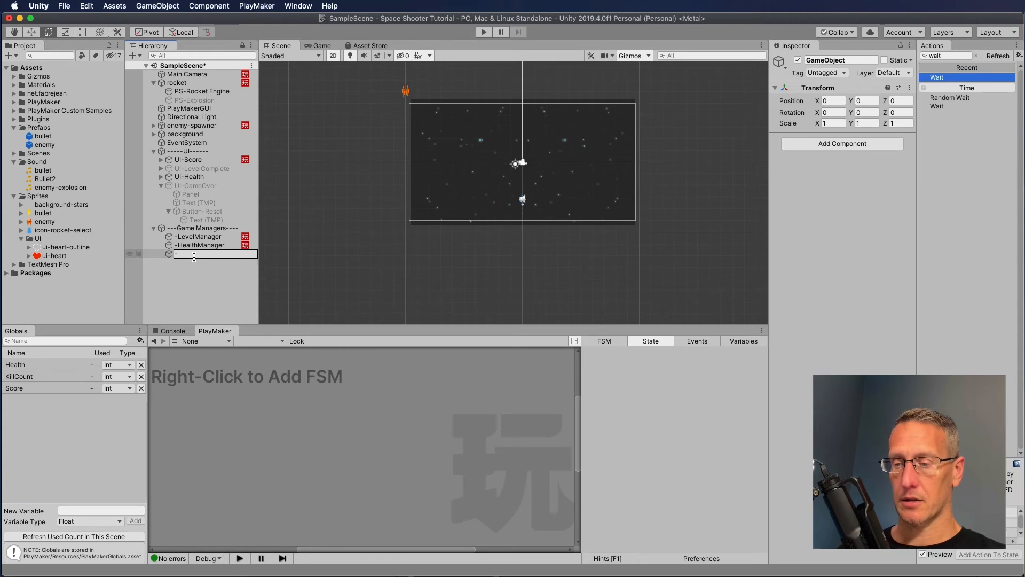
text(ResetGAme)
key(BackSpace)
key(BackSpace)
text(ame)
key(Return)
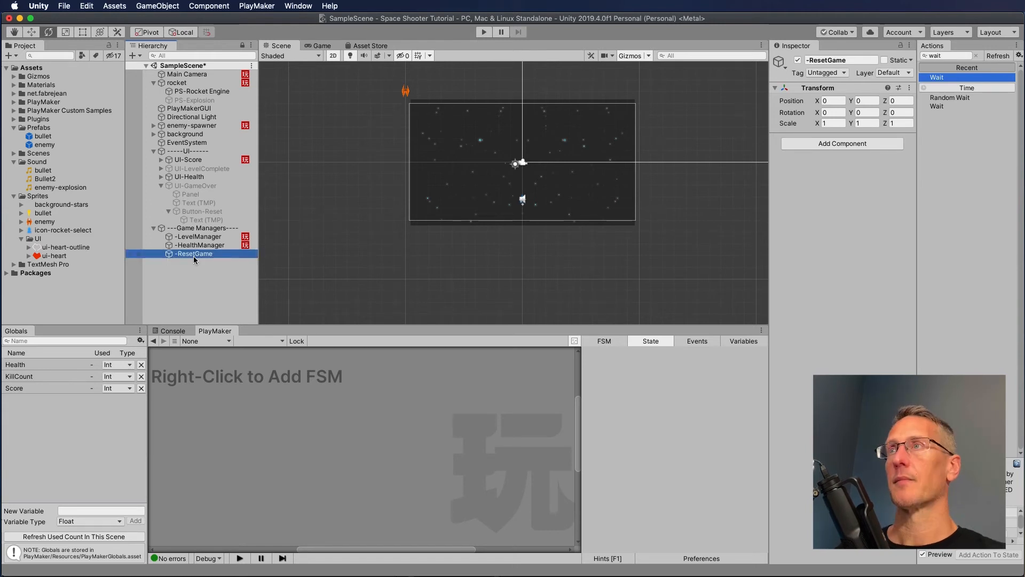
Add a PlayMaker FSM to the -ResetGame object and create an event named GameReset in it
click(195, 254)
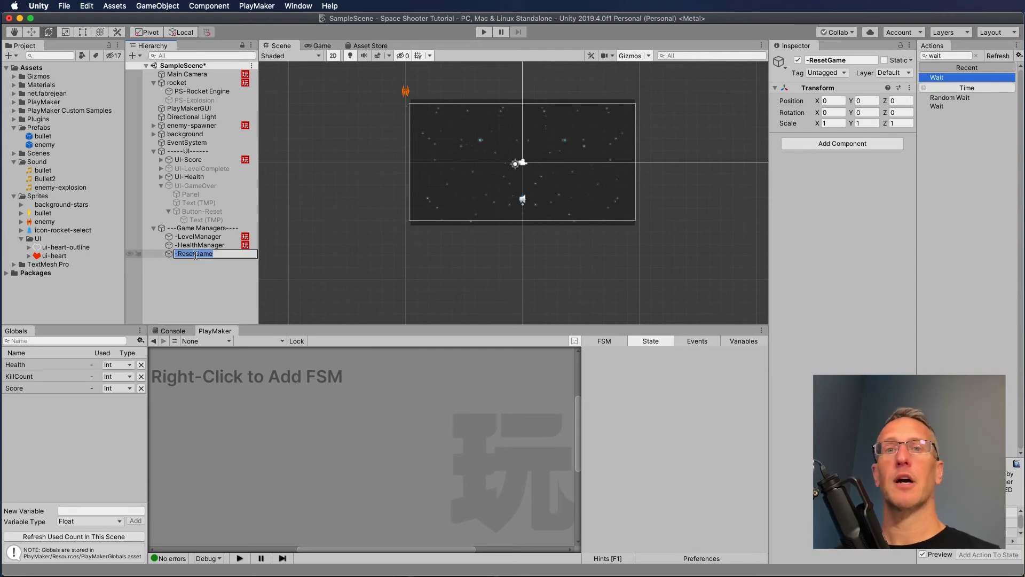
click(295, 400)
right_click(327, 409)
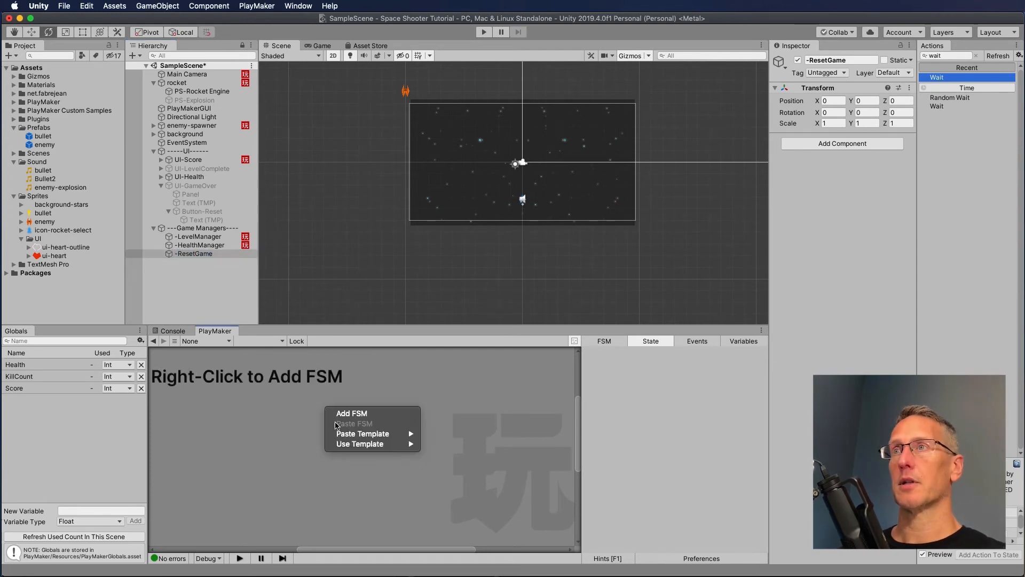
click(353, 413)
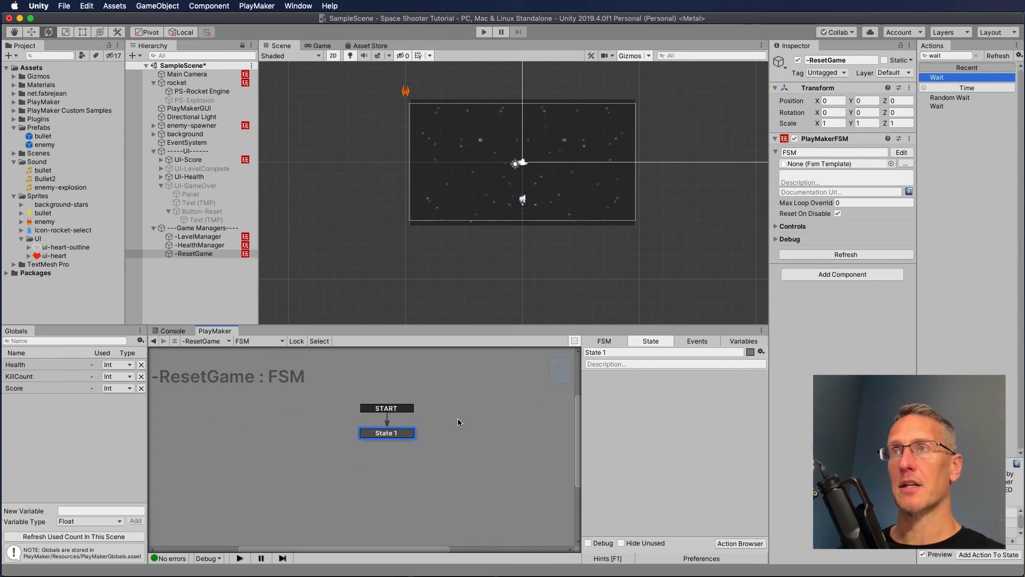
click(698, 342)
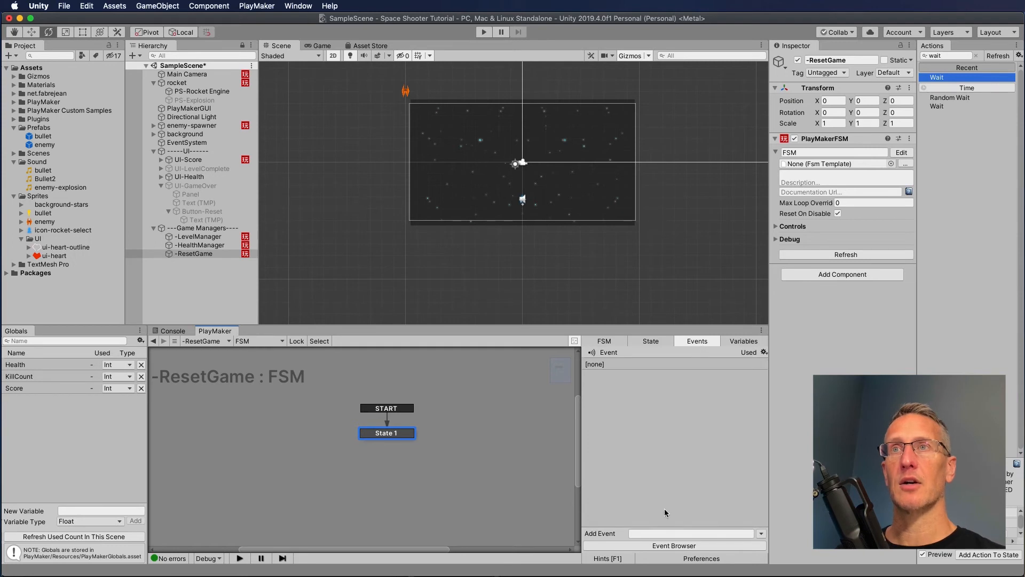
click(655, 534)
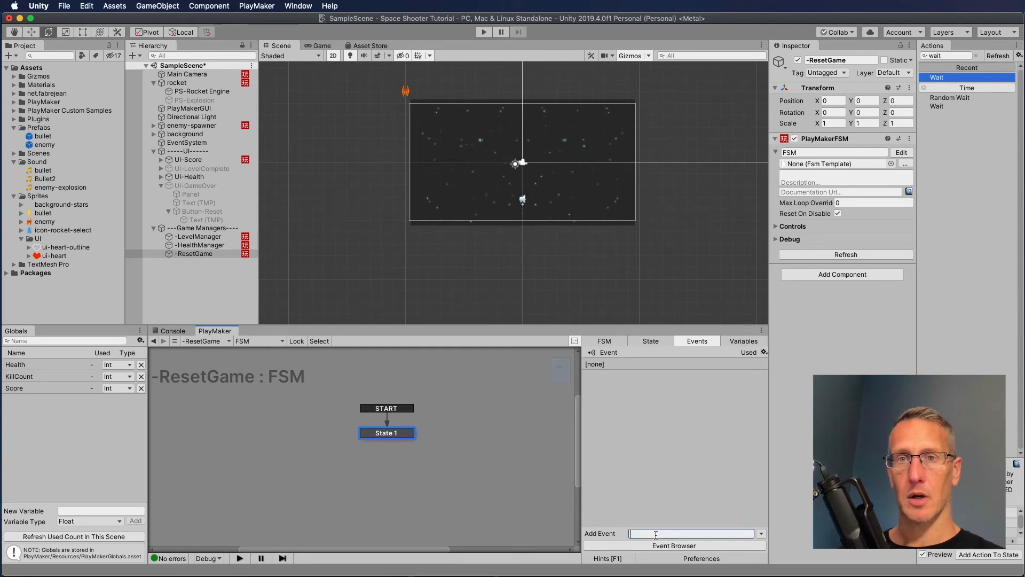
text(GameReset)
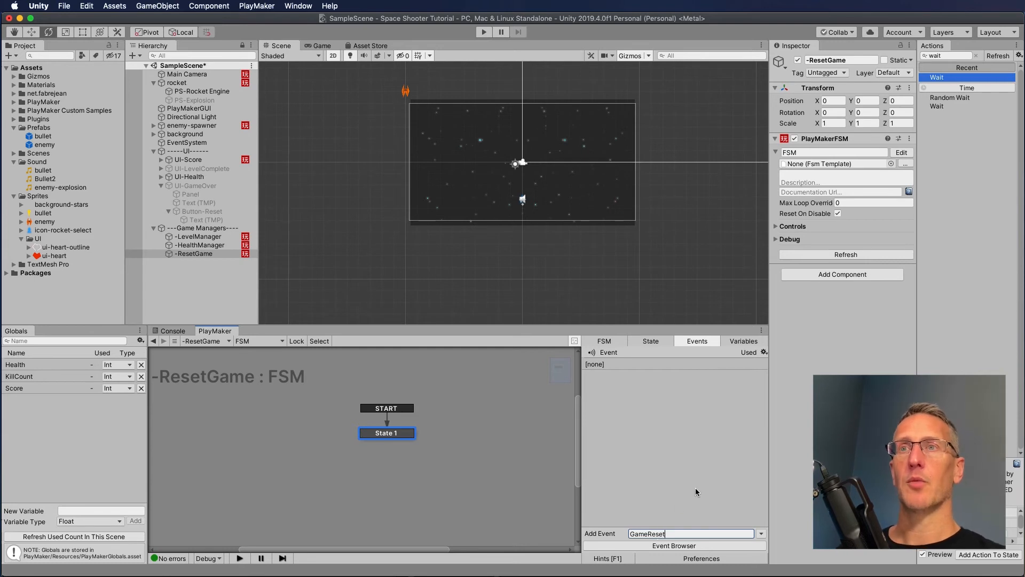
key(Return)
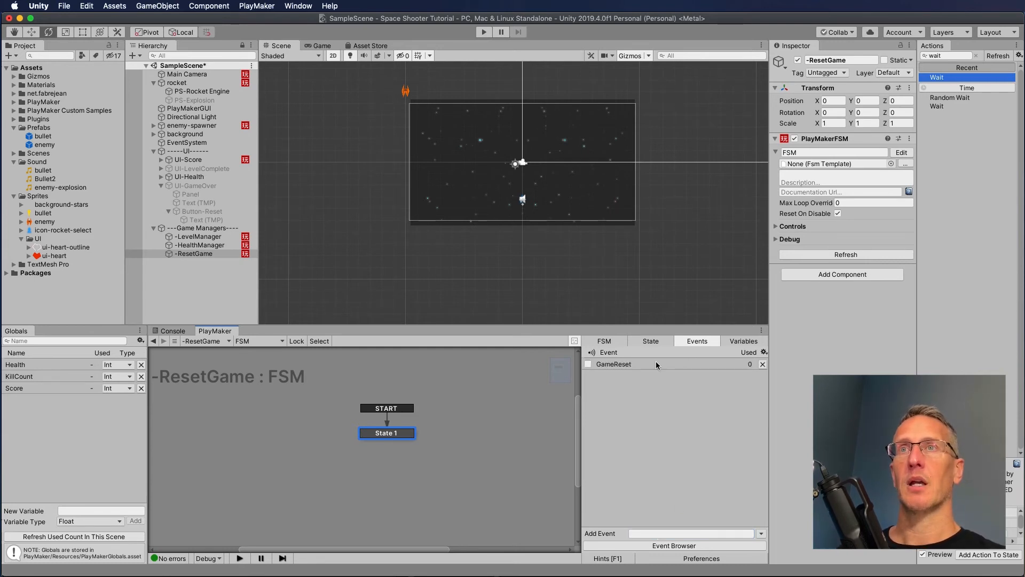
Add a GameReset global transition beside State 1 in the -ResetGame FSM and rename its new state GameReset
click(466, 420)
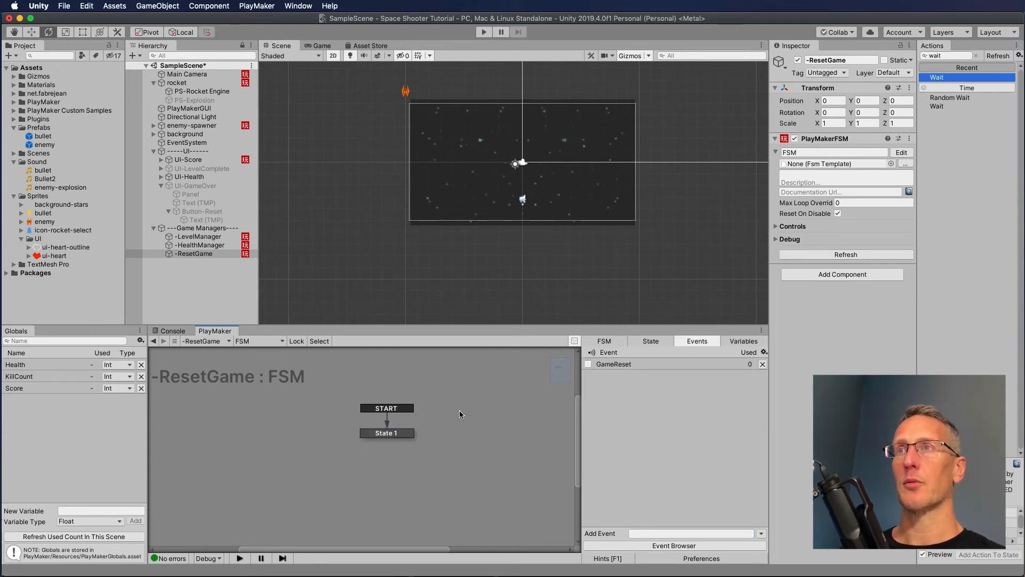
right_click(459, 411)
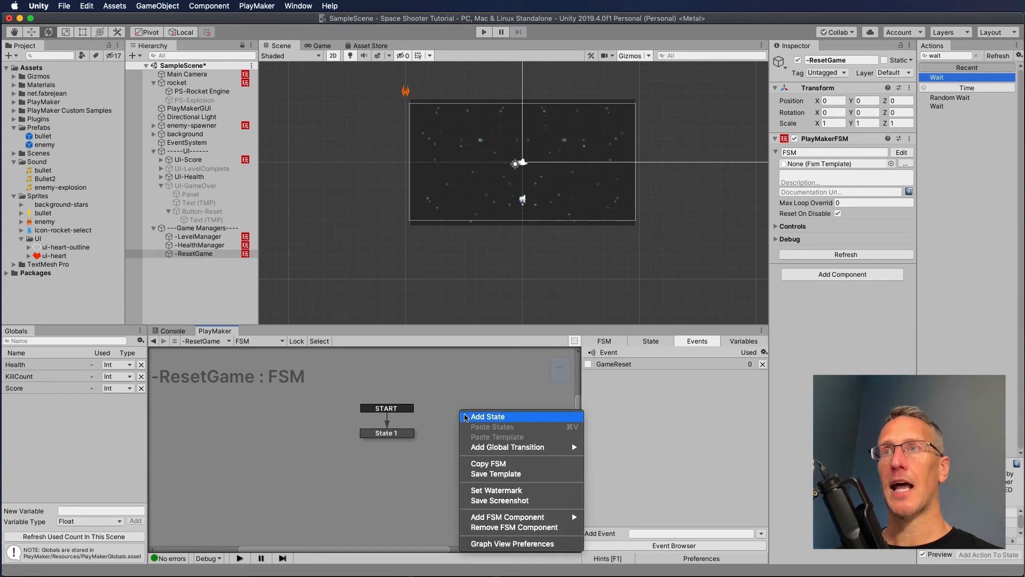
mouse_move(478, 448)
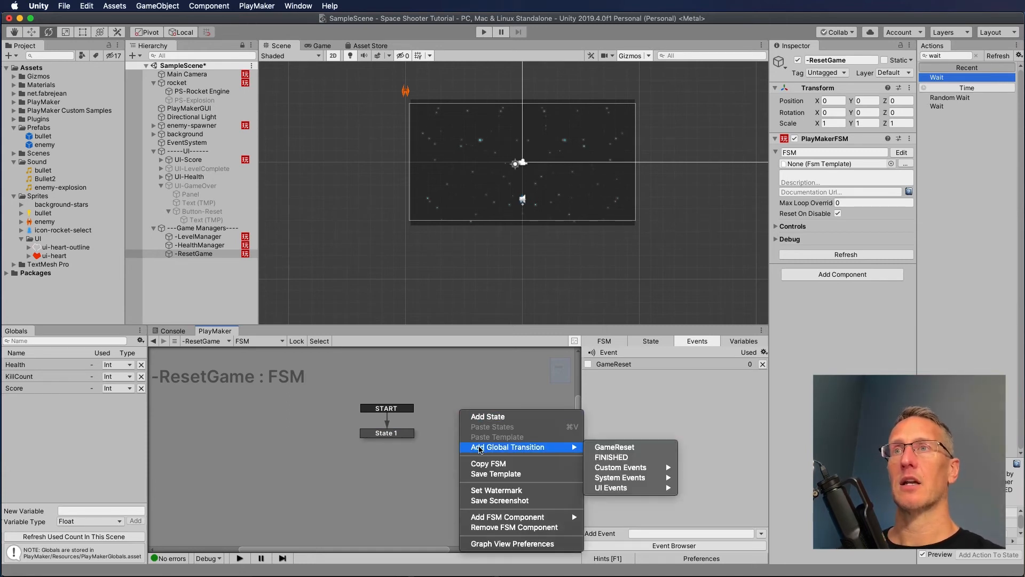
click(606, 448)
drag(483, 419, 471, 435)
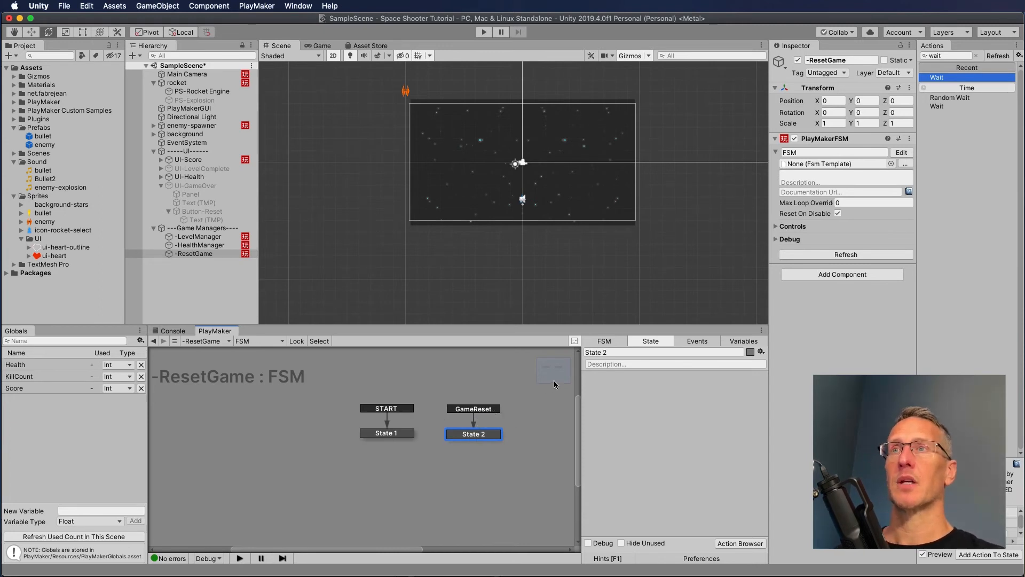
click(612, 353)
text(GameReset)
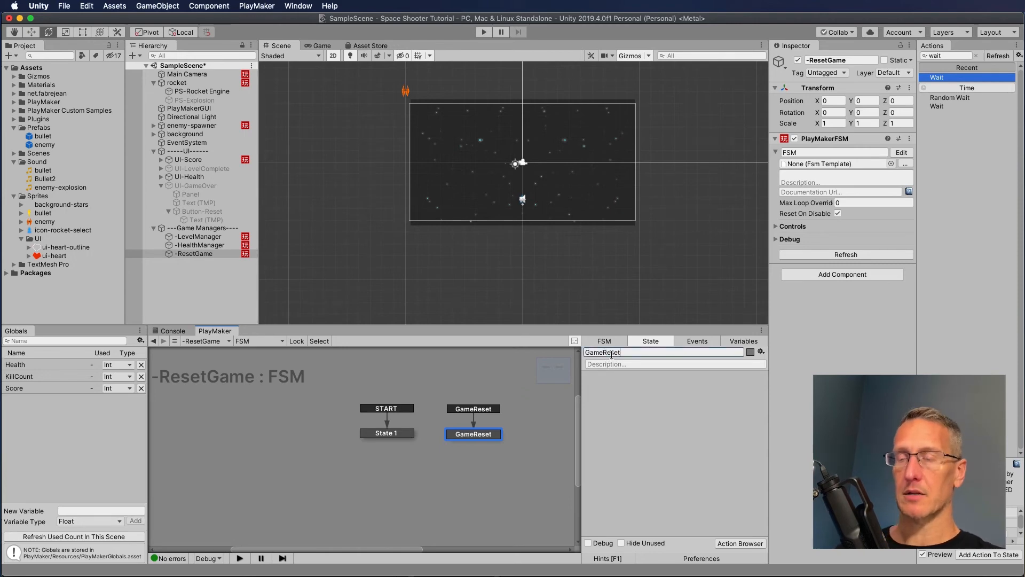
click(462, 453)
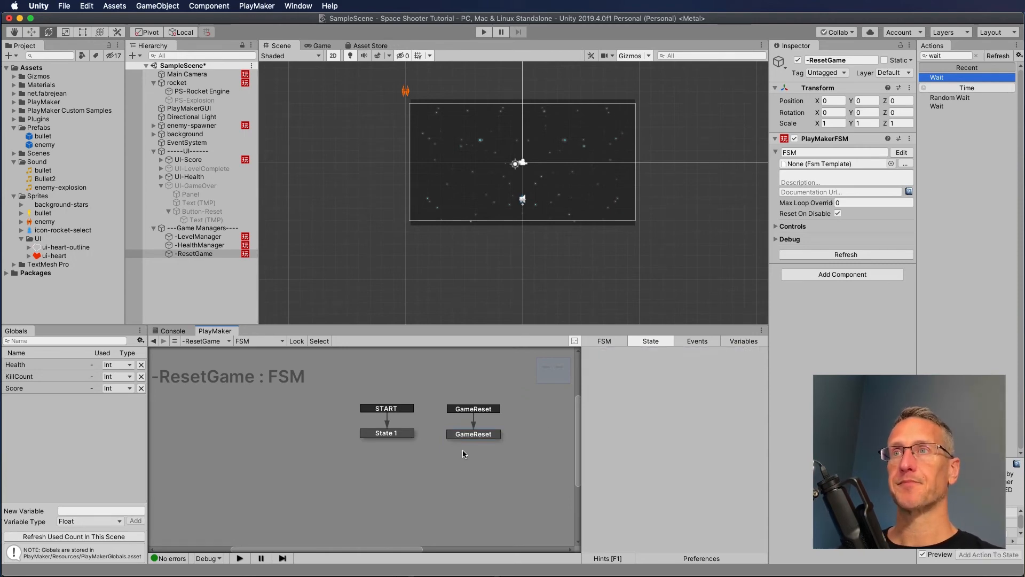
Copy the Remove1 state's actions from UI-GameOver activation through rocket activation in -HealthManager and paste them into -ResetGame's GameReset state
click(381, 435)
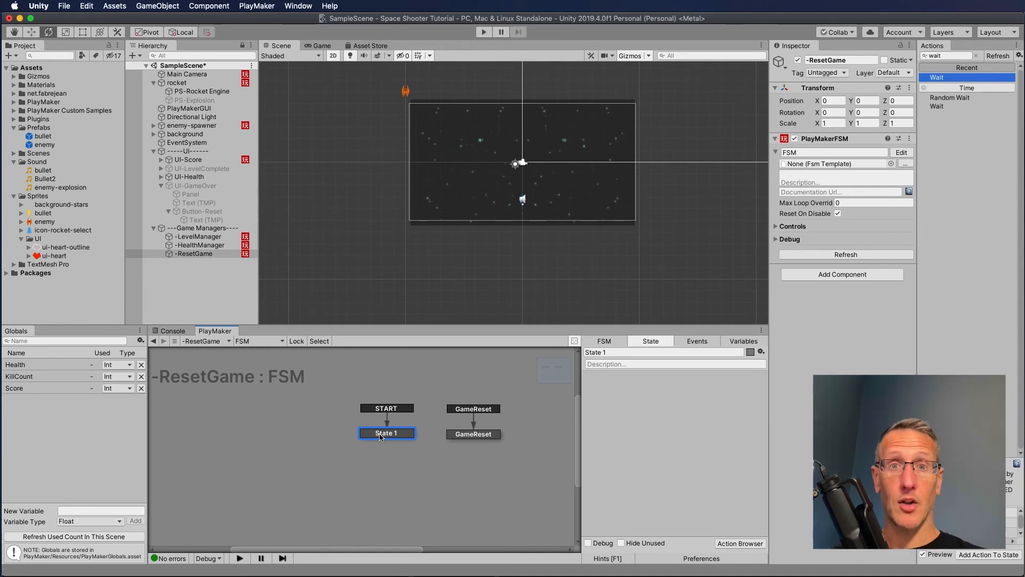
click(471, 434)
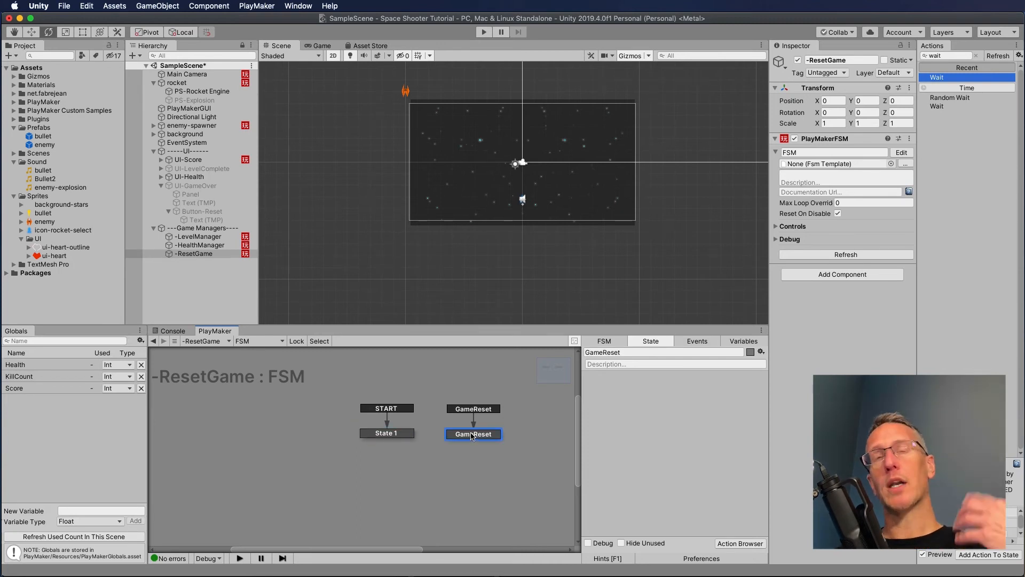
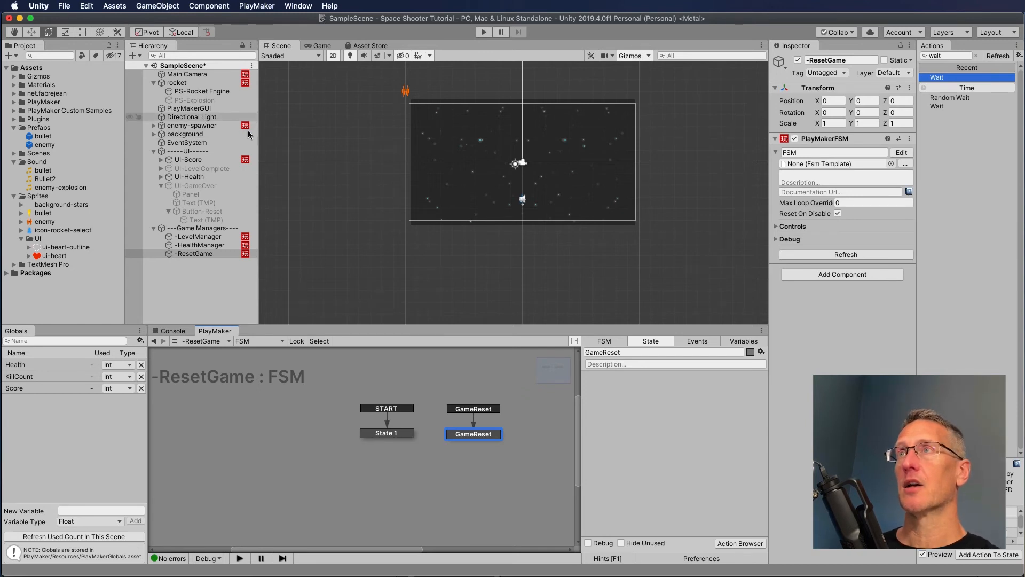
click(199, 245)
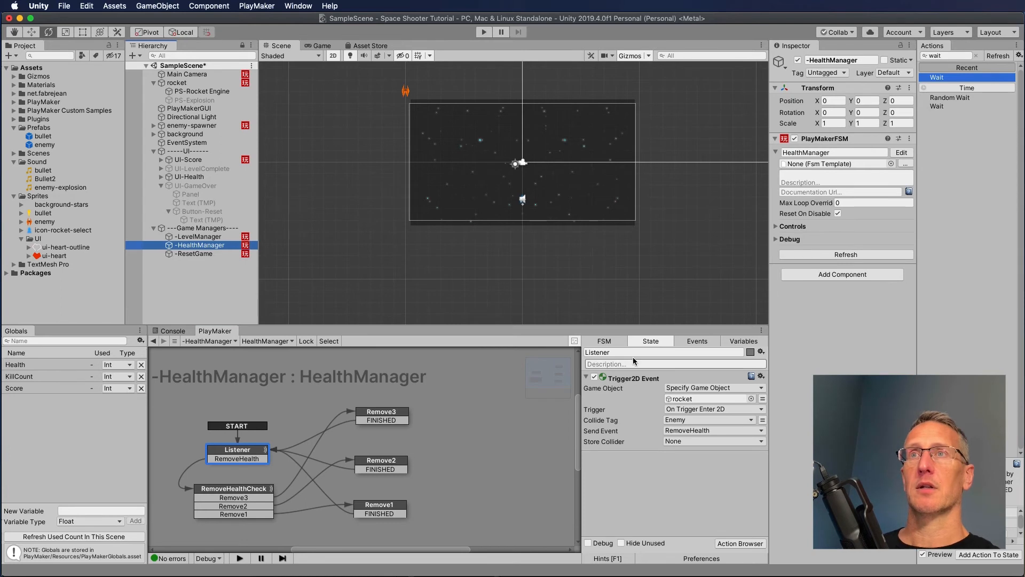
click(379, 504)
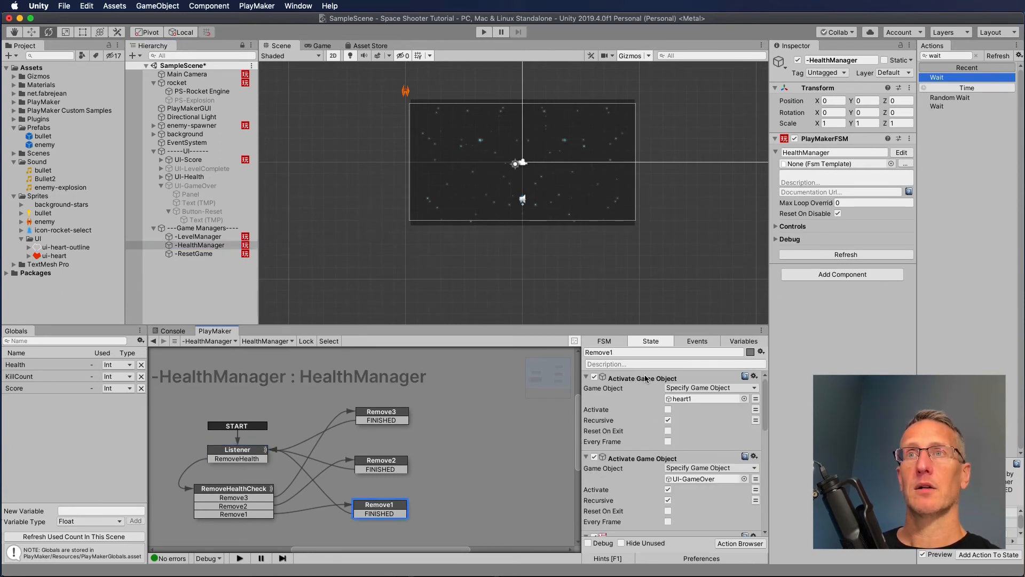
scroll(638, 451, down, 3)
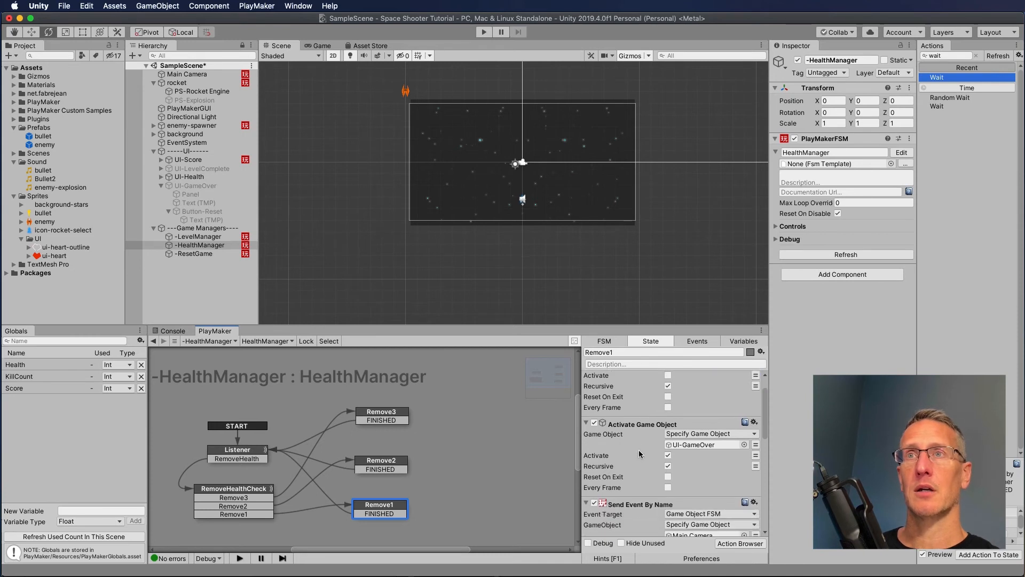
scroll(638, 450, down, 1)
click(628, 415)
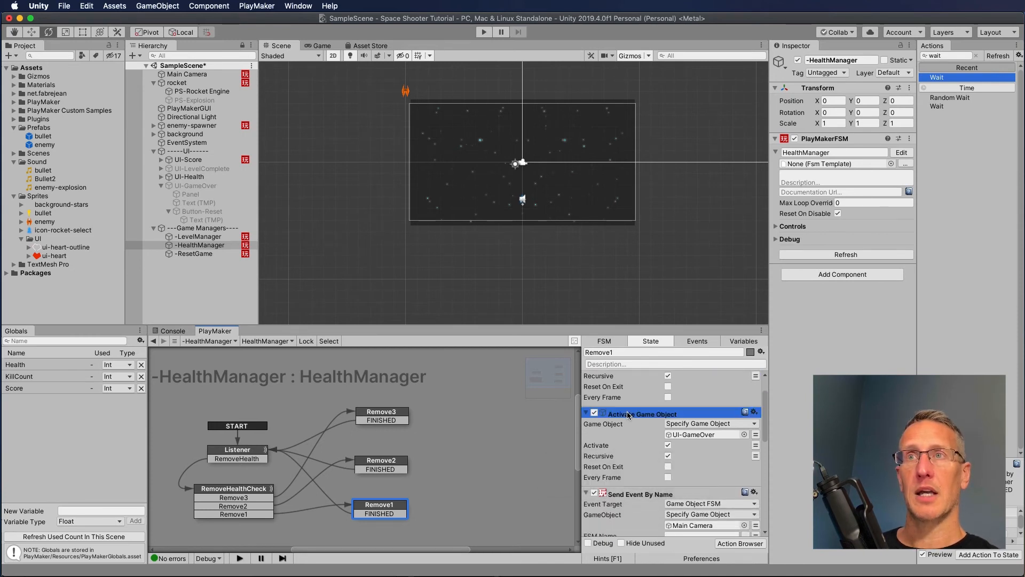
scroll(629, 485, down, 3)
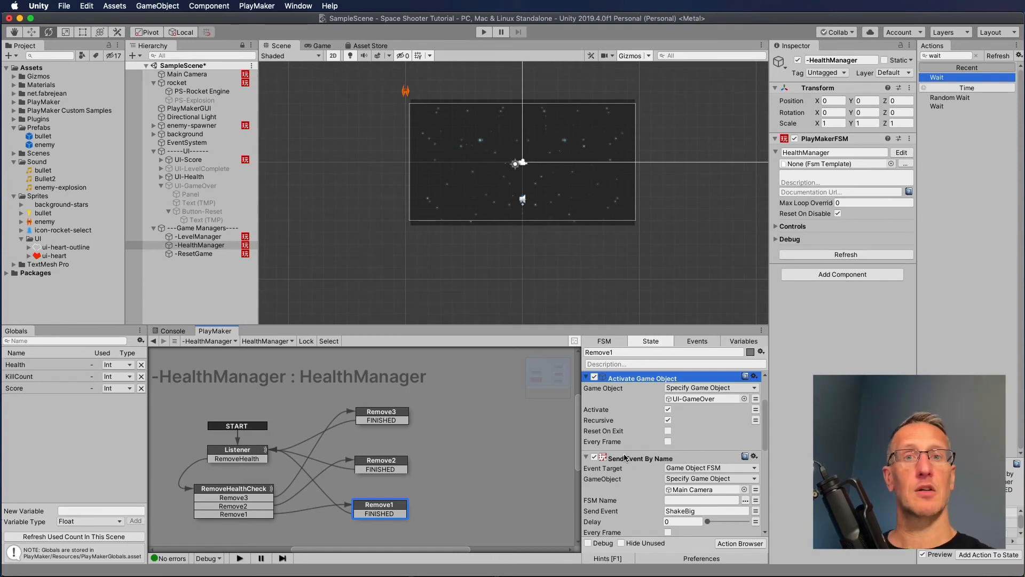
scroll(624, 457, down, 8)
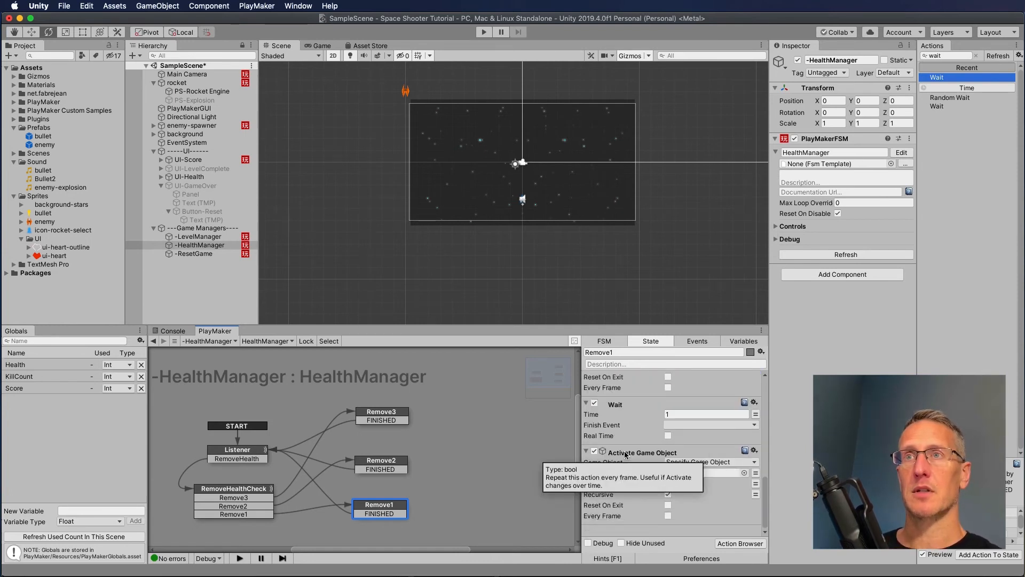
shift+click(625, 452)
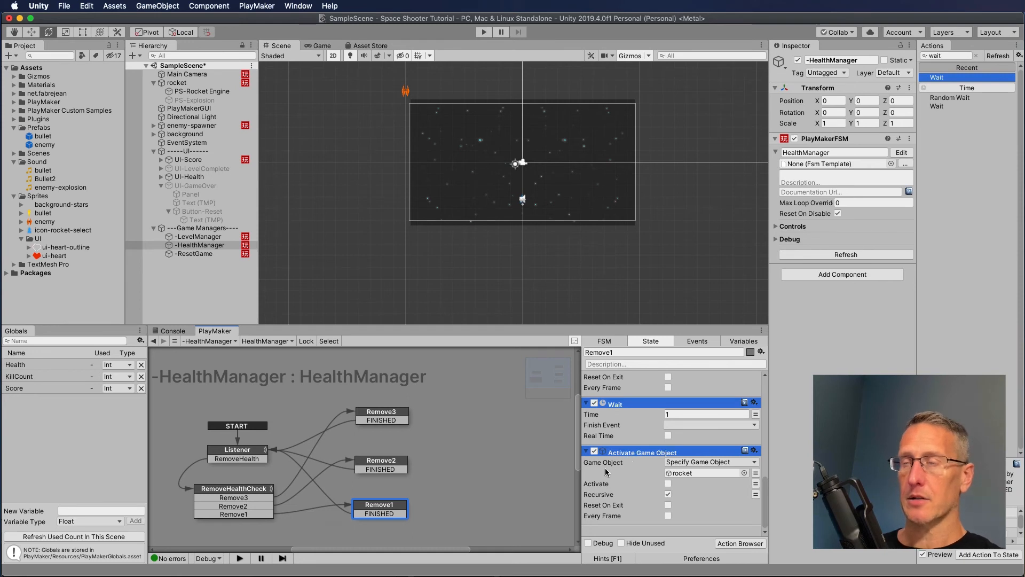
click(194, 253)
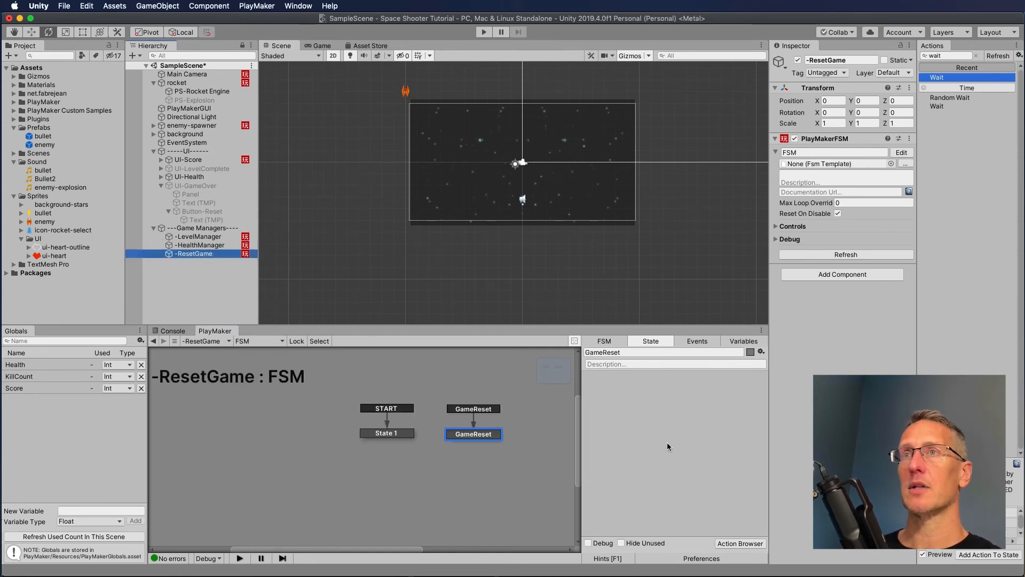
scroll(657, 440, down, 1)
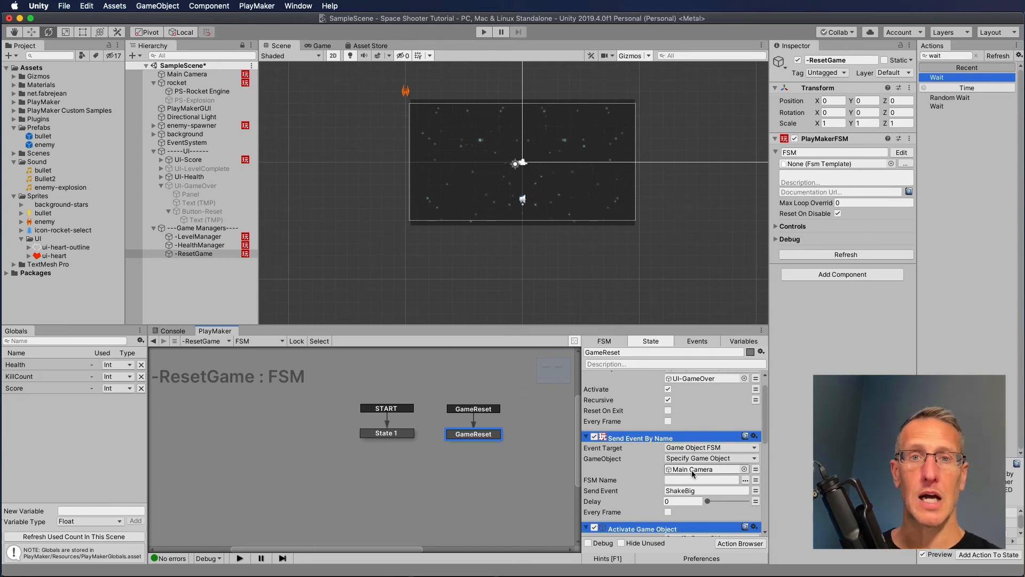
Delete the pasted Send Event By Name action, and turn Every Frame on and Activate off for UI-GameOver
click(668, 421)
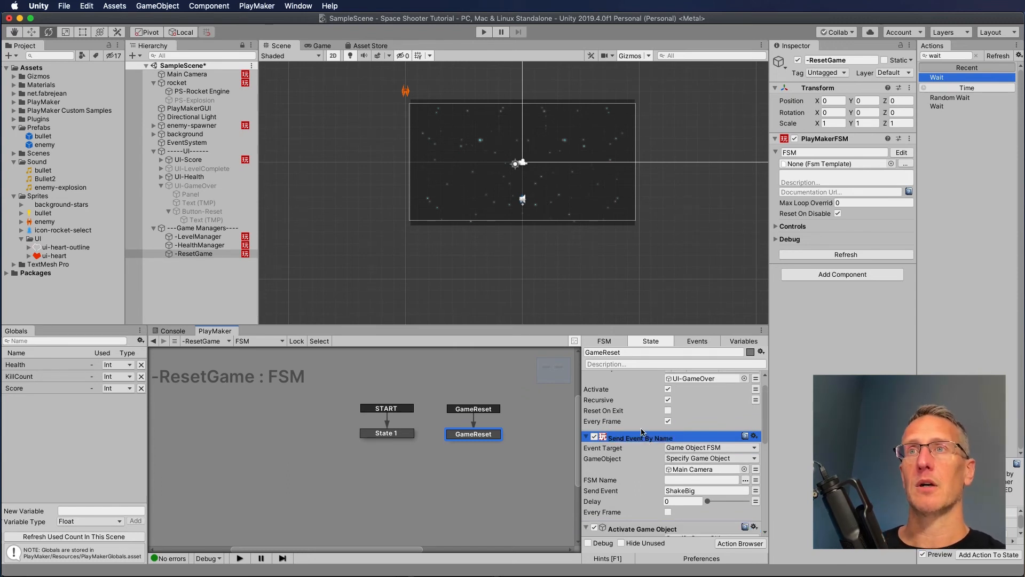
click(640, 437)
key(Delete)
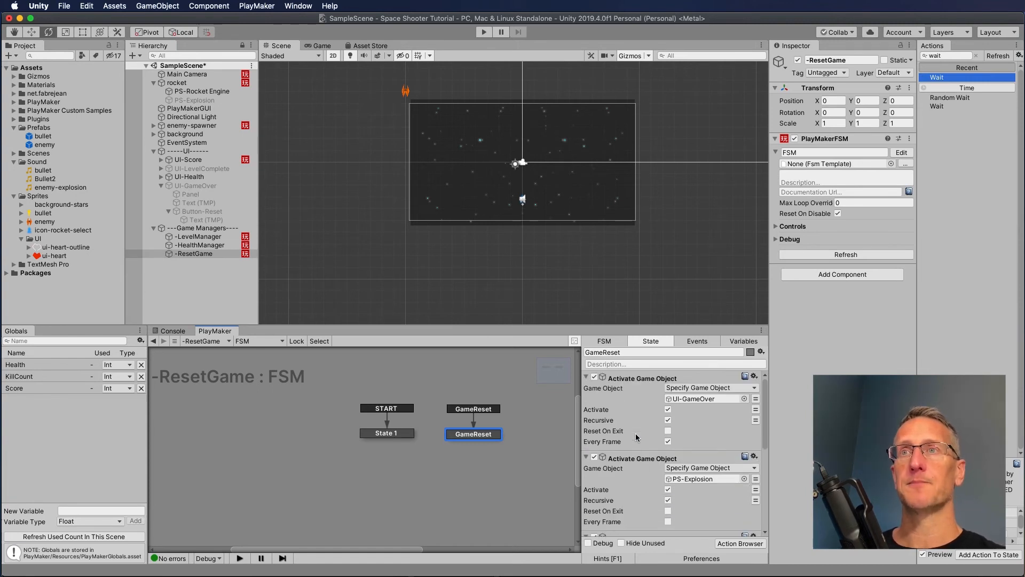
click(667, 409)
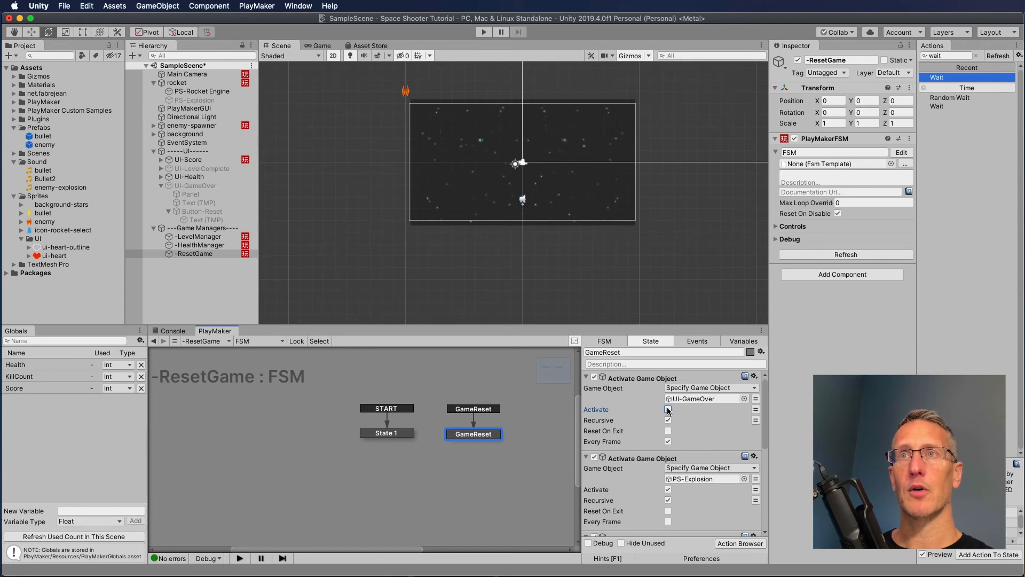
Delete the PS-Explosion Activate Game Object action and turn Activate on for the enemy-spawner action
scroll(651, 488, down, 1)
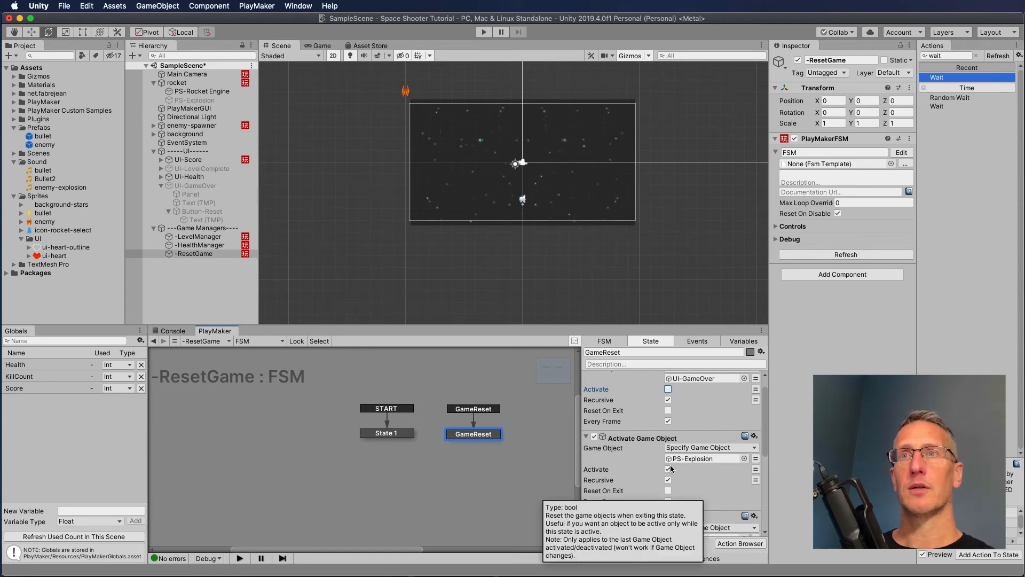
click(650, 437)
key(Delete)
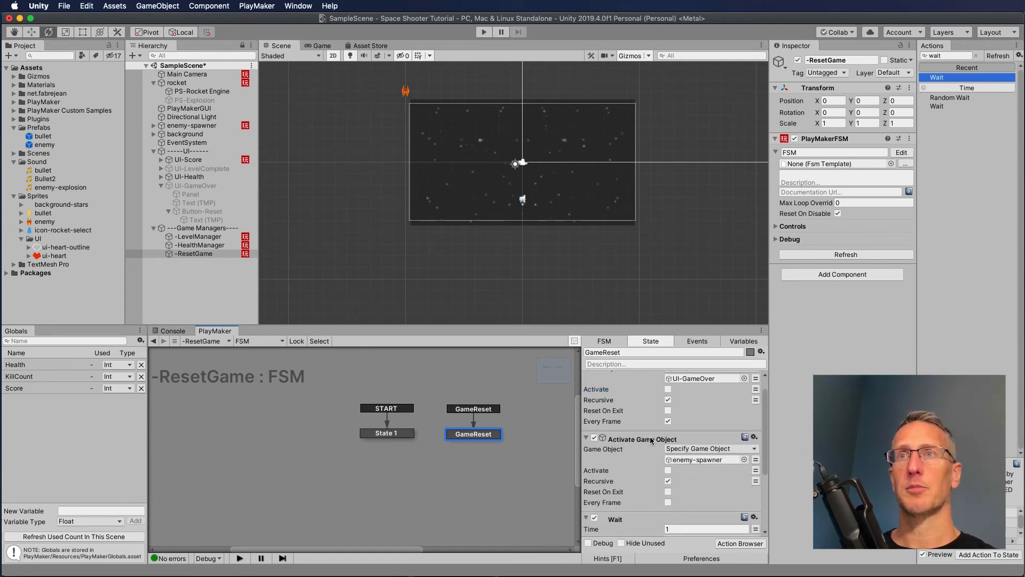
click(667, 468)
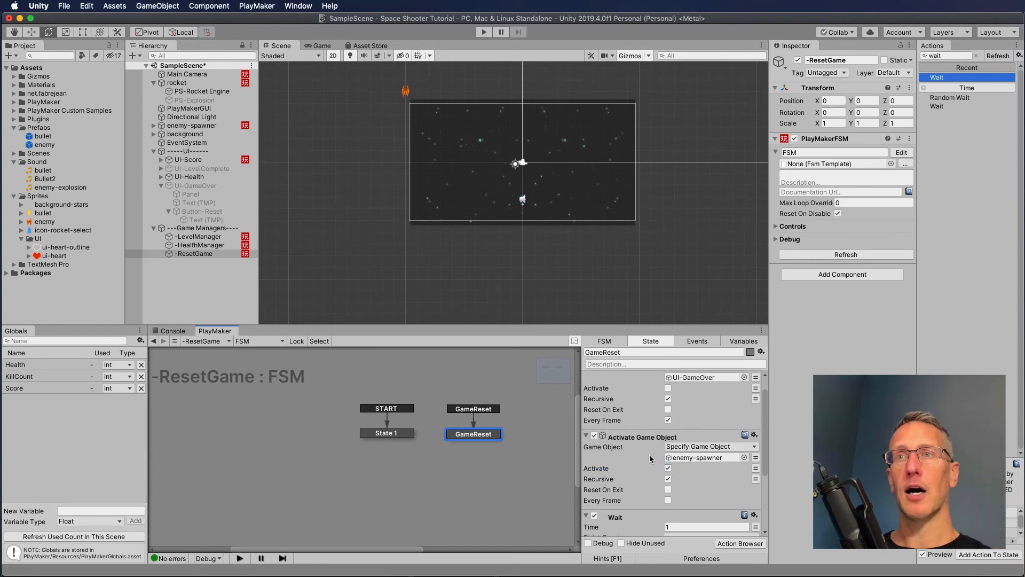
Delete the Wait action from the GameReset state and turn Activate on for the rocket action
scroll(649, 458, down, 5)
click(635, 447)
key(Delete)
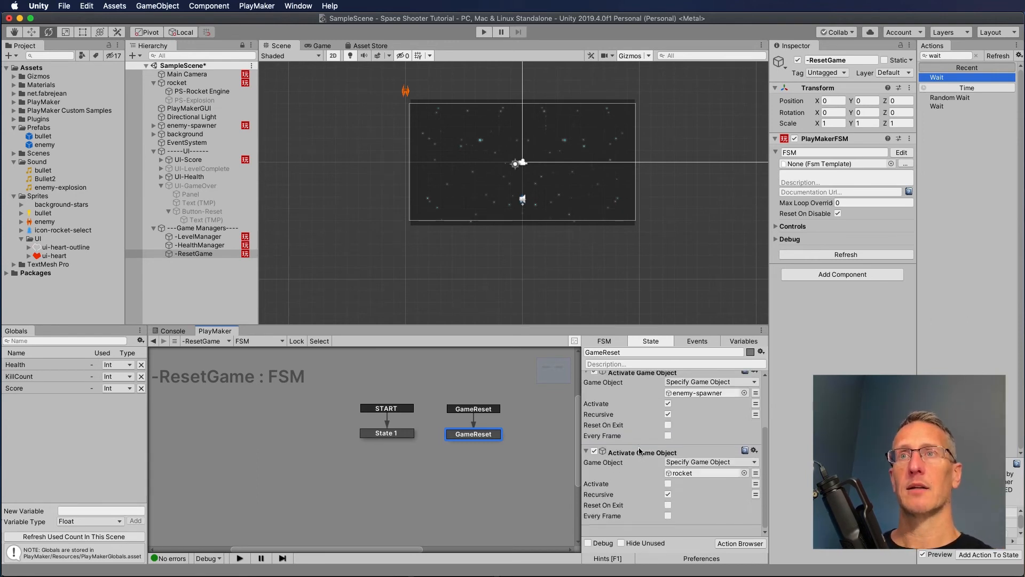
click(640, 451)
click(667, 484)
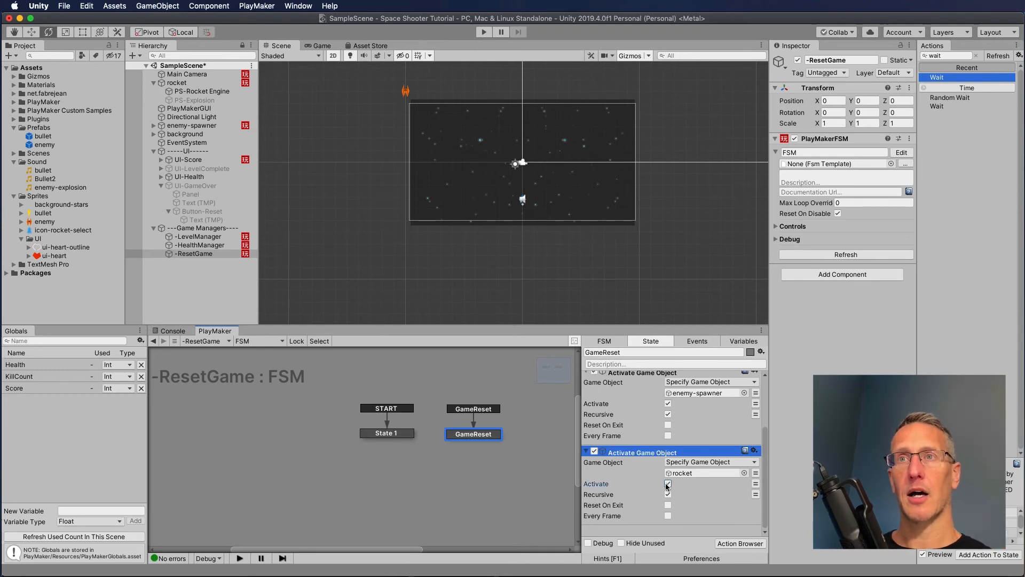
Duplicate the rocket Activate Game Object action below itself and assign heart1 from UI-Health as the copy's game object
scroll(699, 489, up, 3)
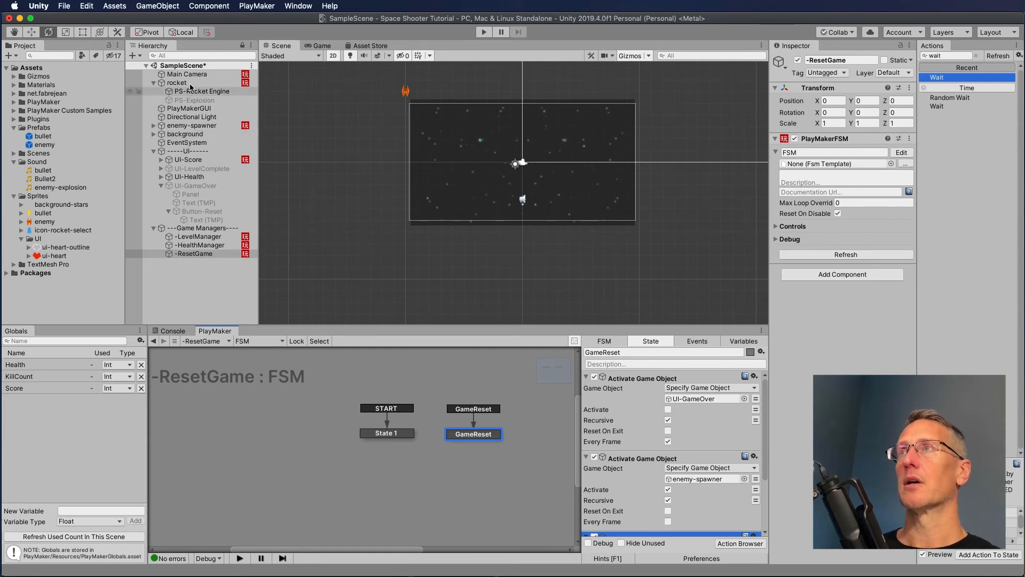
scroll(625, 488, down, 3)
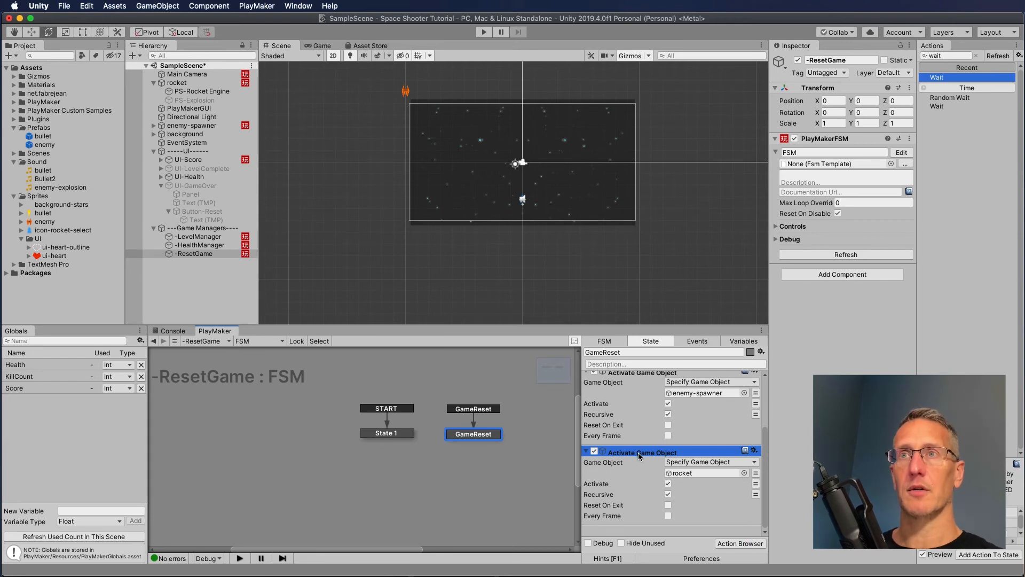
click(640, 525)
key(super+v)
scroll(639, 525, down, 3)
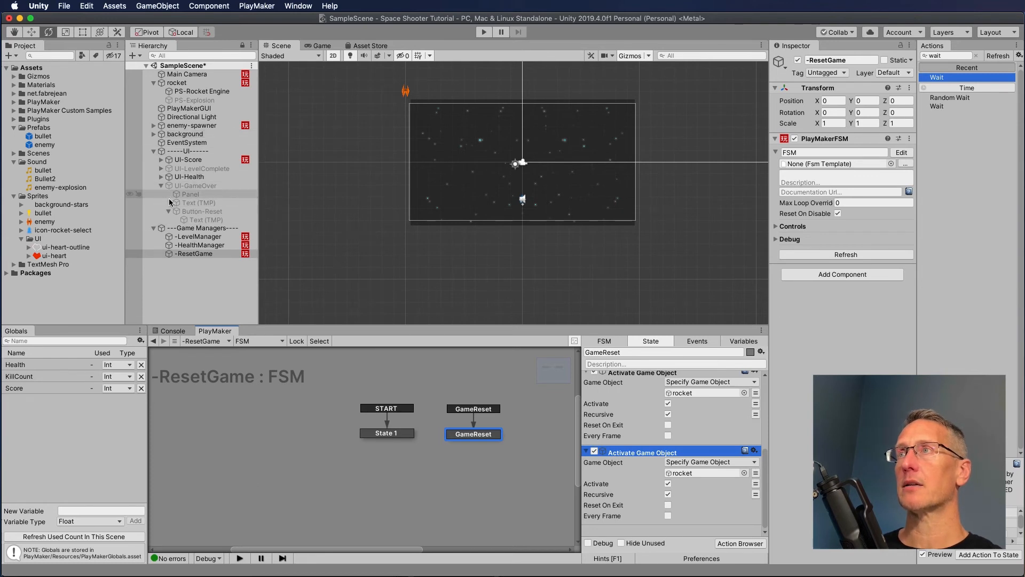
click(160, 177)
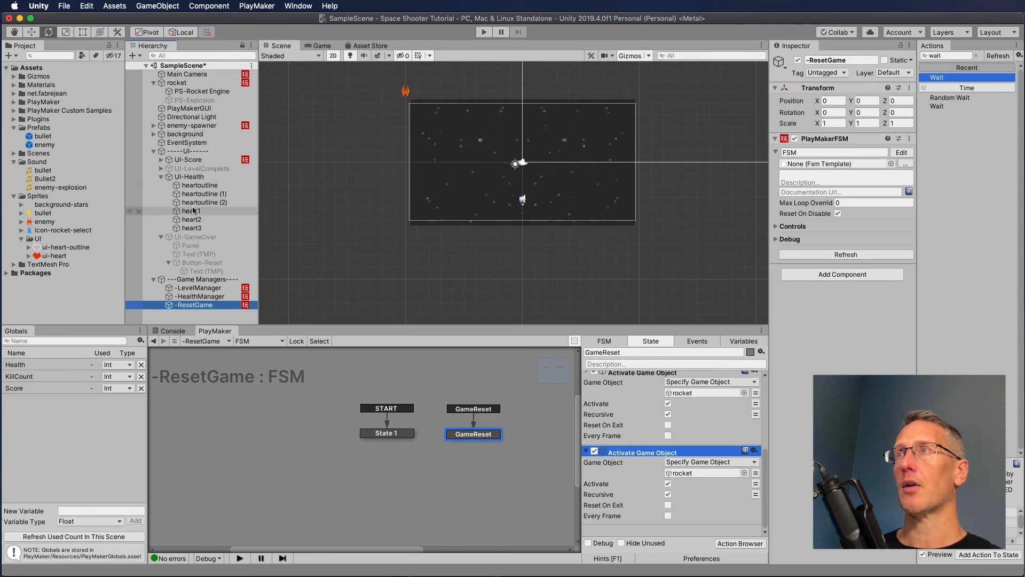
drag(192, 211, 724, 473)
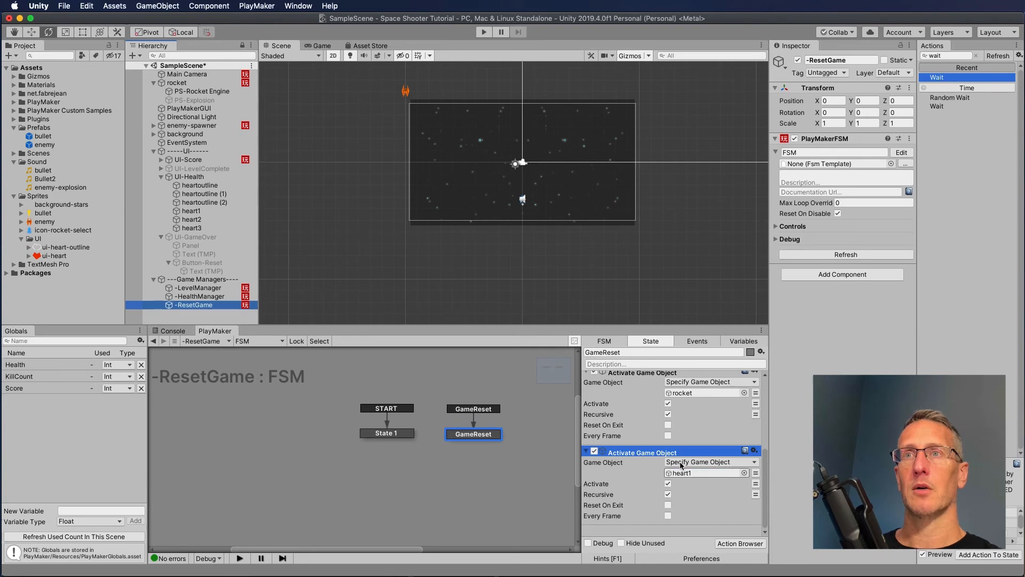
Duplicate the heart1 Activate Game Object action twice and assign heart2 and heart3 to the copies
click(644, 452)
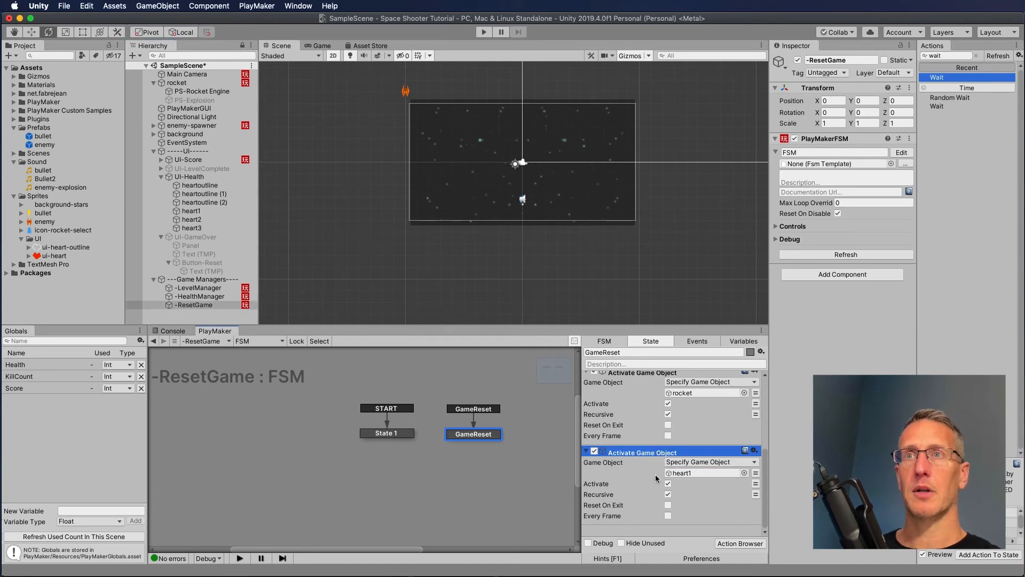
click(652, 528)
key(super+v)
scroll(648, 508, down, 4)
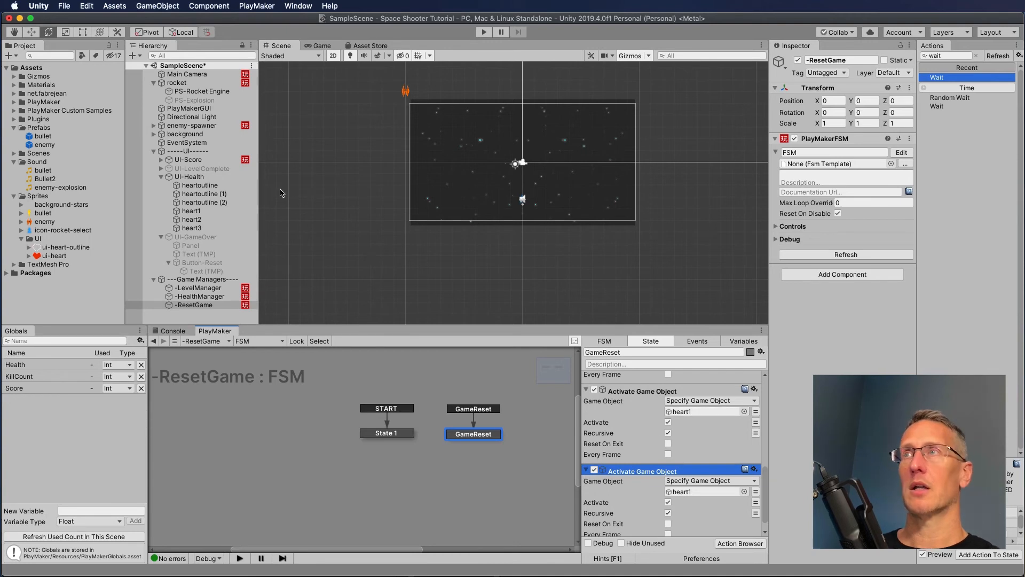
drag(200, 222, 698, 413)
drag(196, 228, 699, 492)
Review the GameReset state's Activate Game Object actions from UI-GameOver down to heart3
scroll(696, 490, up, 5)
scroll(696, 491, down, 10)
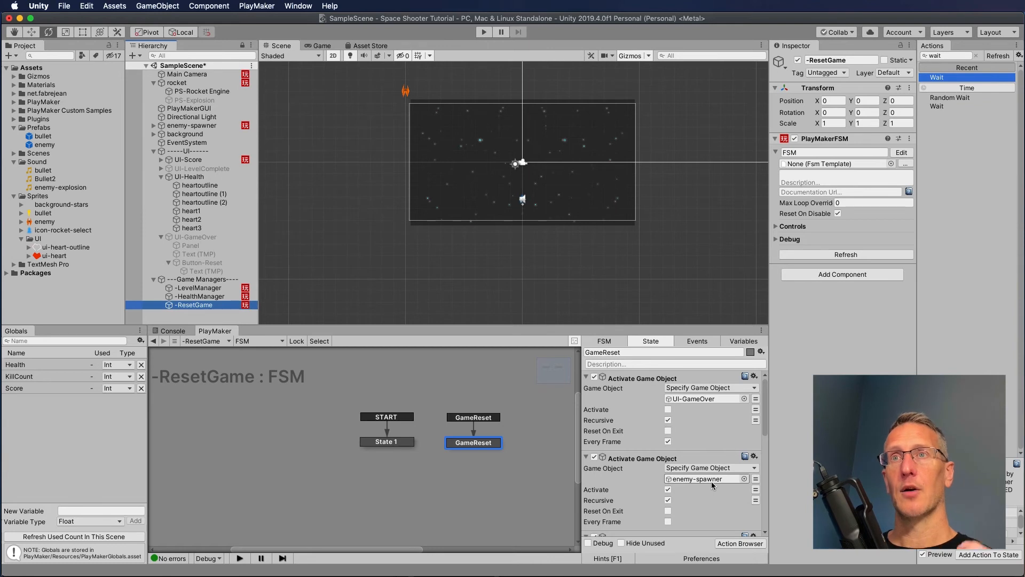
scroll(711, 482, down, 2)
scroll(712, 479, down, 5)
scroll(720, 485, down, 5)
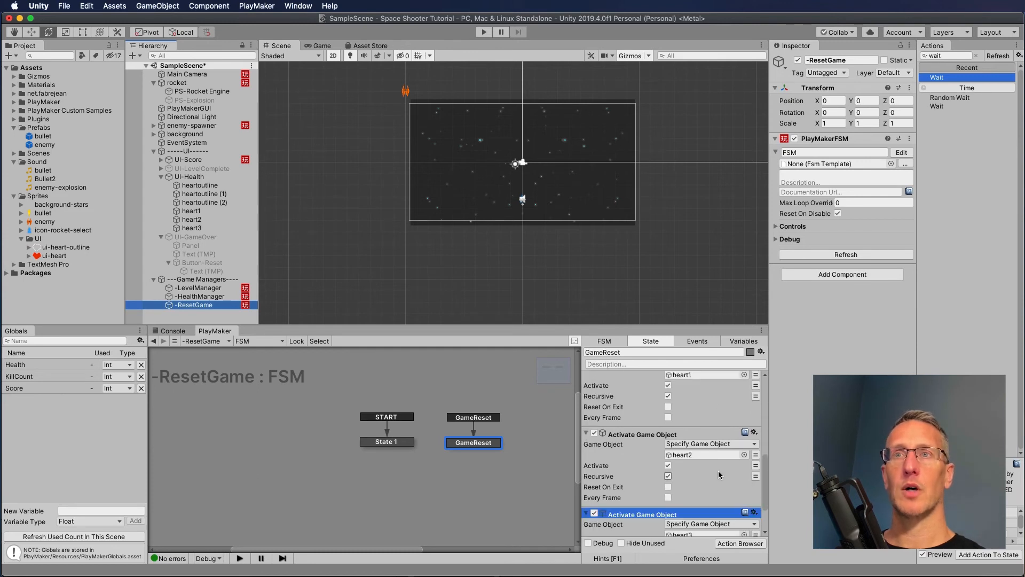
scroll(717, 469, down, 3)
click(684, 527)
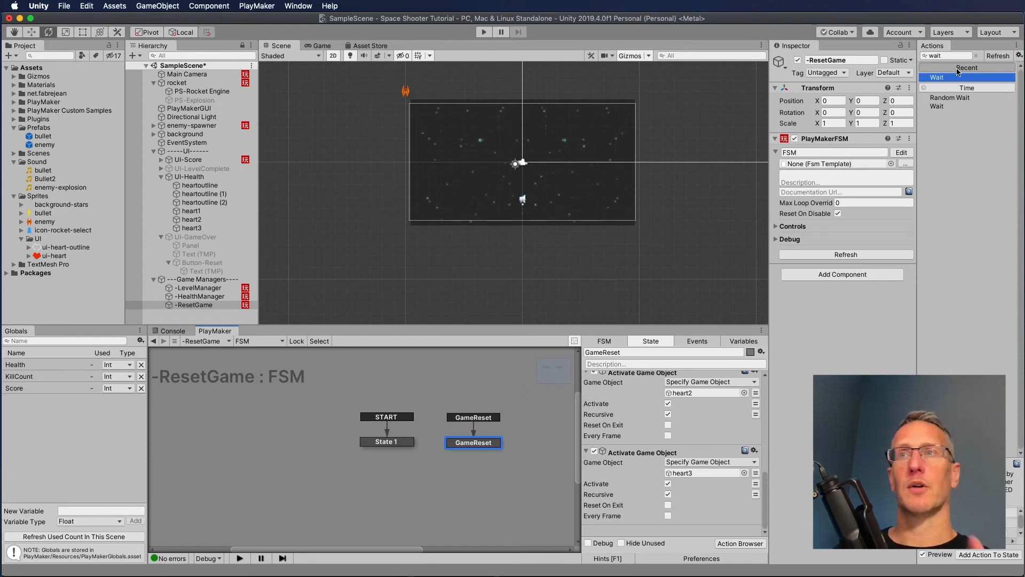
Add a Set Int Value action after the heart3 action, setting the global variable Health to 3
double_click(946, 55)
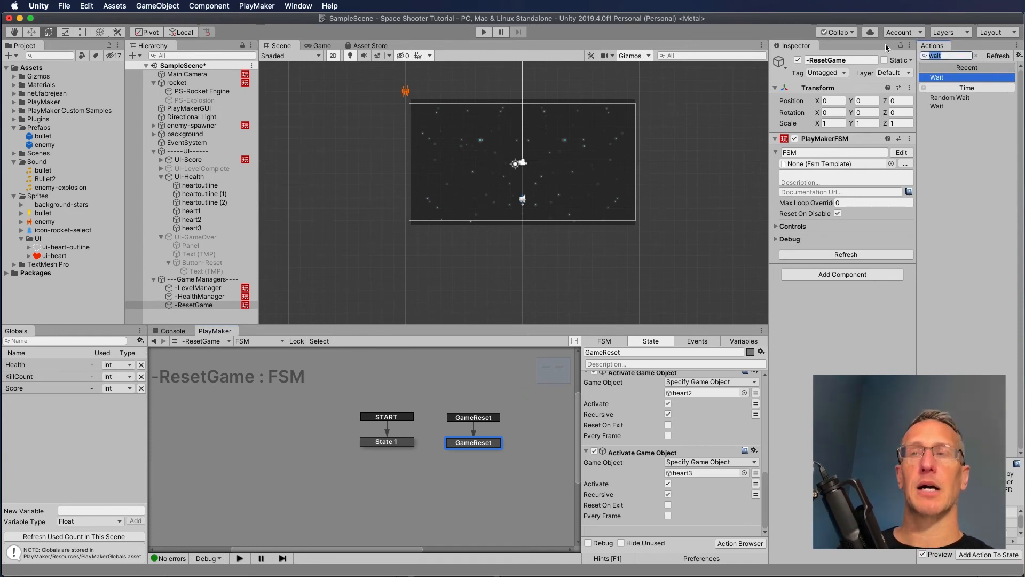
text(set)
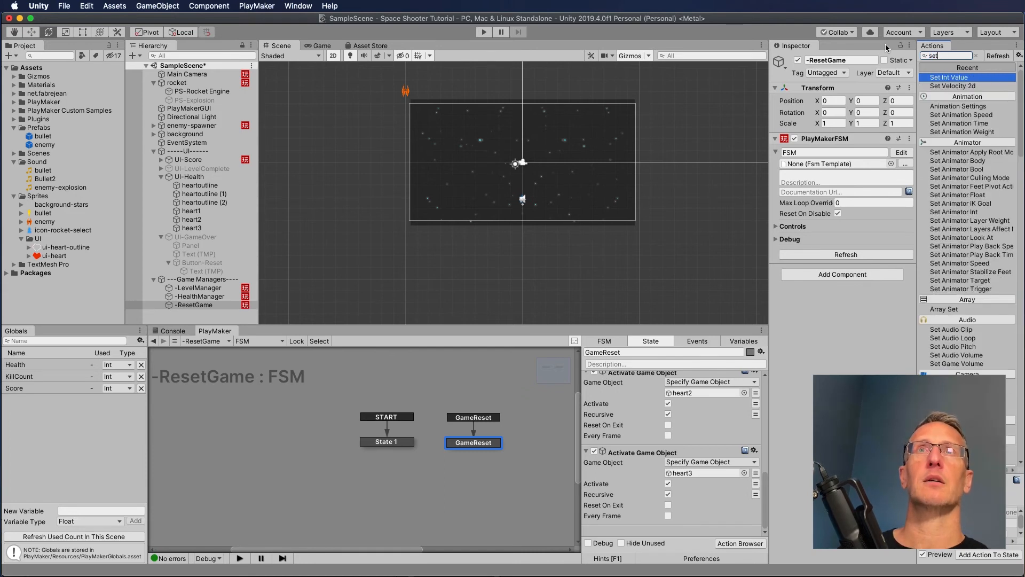
drag(948, 78, 695, 530)
click(686, 494)
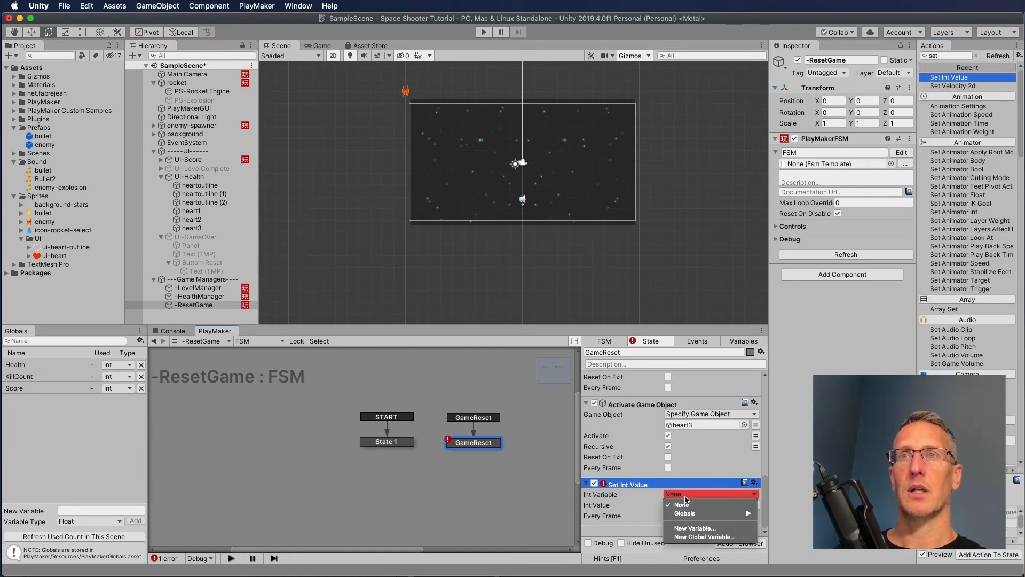
mouse_move(686, 513)
click(778, 514)
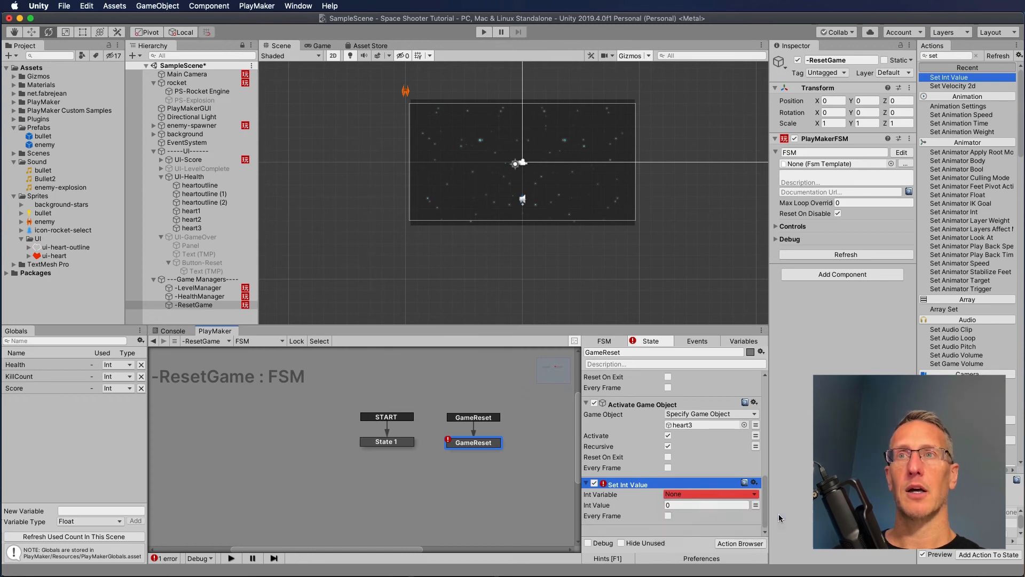
click(611, 503)
text(3)
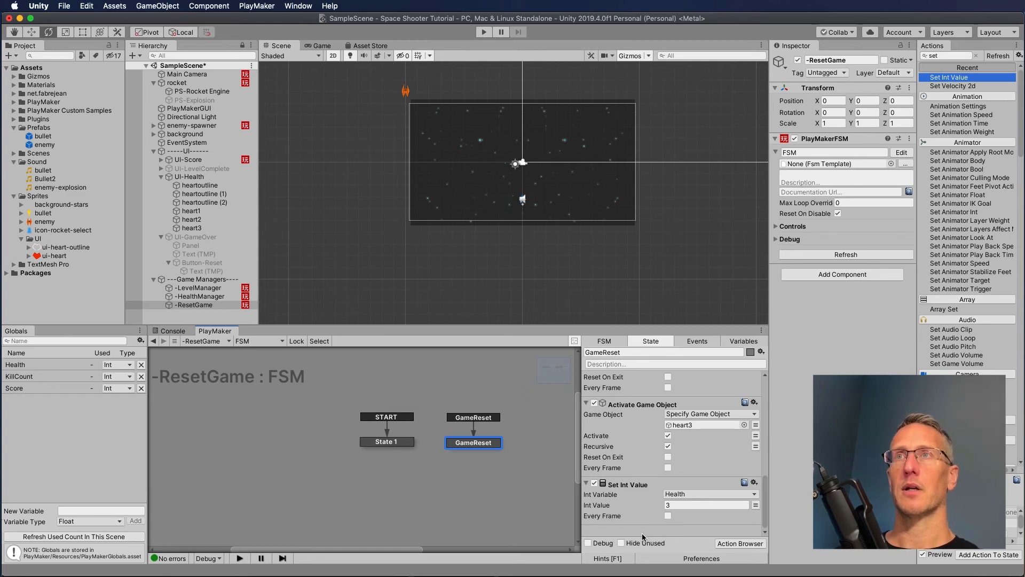
Add a ResetButton state to the -HealthManager FSM and link the Remove1 state's FINISHED transition to it
click(211, 297)
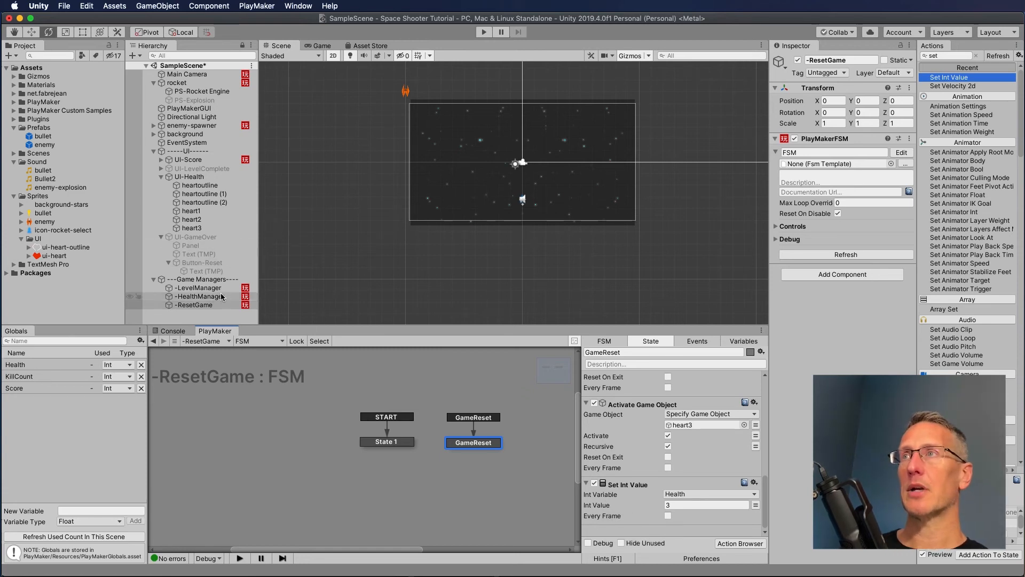
scroll(462, 484, down, 2)
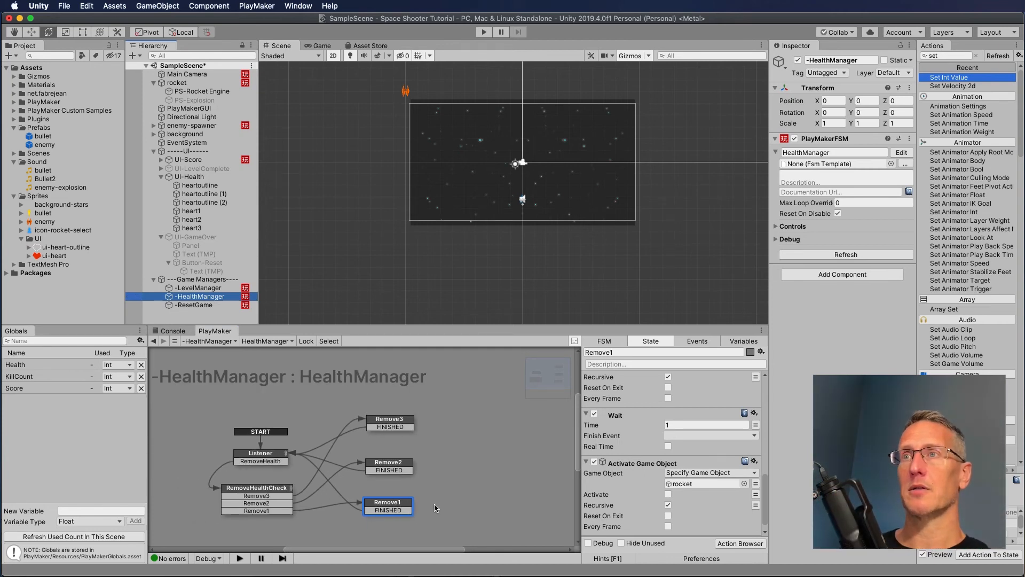
right_click(453, 506)
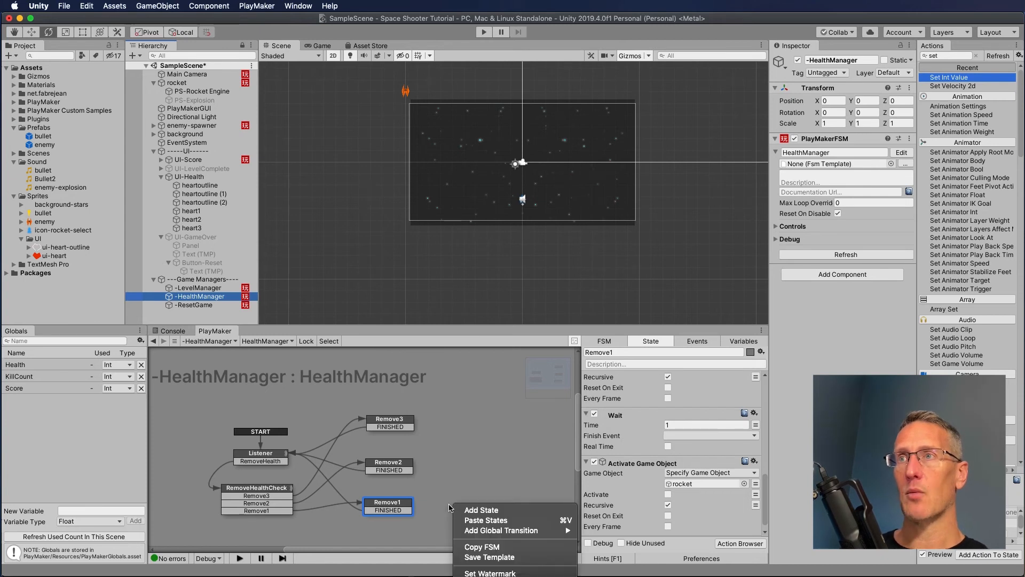
click(469, 510)
drag(470, 511, 458, 507)
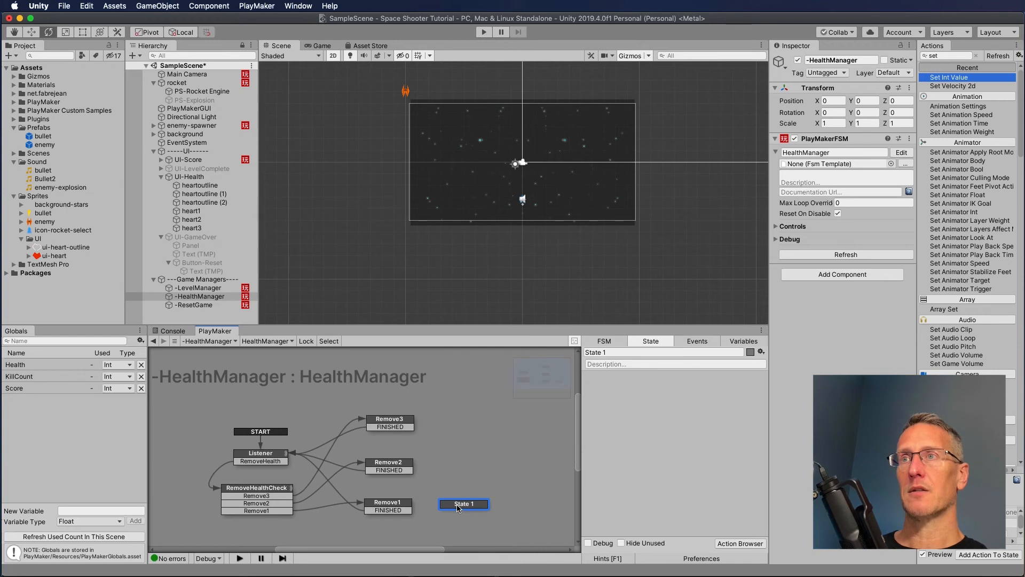
click(594, 352)
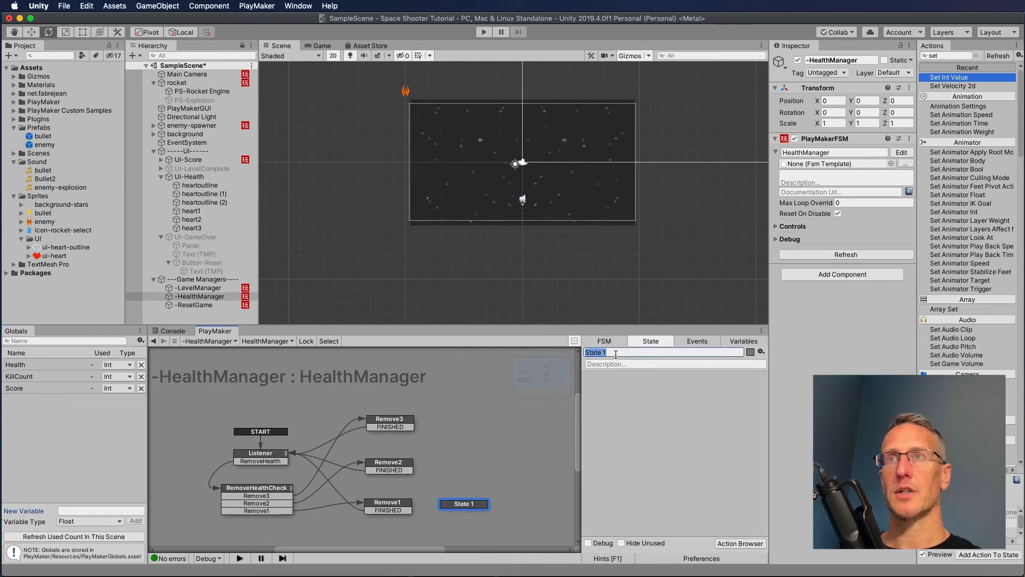
text(ResetButton)
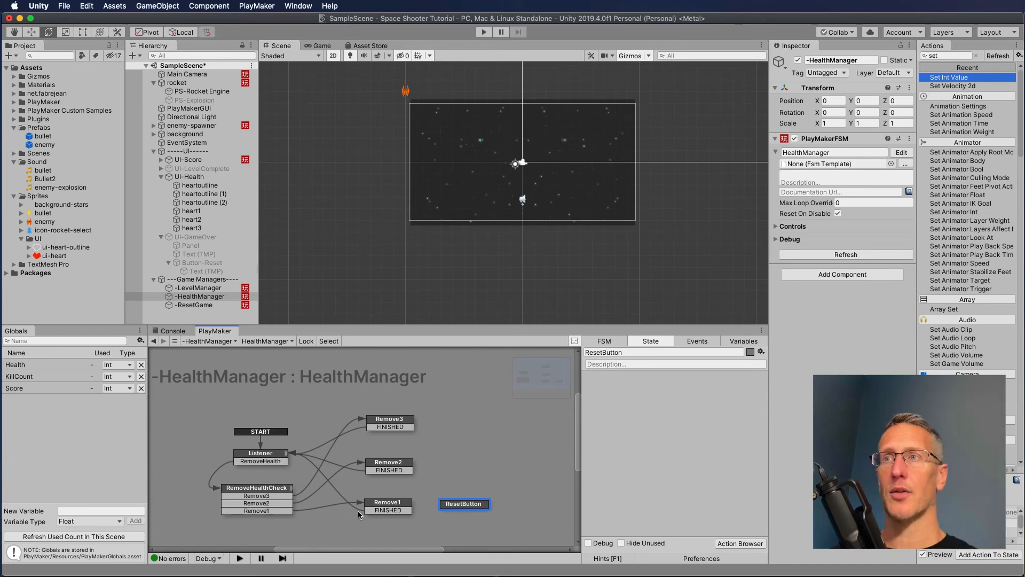
drag(392, 512, 472, 507)
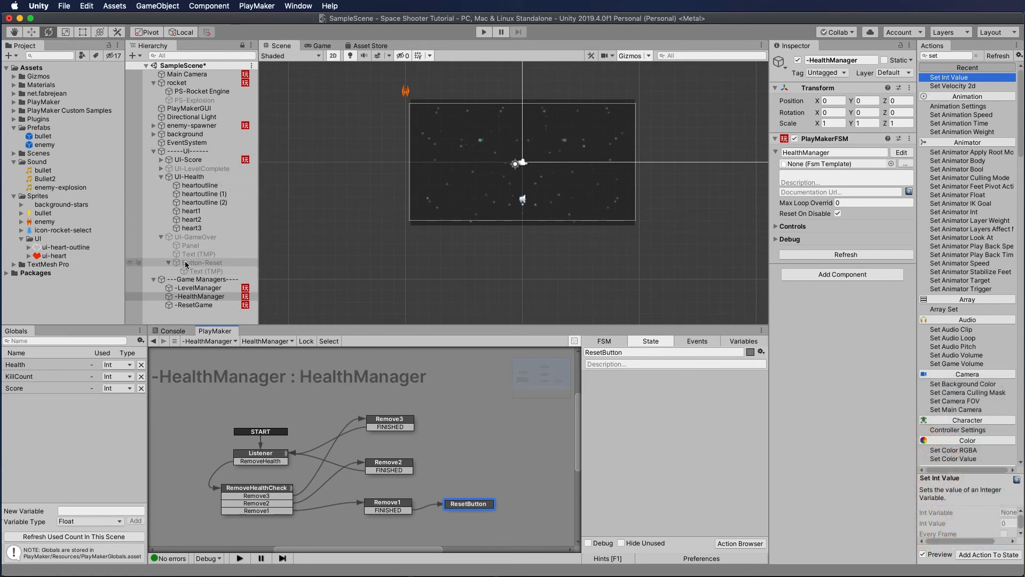
Add a UI Button On Click Event action for Button-Reset to the ResetButton state
mouse_move(201, 296)
mouse_down()
mouse_move(466, 362)
mouse_move(627, 431)
mouse_up()
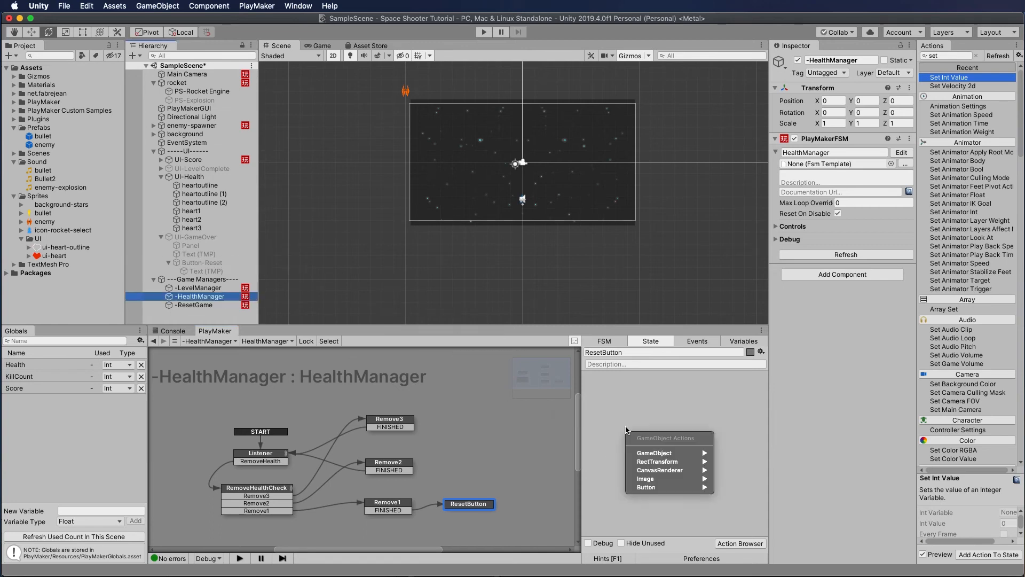
mouse_move(640, 488)
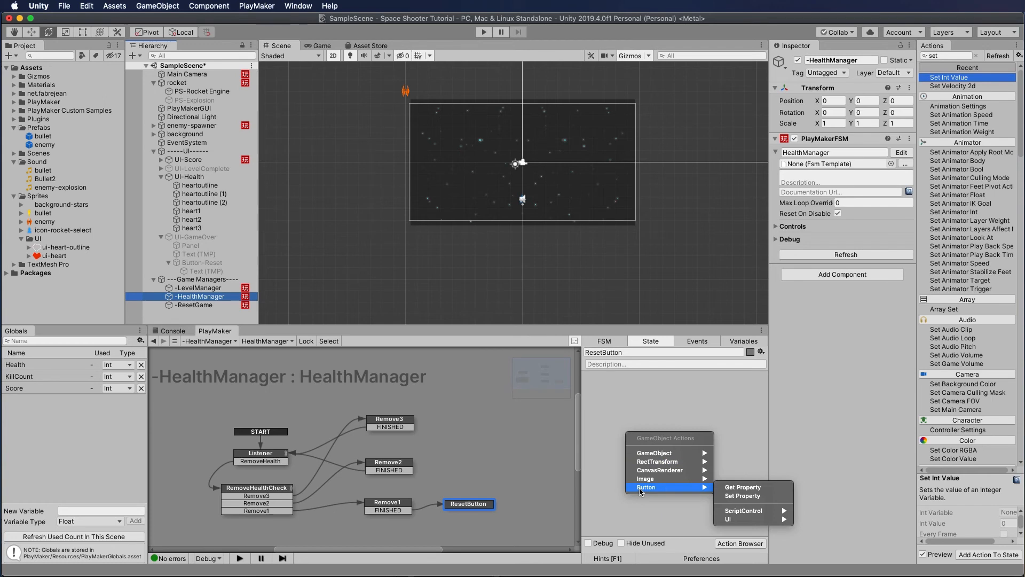
mouse_move(733, 519)
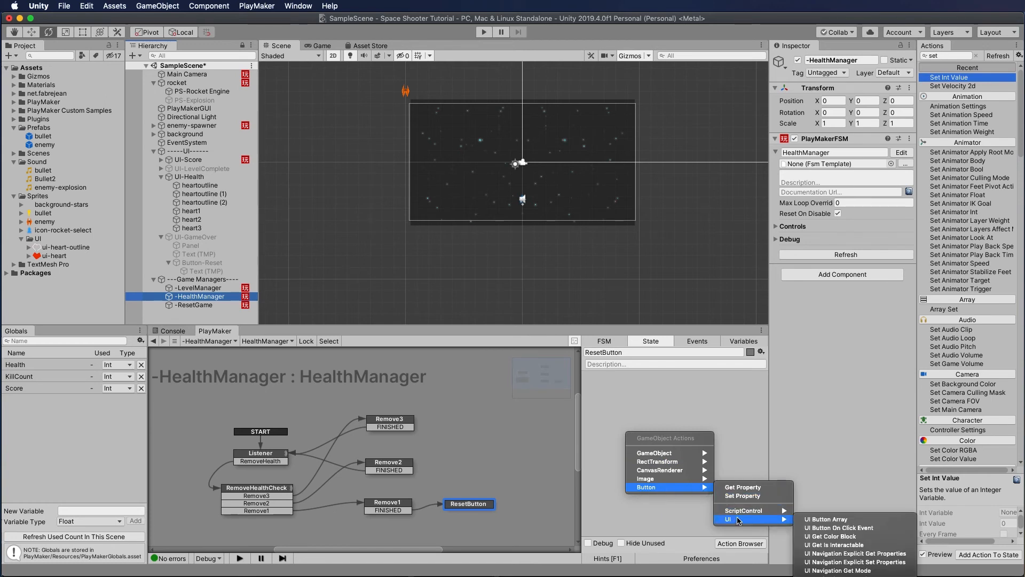
click(822, 529)
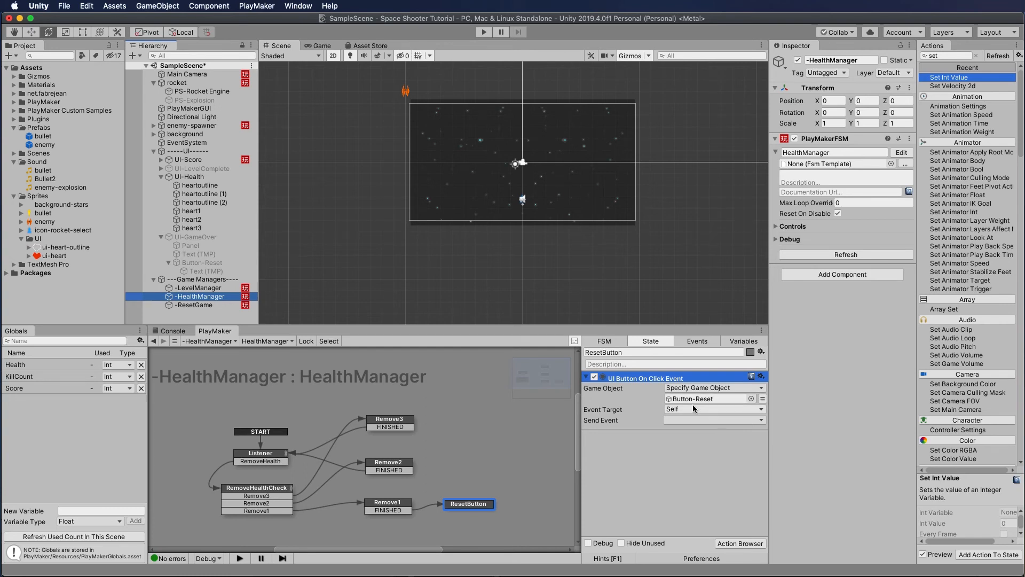
Create a new event named Reset in the -HealthManager FSM
click(689, 421)
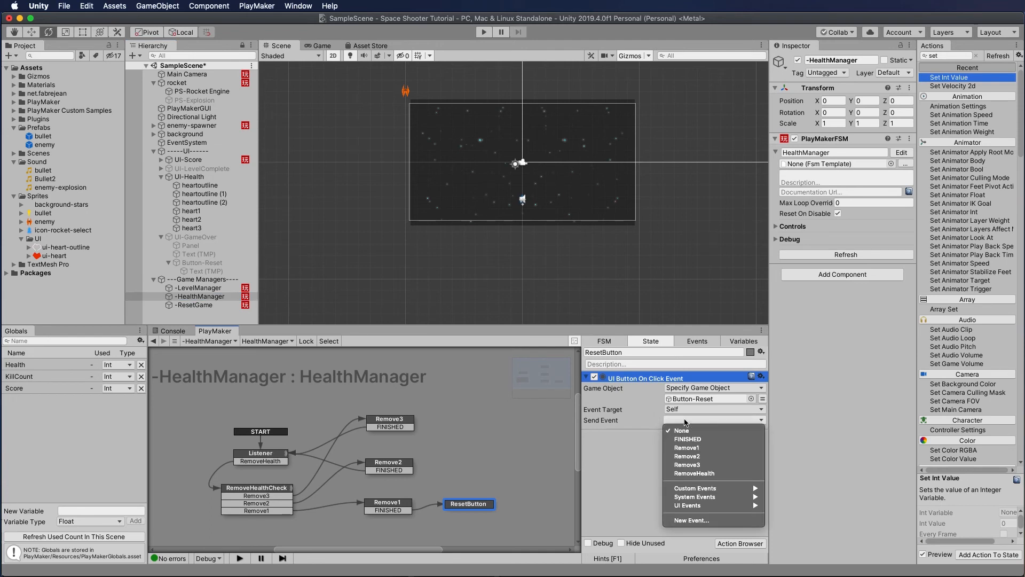
click(642, 478)
click(692, 343)
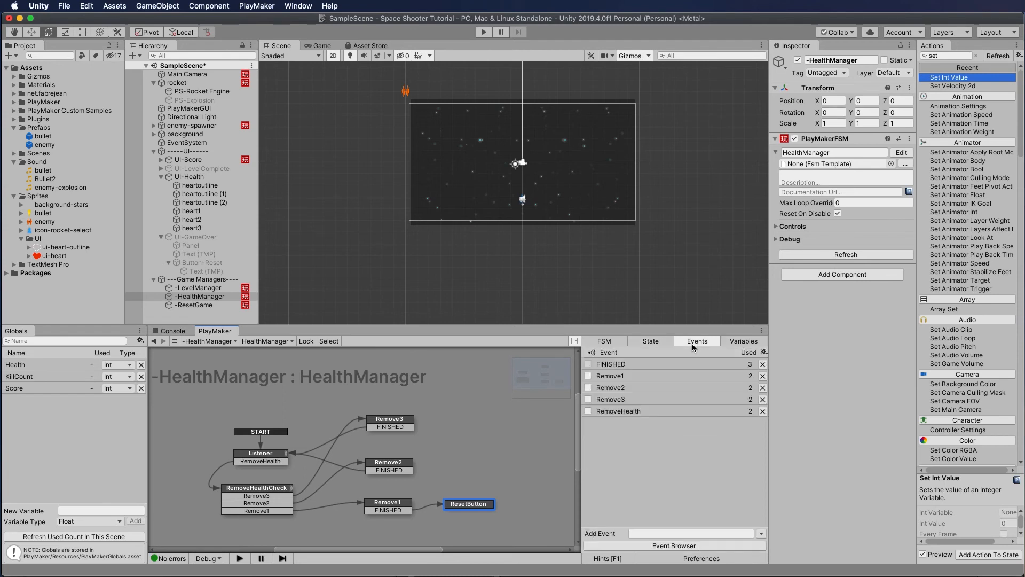
click(643, 532)
text(Reset)
key(Return)
Set the button click action to send the Reset event and add the matching transition to the ResetButton state
click(647, 341)
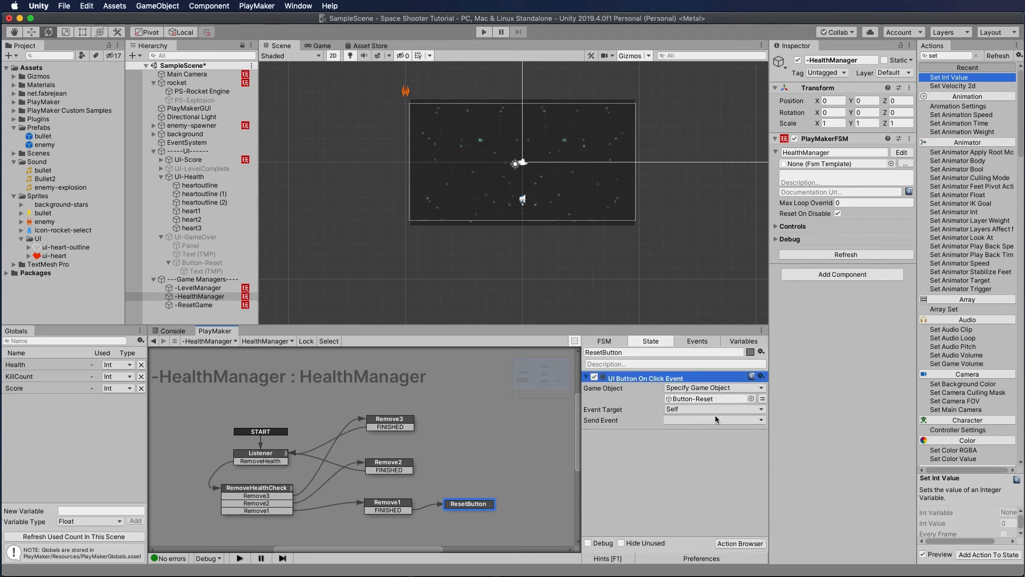
click(680, 420)
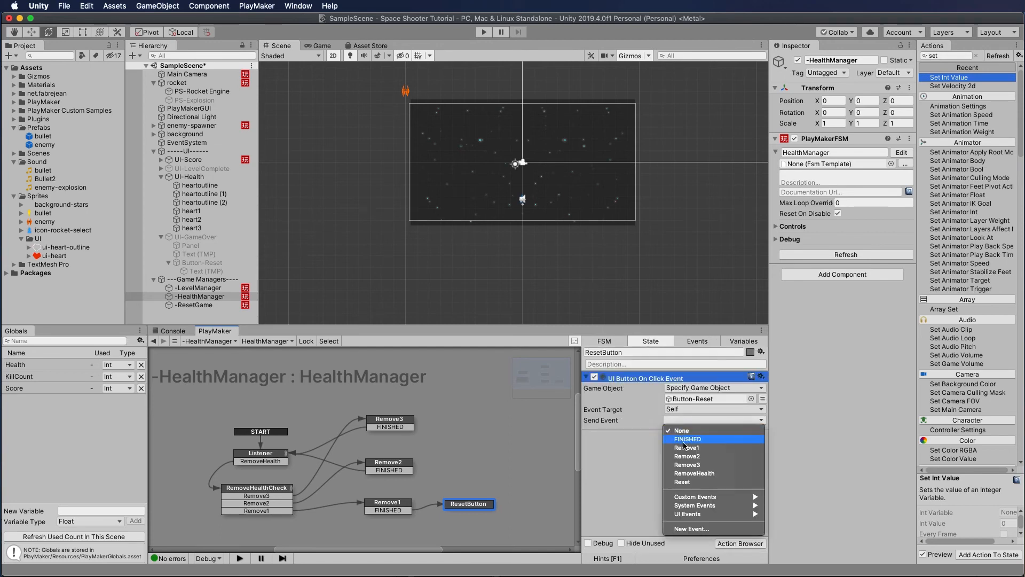
click(683, 482)
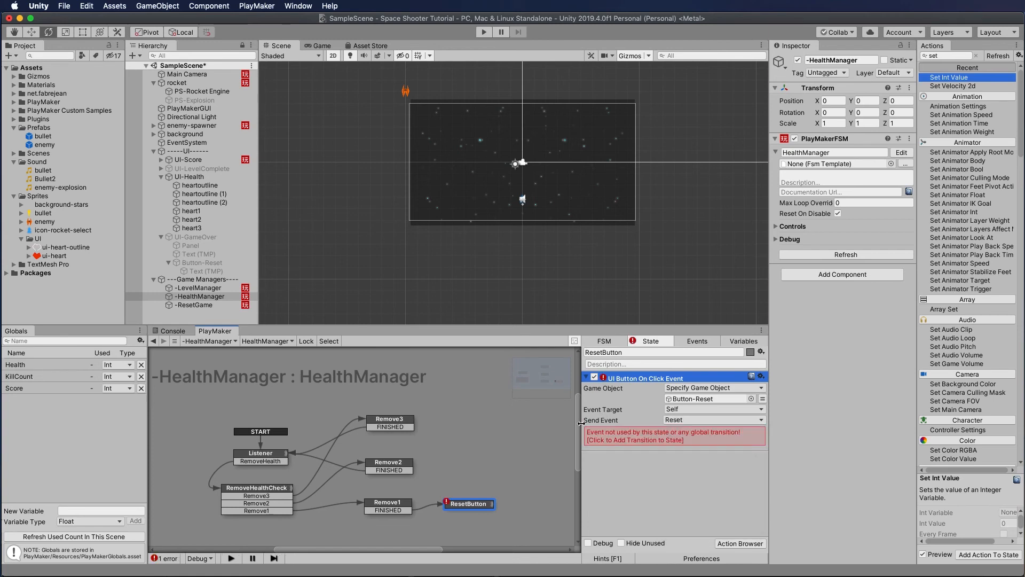
click(618, 438)
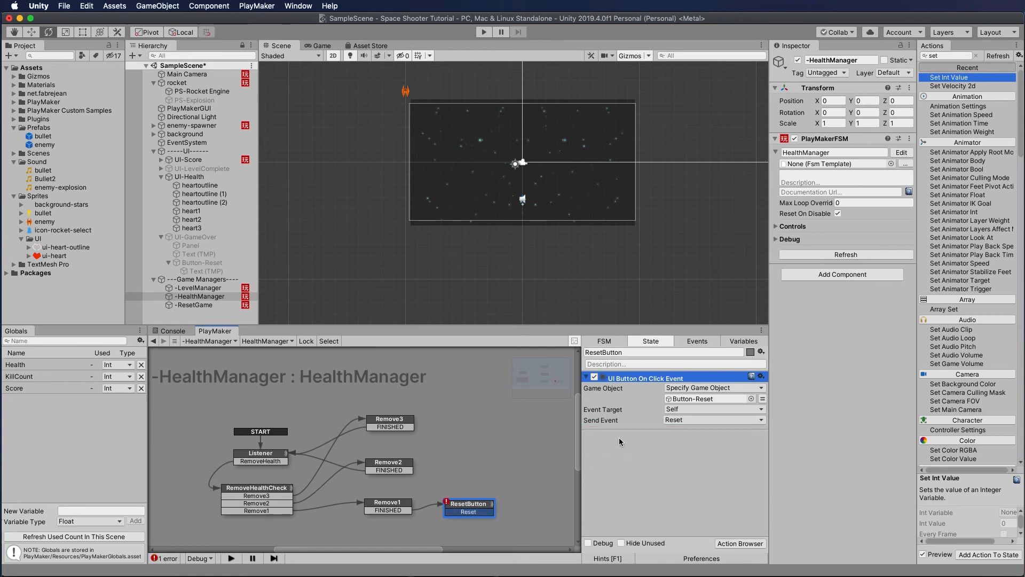
Add another state beside ResetButton in the -HealthManager FSM and name it ResetGame
click(470, 511)
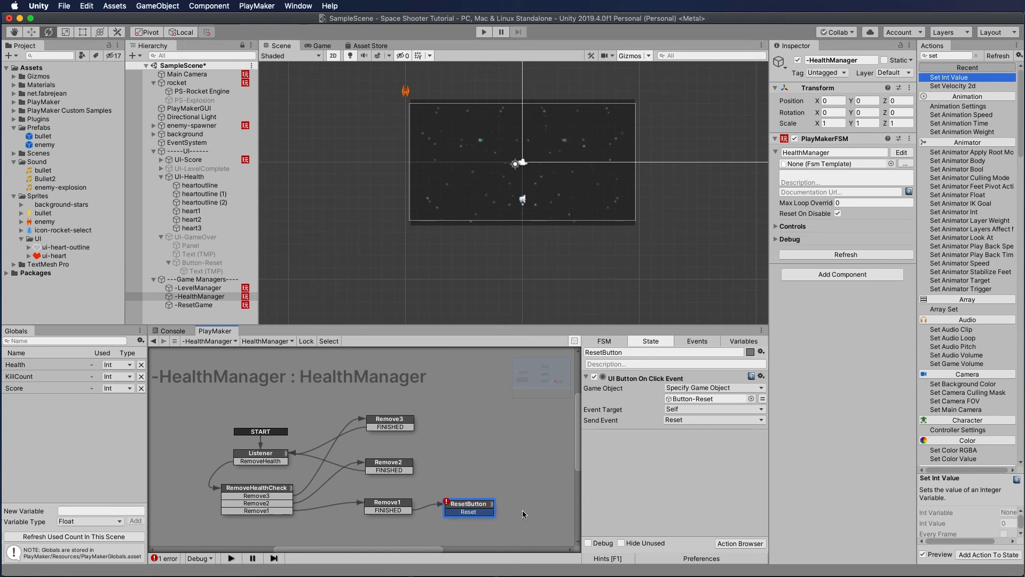
right_click(522, 510)
click(534, 516)
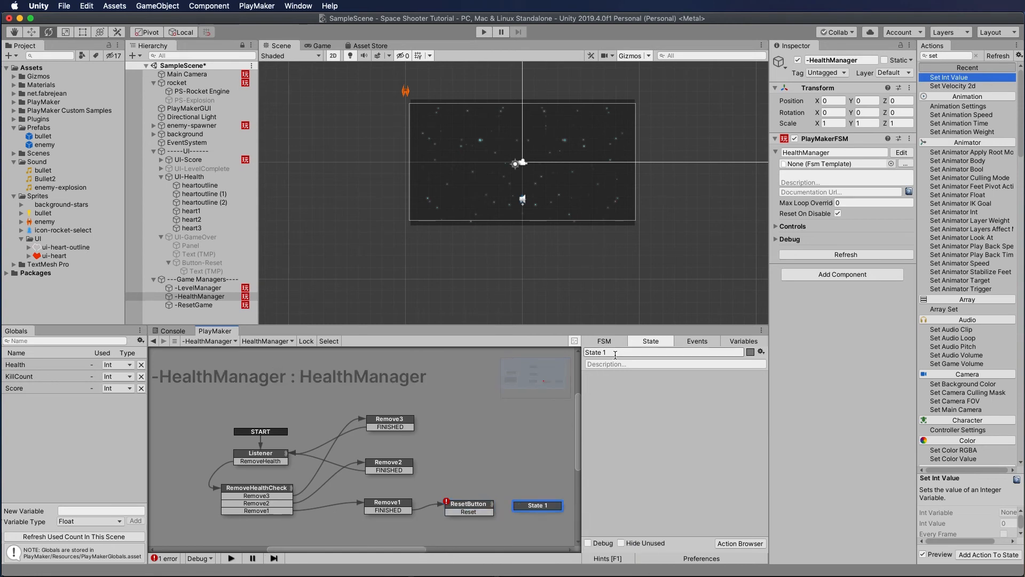
text(ResetGame)
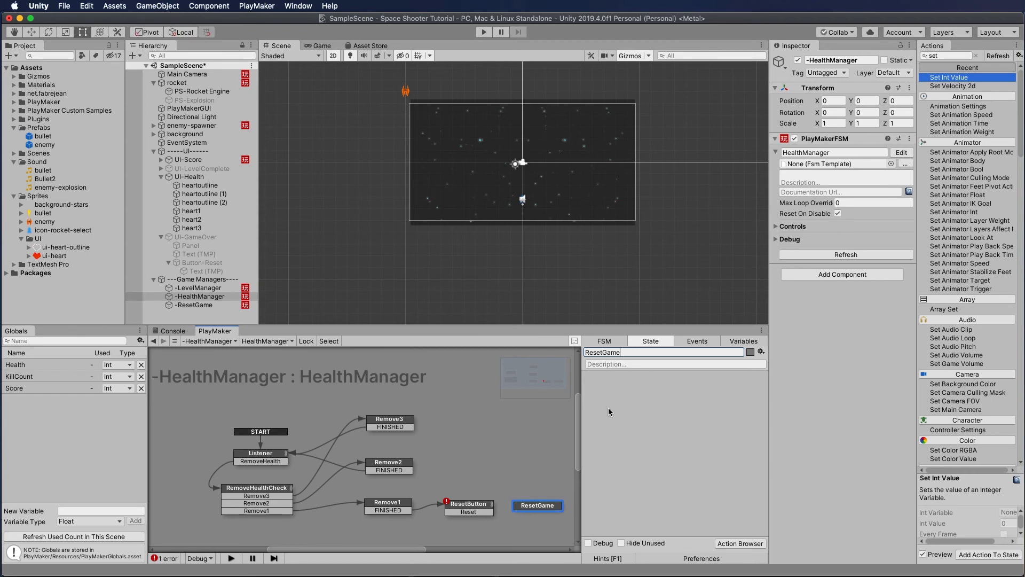
Copy Remove1's Send Event By Name action into the ResetGame state and assign -ResetGame as its target game object
click(380, 506)
scroll(623, 481, down, 5)
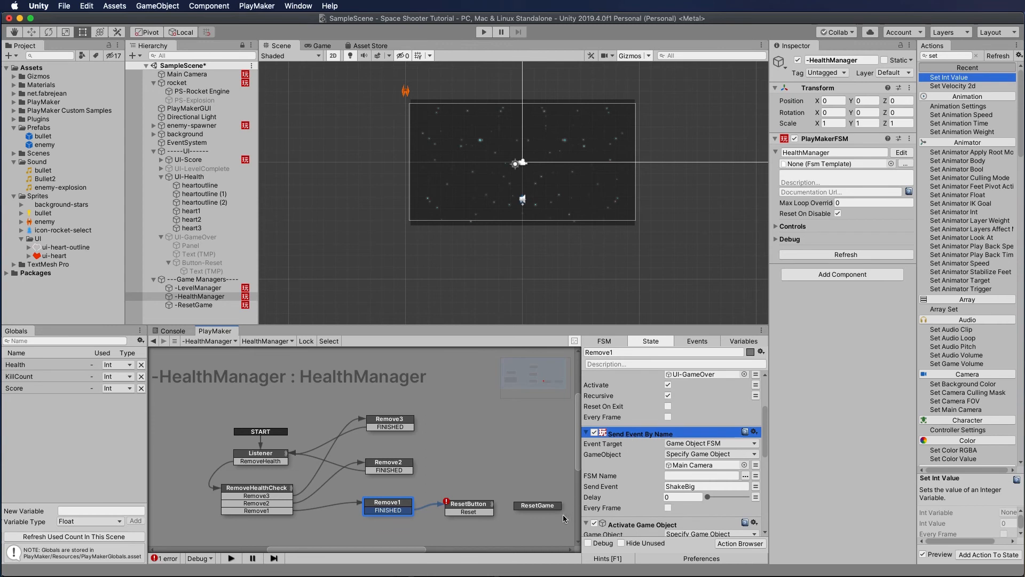
click(546, 508)
key(super+v)
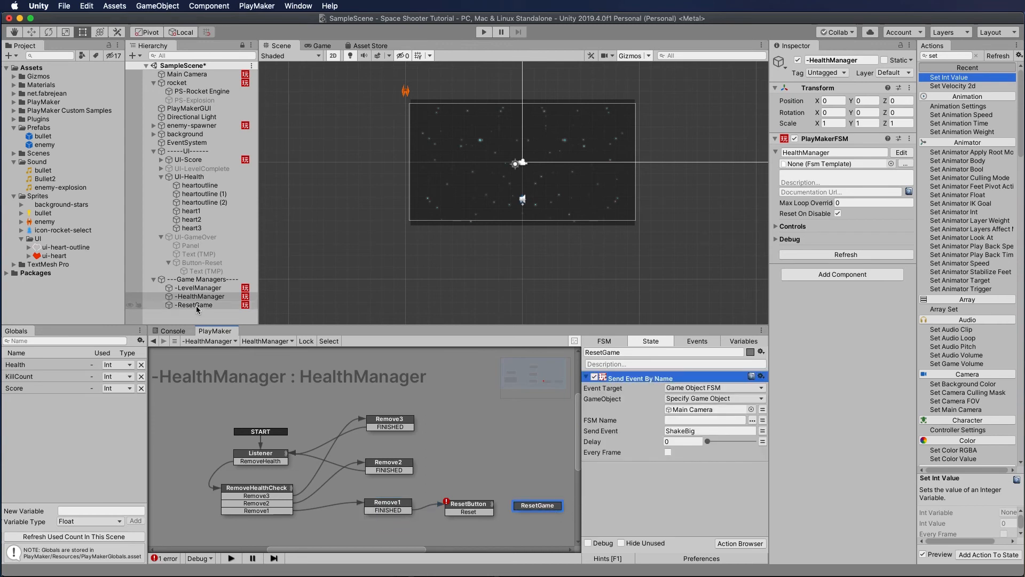
drag(197, 309, 691, 411)
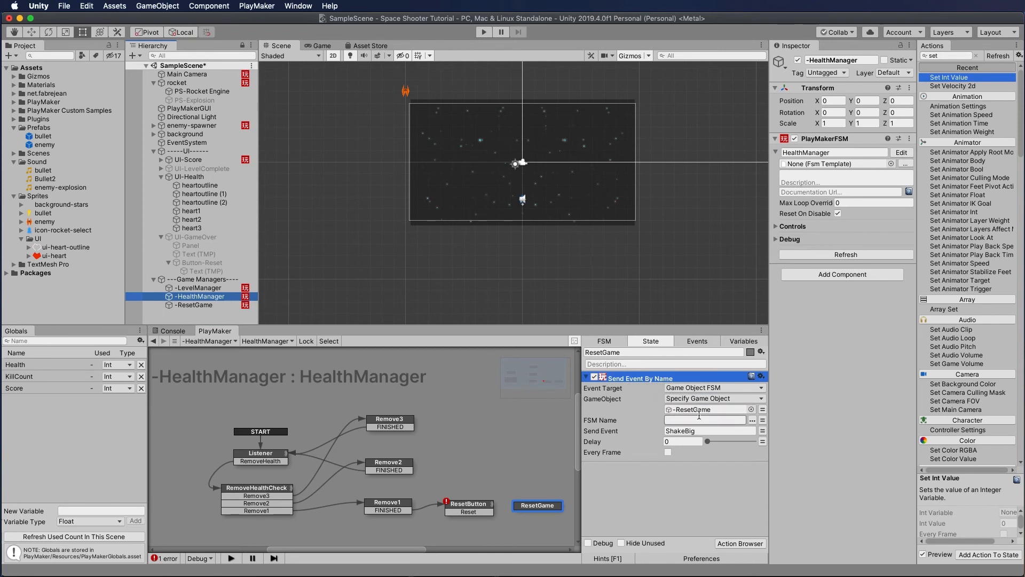
Copy the GameReset name from the -ResetGame FSM and use it as the event sent by the ResetGame state's action
click(699, 431)
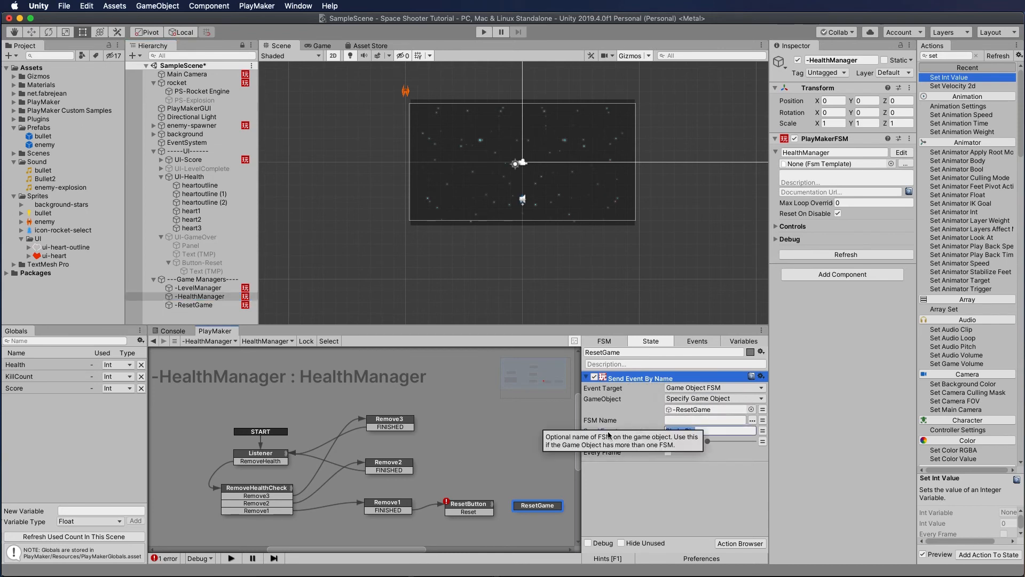
click(212, 304)
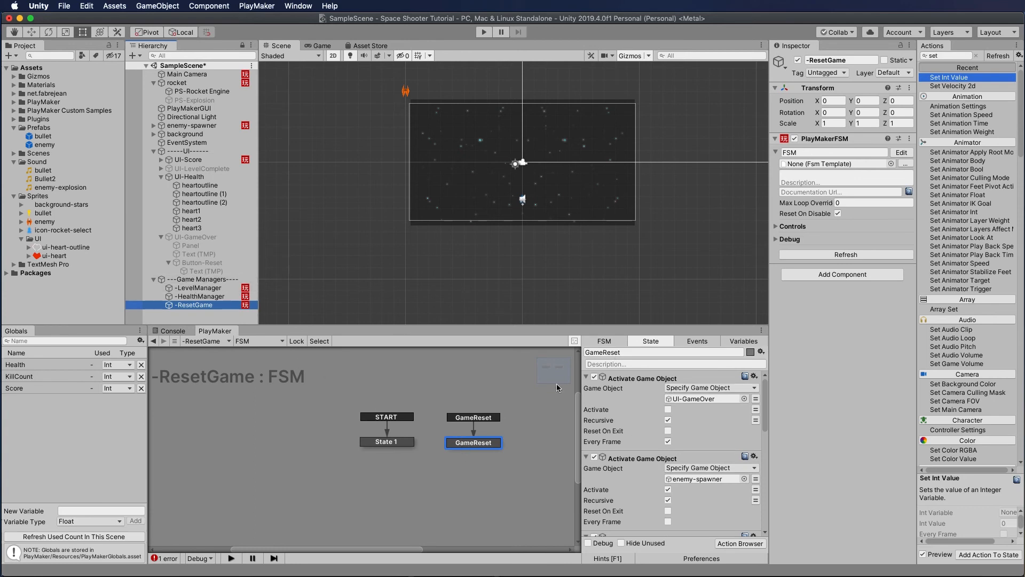
drag(630, 353, 538, 347)
key(super+c)
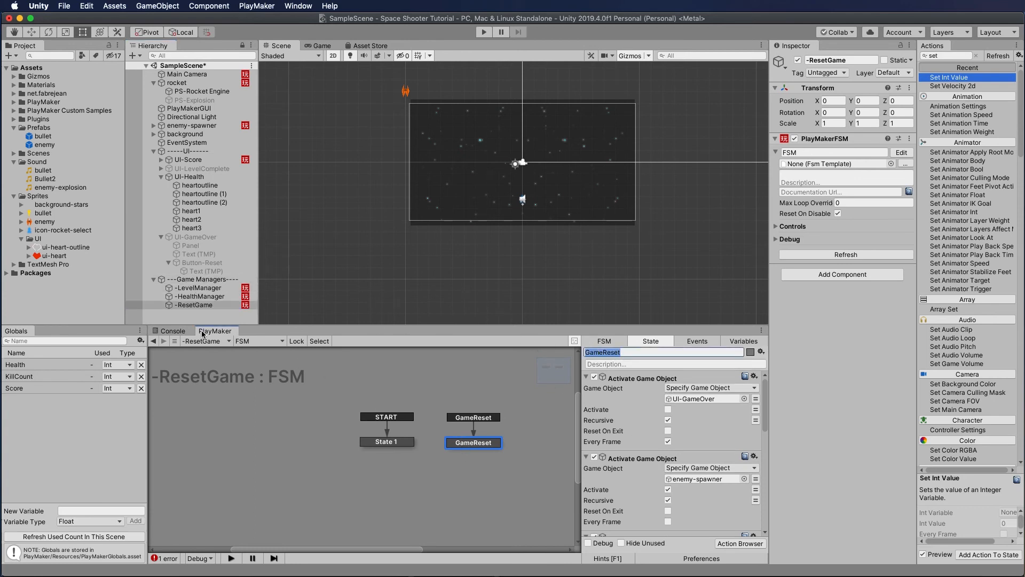
click(201, 296)
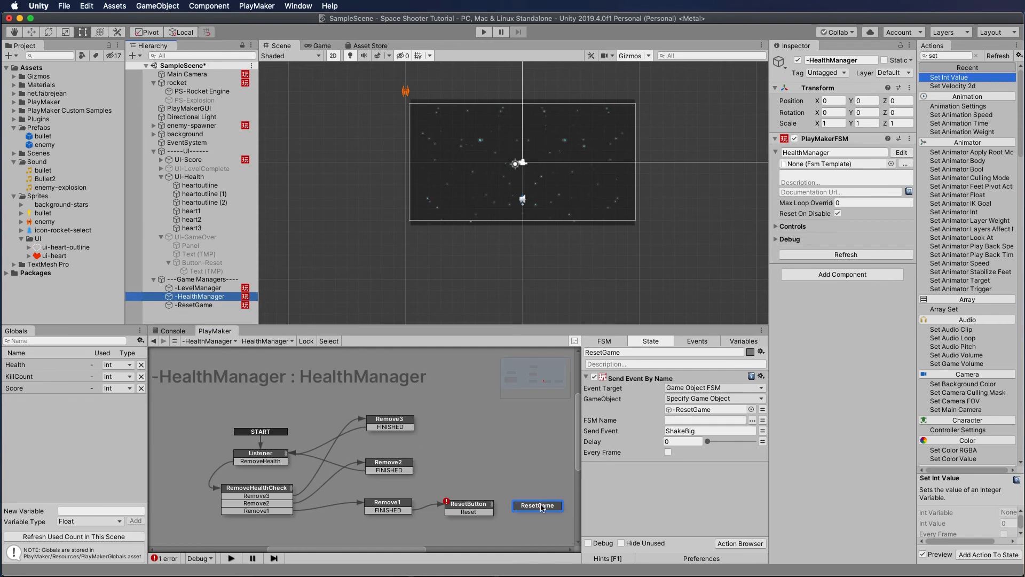
click(544, 505)
click(679, 431)
key(super+a)
key(super+v)
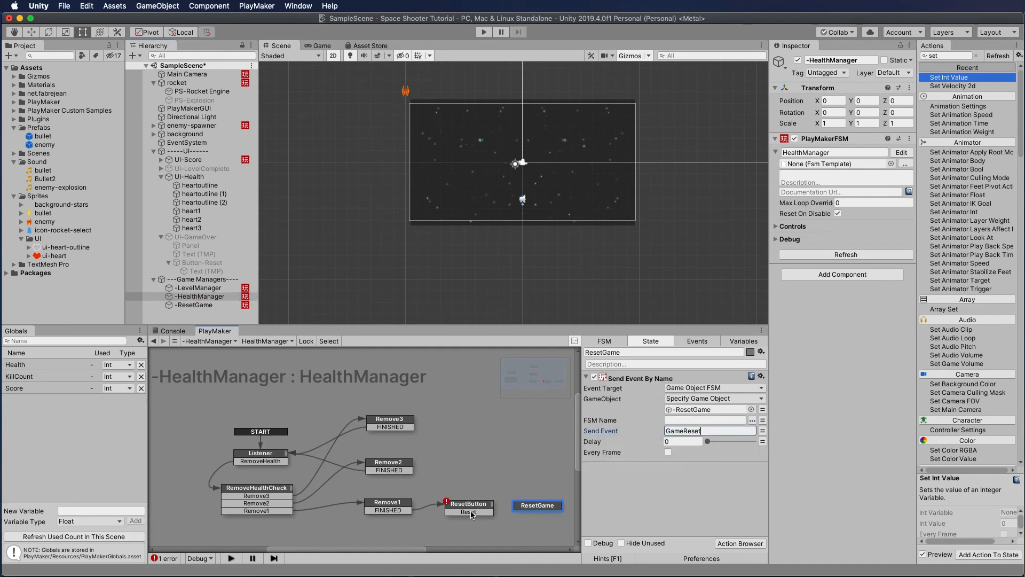
Link ResetButton's Reset transition to ResetGame, and give ResetGame a FINISHED transition leading back to Listener
drag(480, 511, 534, 506)
click(535, 506)
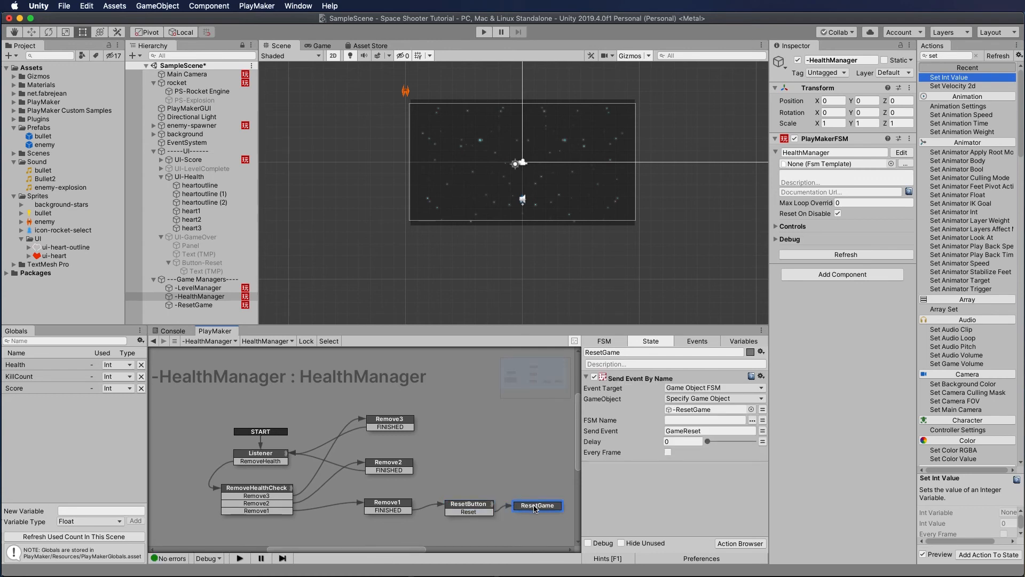
right_click(536, 507)
mouse_move(555, 510)
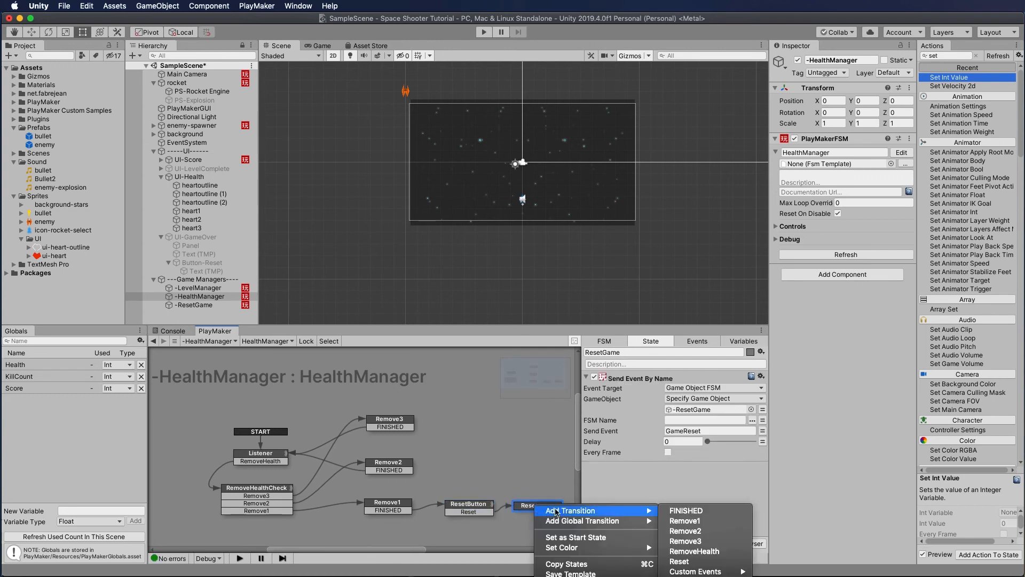
click(685, 512)
drag(537, 513, 261, 453)
drag(529, 506, 532, 481)
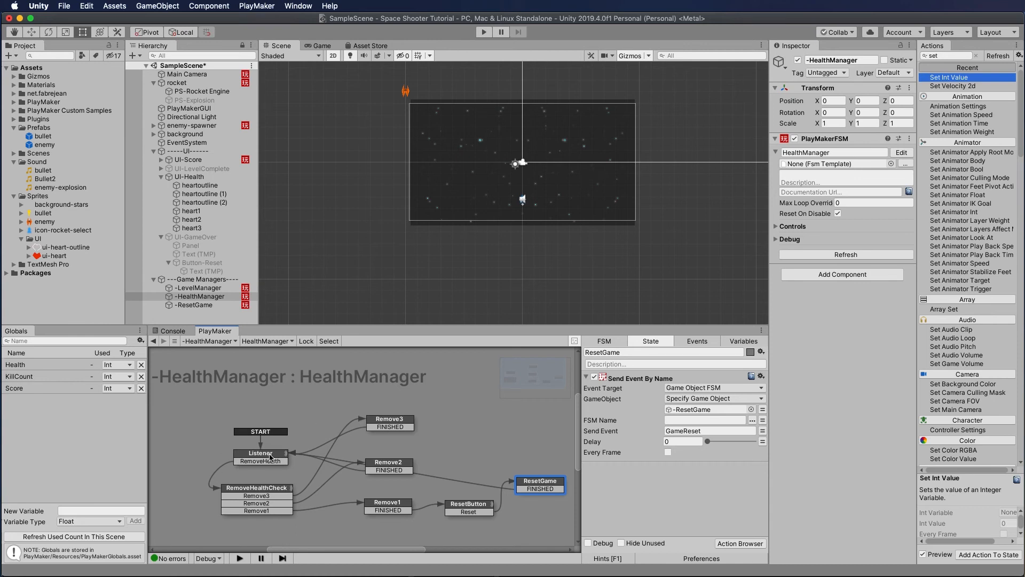
Review the actions of the RemoveHealthCheck, Remove3, Listener and Remove1 states in the -HealthManager FSM
click(263, 492)
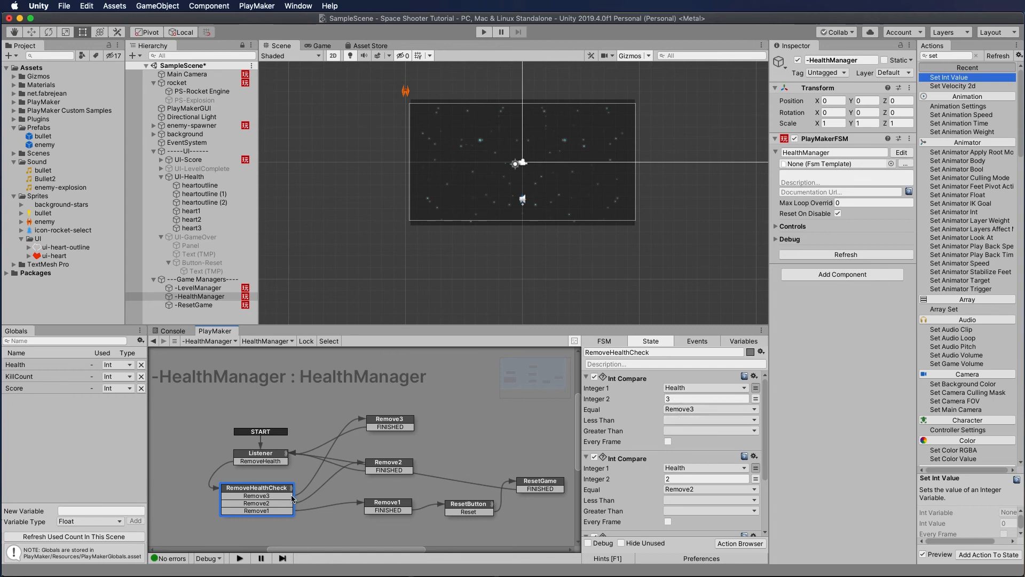
click(396, 420)
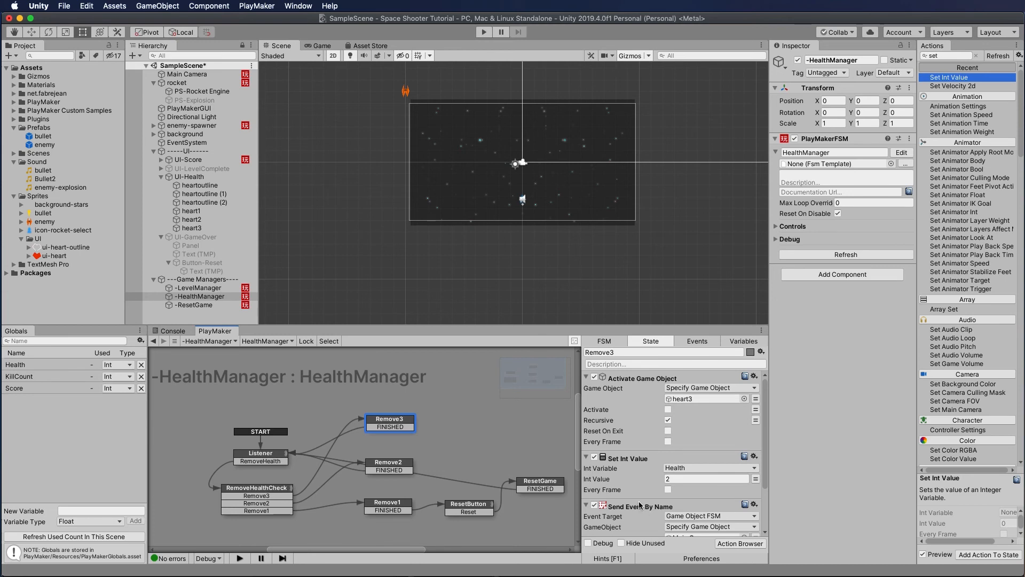
click(265, 457)
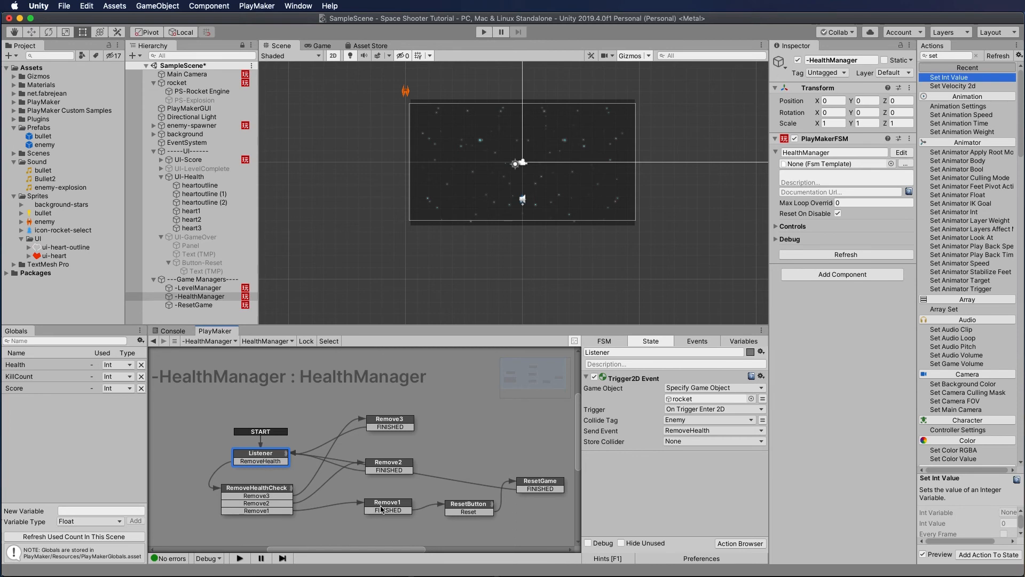
click(382, 509)
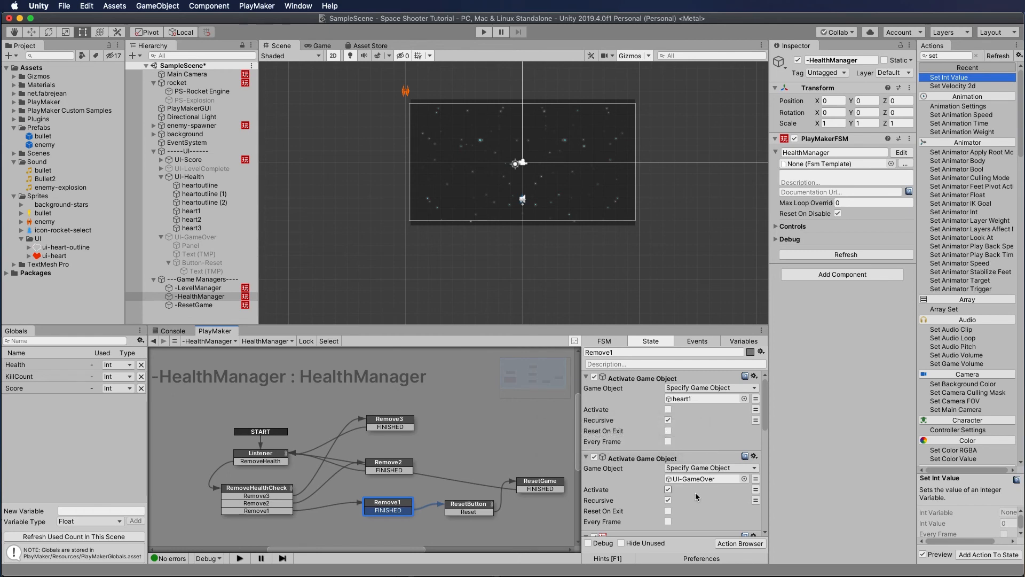
Review Remove1's remaining actions, the ResetButton and ResetGame states, and the GameReset state in the -ResetGame FSM
scroll(689, 486, down, 5)
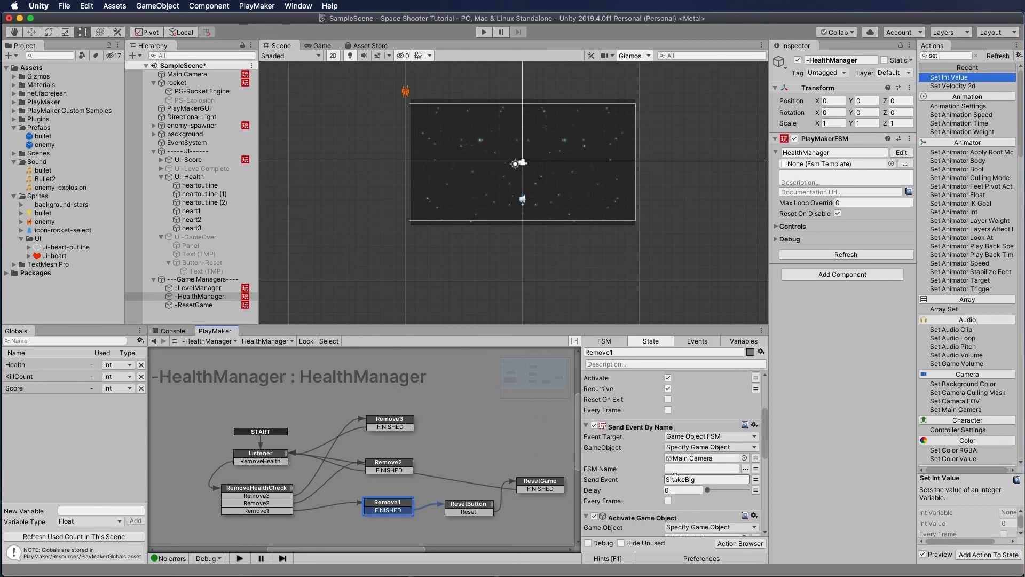
scroll(667, 473, down, 3)
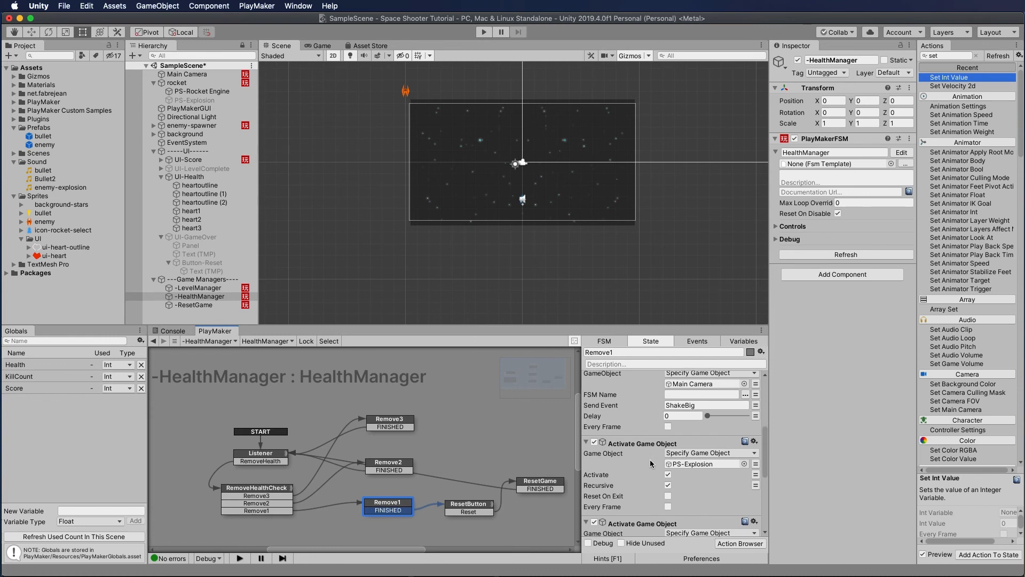
scroll(651, 467, down, 2)
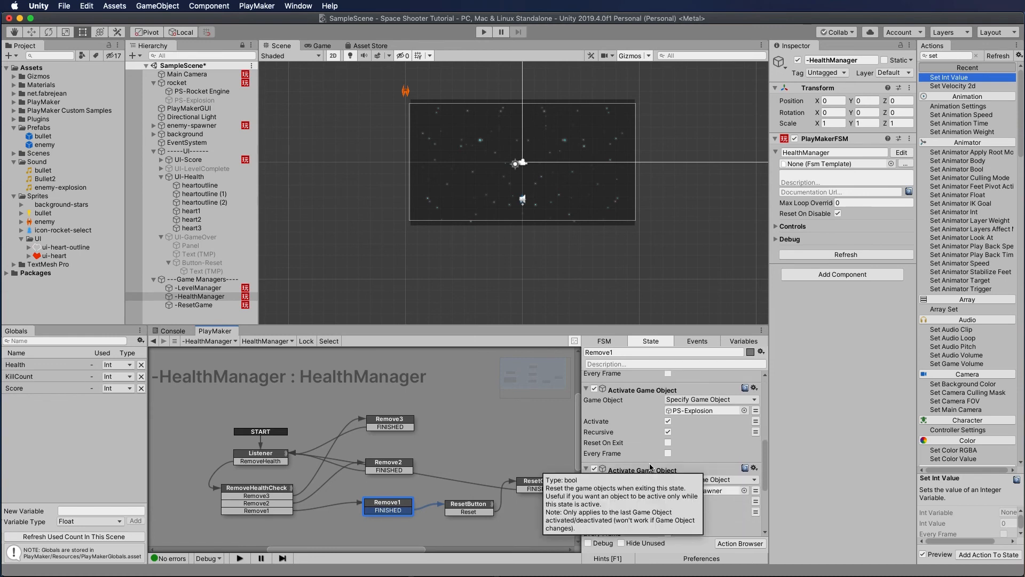
scroll(643, 462, down, 2)
scroll(644, 460, down, 1)
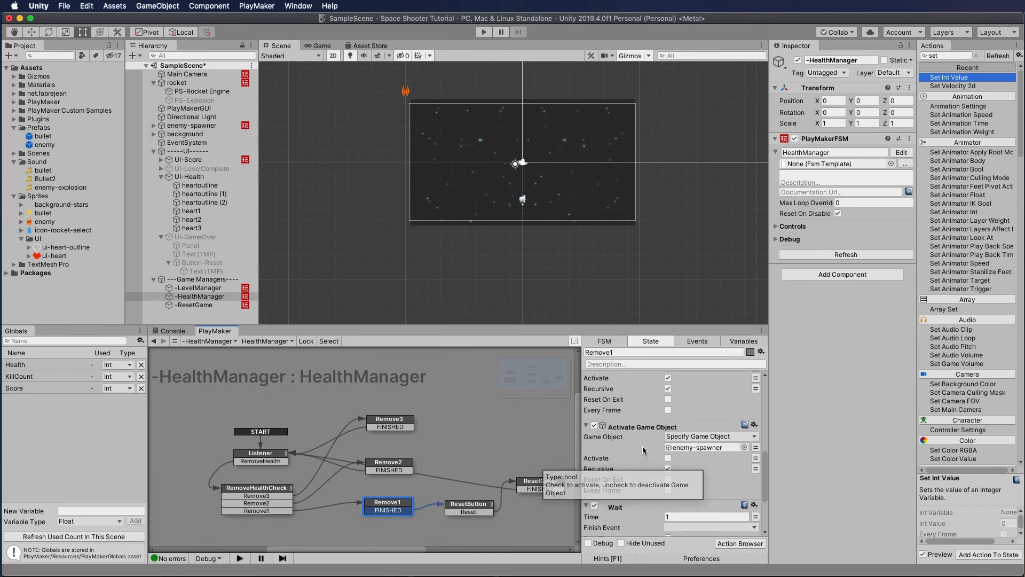
scroll(642, 454, down, 3)
scroll(635, 448, down, 2)
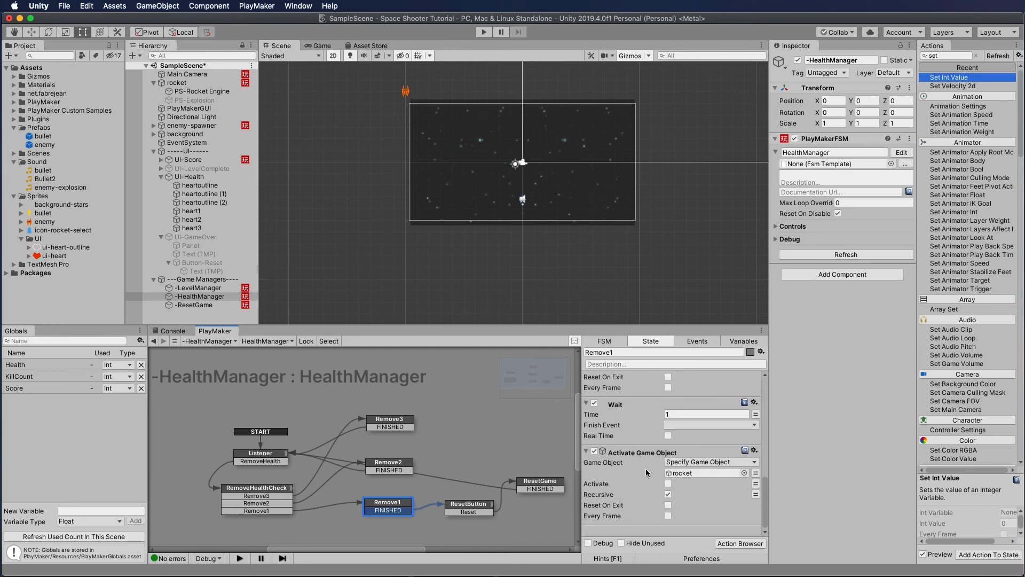
click(464, 507)
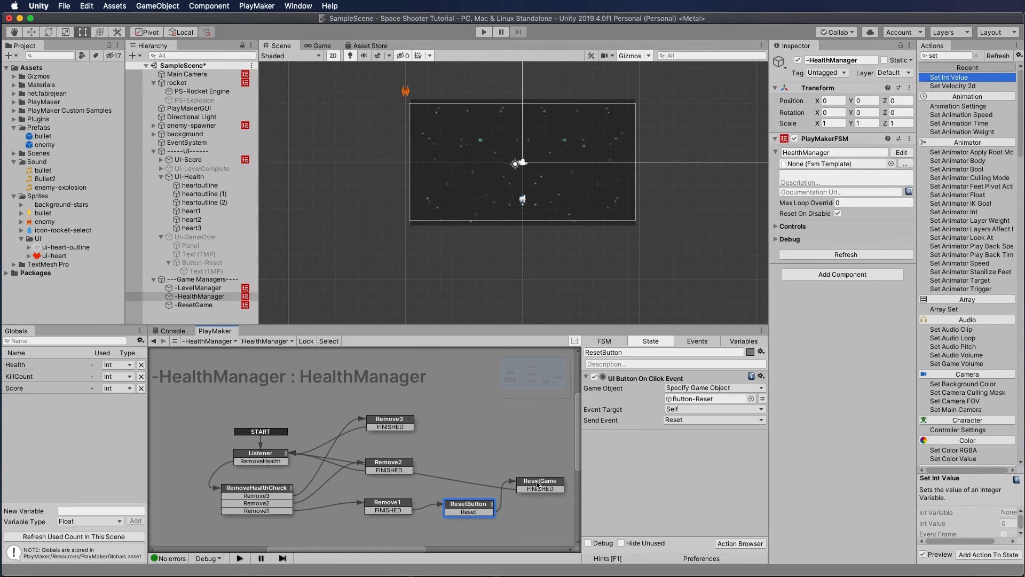
click(538, 483)
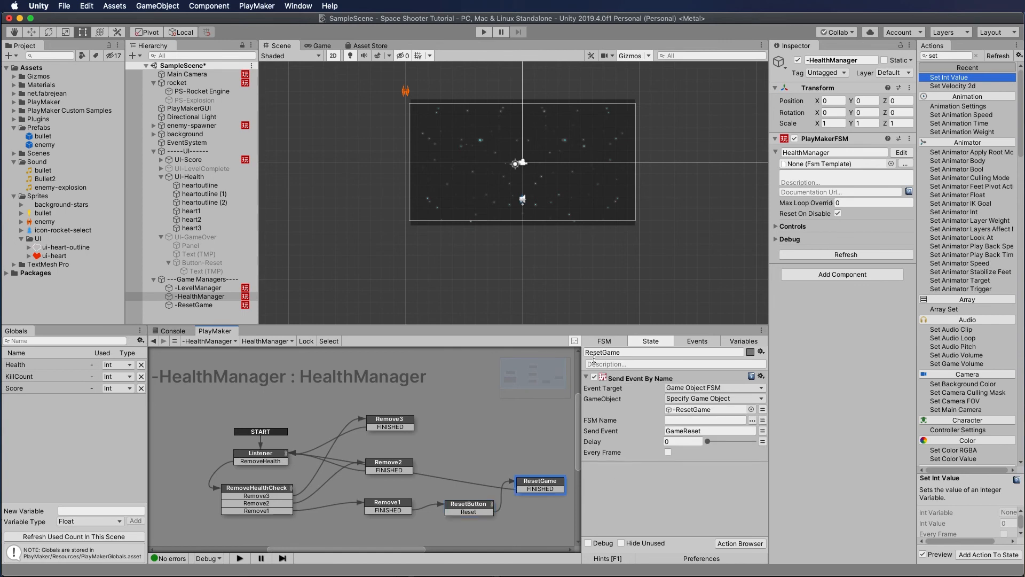
click(196, 305)
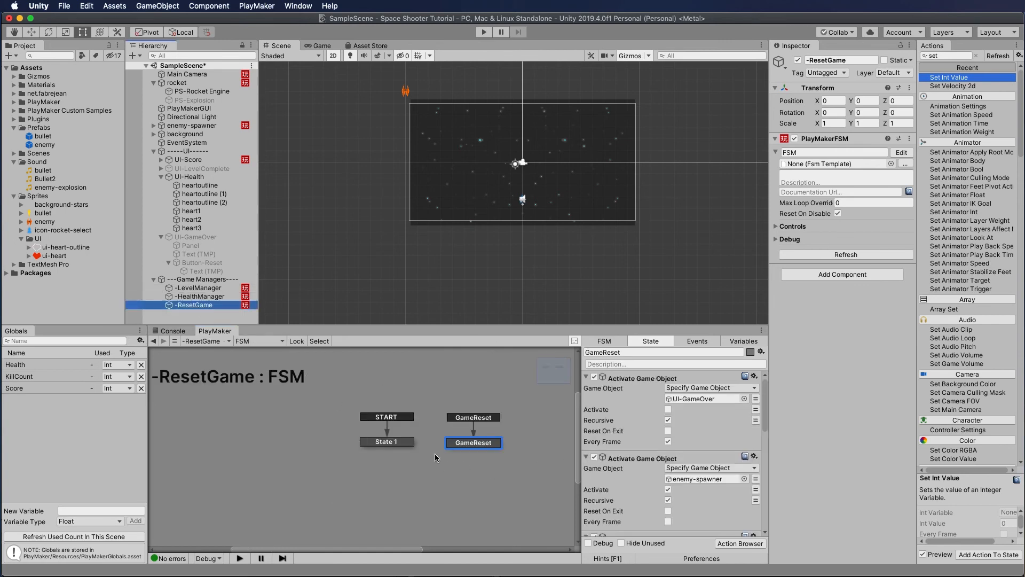
drag(463, 443, 464, 445)
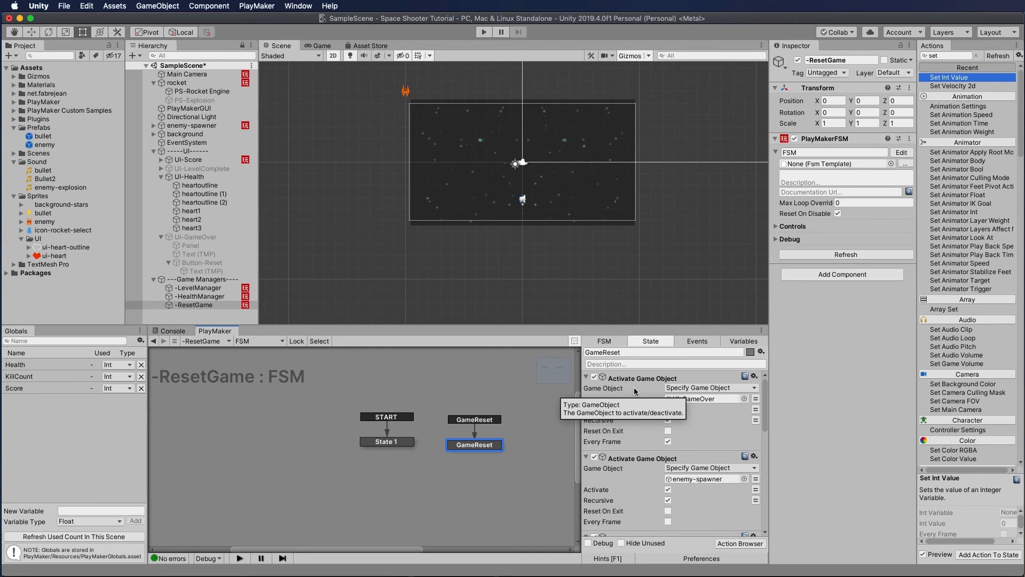
Play-test the game by losing all three hearts, resetting from the Game Over screen, and stopping play mode
click(484, 32)
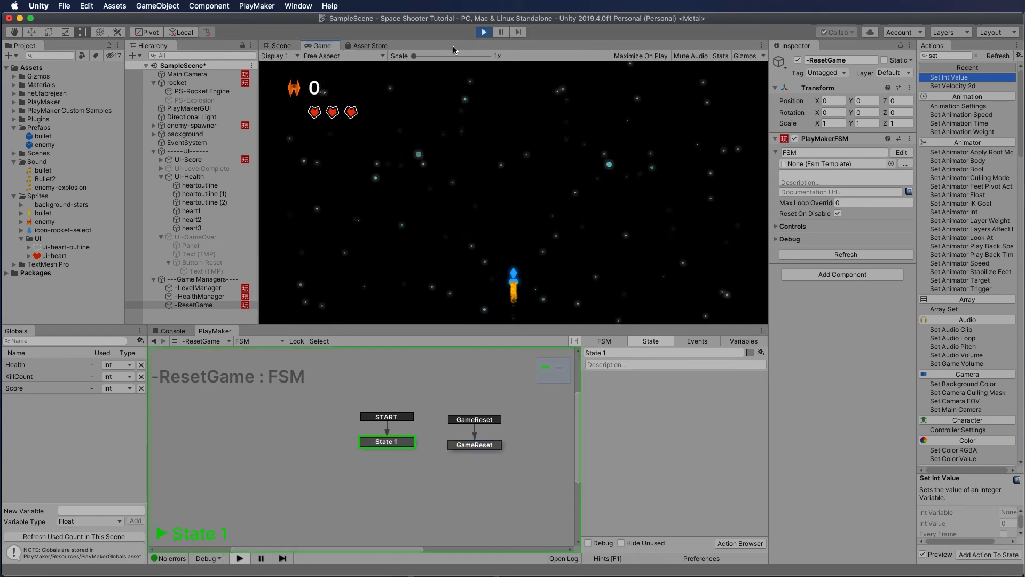
key(Right)
key(Left)
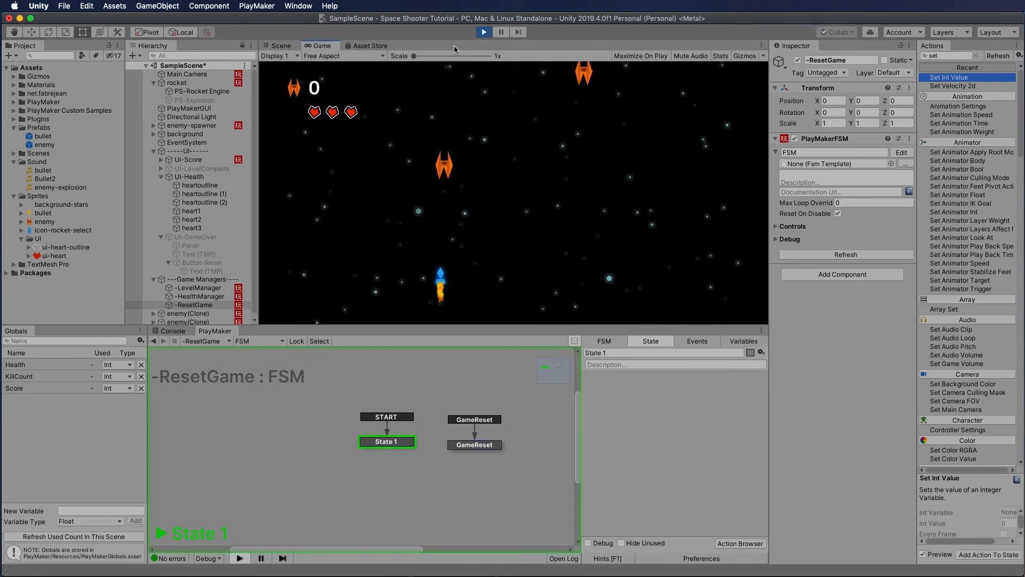
key(Right)
key(Right)
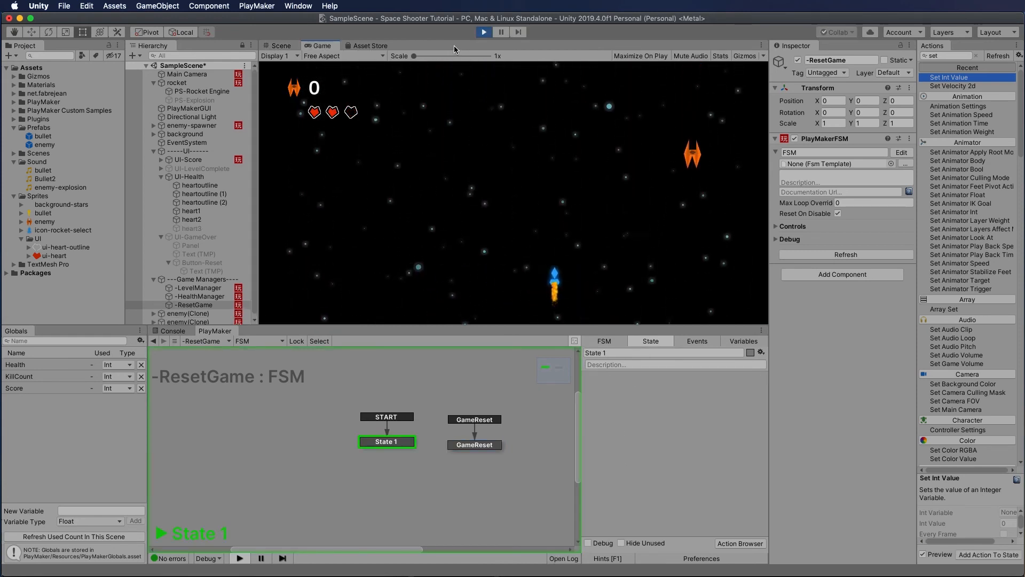
key(Left)
key(Left)
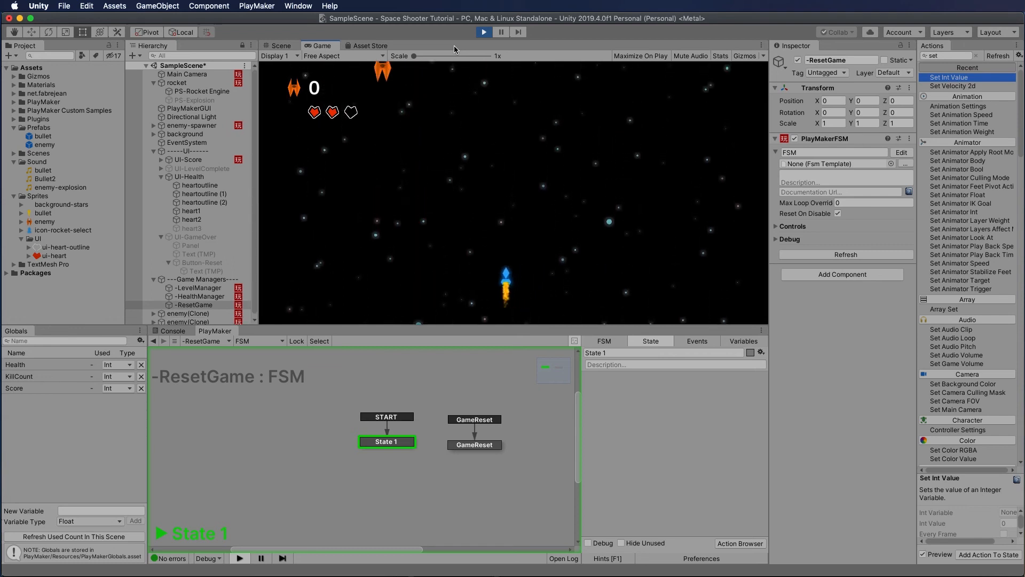
key(Right)
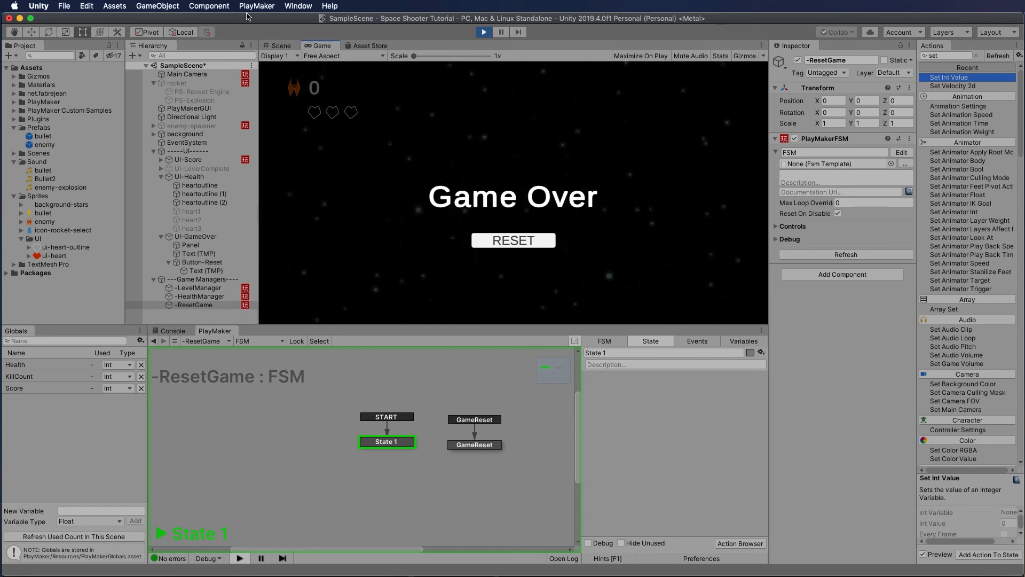
click(481, 244)
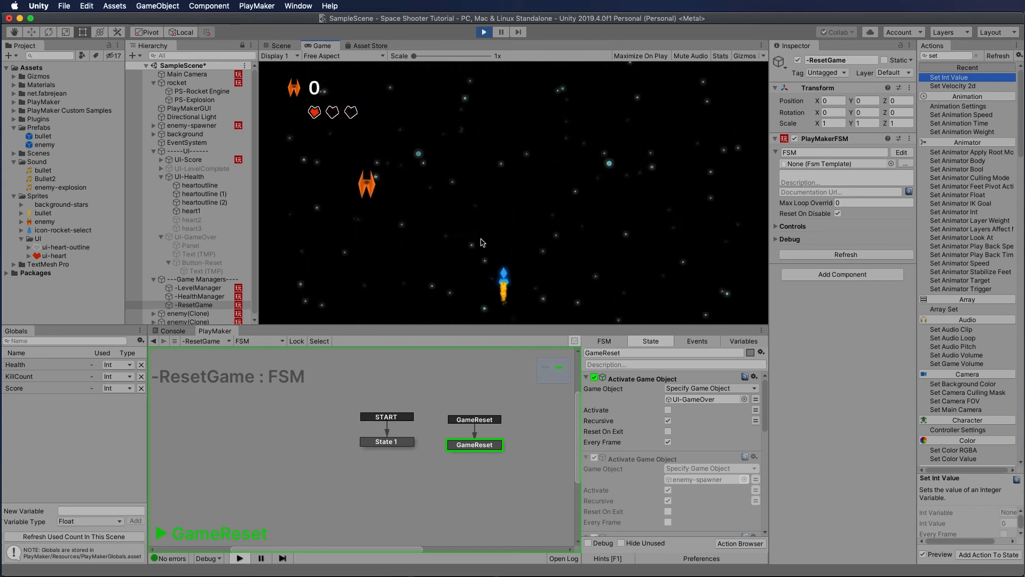
click(483, 33)
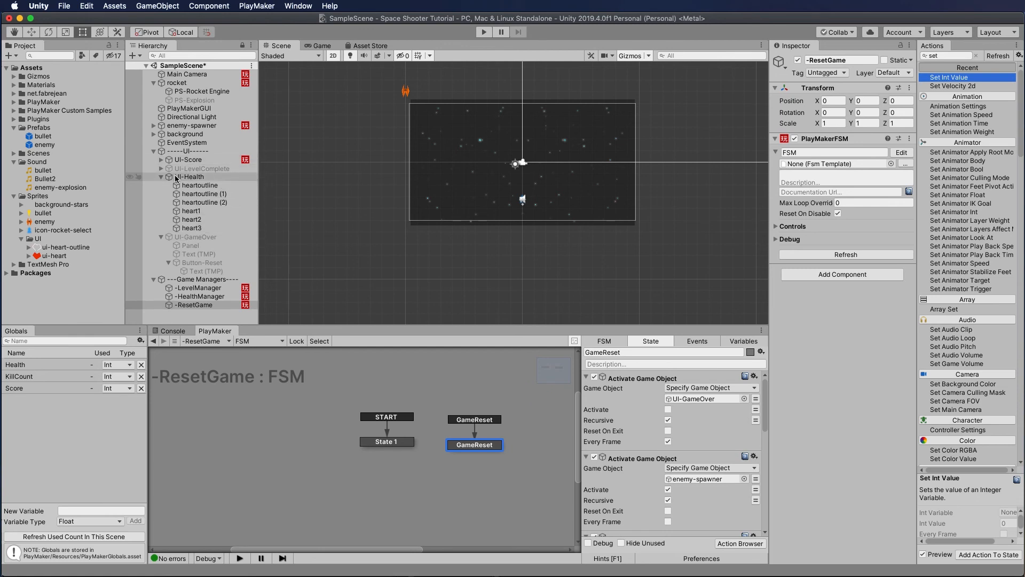
Create a UI Canvas under the UI group in the hierarchy and name it UI-ScreenFlash
click(161, 176)
click(161, 186)
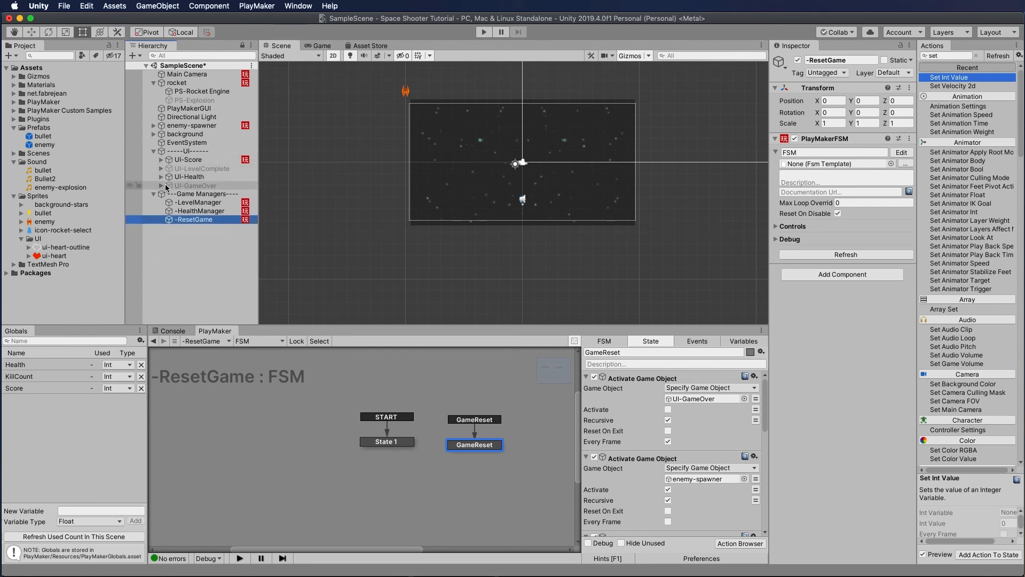
right_click(168, 155)
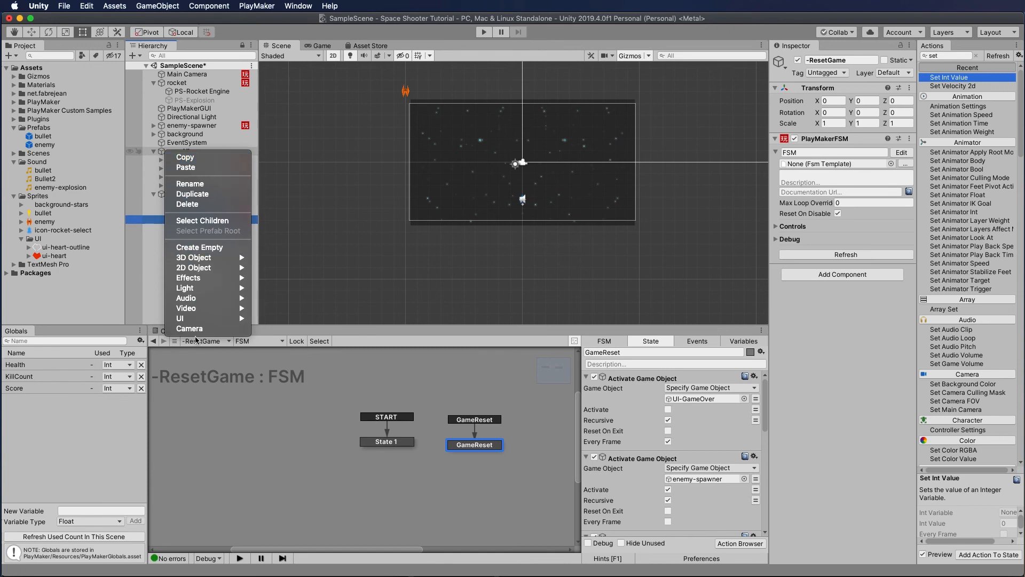
mouse_move(235, 318)
click(277, 451)
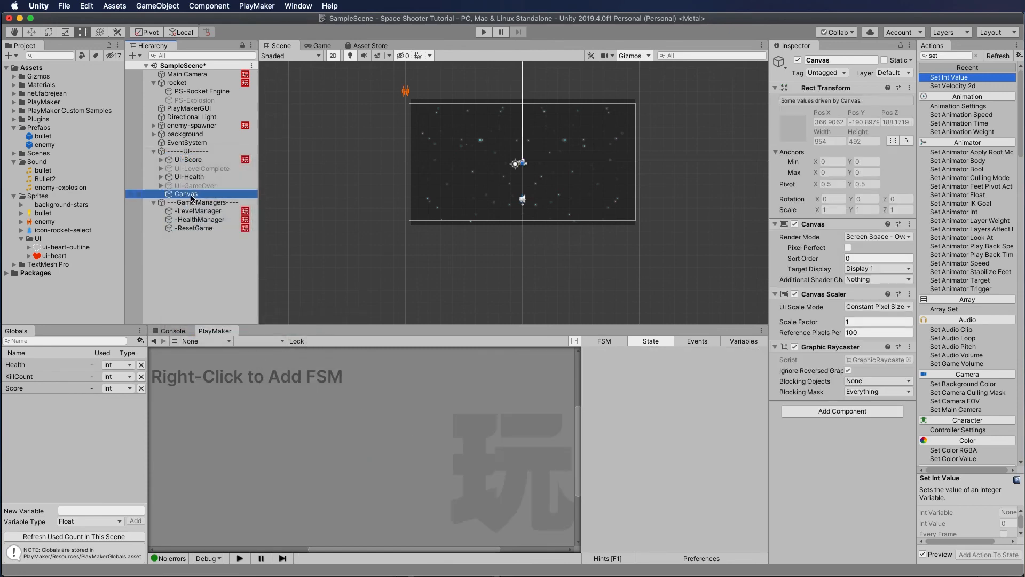
click(192, 195)
text(UI-Scree)
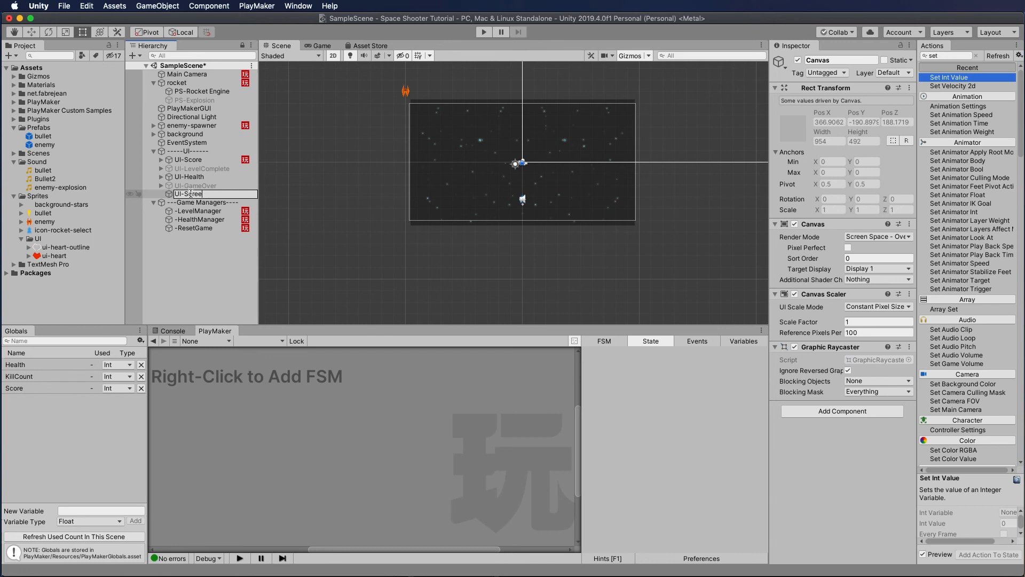
text(nFlash)
key(Return)
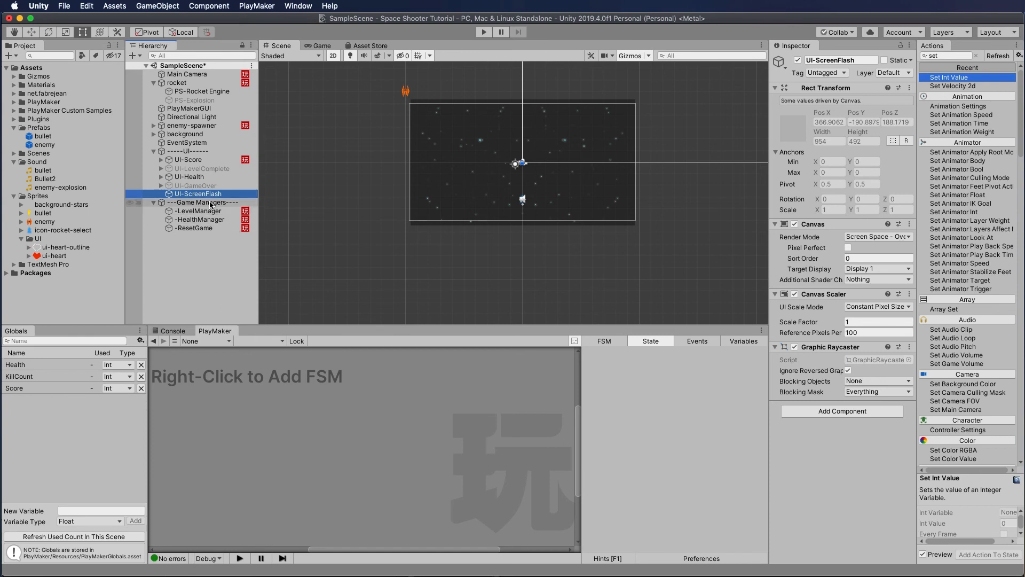
Add a UI Panel as a child of UI-ScreenFlash and frame it in the scene
right_click(199, 195)
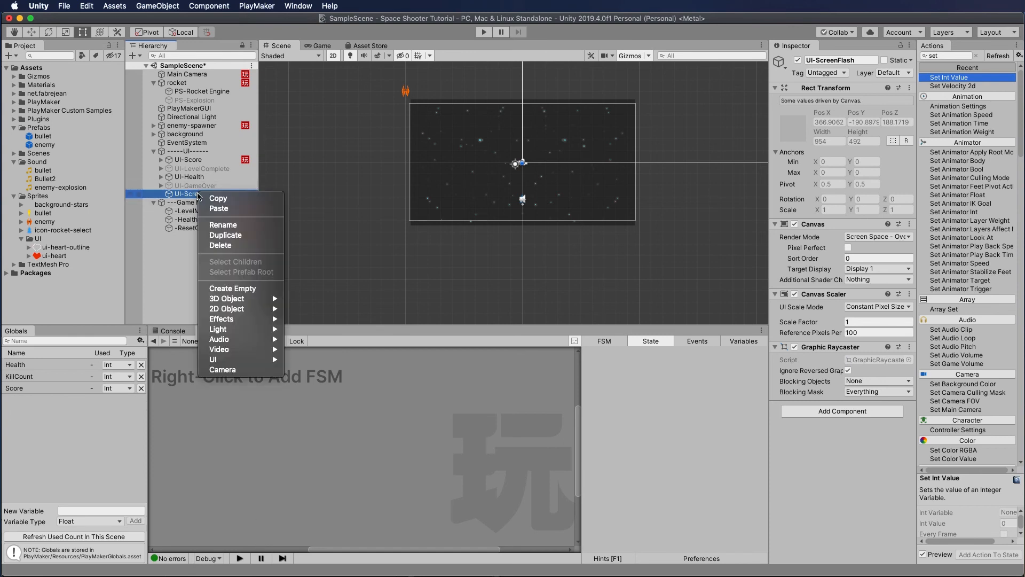
mouse_move(229, 361)
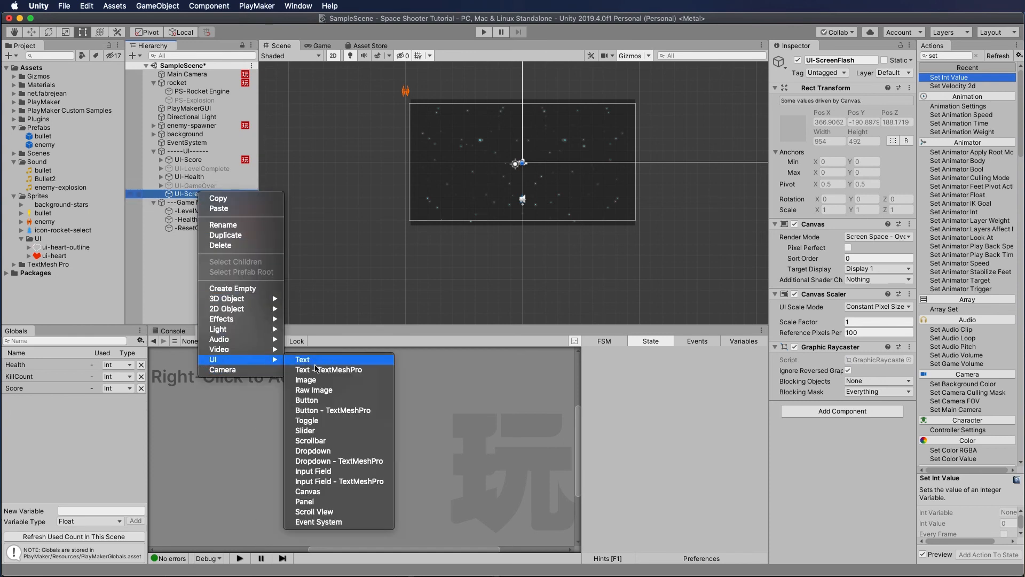
click(305, 502)
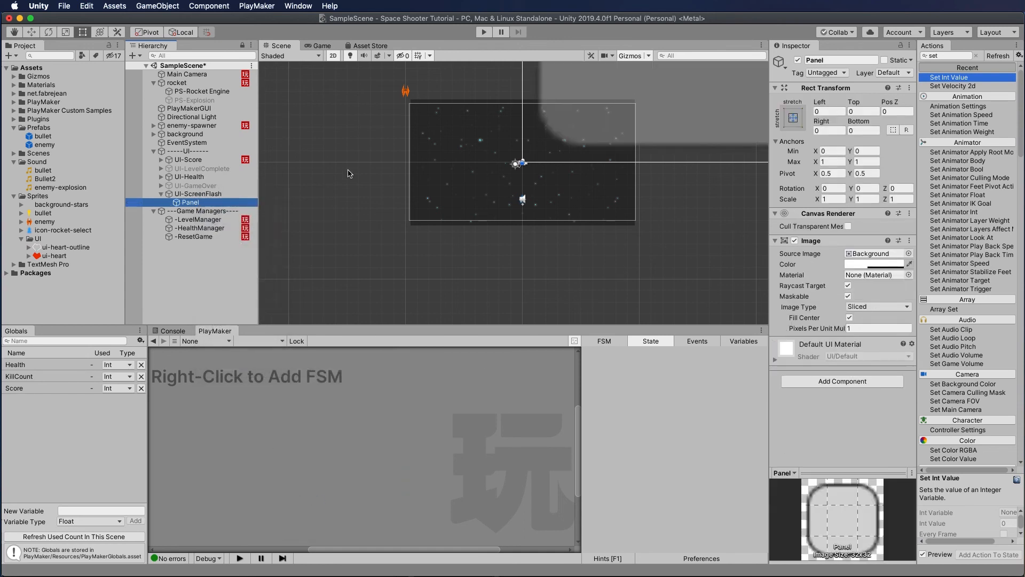
scroll(578, 157, down, 5)
key(f)
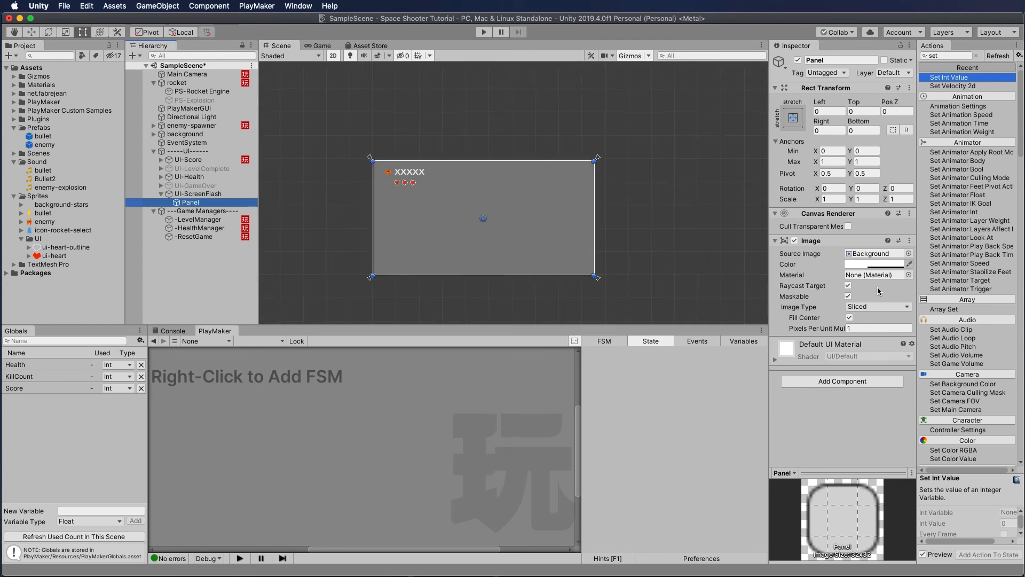
Set the UI-ScreenFlash panel's image color to red, hexadecimal FF2100
click(873, 265)
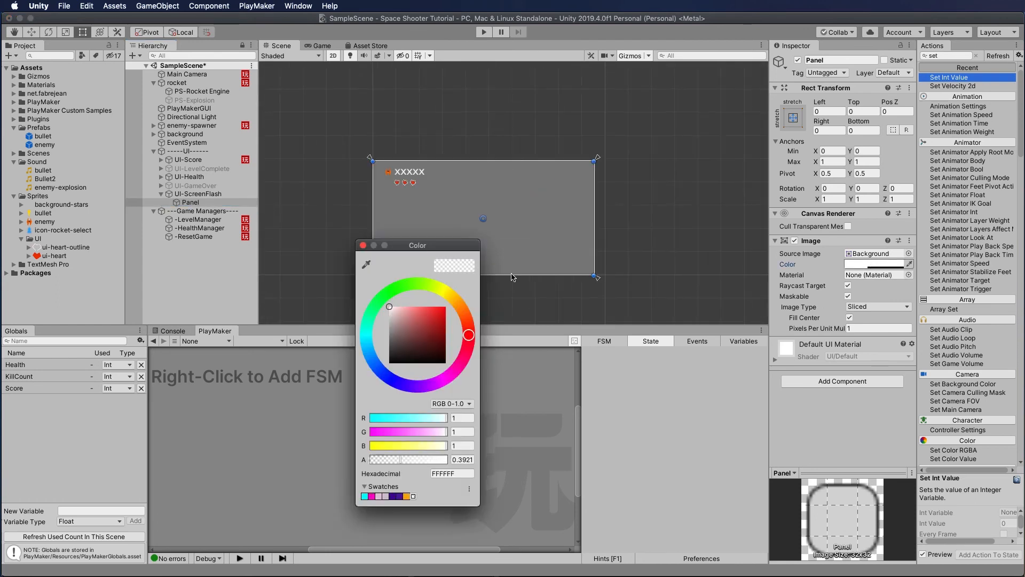
click(420, 306)
drag(473, 323, 472, 326)
drag(411, 309, 466, 290)
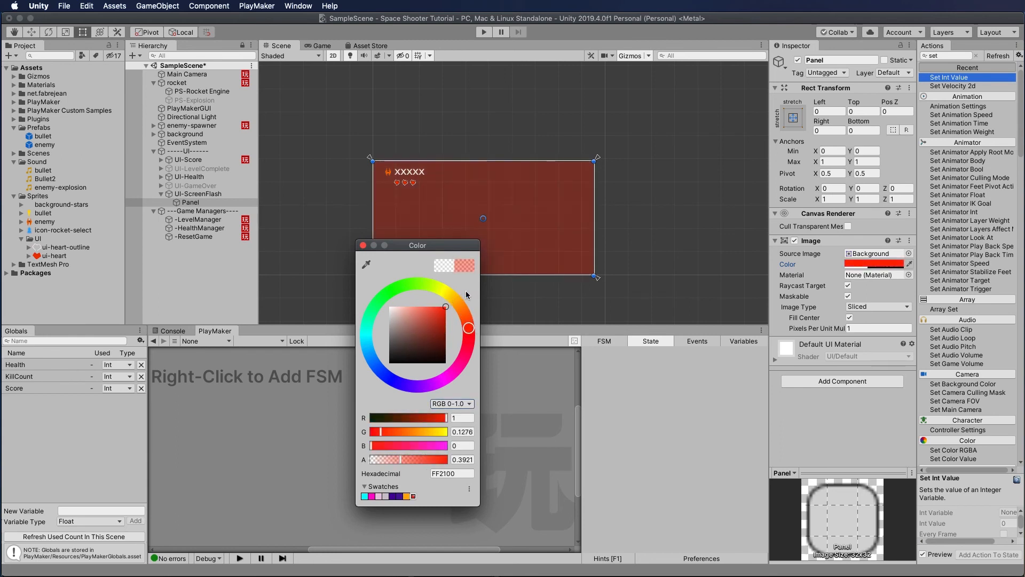
click(362, 245)
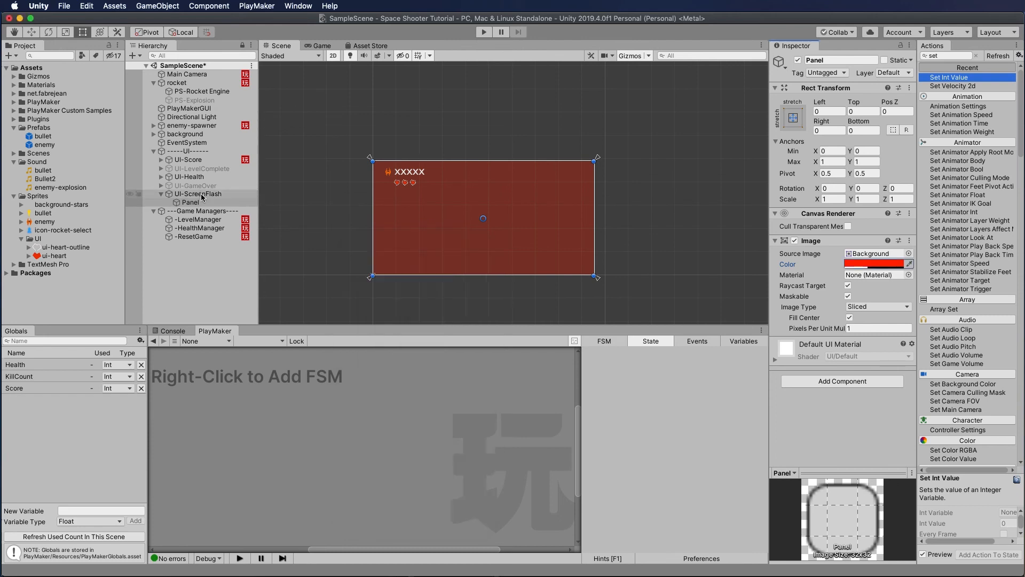
Collapse UI-ScreenFlash in the hierarchy and deactivate the object
click(199, 194)
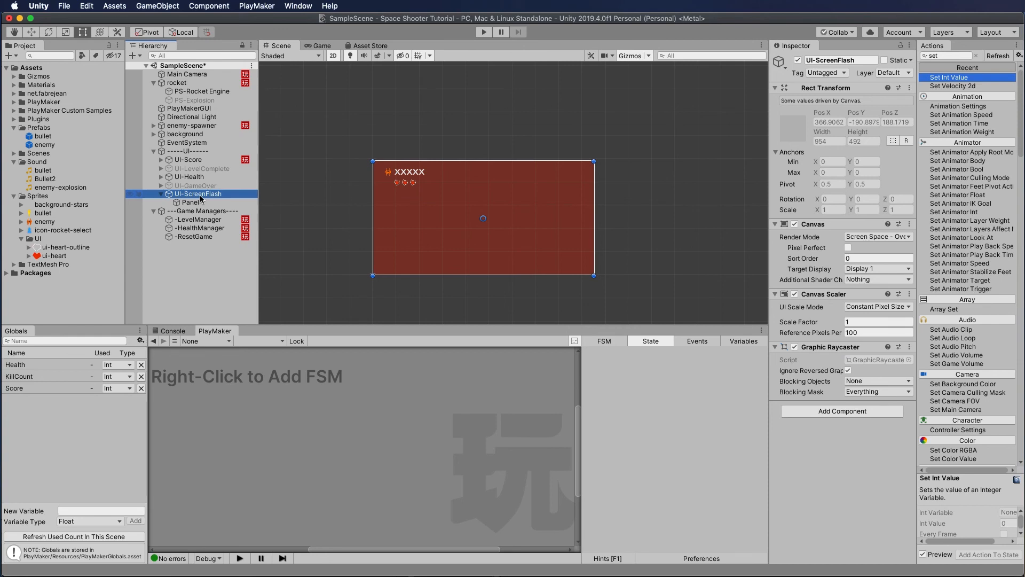
click(161, 194)
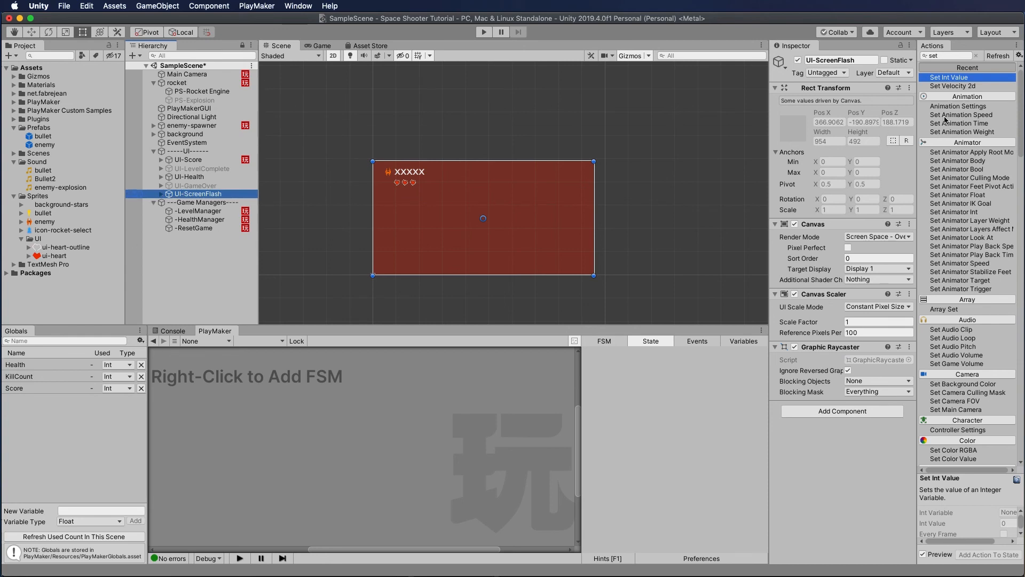
click(797, 60)
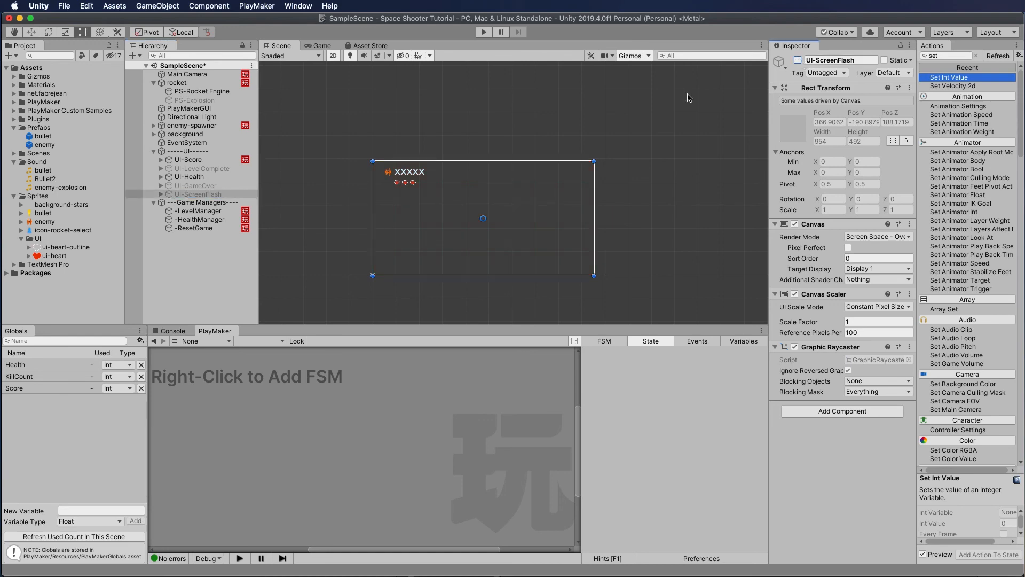
In -HealthManager's Remove3 state, append a copy of the Activate Game Object action, target UI-ScreenFlash and enable Activate
click(193, 229)
click(191, 221)
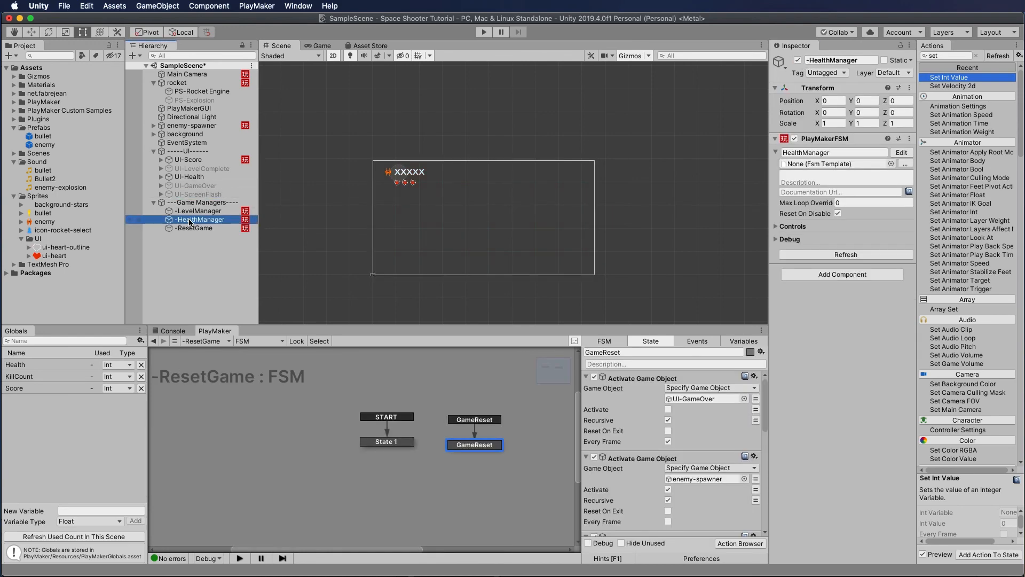
click(388, 422)
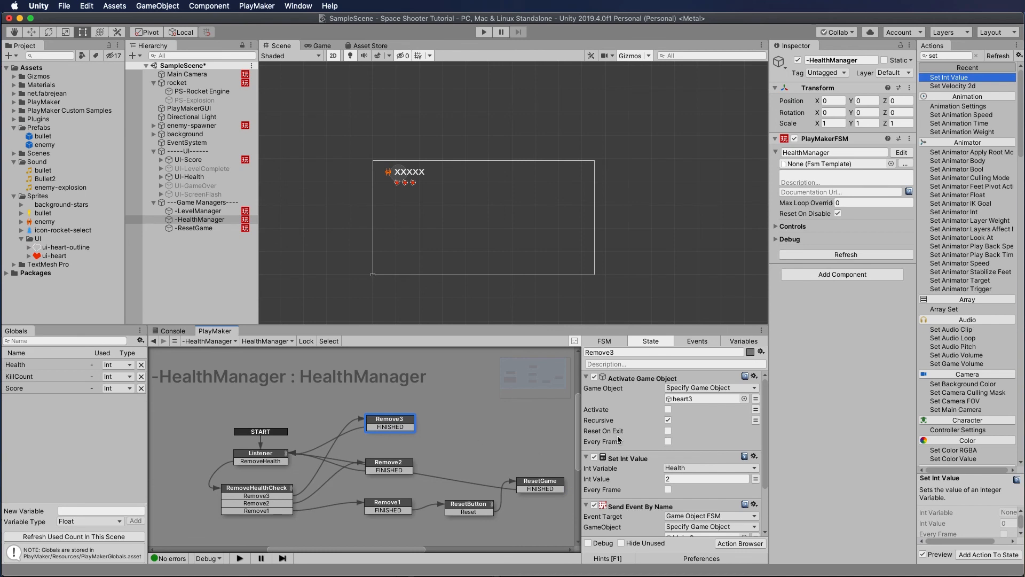
scroll(635, 420, down, 1)
scroll(636, 419, down, 5)
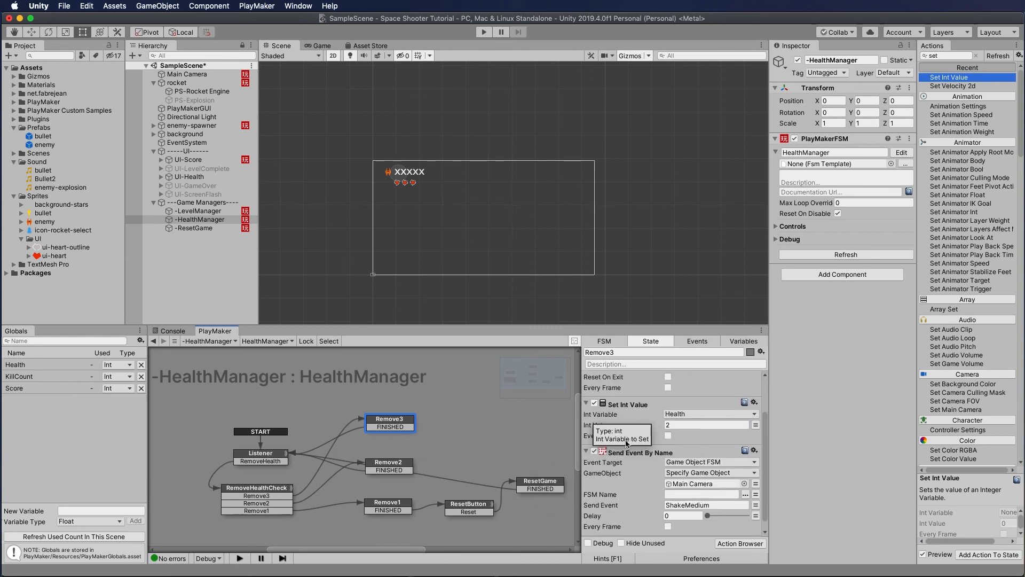
scroll(624, 414, up, 5)
click(623, 379)
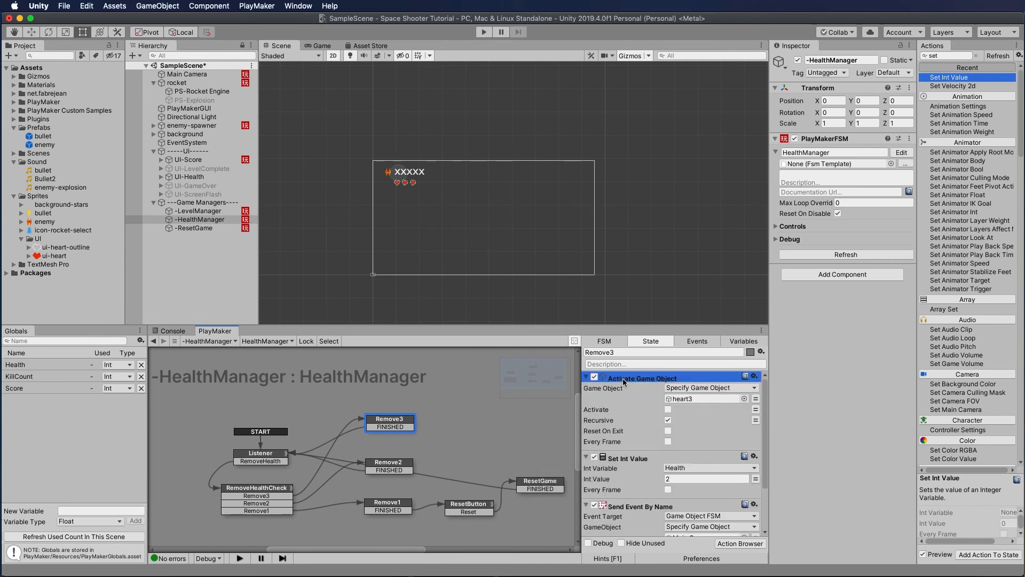
scroll(621, 395, down, 6)
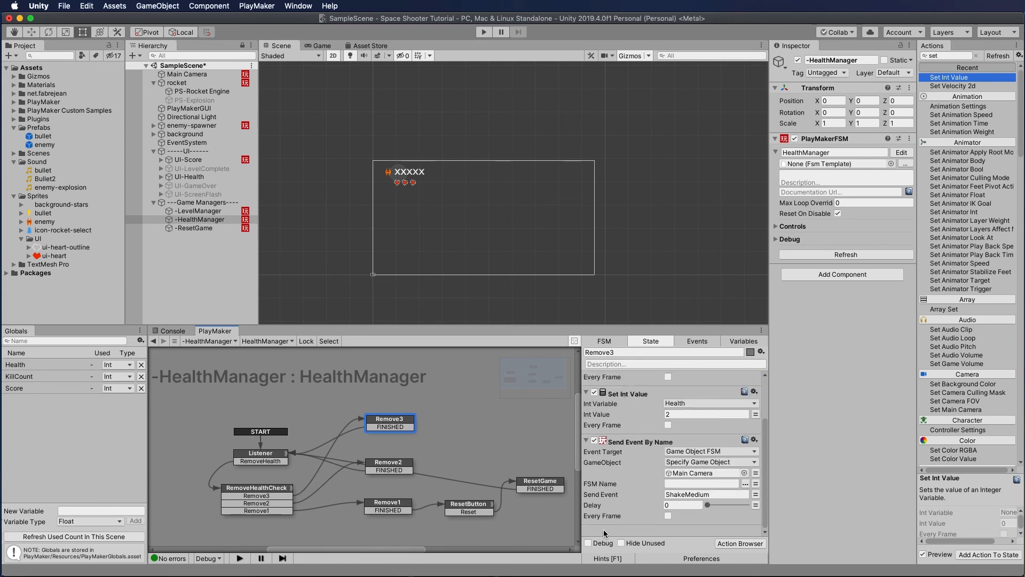
scroll(605, 533, down, 7)
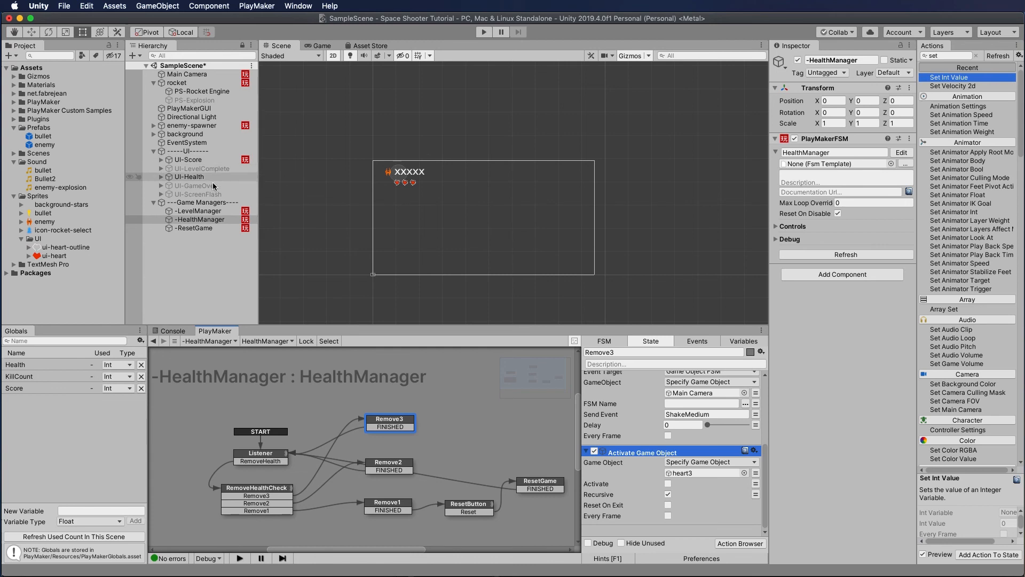
mouse_move(187, 195)
mouse_down()
mouse_move(374, 331)
mouse_move(704, 473)
mouse_up()
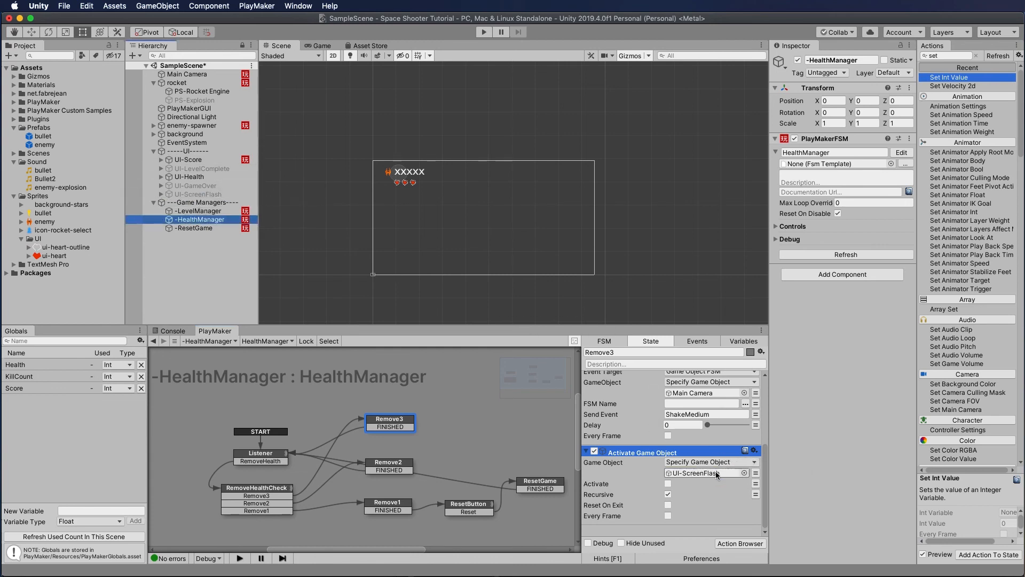
click(668, 483)
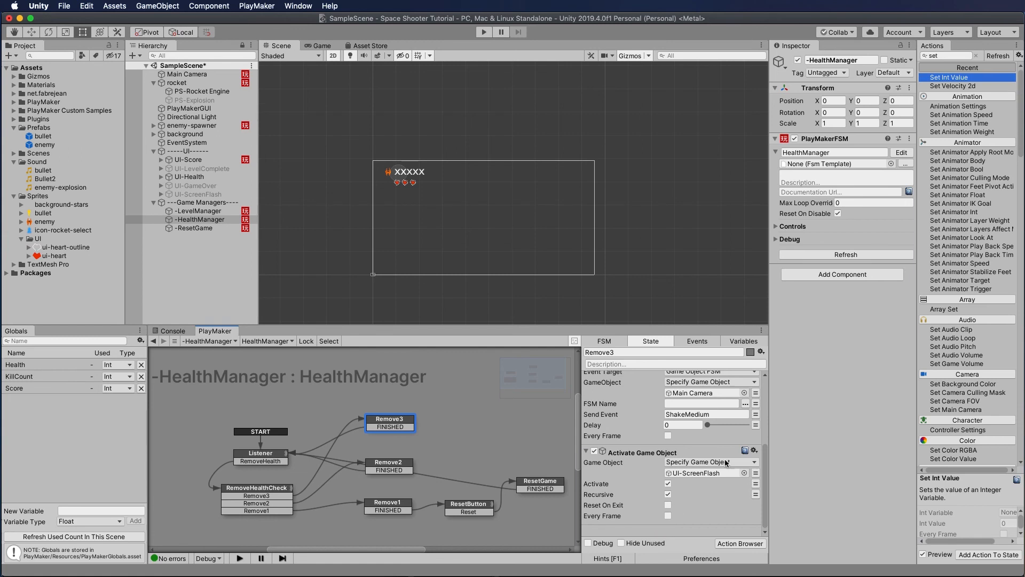
Add a Wait action at the end of the Remove3 state and set its time to 0.2
click(944, 57)
text(wait)
drag(941, 83, 679, 530)
click(680, 495)
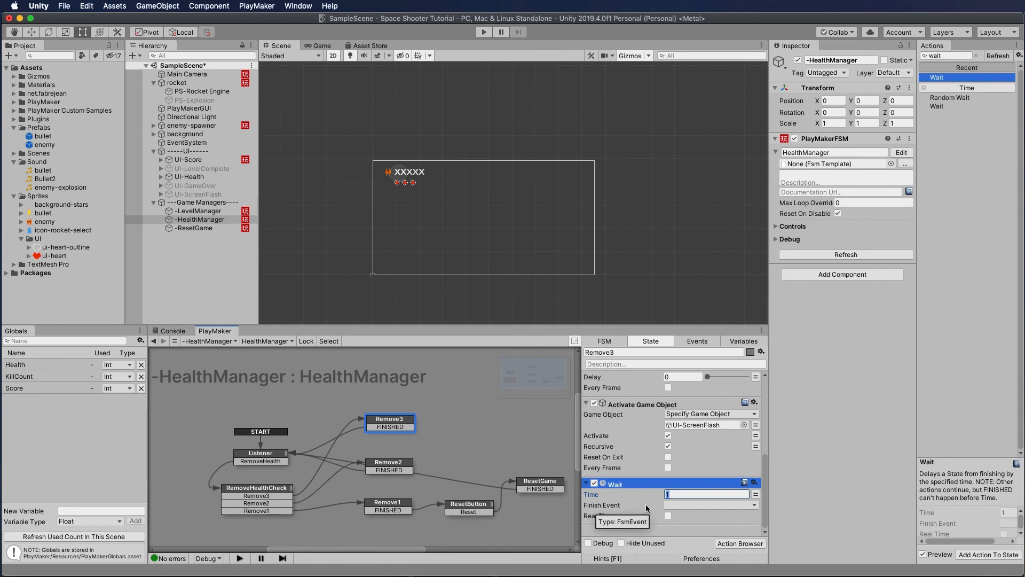
key(Return)
click(675, 495)
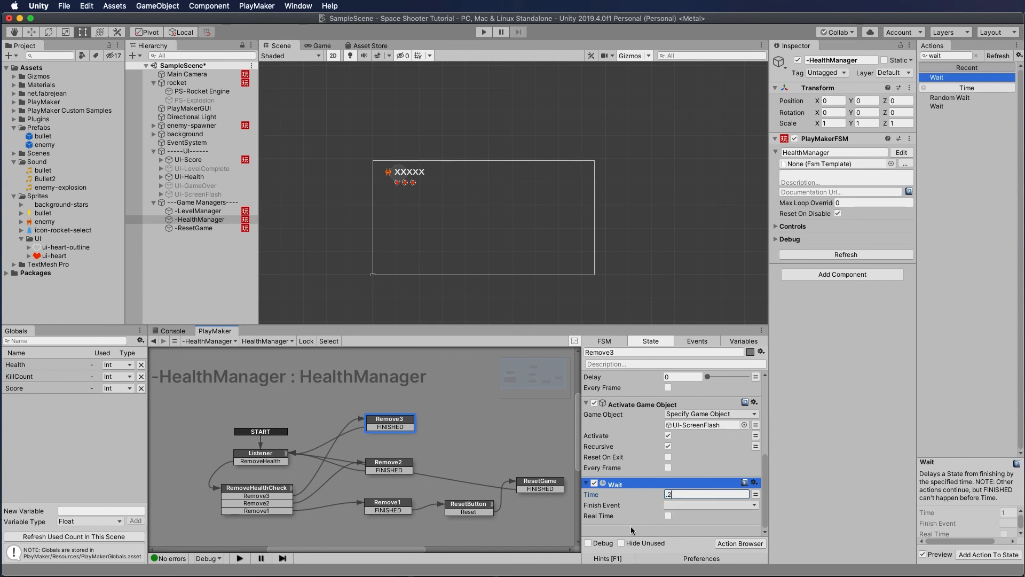
Copy the UI-ScreenFlash Activate Game Object action below the Wait action in Remove3 and disable Activate on the copy
click(632, 406)
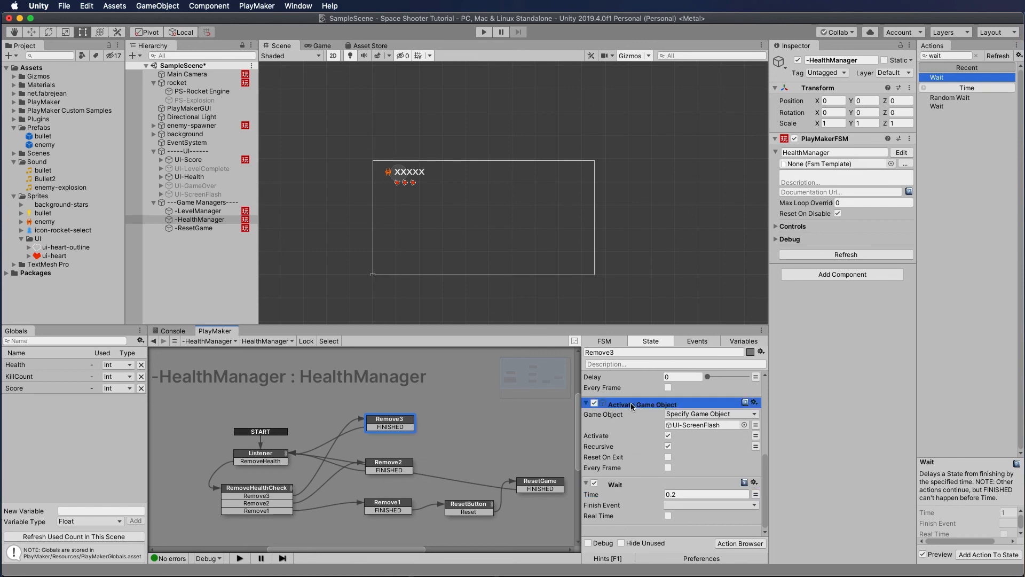
click(628, 532)
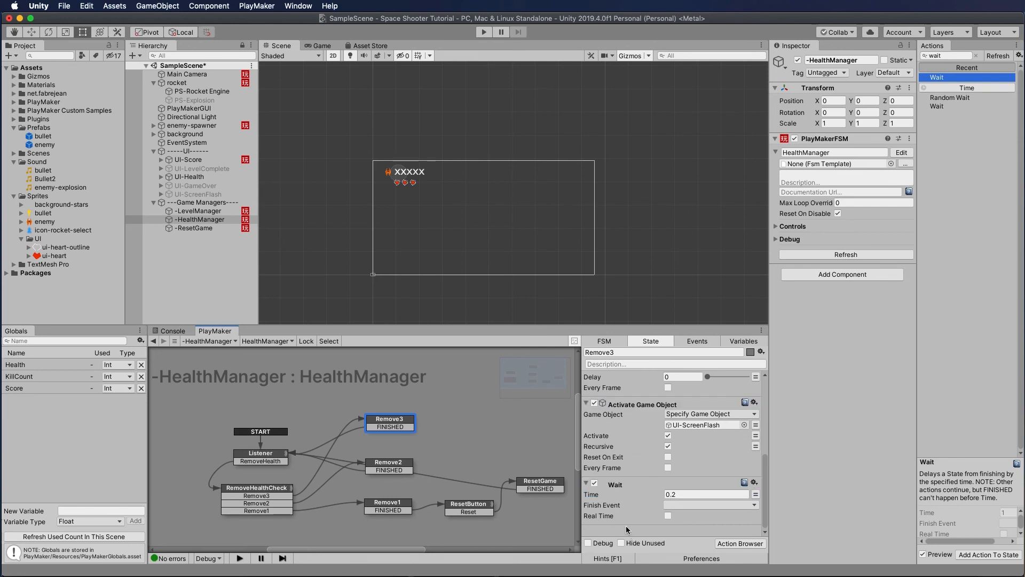
key(super+v)
scroll(631, 525, down, 5)
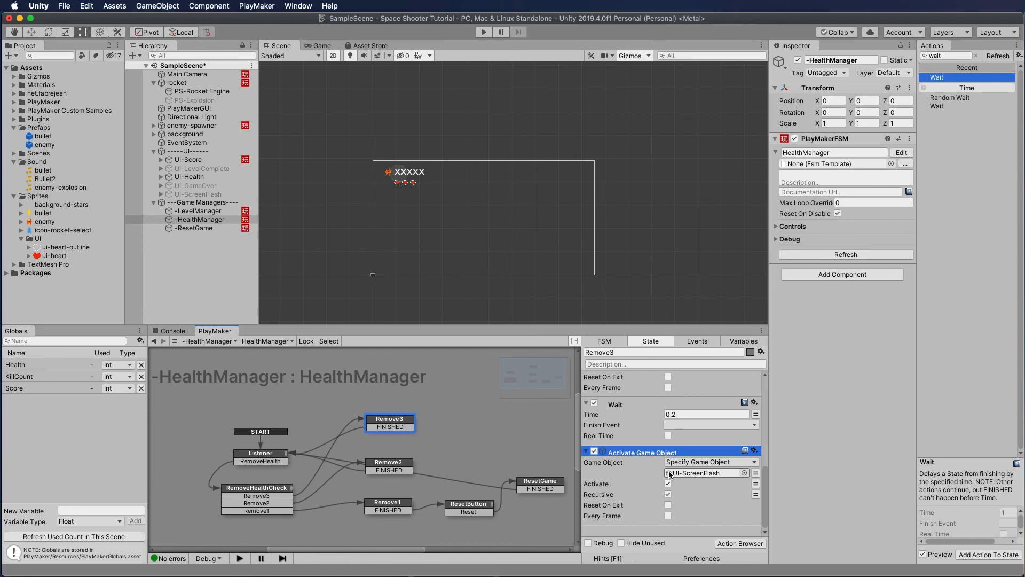
click(667, 483)
Copy the two UI-ScreenFlash activation actions and the Wait action from Remove3 to the end of the Remove2 state
scroll(643, 474, up, 5)
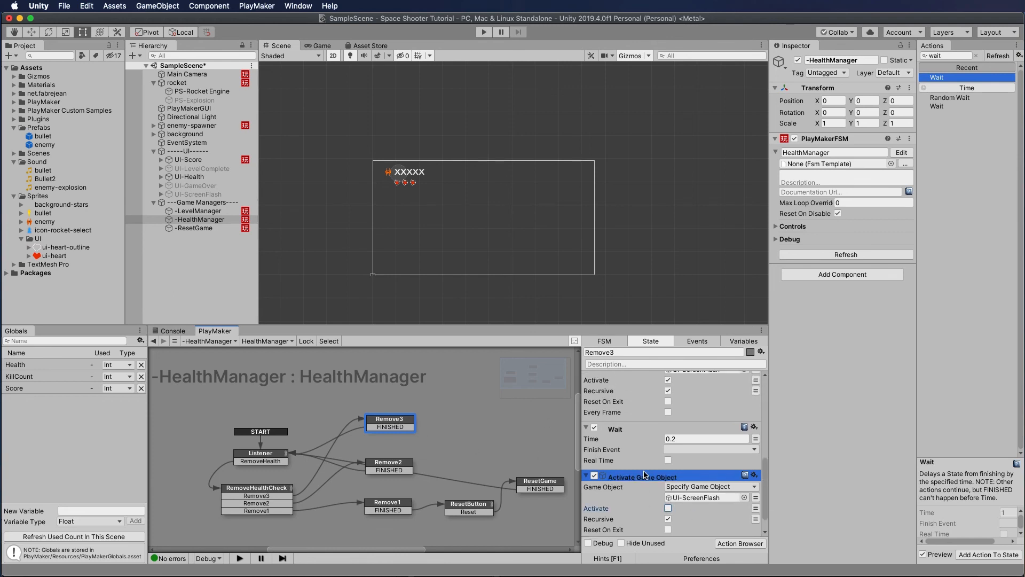
shift+click(636, 431)
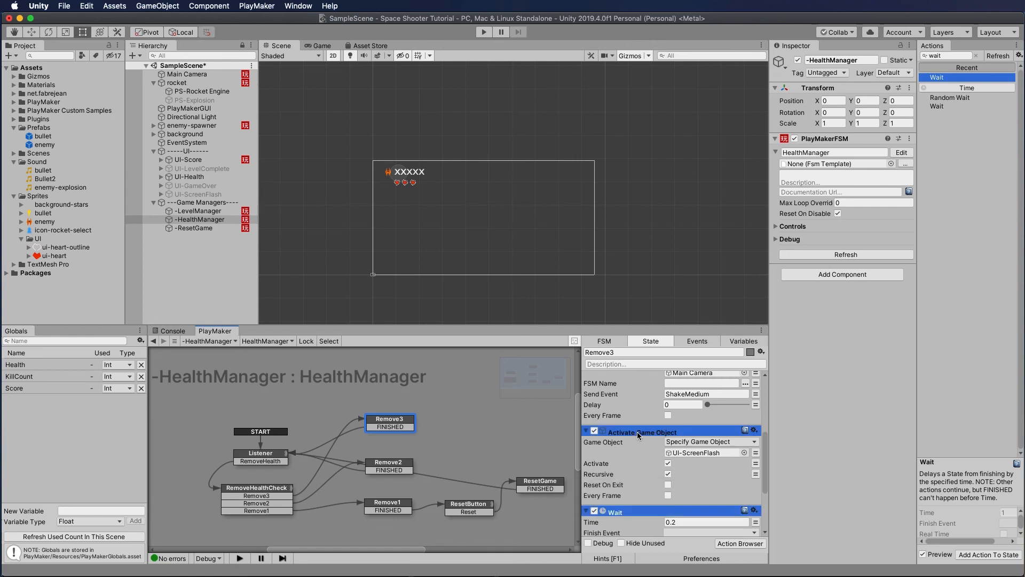
scroll(632, 432, down, 5)
click(381, 469)
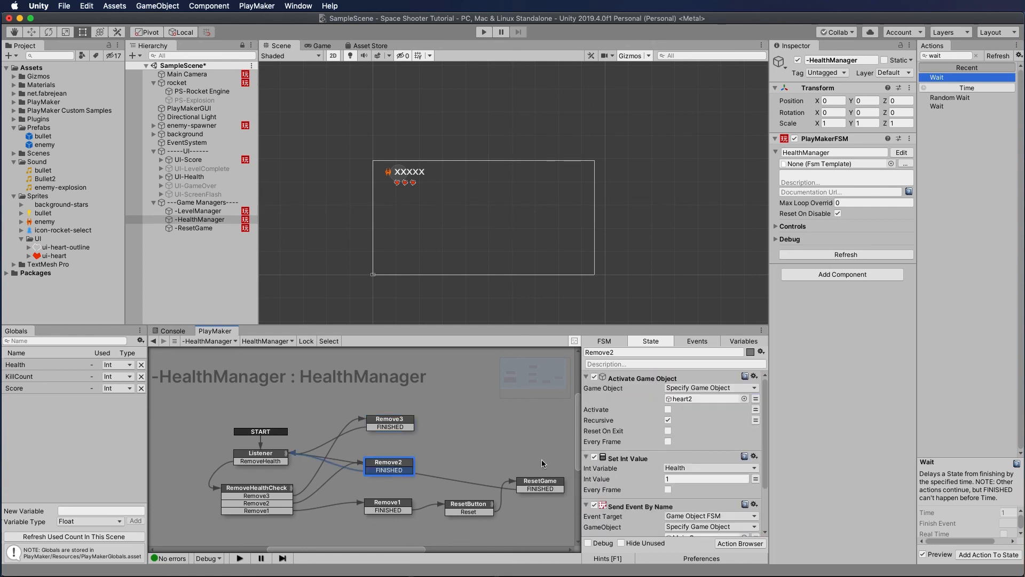
scroll(636, 477, down, 3)
key(super+v)
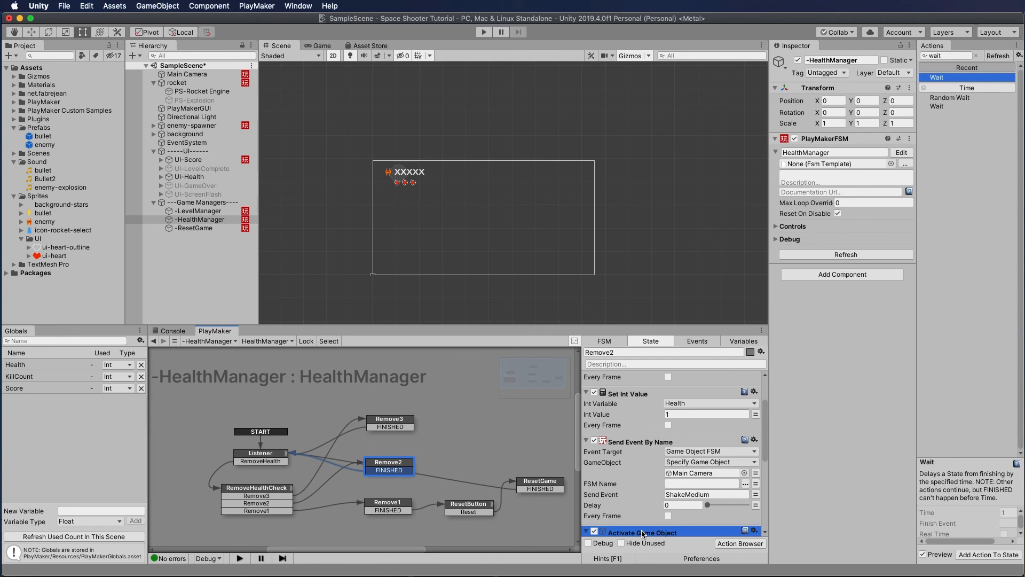
Play-test the game, steering the rocket into an enemy to check the screen flash, and stop playback
click(484, 32)
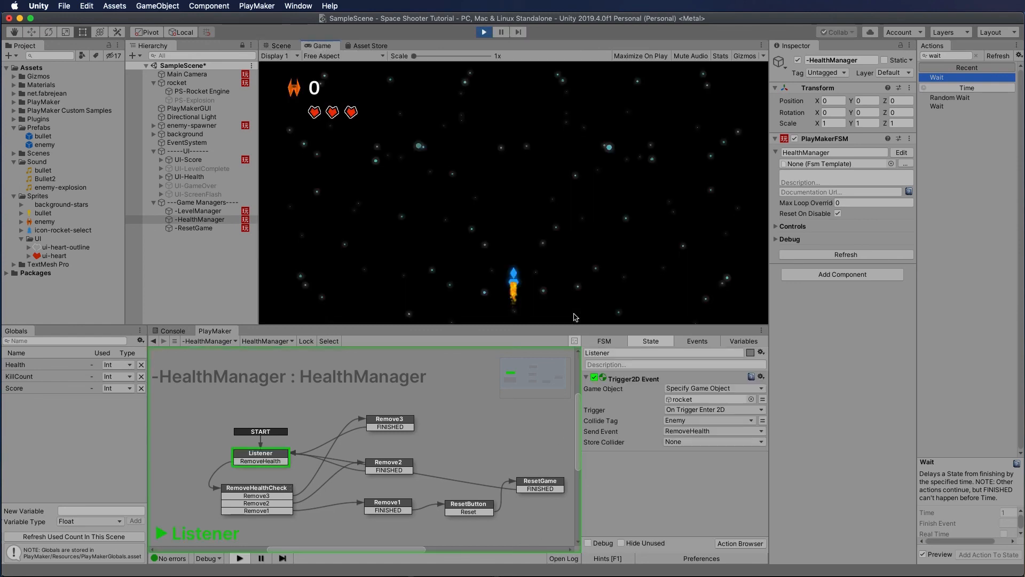
key(Left)
key(Right)
key(Left)
key(Right)
key(Left)
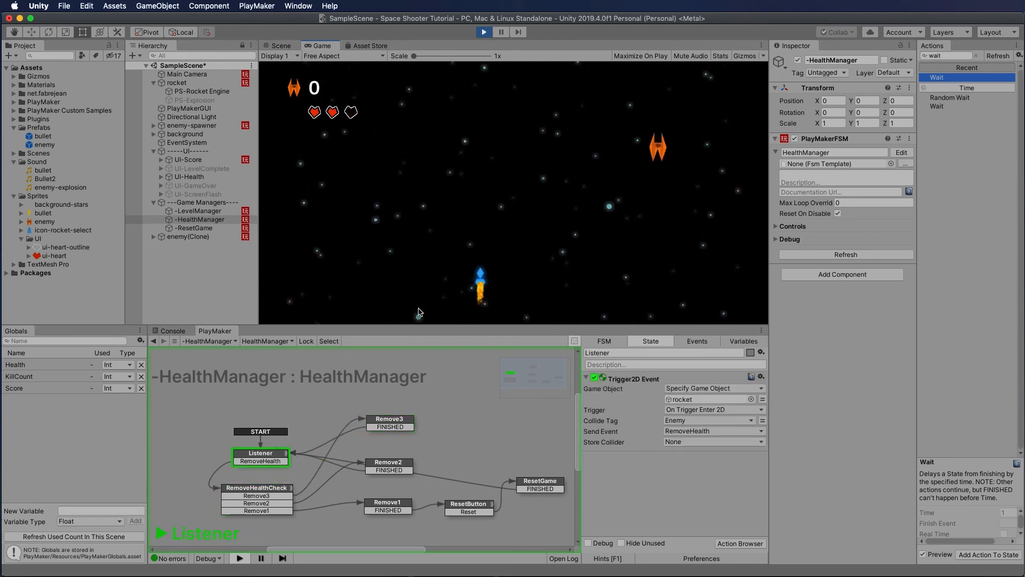
click(483, 32)
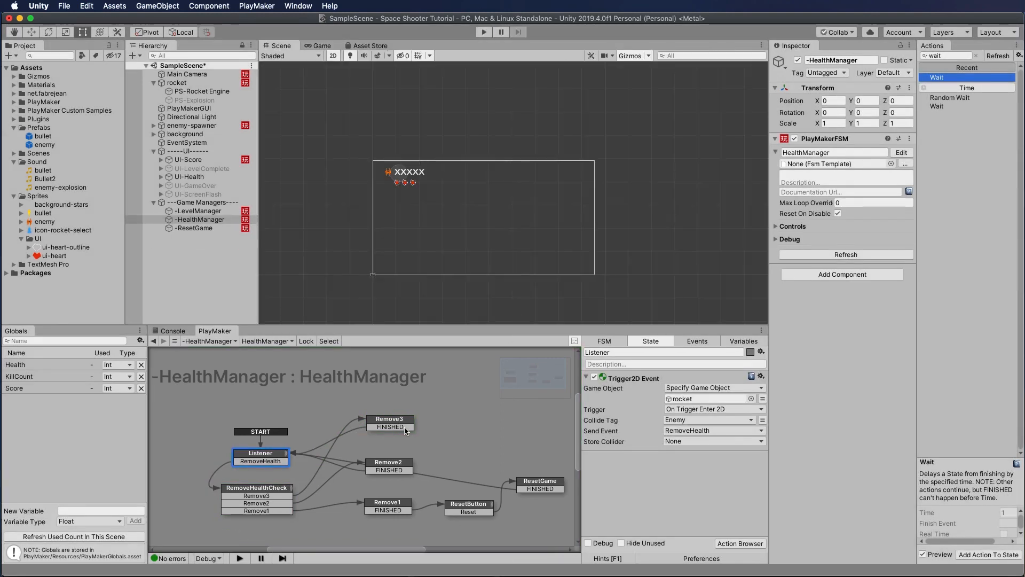
Set the Wait action's time in the Remove3 state to 0.3
click(380, 422)
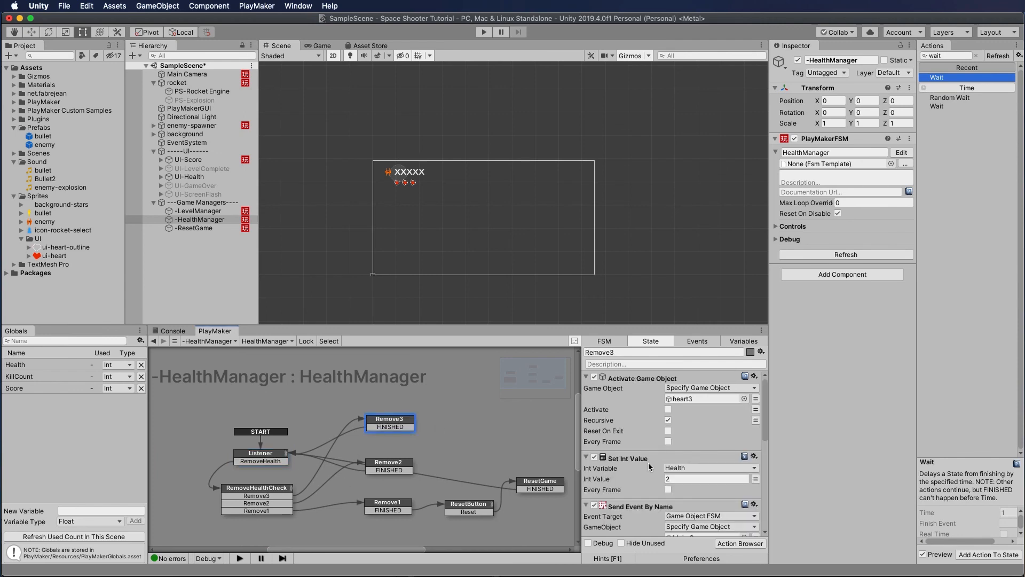
scroll(651, 438, down, 3)
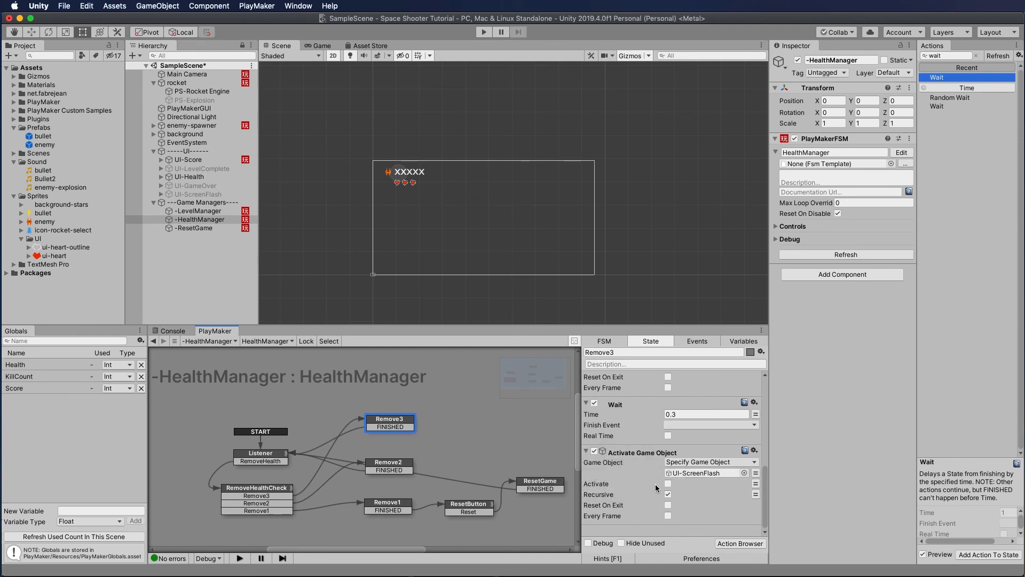
click(632, 452)
Add a new state to the HealthManager FSM beside Remove3 and name it ScreenFlashOff
right_click(458, 419)
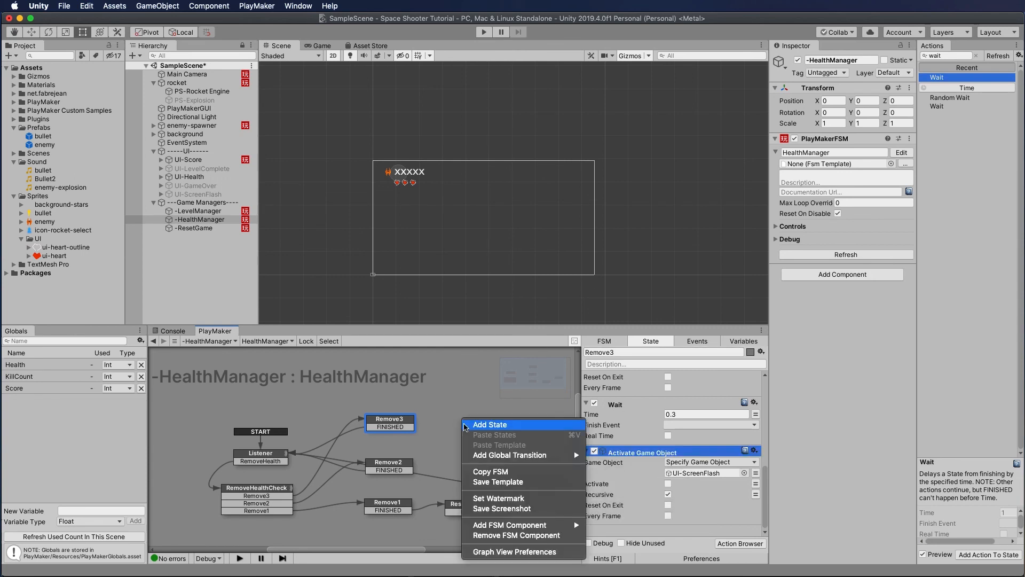
click(474, 424)
click(620, 352)
text(ScreenFlashOff)
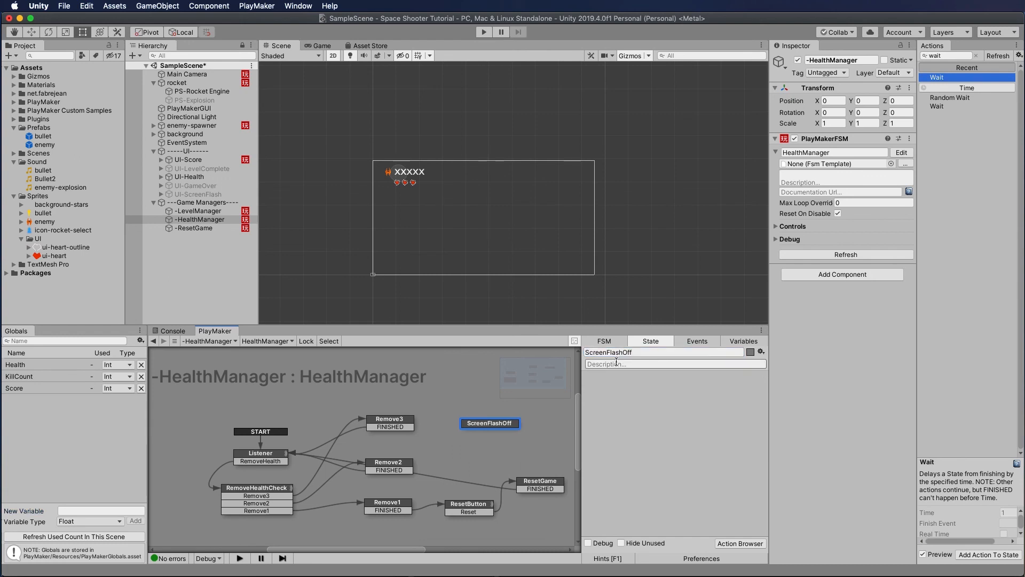
Move the action that deactivates UI-ScreenFlash from the Remove3 state into the ScreenFlashOff state
click(384, 426)
scroll(618, 471, down, 5)
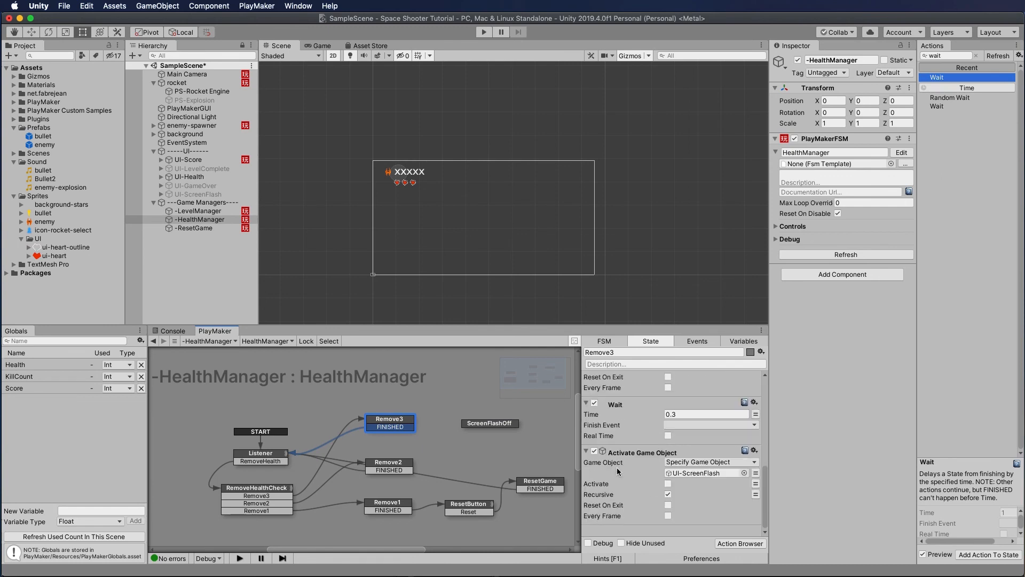
scroll(620, 469, up, 5)
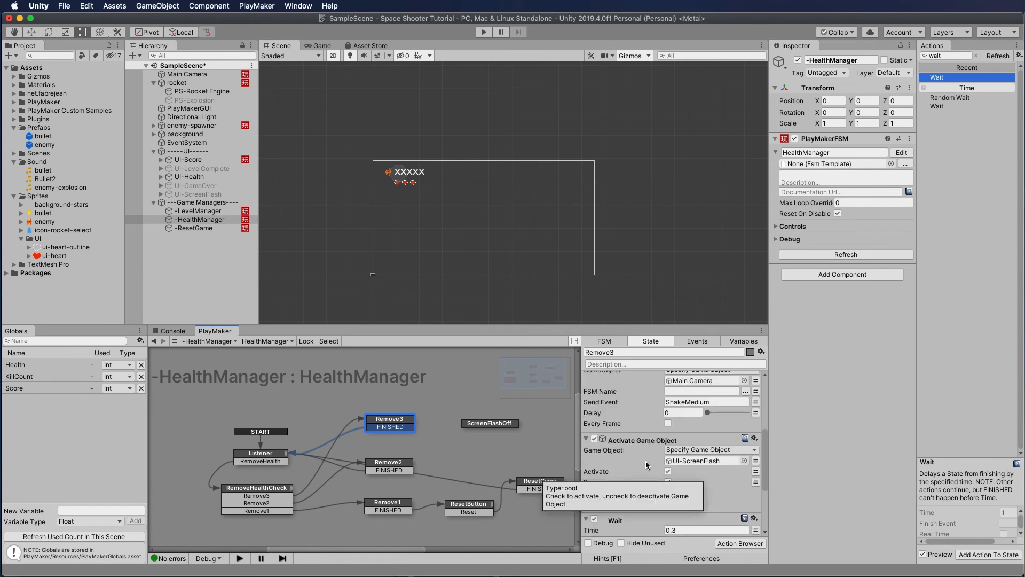
scroll(636, 464, down, 3)
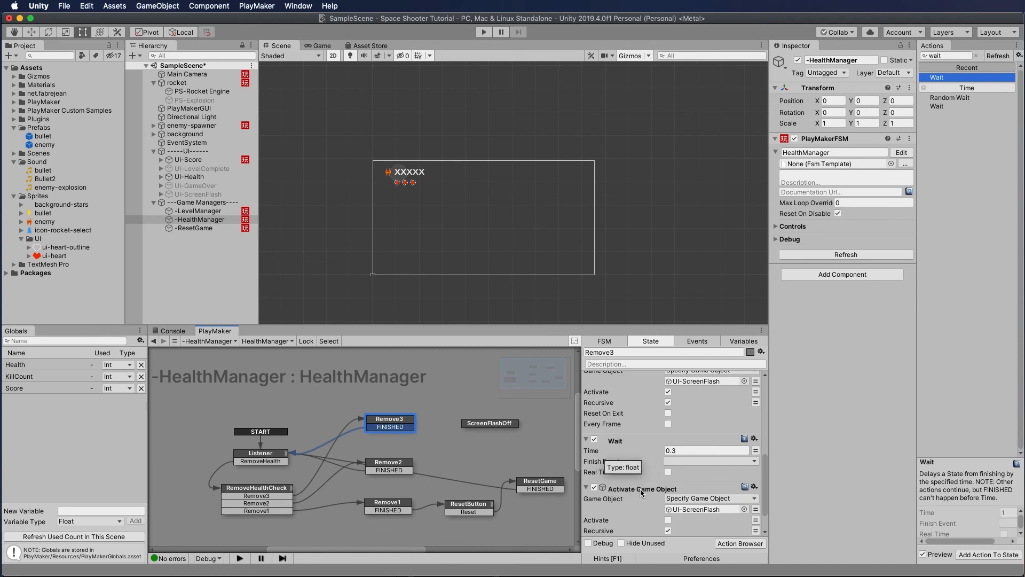
click(643, 489)
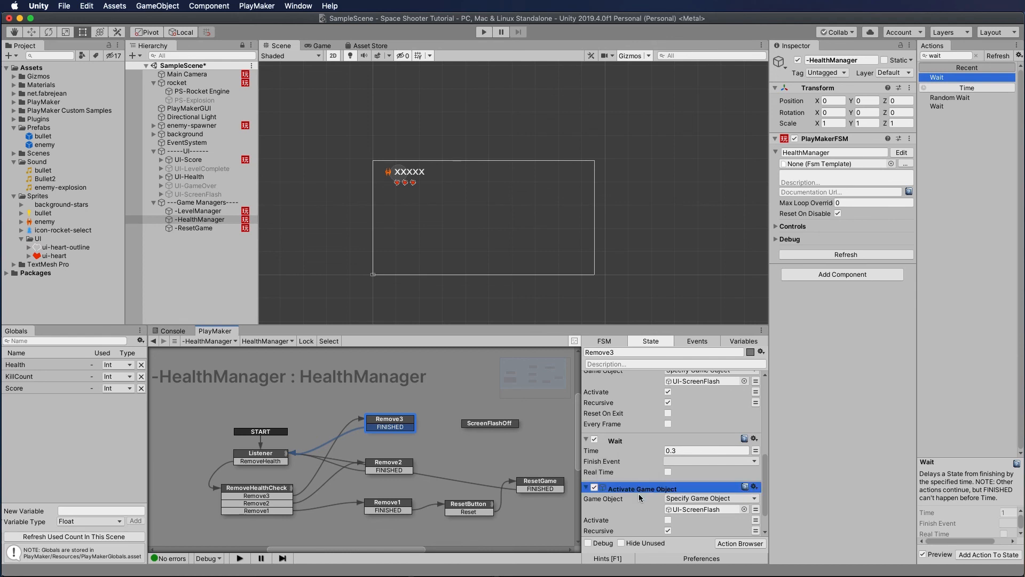
key(super+x)
click(484, 425)
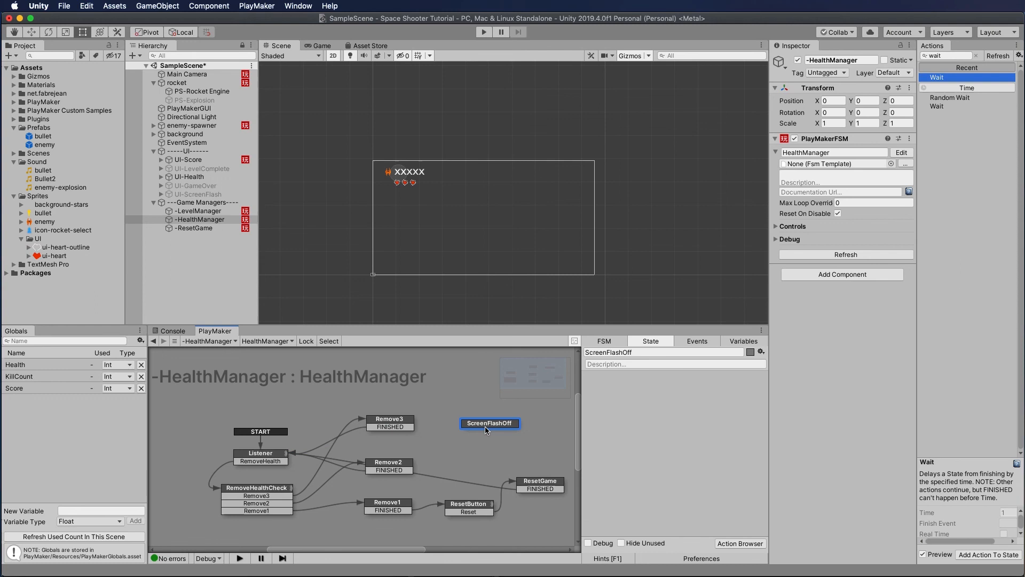
key(super+v)
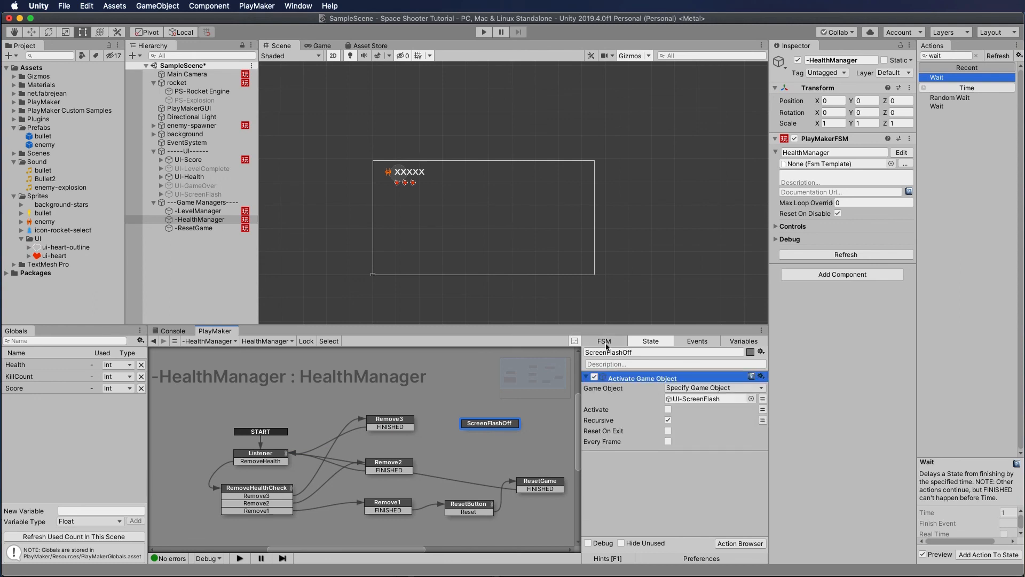
Set the finish event of the Wait action in the Remove3 state to FINISHED
click(373, 424)
scroll(622, 454, down, 5)
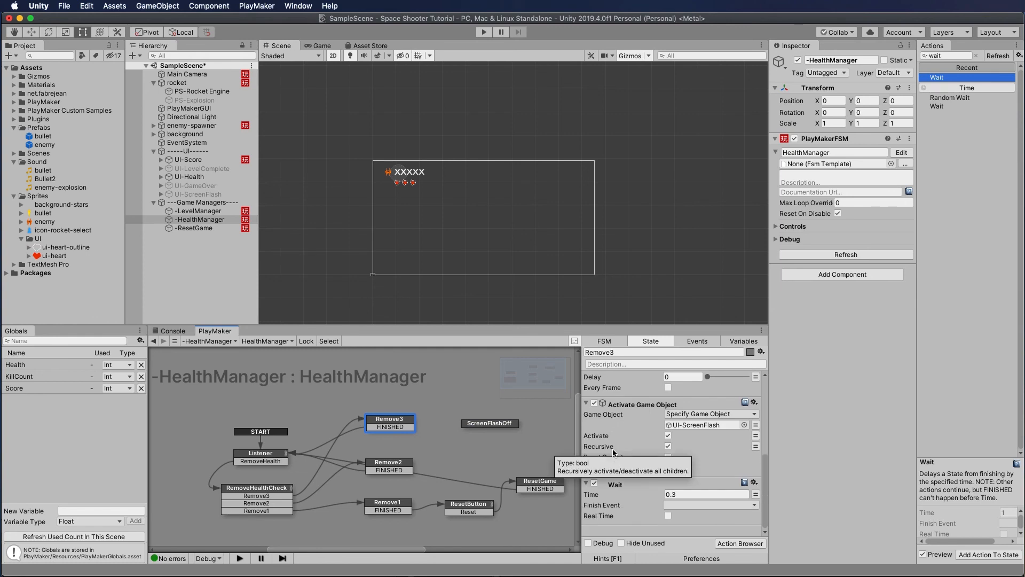
click(680, 505)
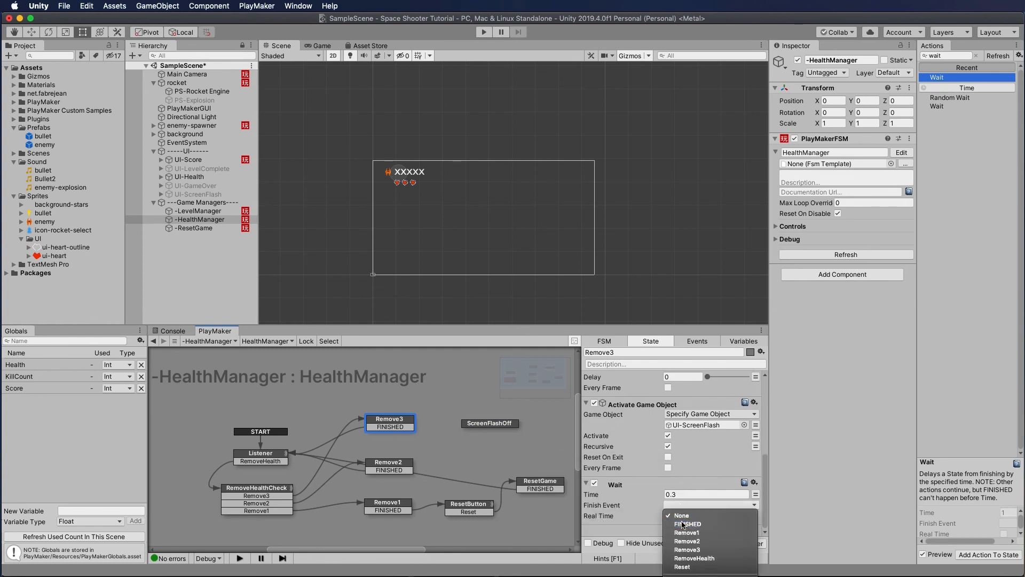
click(687, 524)
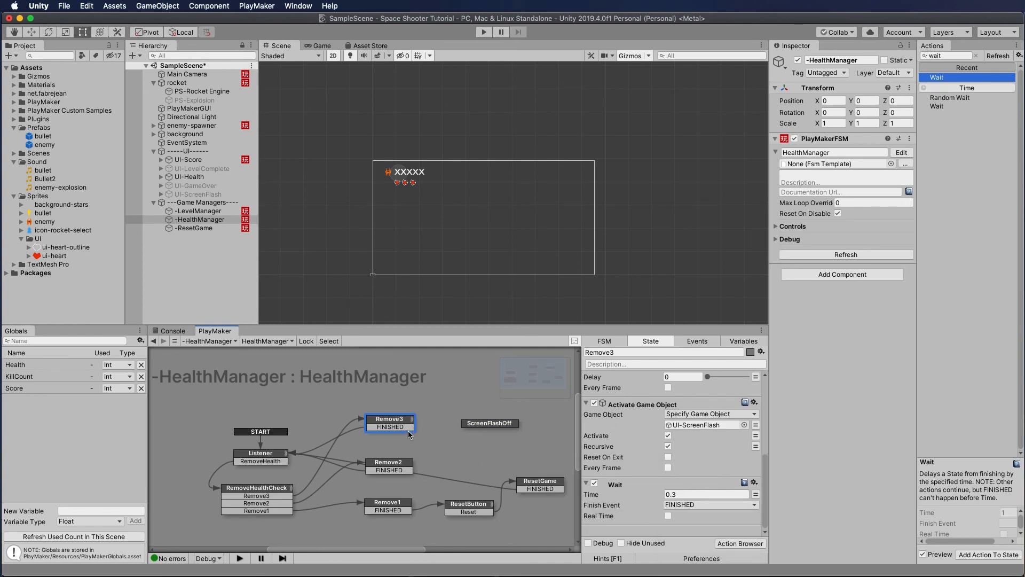
In the Remove2 state, delete the action that deactivates UI-ScreenFlash and set the Wait action's finish event to FINISHED
click(393, 466)
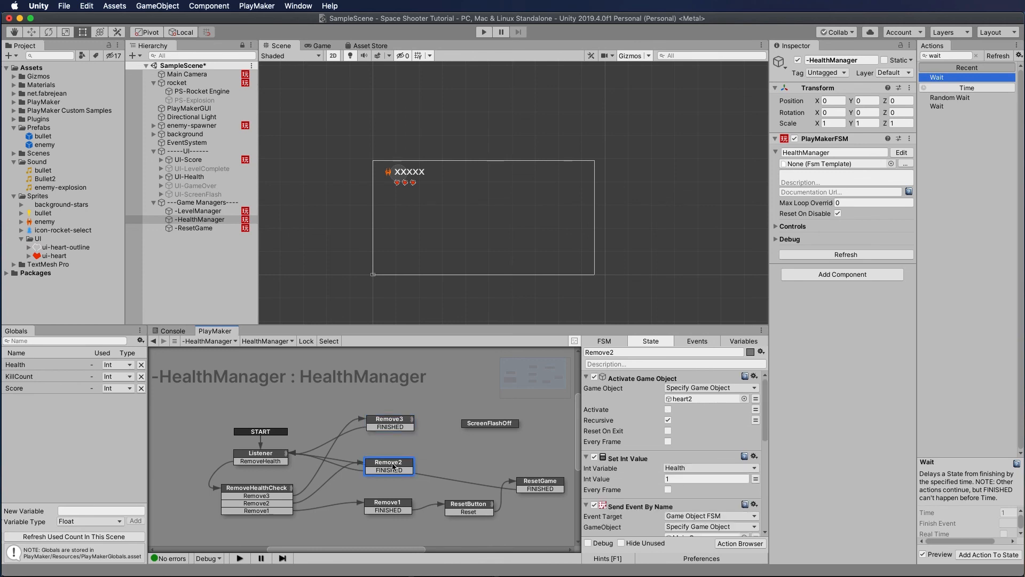
scroll(636, 460, down, 2)
click(629, 455)
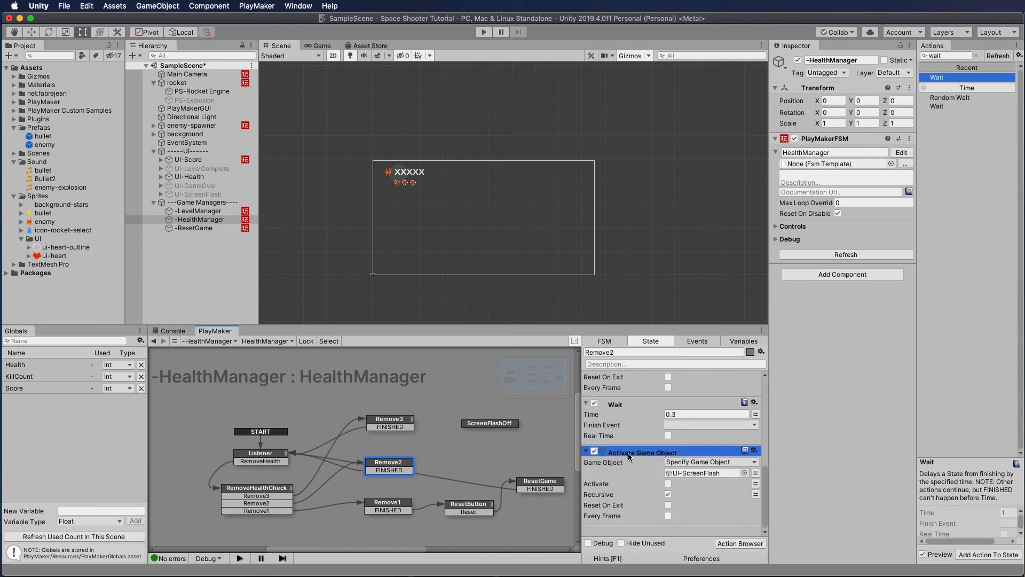
key(Delete)
click(692, 505)
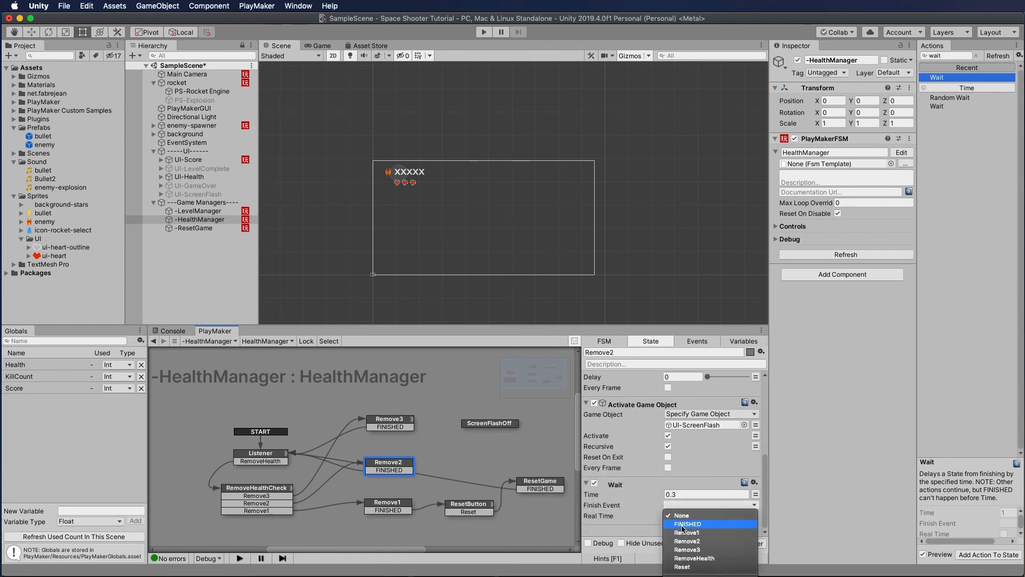
click(682, 524)
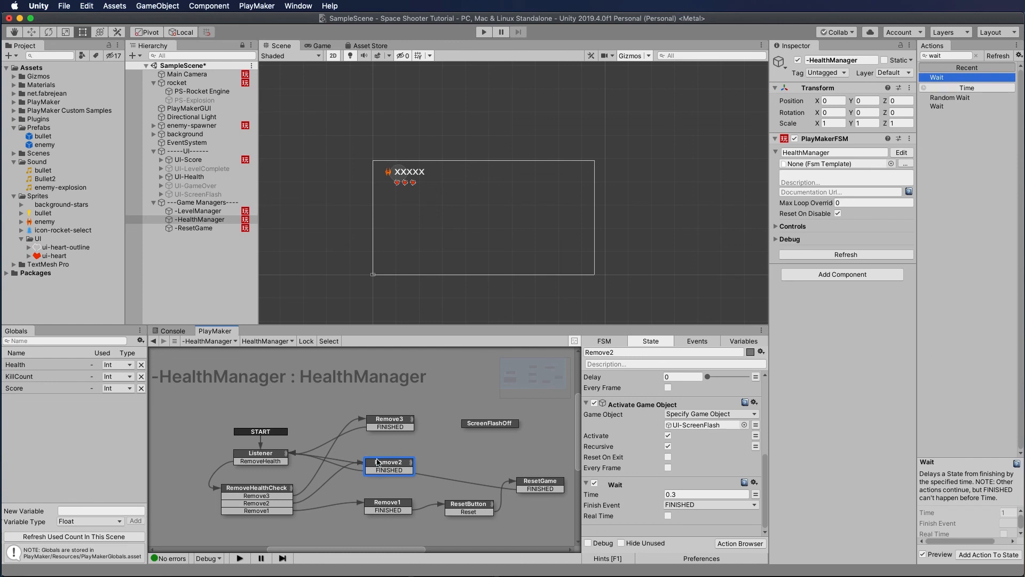
Route the FINISHED transitions of Remove2 and Remove3 to ScreenFlashOff, and give ScreenFlashOff a FINISHED transition leading to Listener
drag(380, 470, 488, 423)
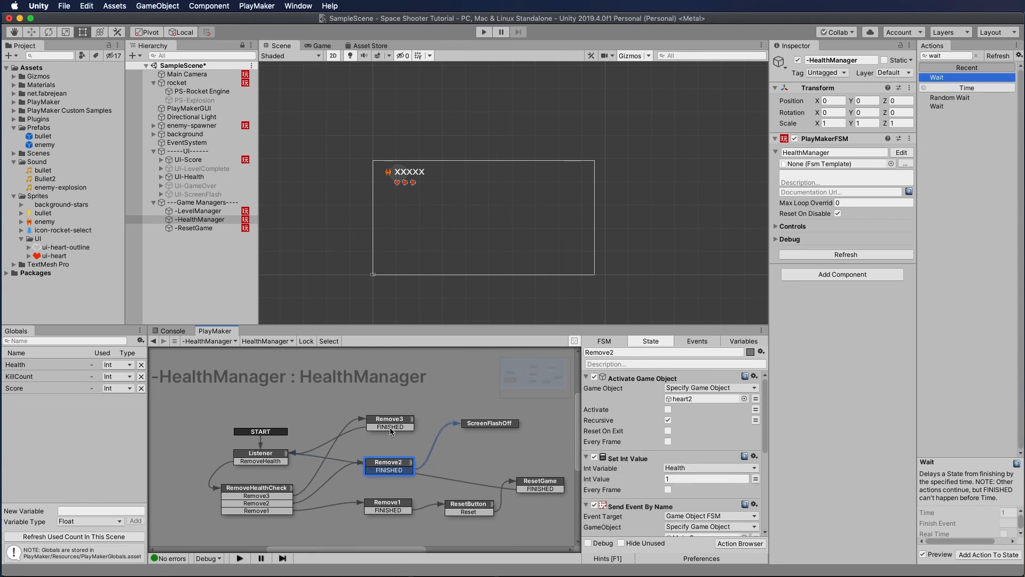
drag(391, 431, 485, 426)
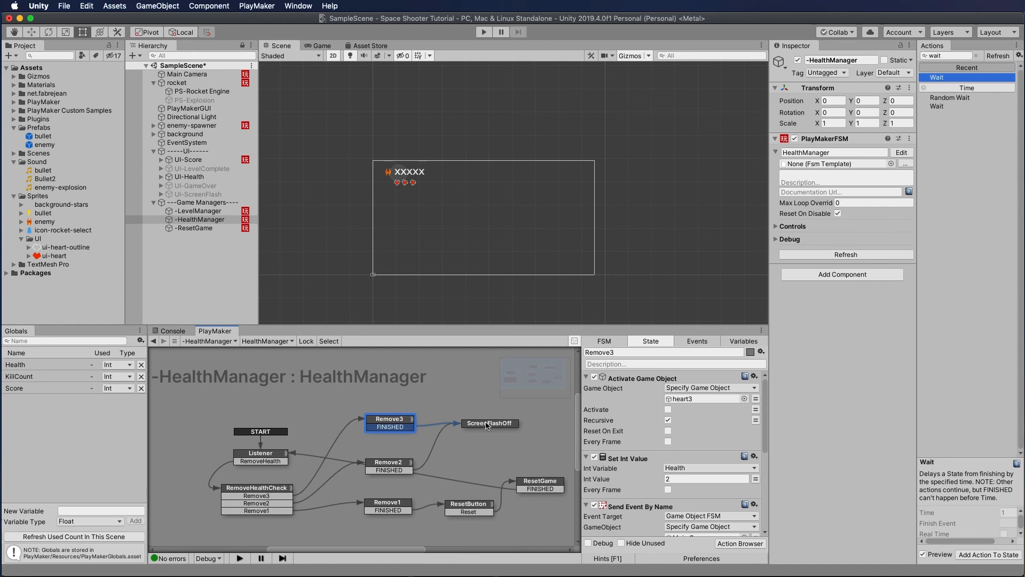
right_click(487, 424)
mouse_move(534, 427)
click(621, 427)
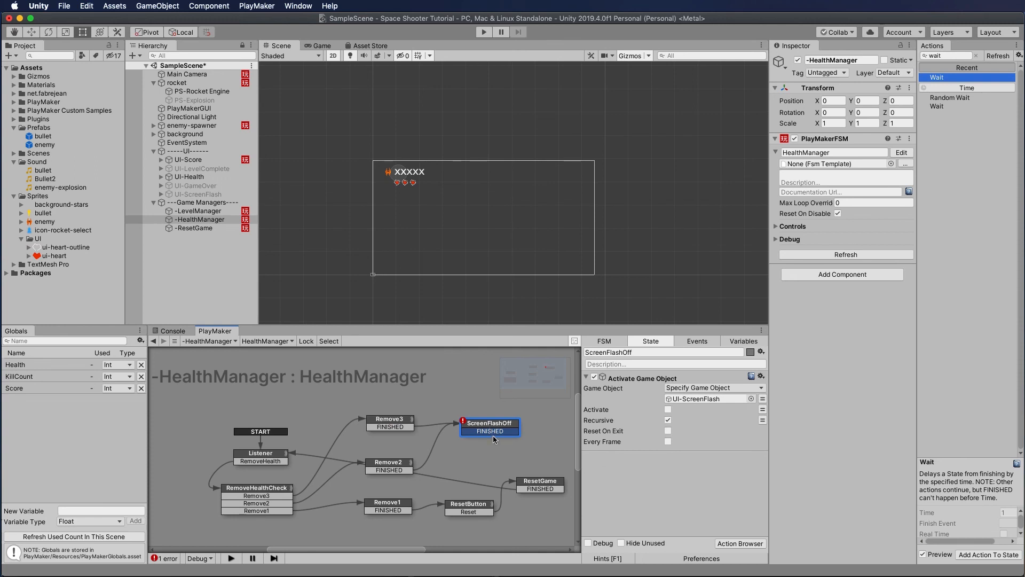
mouse_move(492, 432)
mouse_down()
mouse_move(261, 433)
mouse_move(260, 454)
mouse_up()
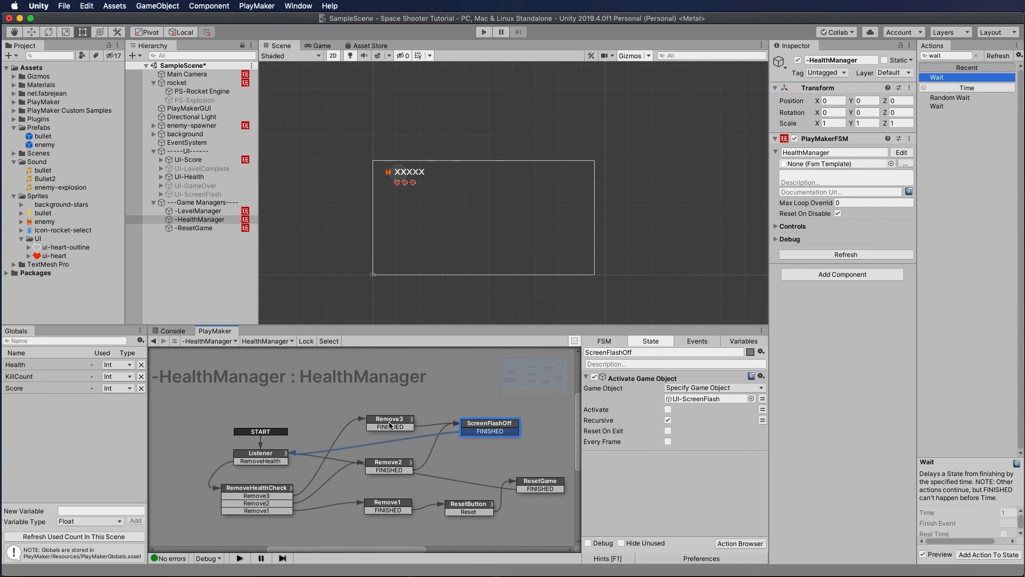
Play the game and steer the rocket into enemies until all hearts are lost, to test the screen flash
click(484, 33)
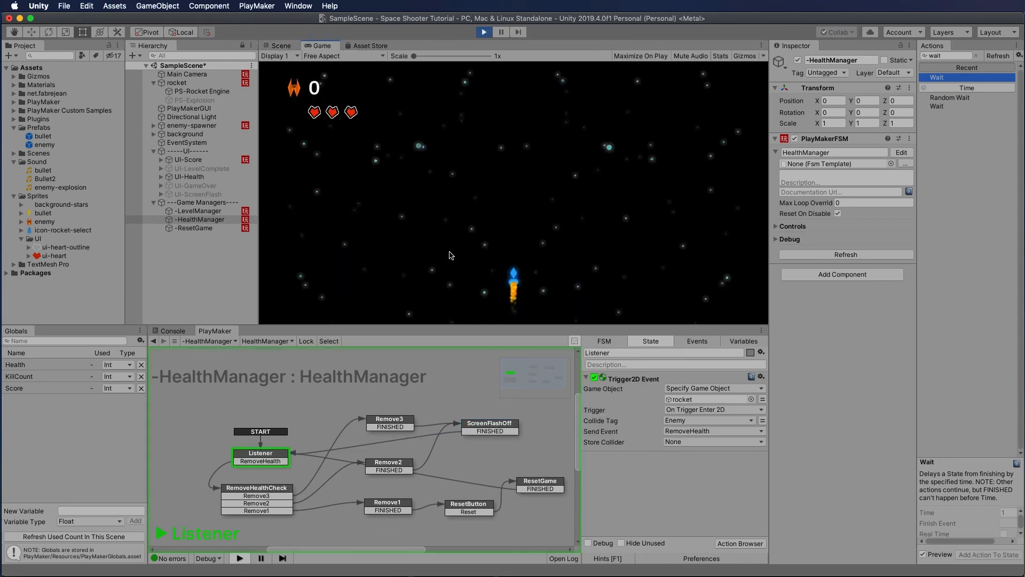
key(Left)
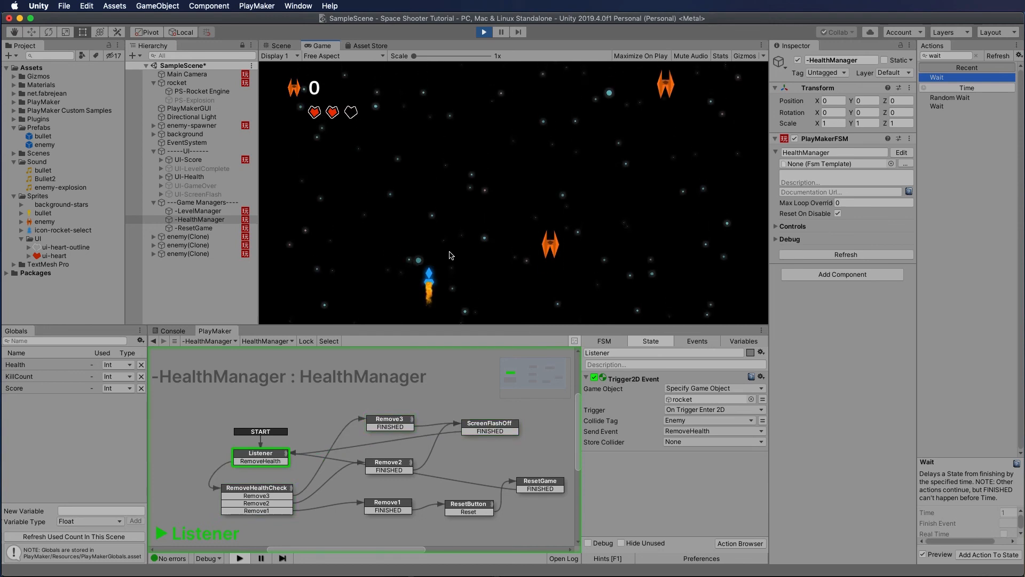
key(Right)
key(Right)
key(Left)
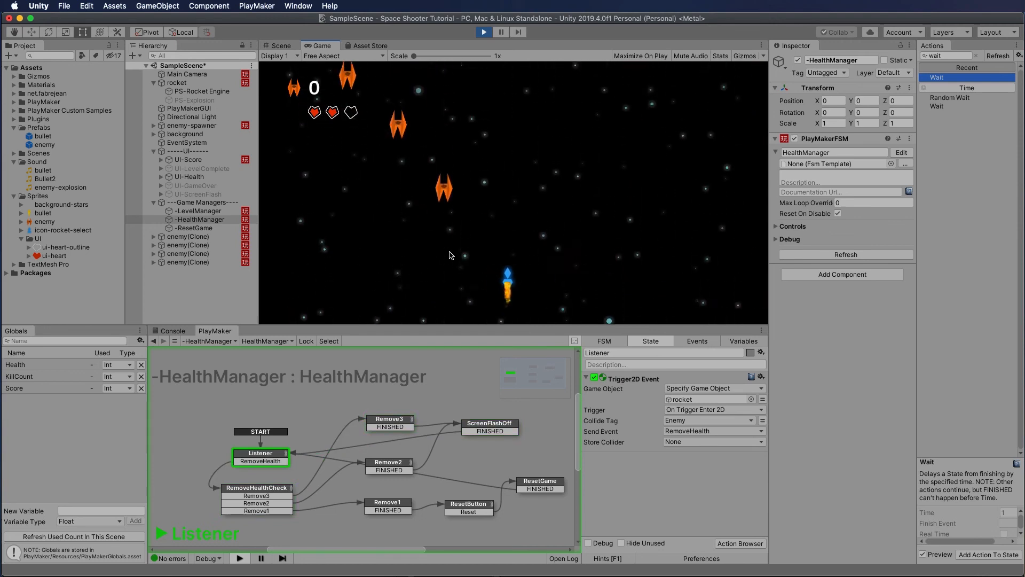
key(Right)
key(Right)
key(Left)
key(Right)
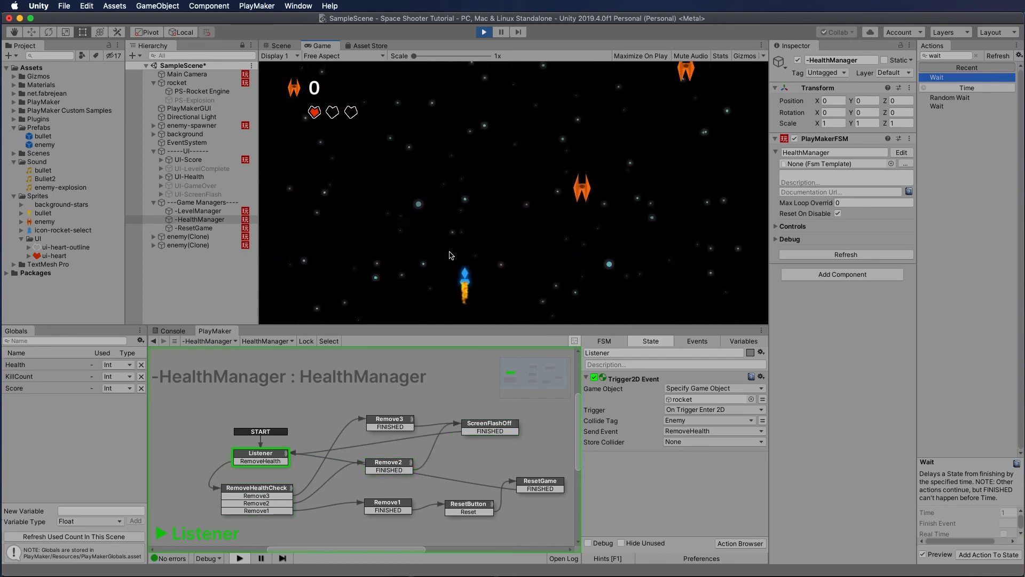
key(Left)
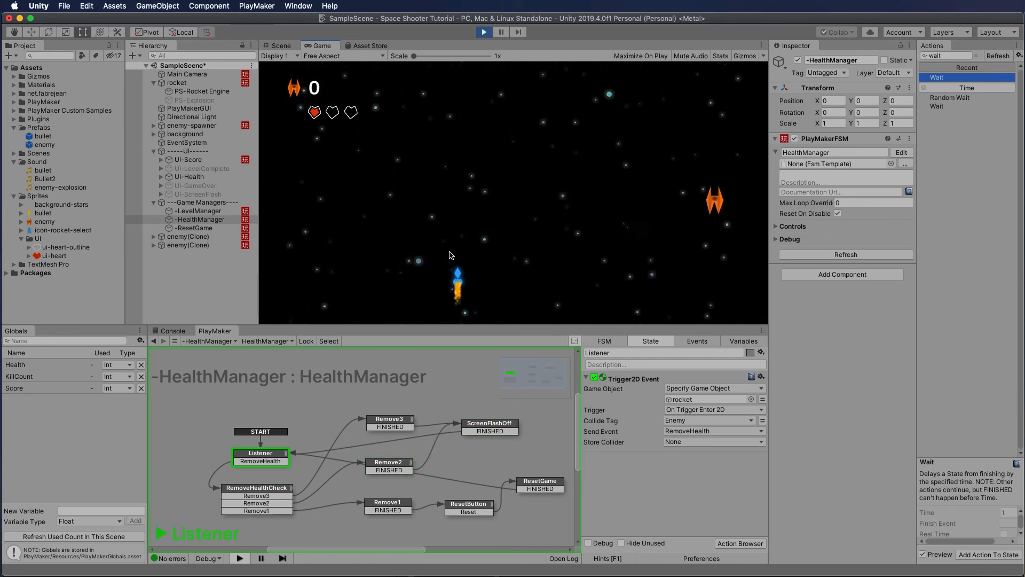
key(Right)
key(Right)
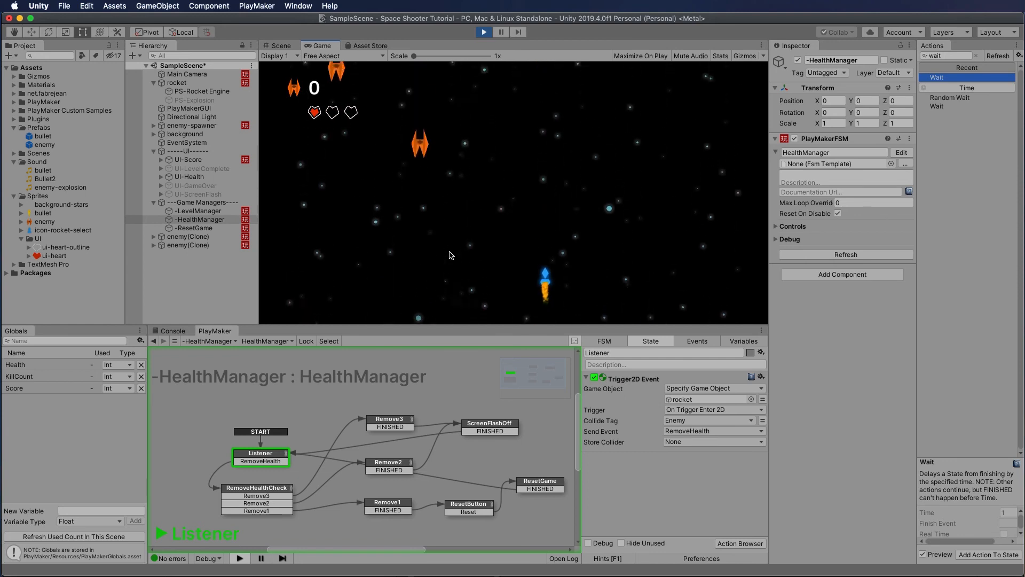
key(Left)
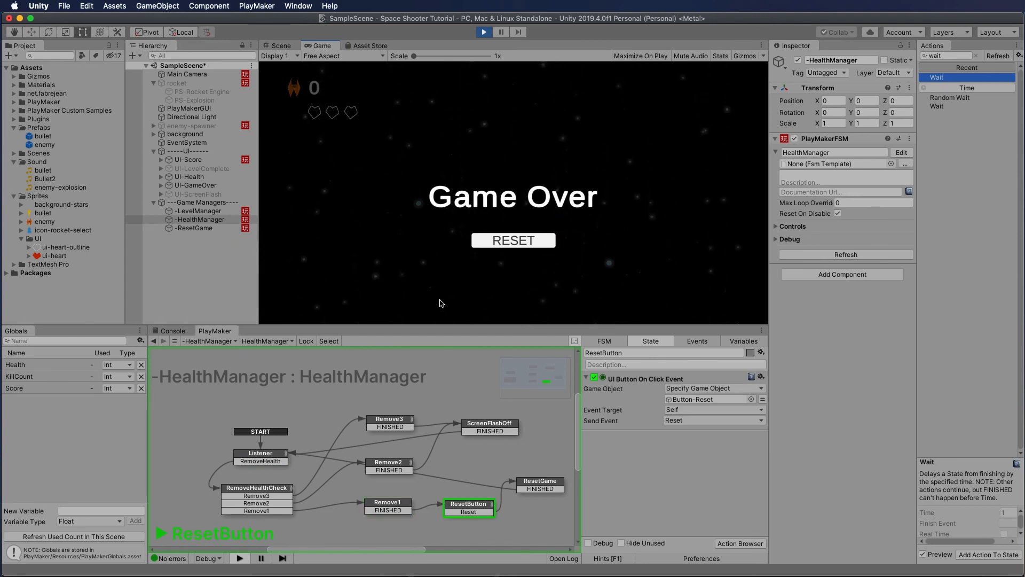
Reset the game from the Game Over screen and test moving and shooting with the rocket again
click(483, 243)
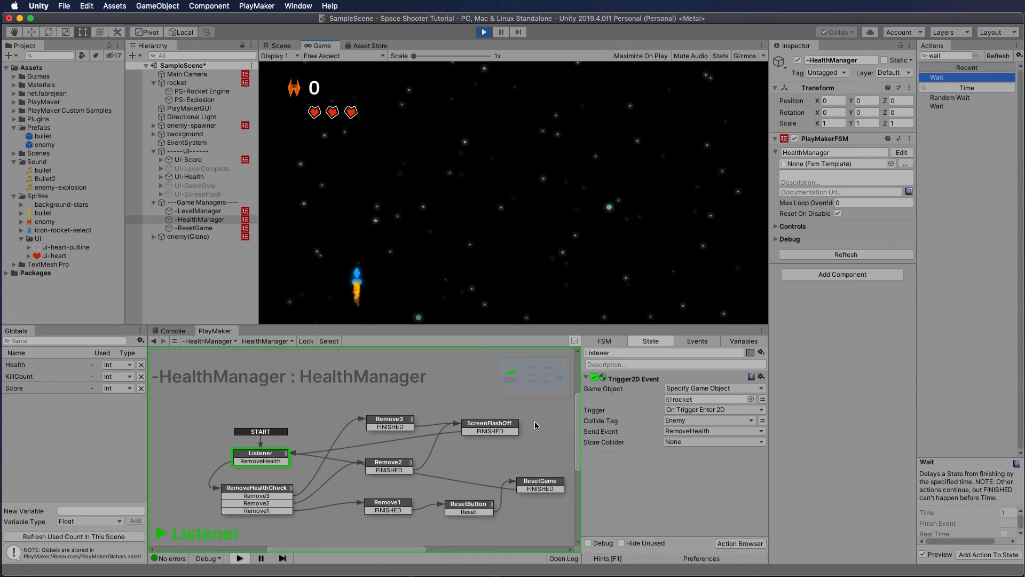
key(Right)
key(Left)
key(space)
key(space)
key(space)
key(Right)
key(Right)
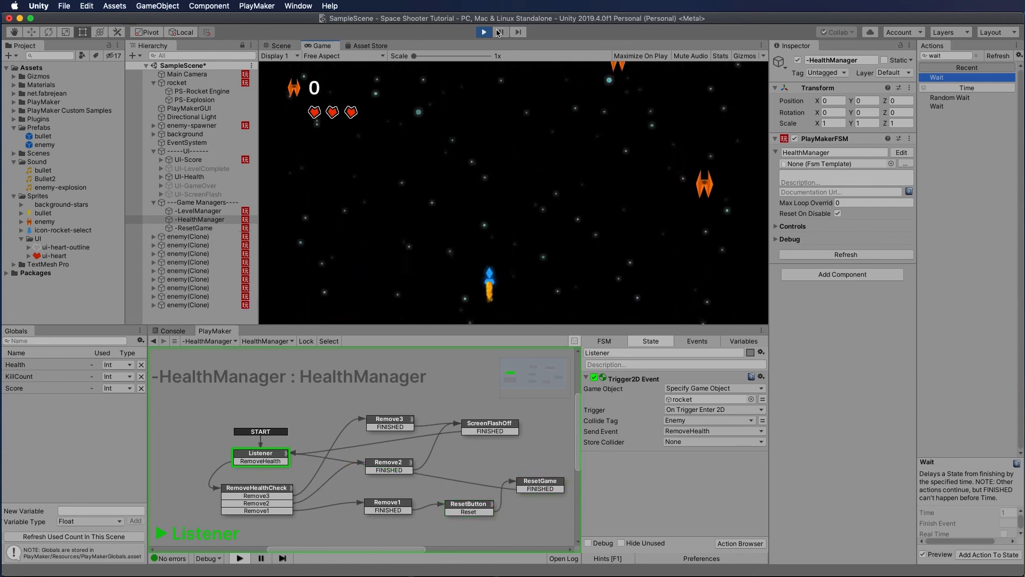